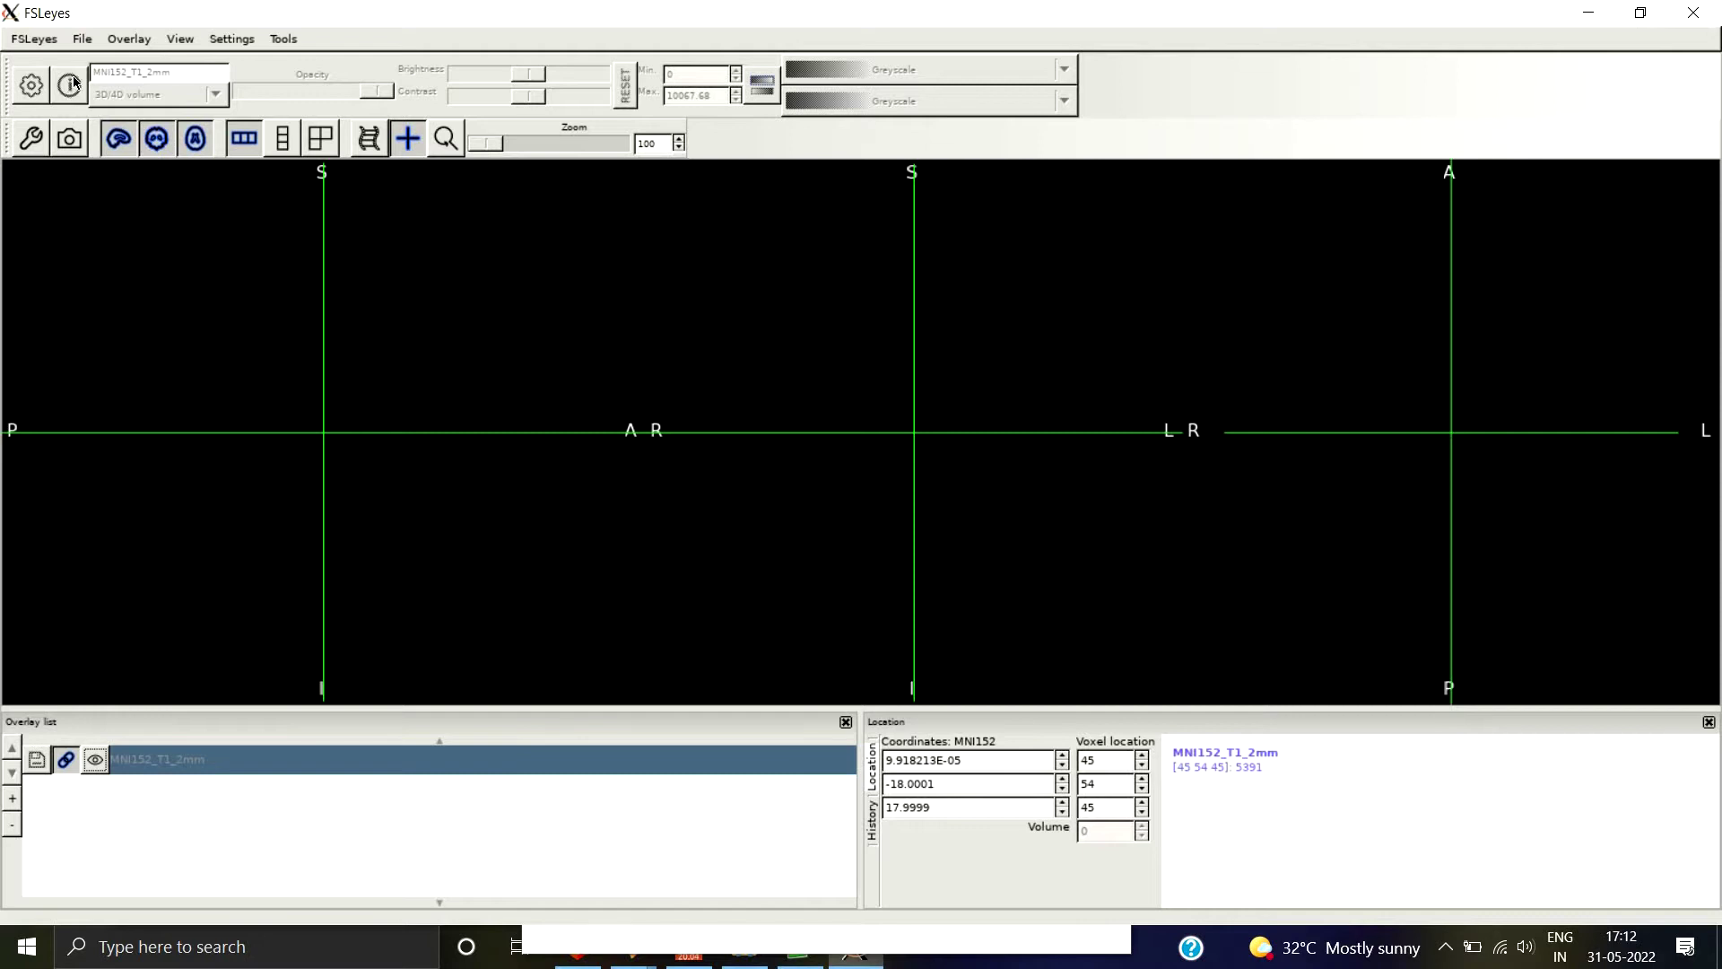
Load REG_rsub-10225_task-rest_bold.nii as an overlay and reset the zoom to fit the brain.
click(80, 42)
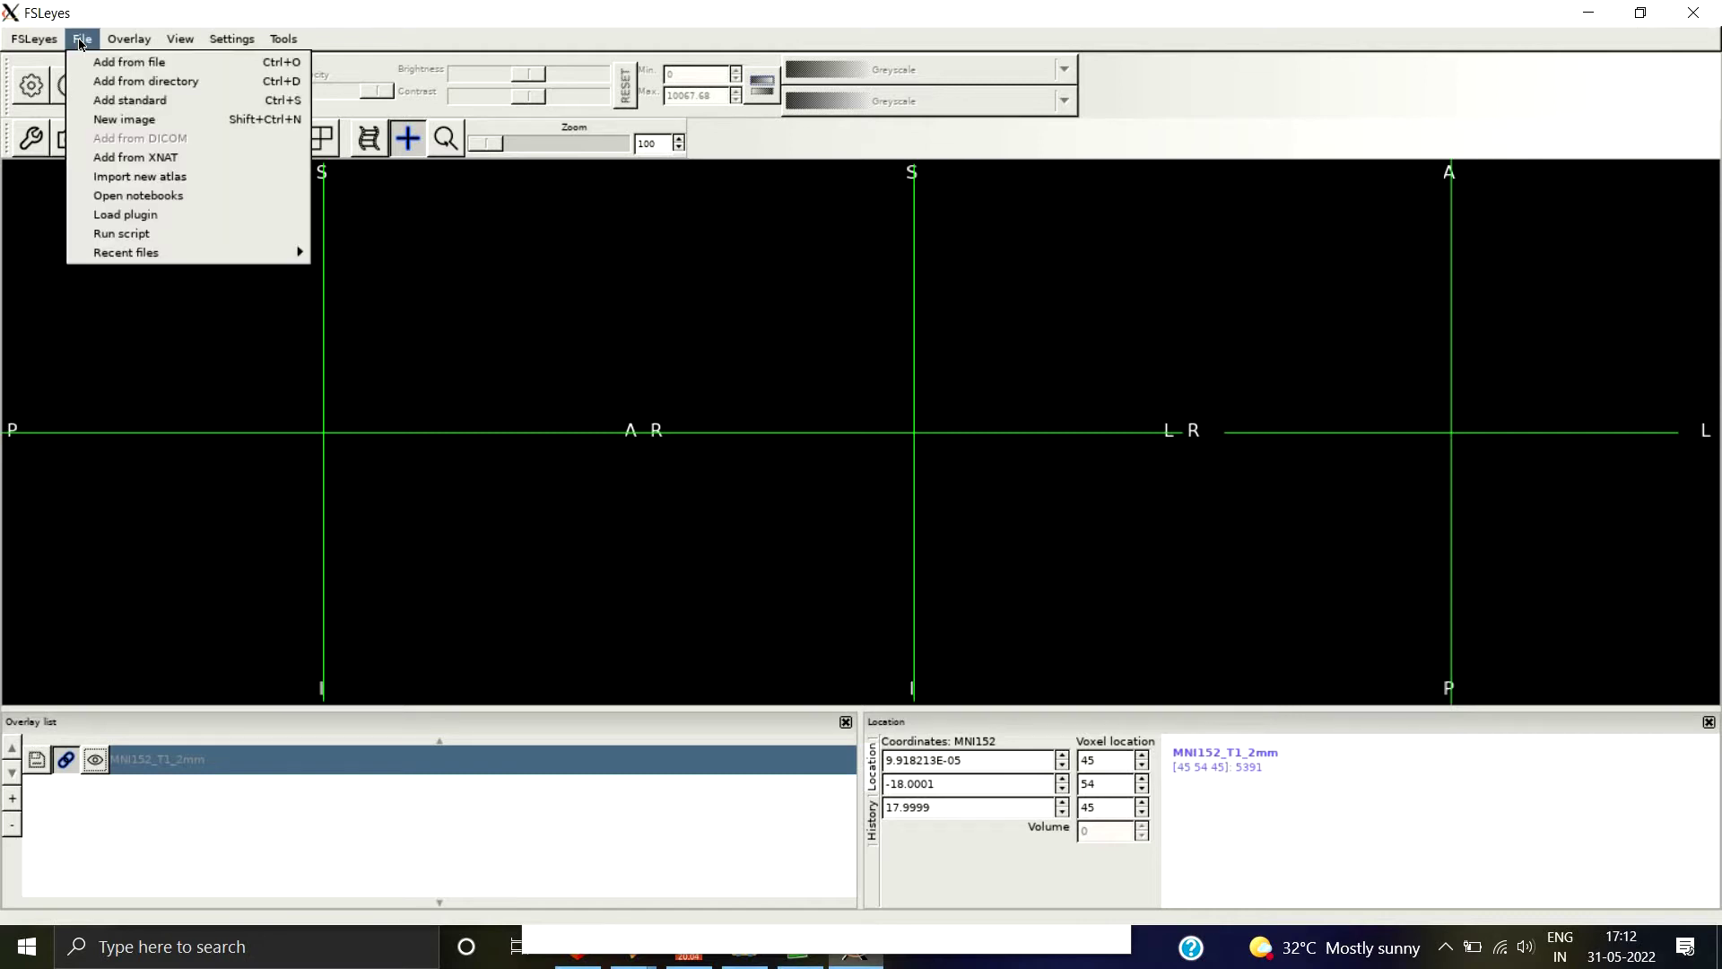
click(103, 64)
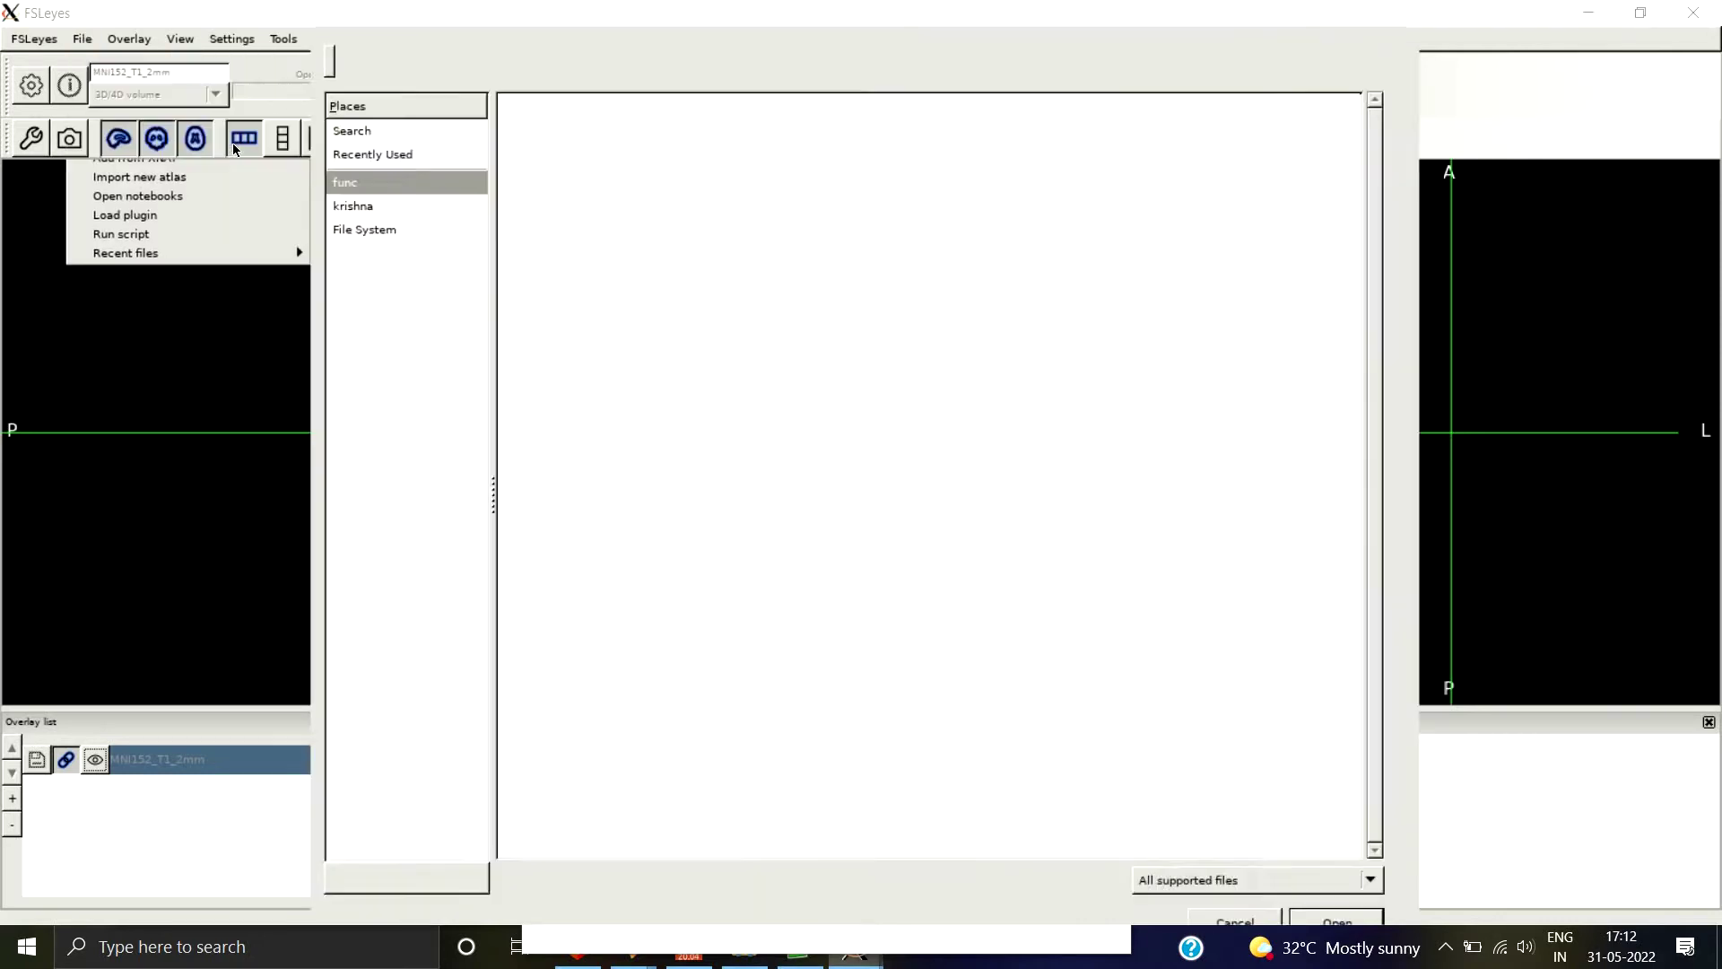
key(Down)
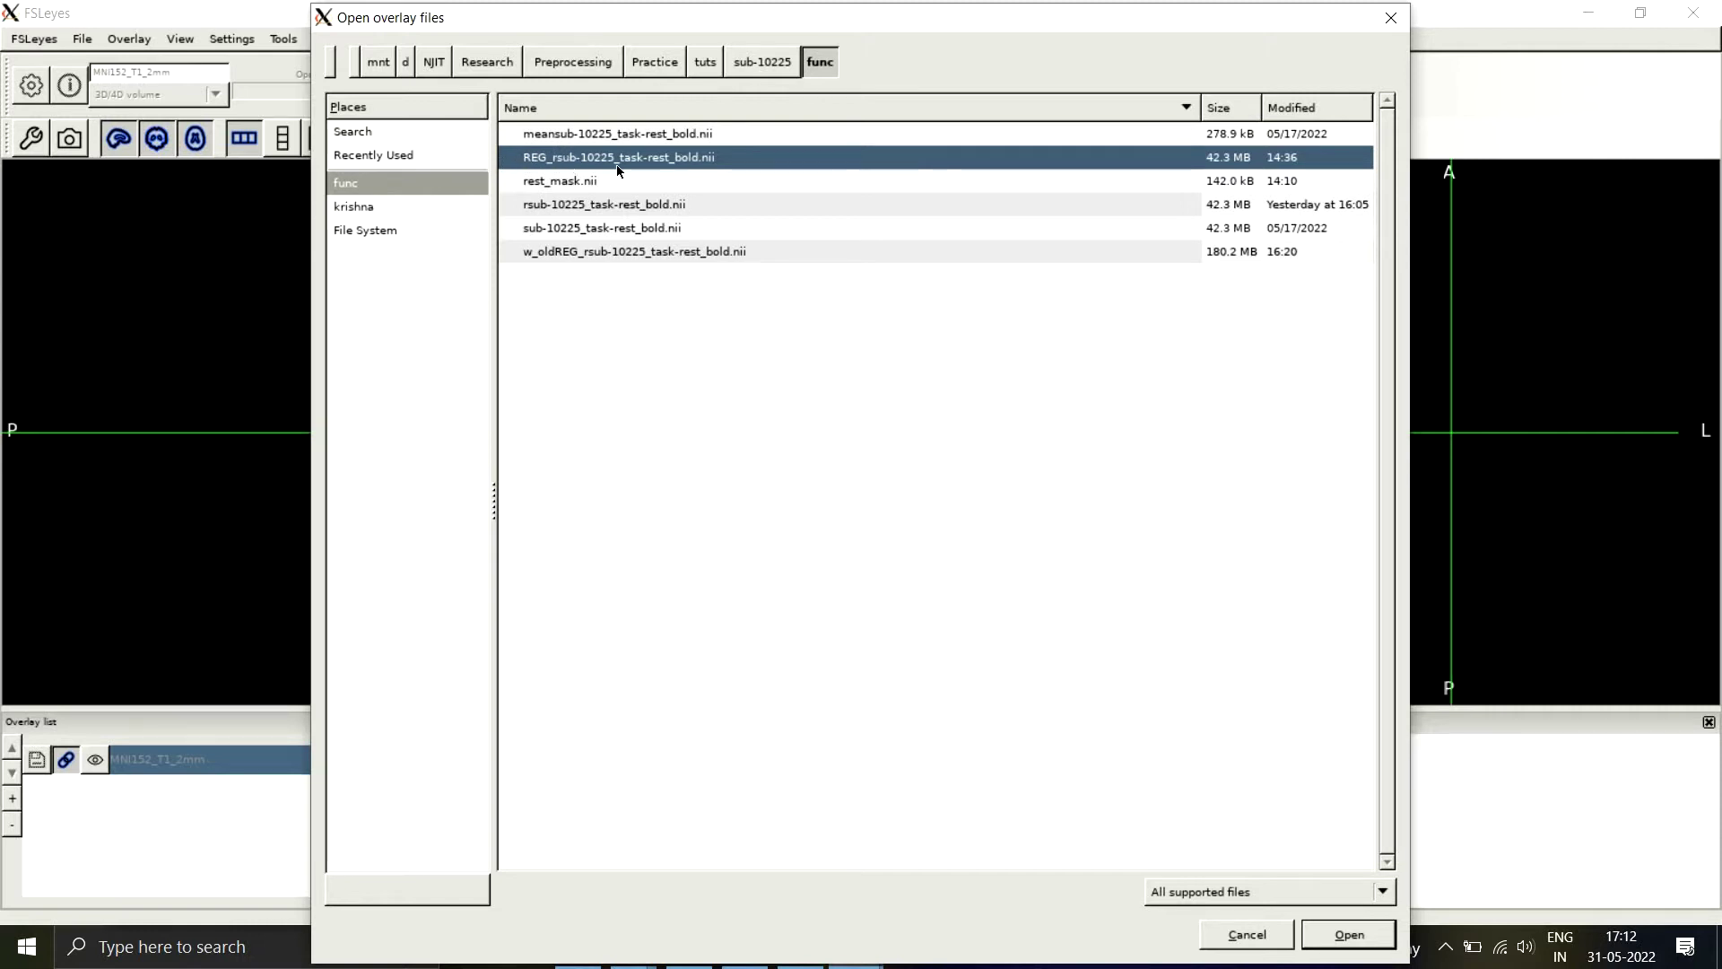
click(1375, 937)
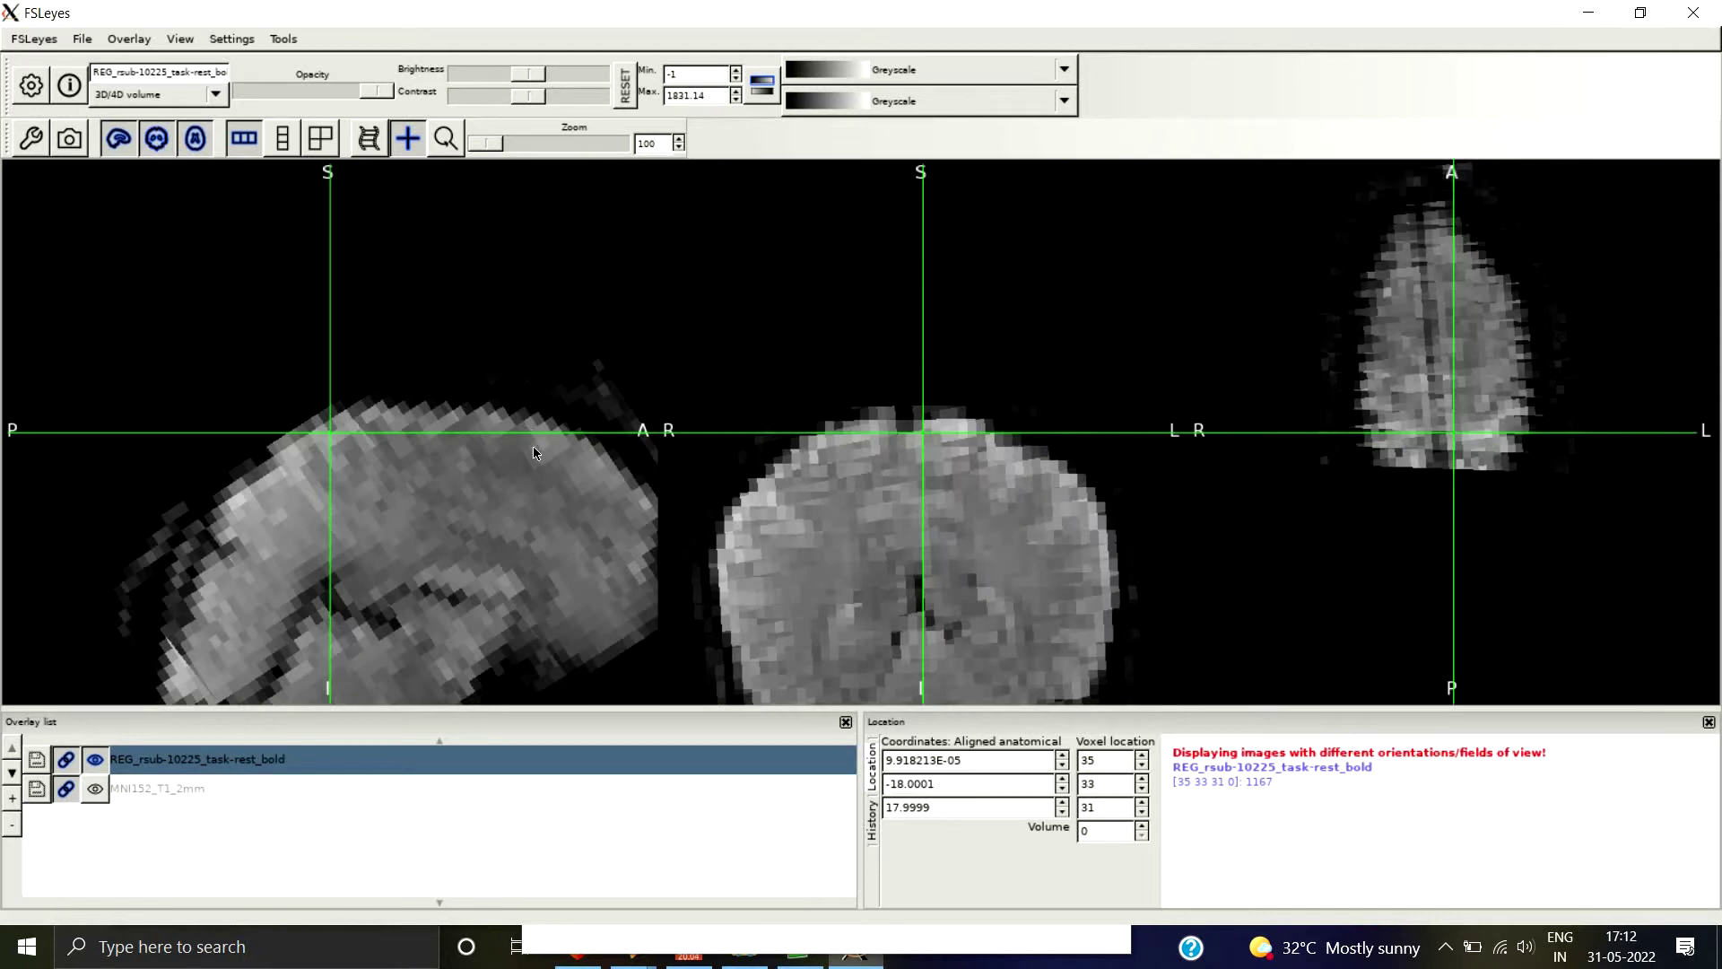
click(446, 138)
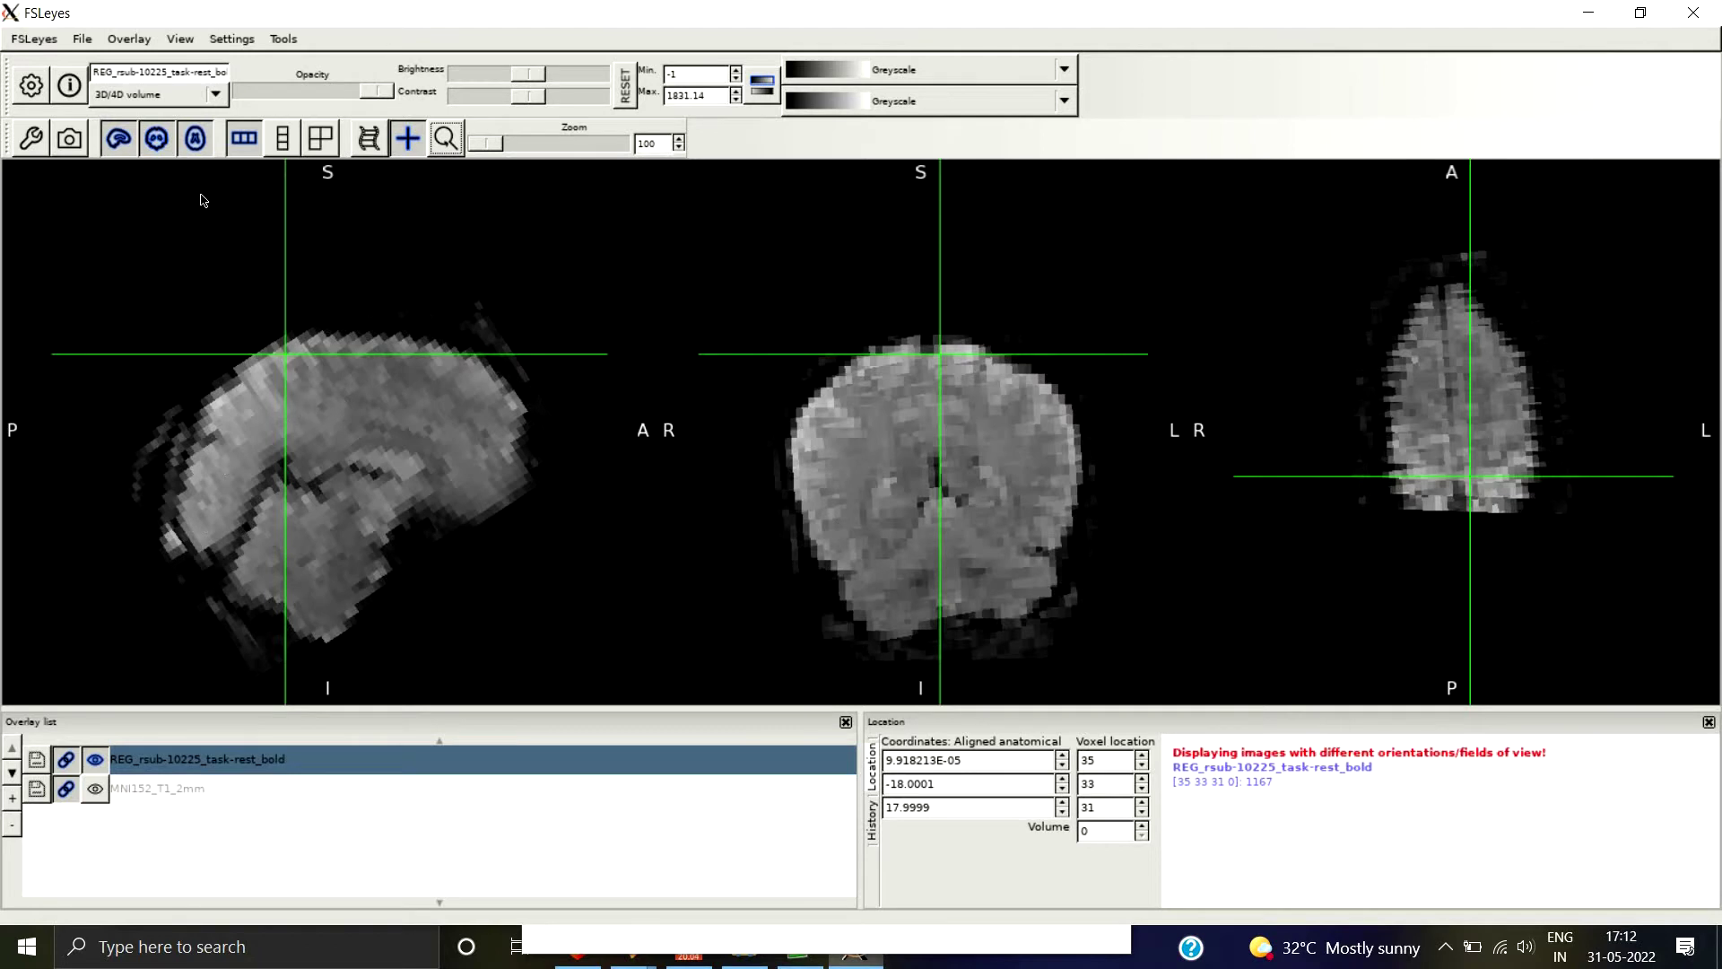
click(81, 39)
Browse to tuts > sub-10273 > func and load REG_rsub-10273_task-rest_bold.nii as an overlay.
click(129, 62)
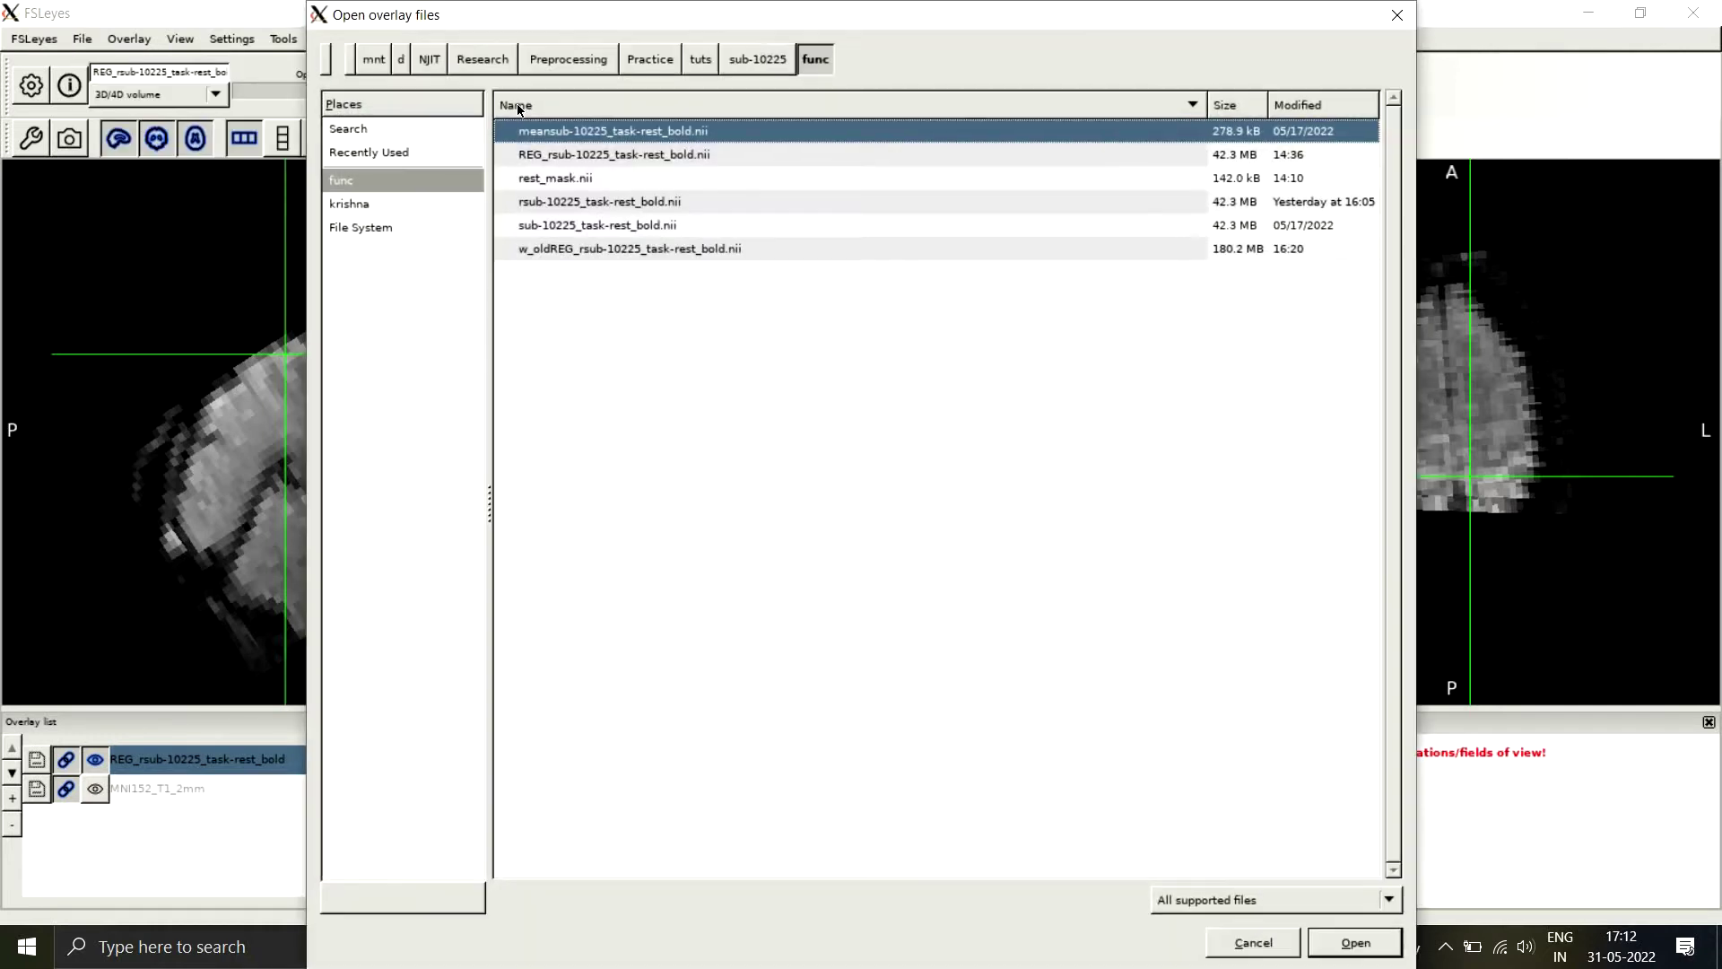
click(699, 58)
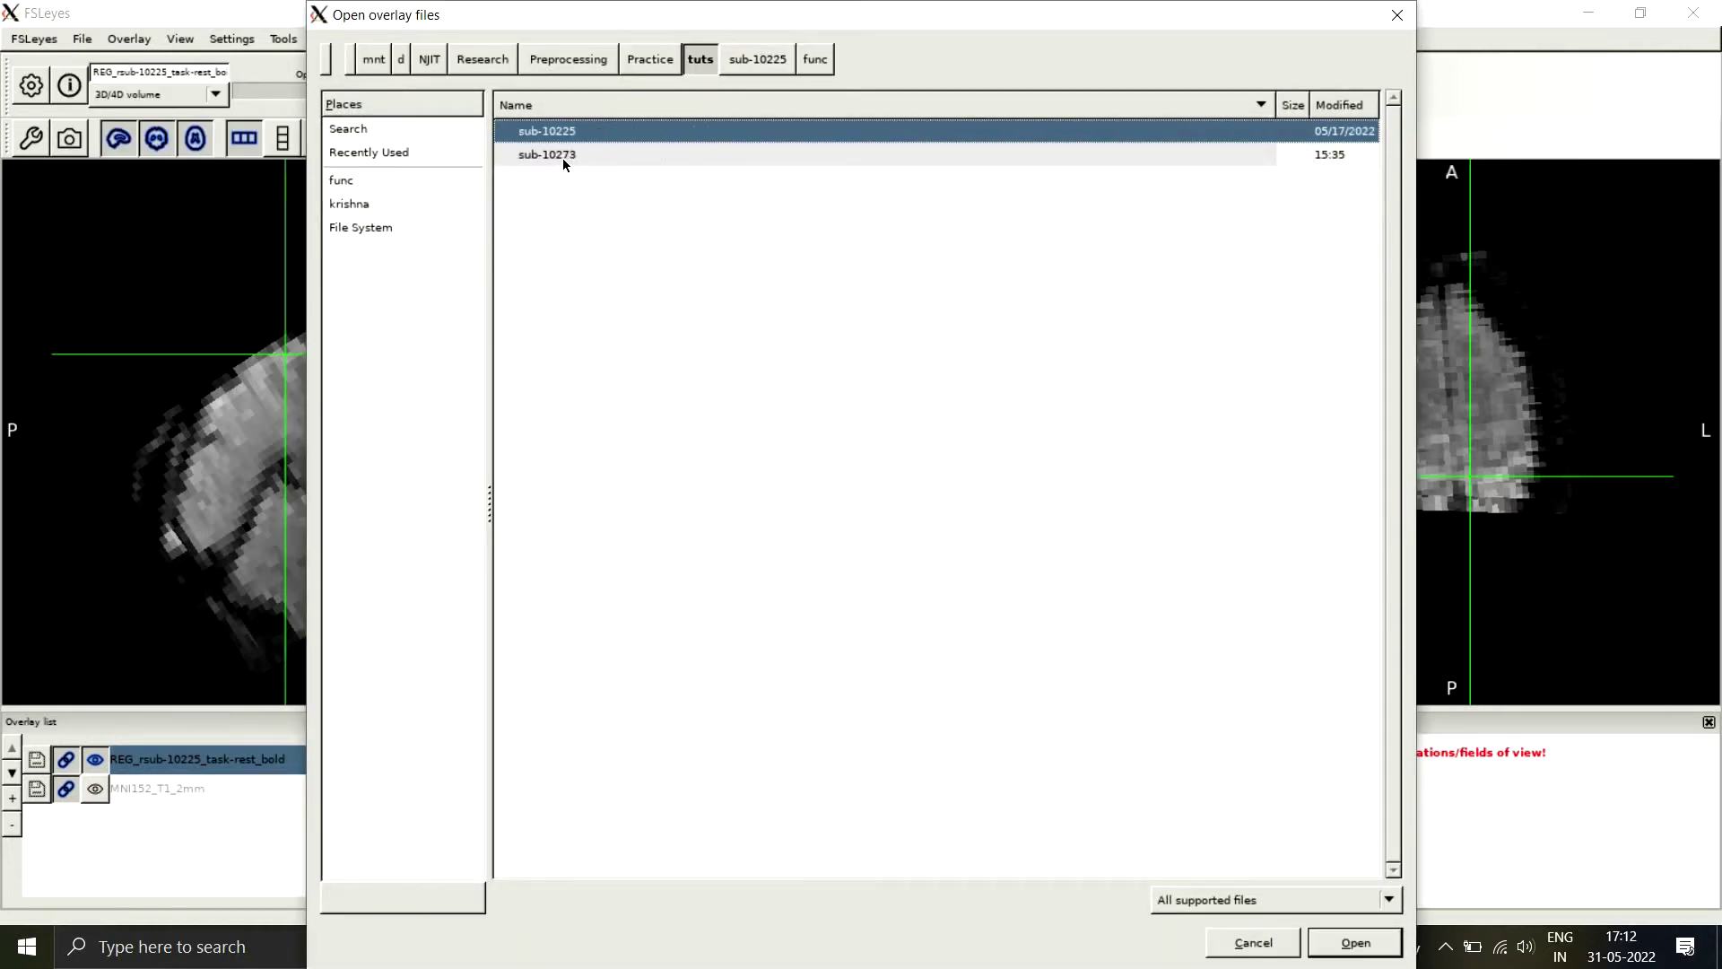
click(563, 157)
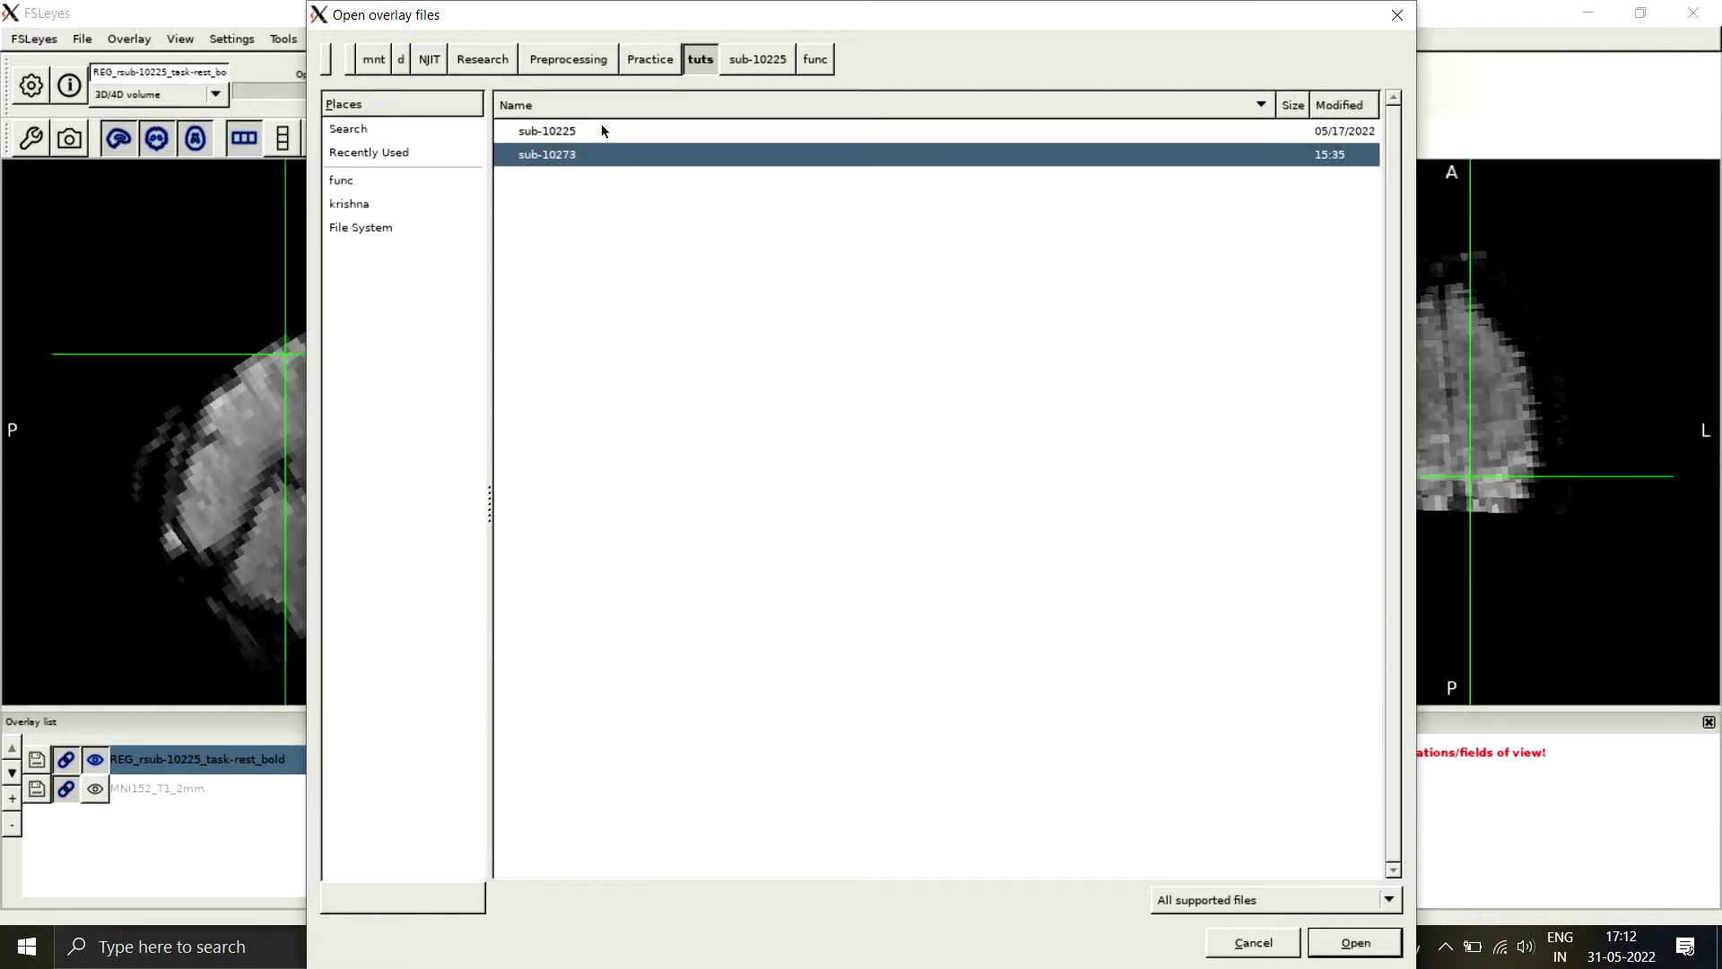
click(544, 131)
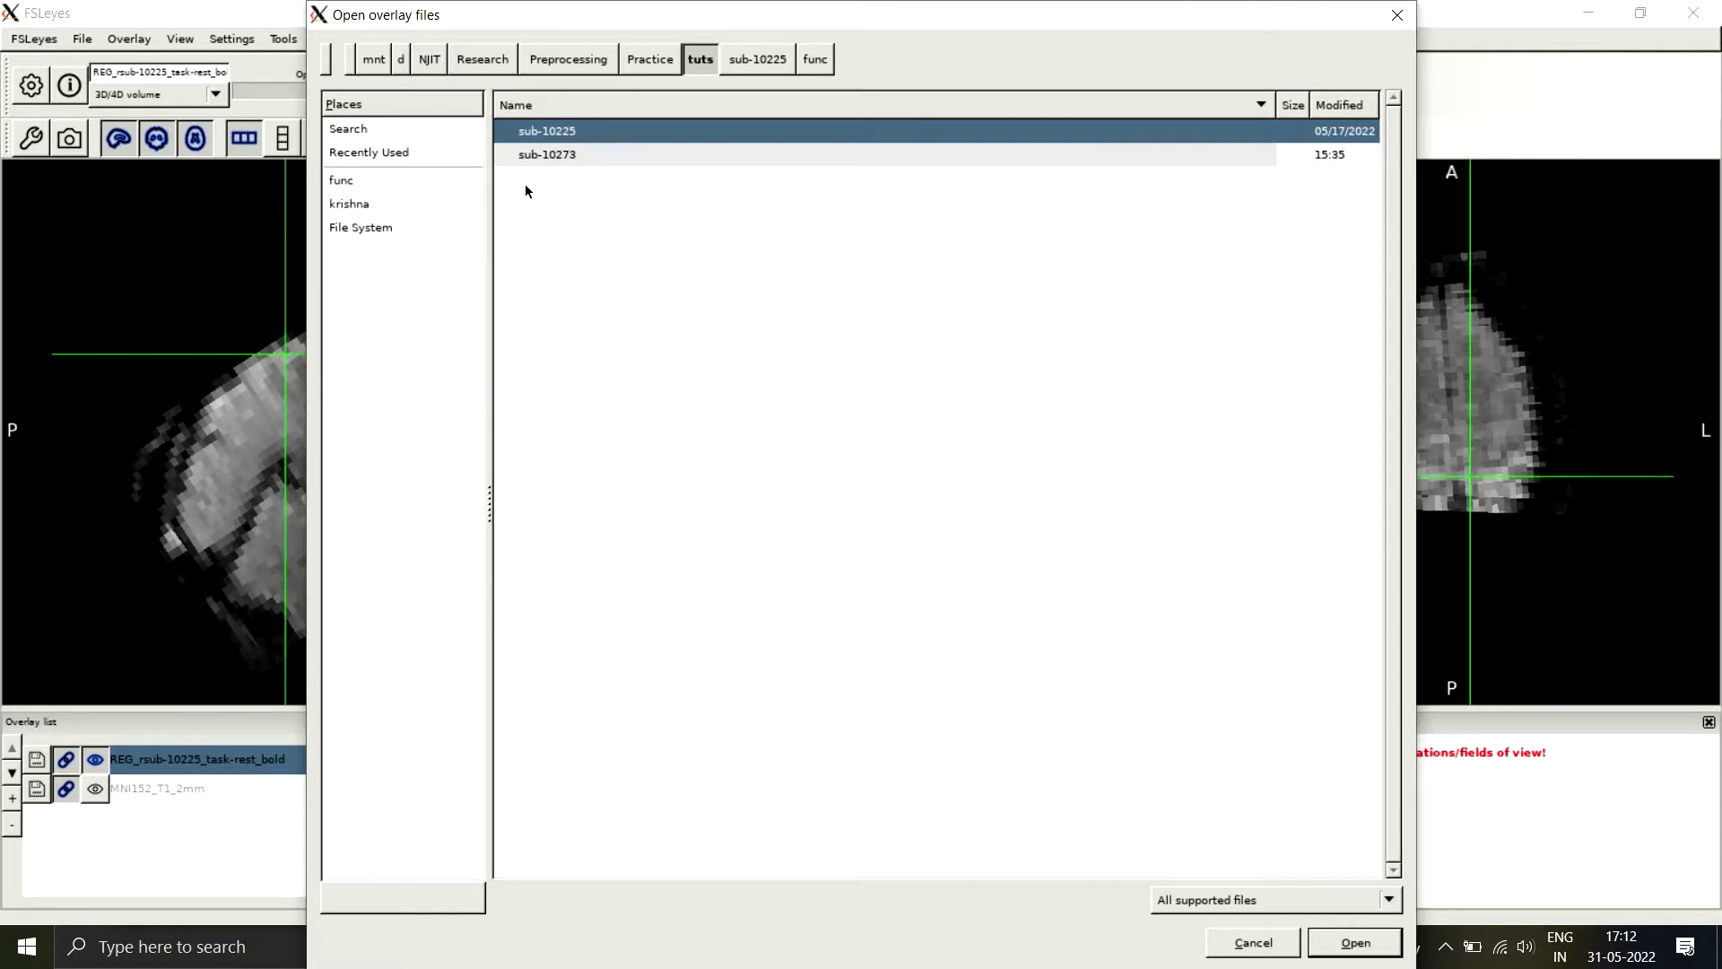
click(570, 158)
double_click(574, 158)
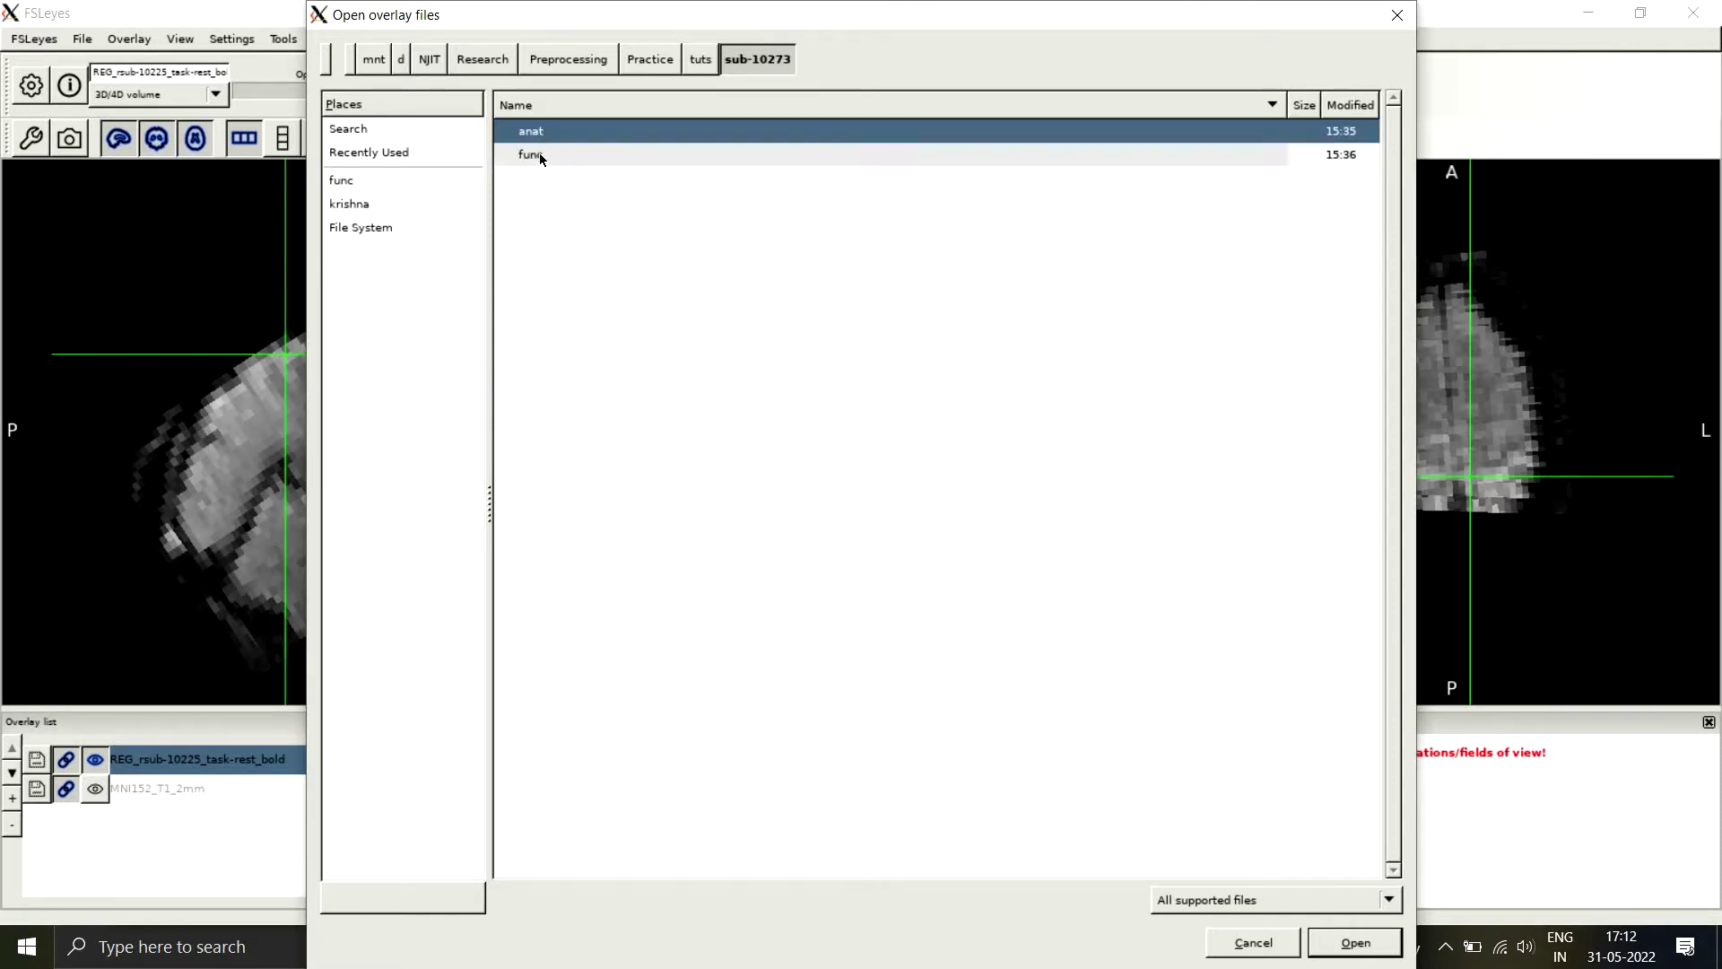
double_click(551, 154)
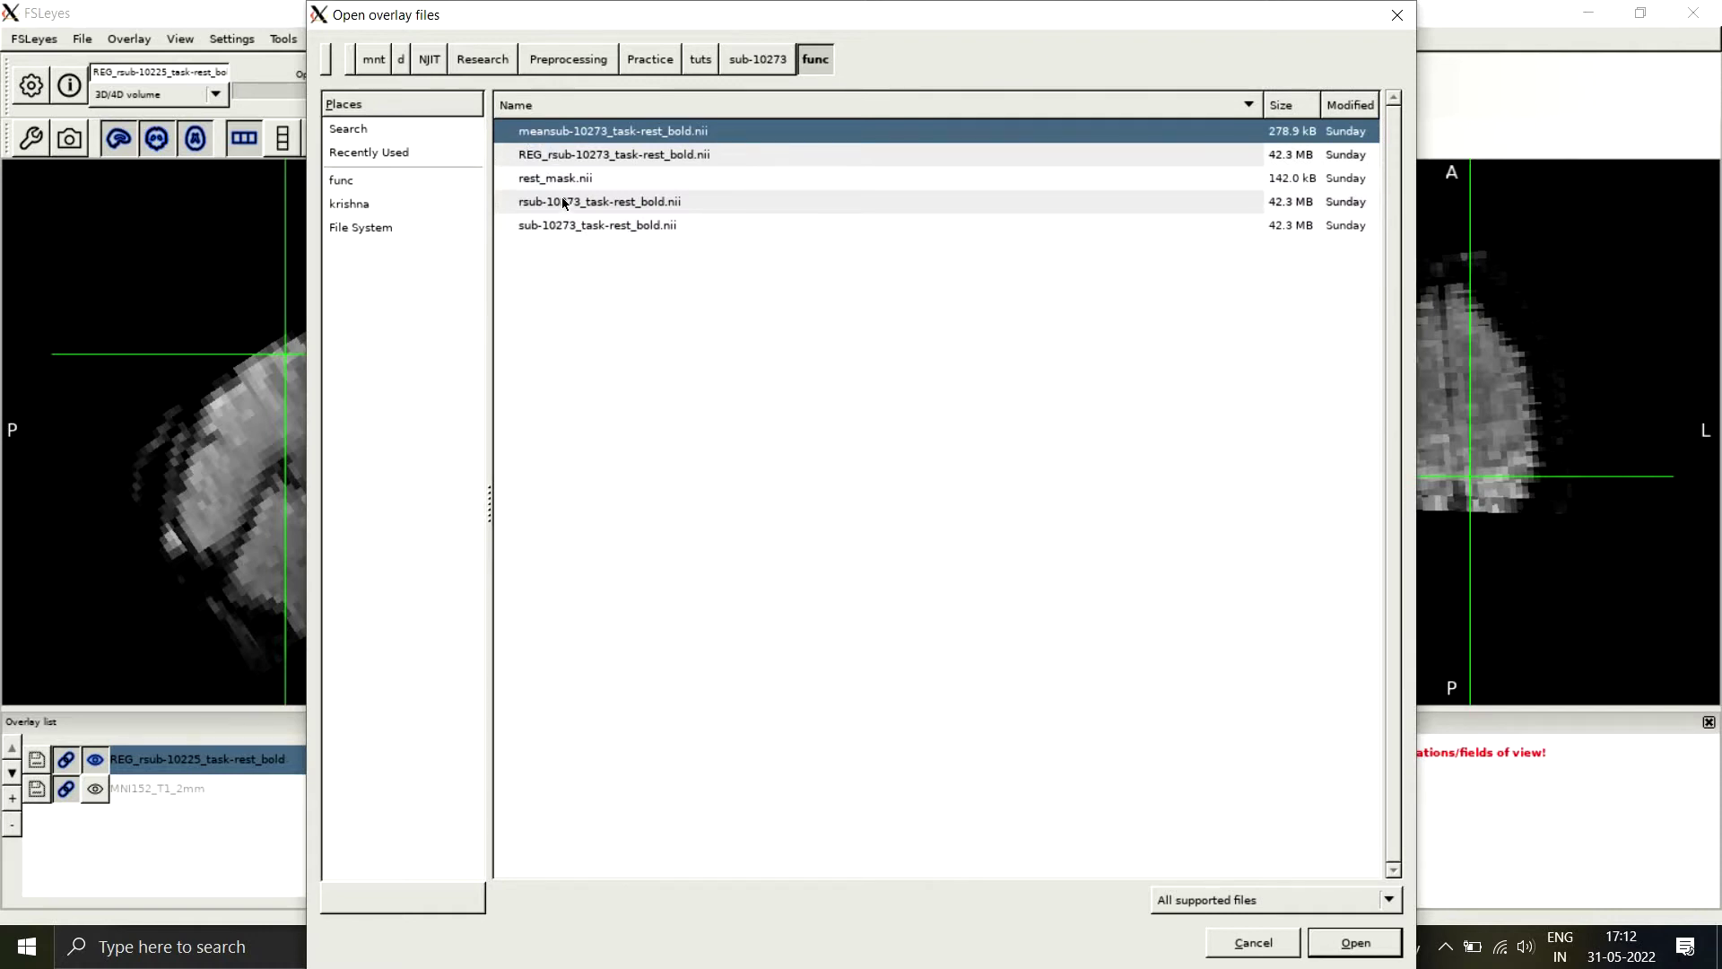
click(513, 155)
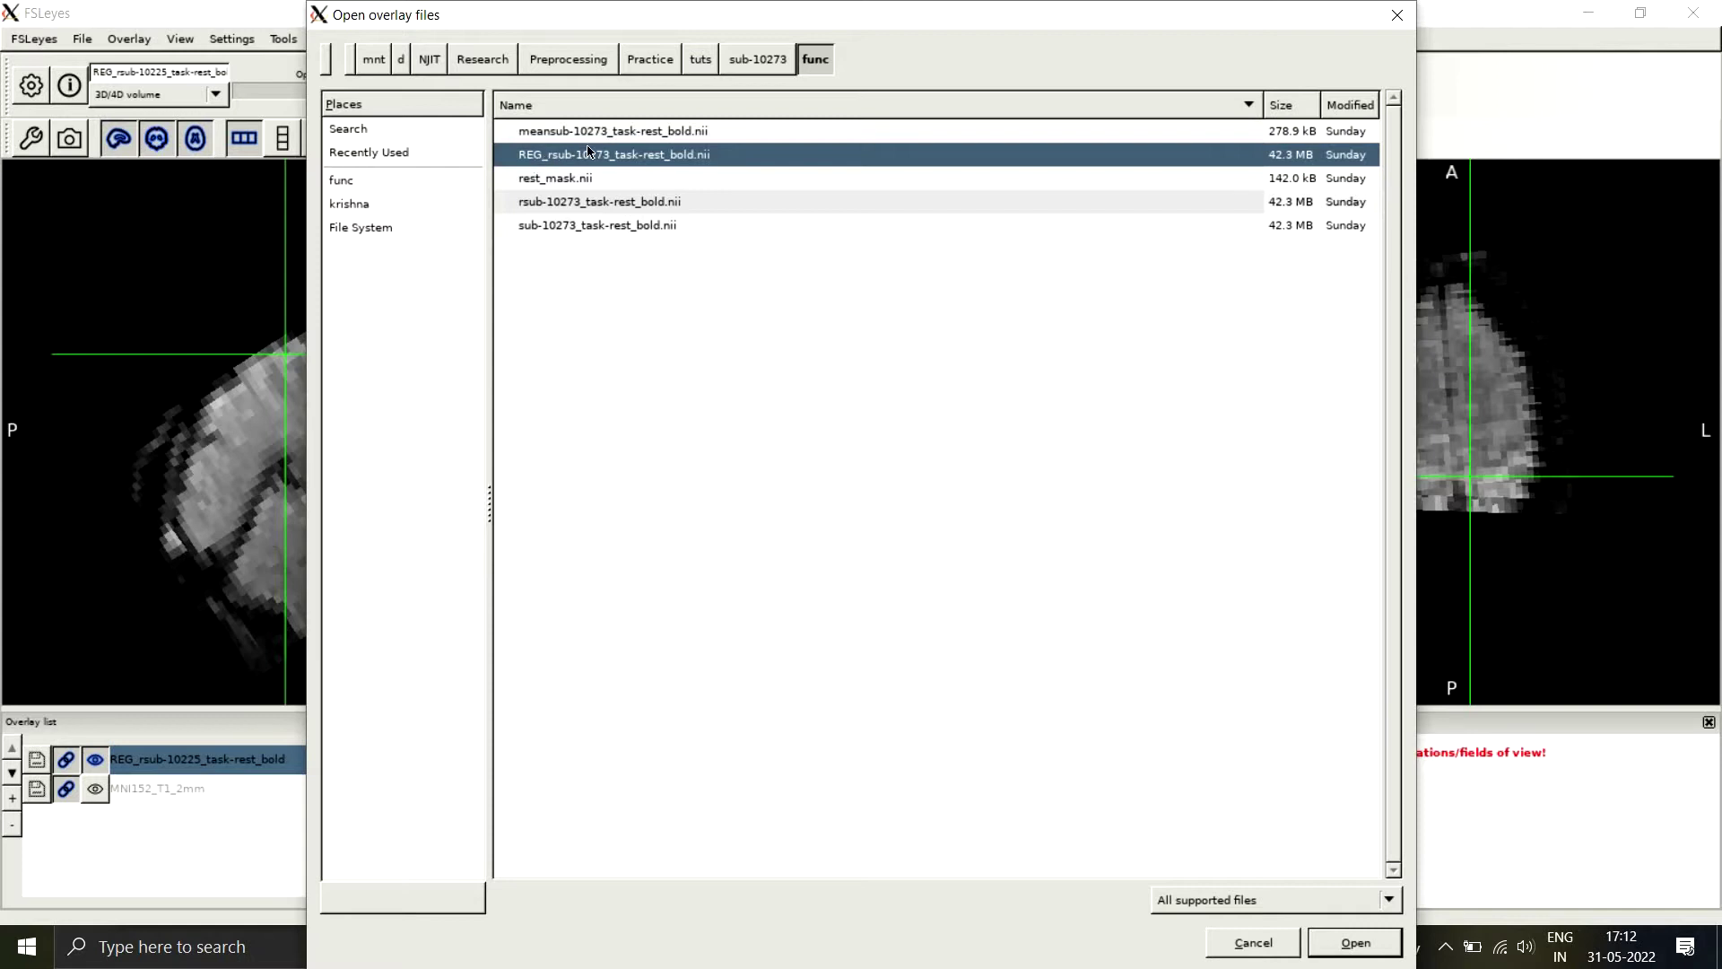
click(1352, 941)
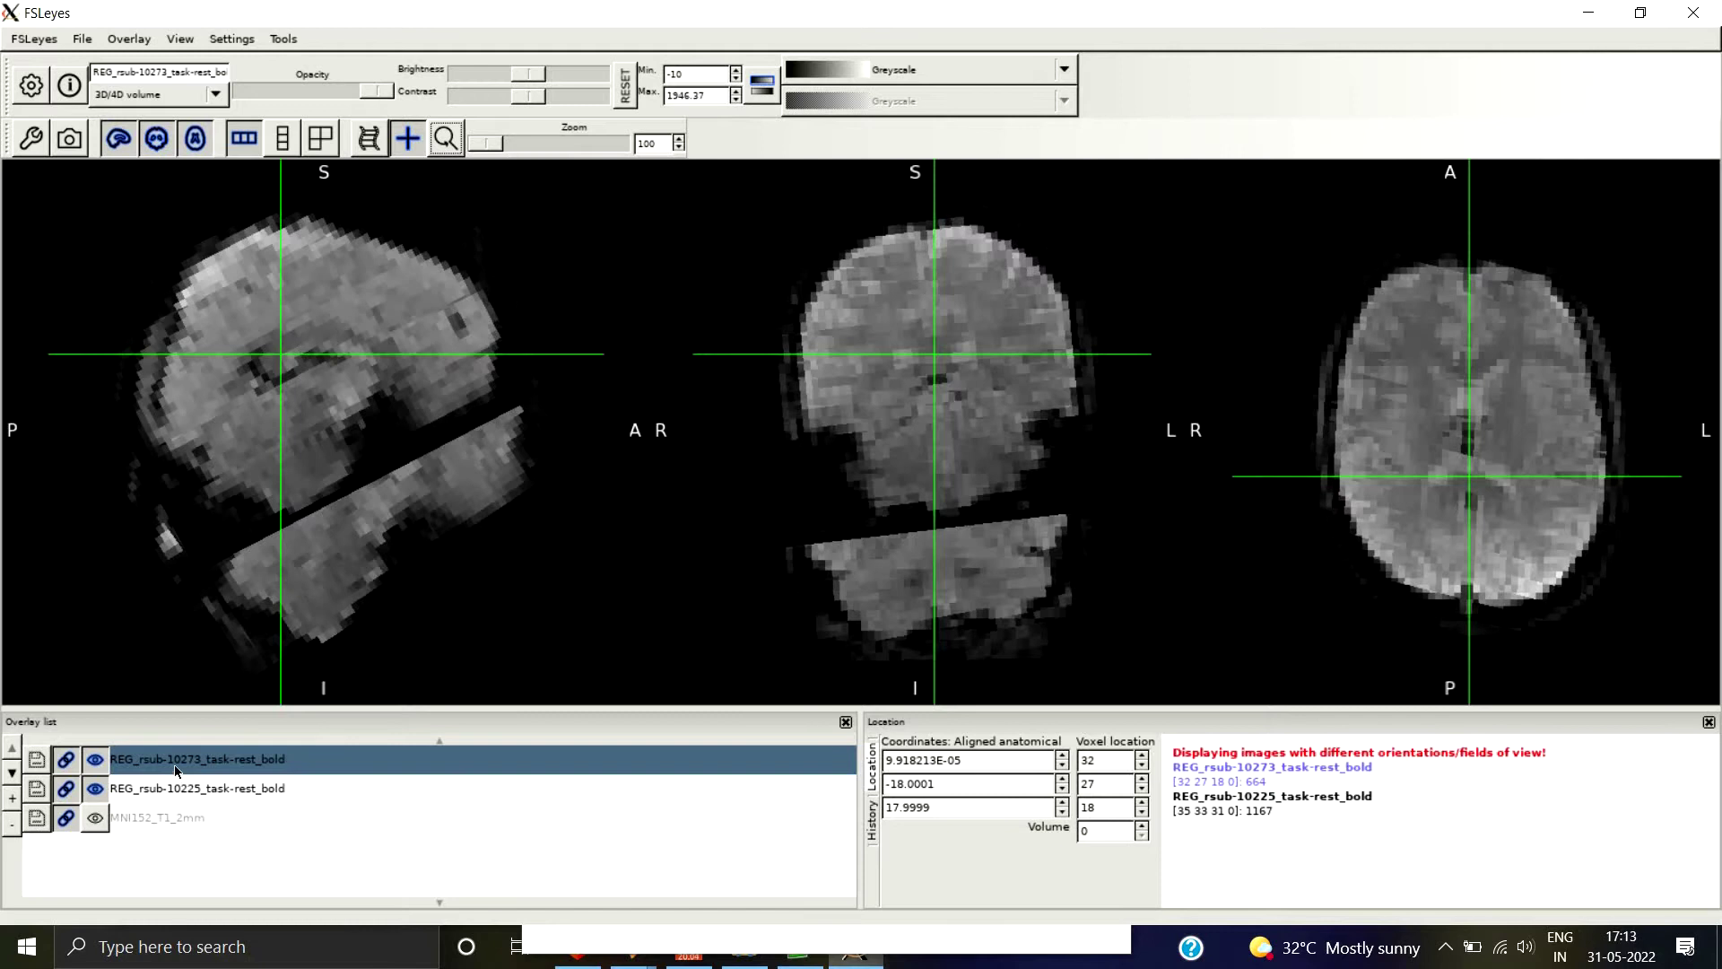
Toggle the REG_rsub-10273 and REG_rsub-10225 eye icons to compare them, leaving REG_rsub-10225 hidden.
click(95, 761)
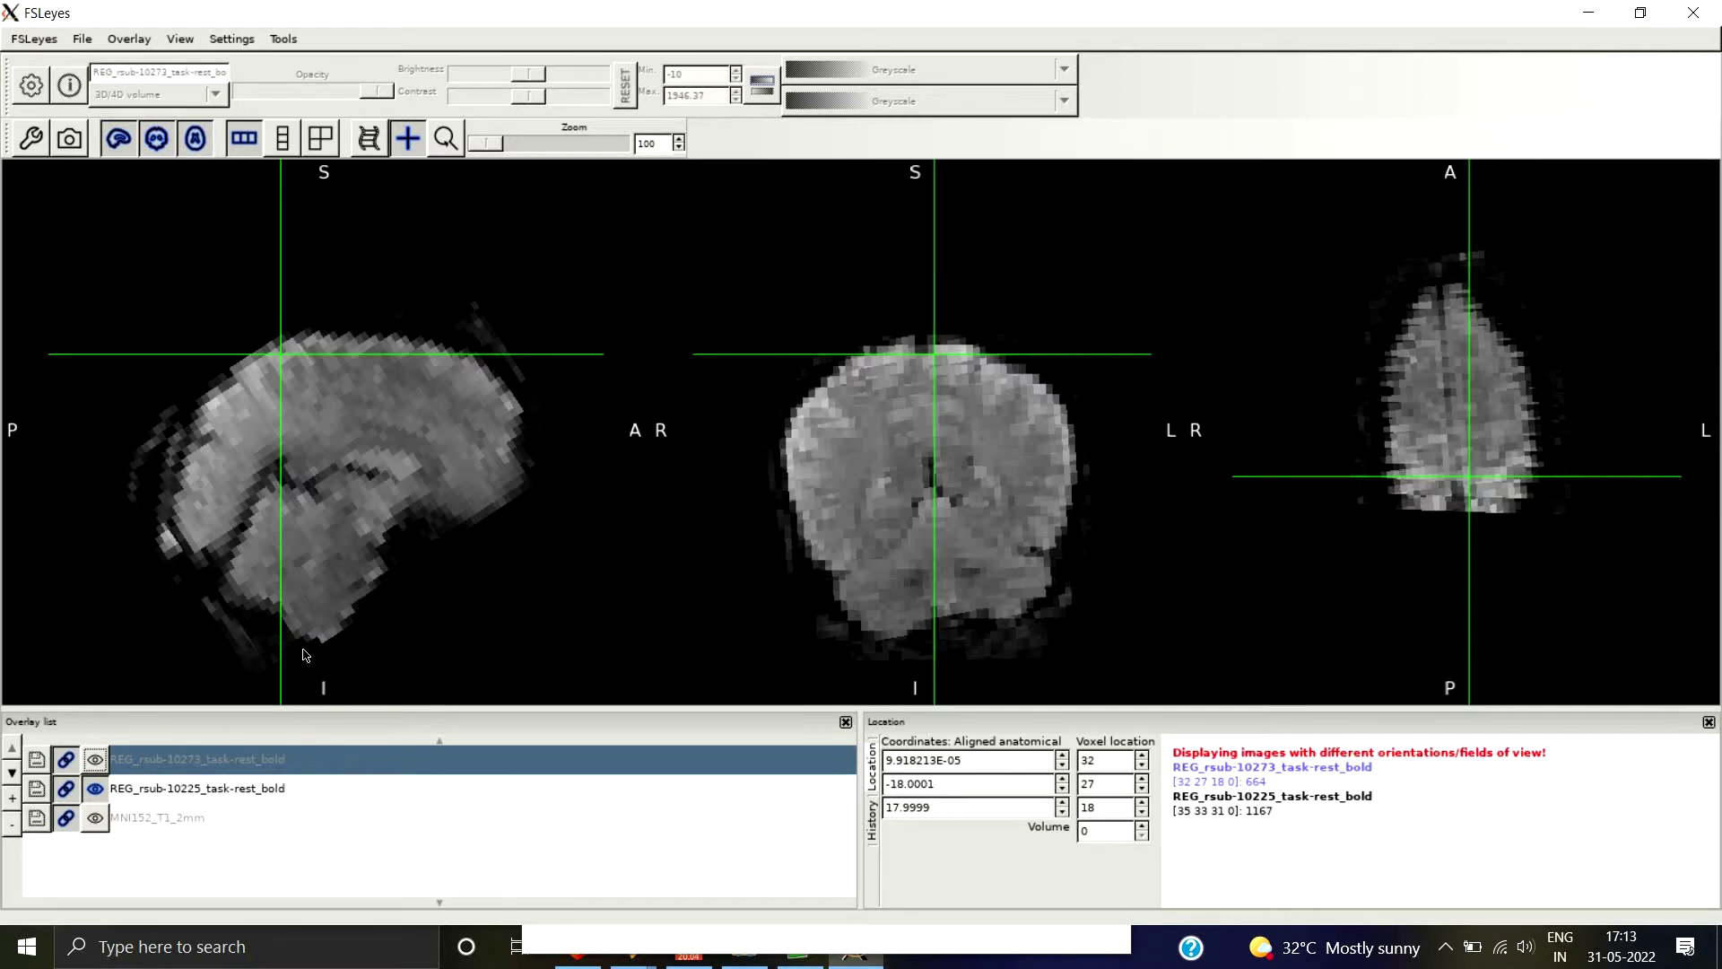
click(96, 761)
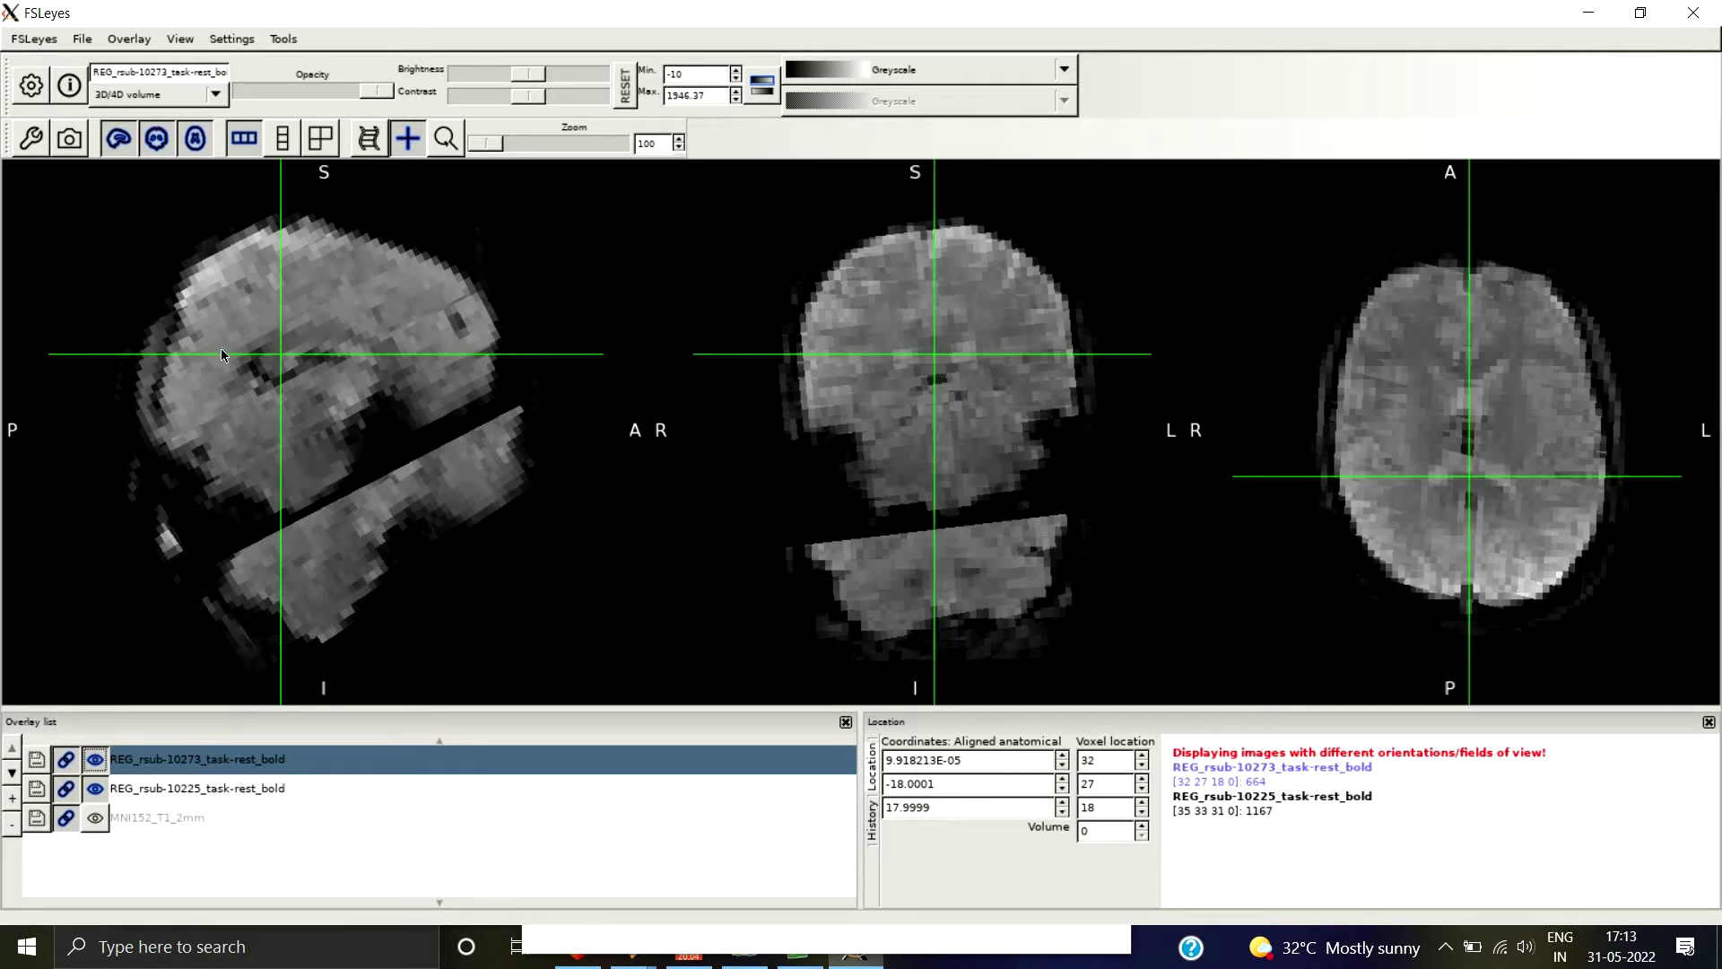
click(100, 762)
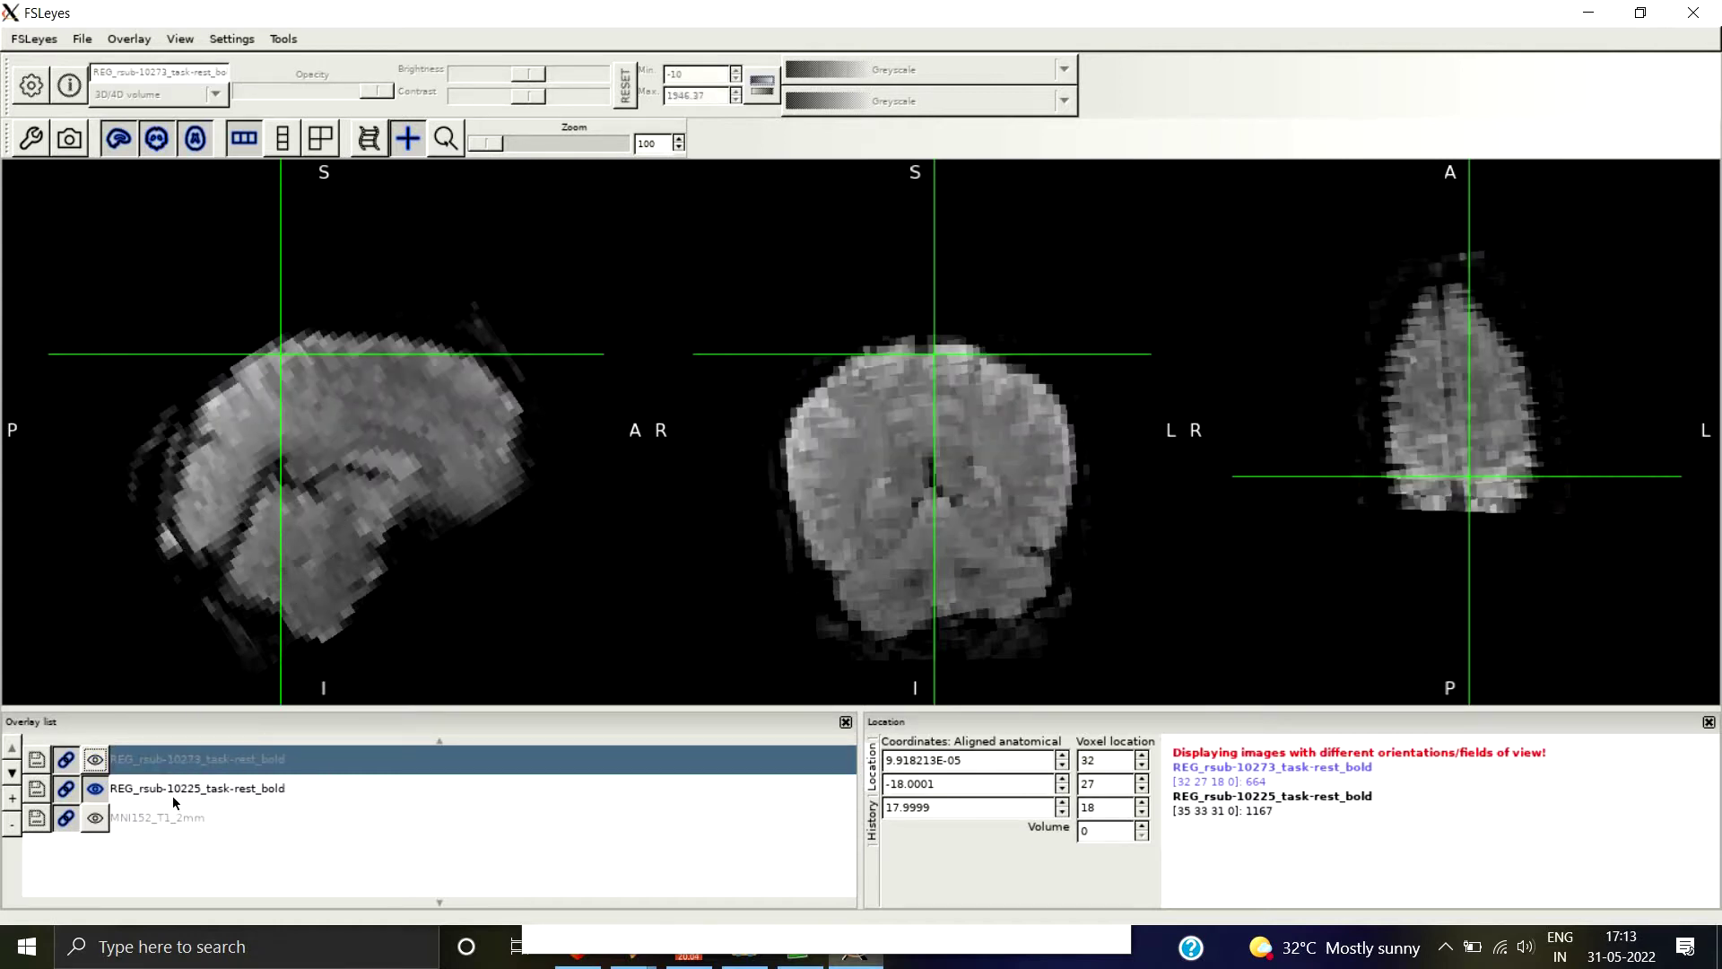
click(96, 789)
click(95, 760)
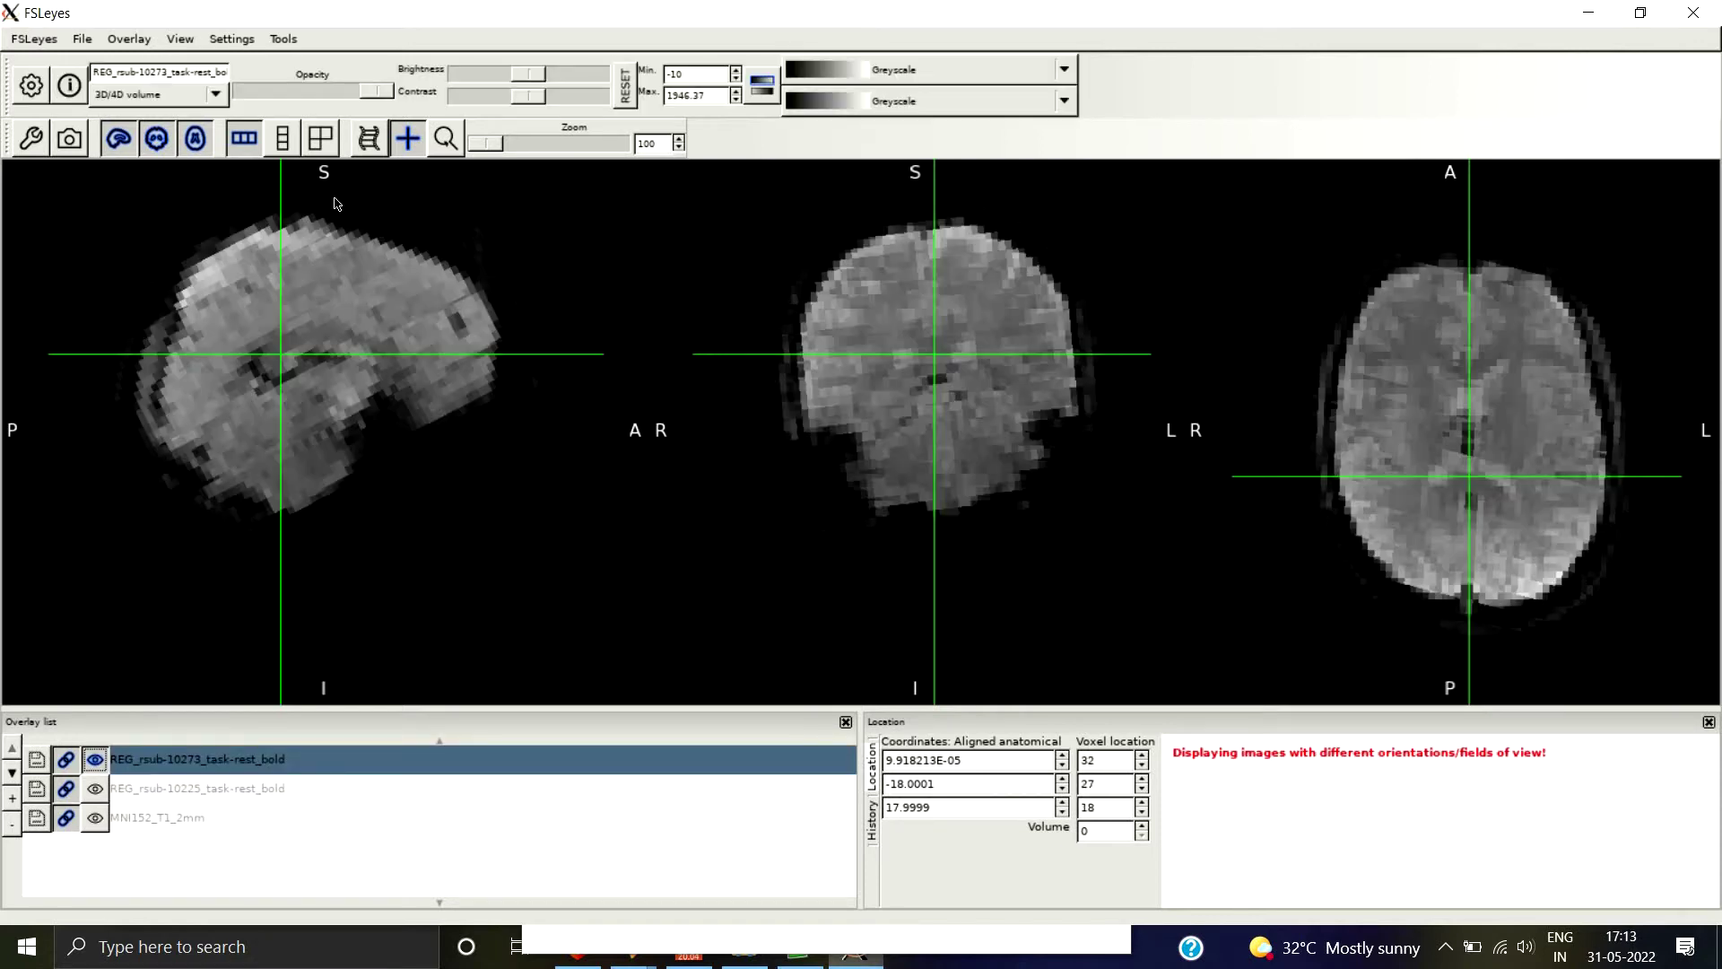
Switch the views to zoom mode and turn the REG_rsub-10225 overlay back on.
click(447, 146)
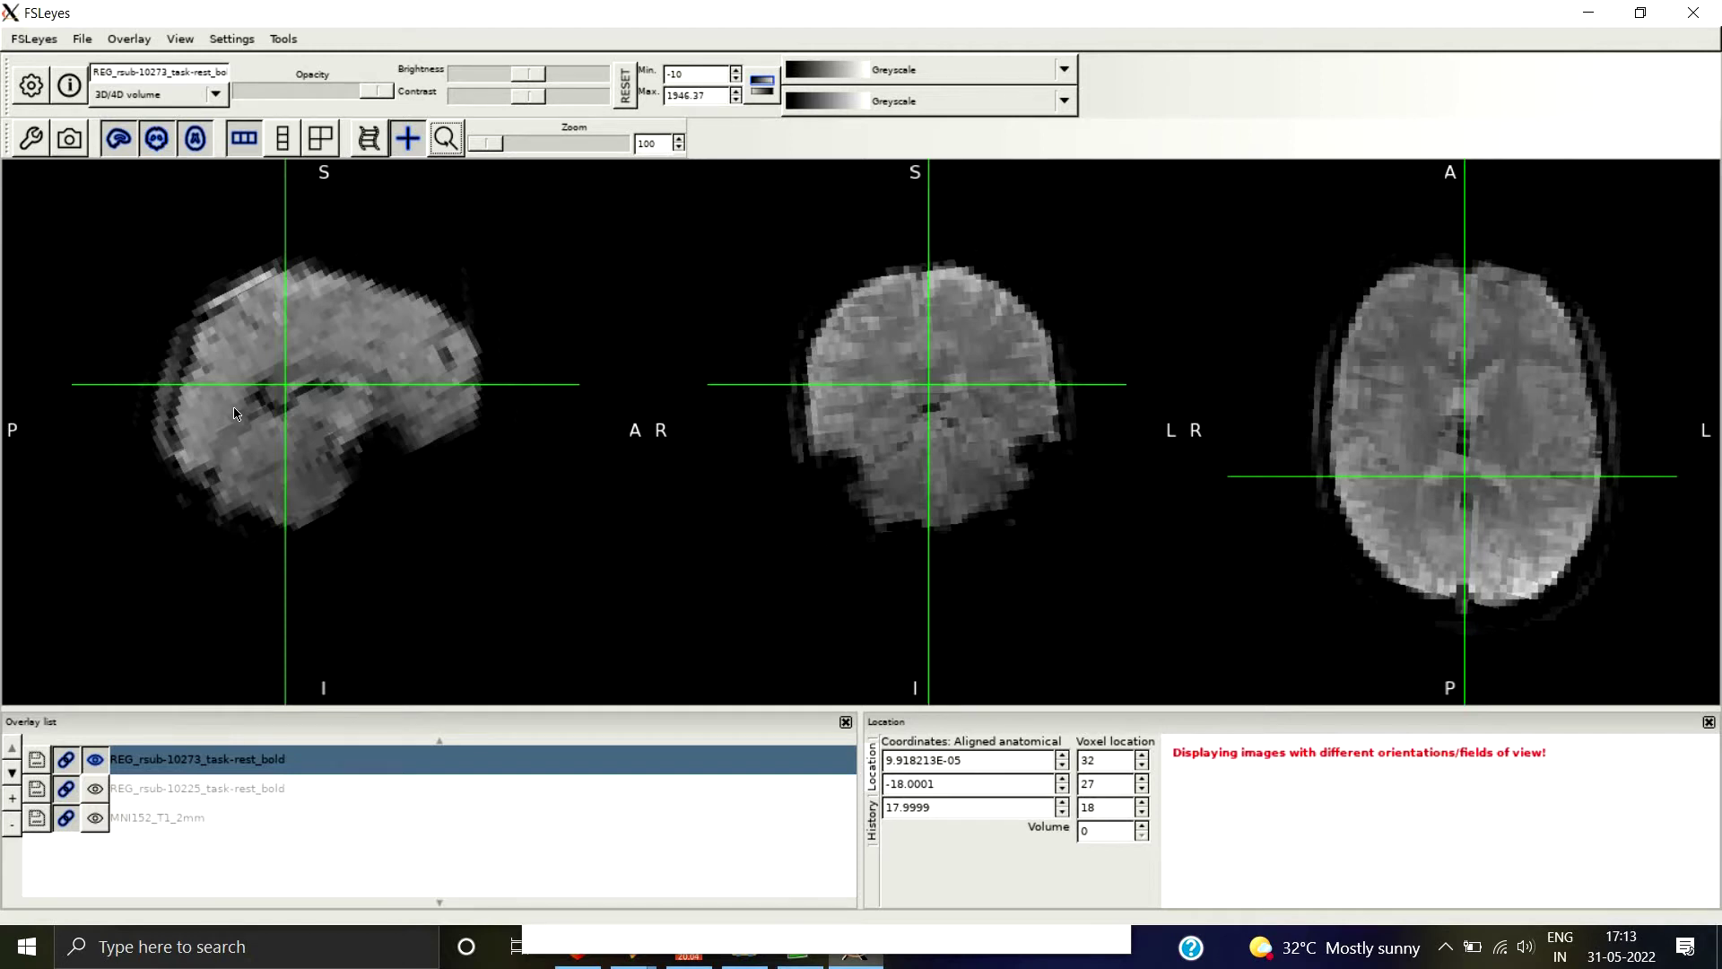
click(95, 788)
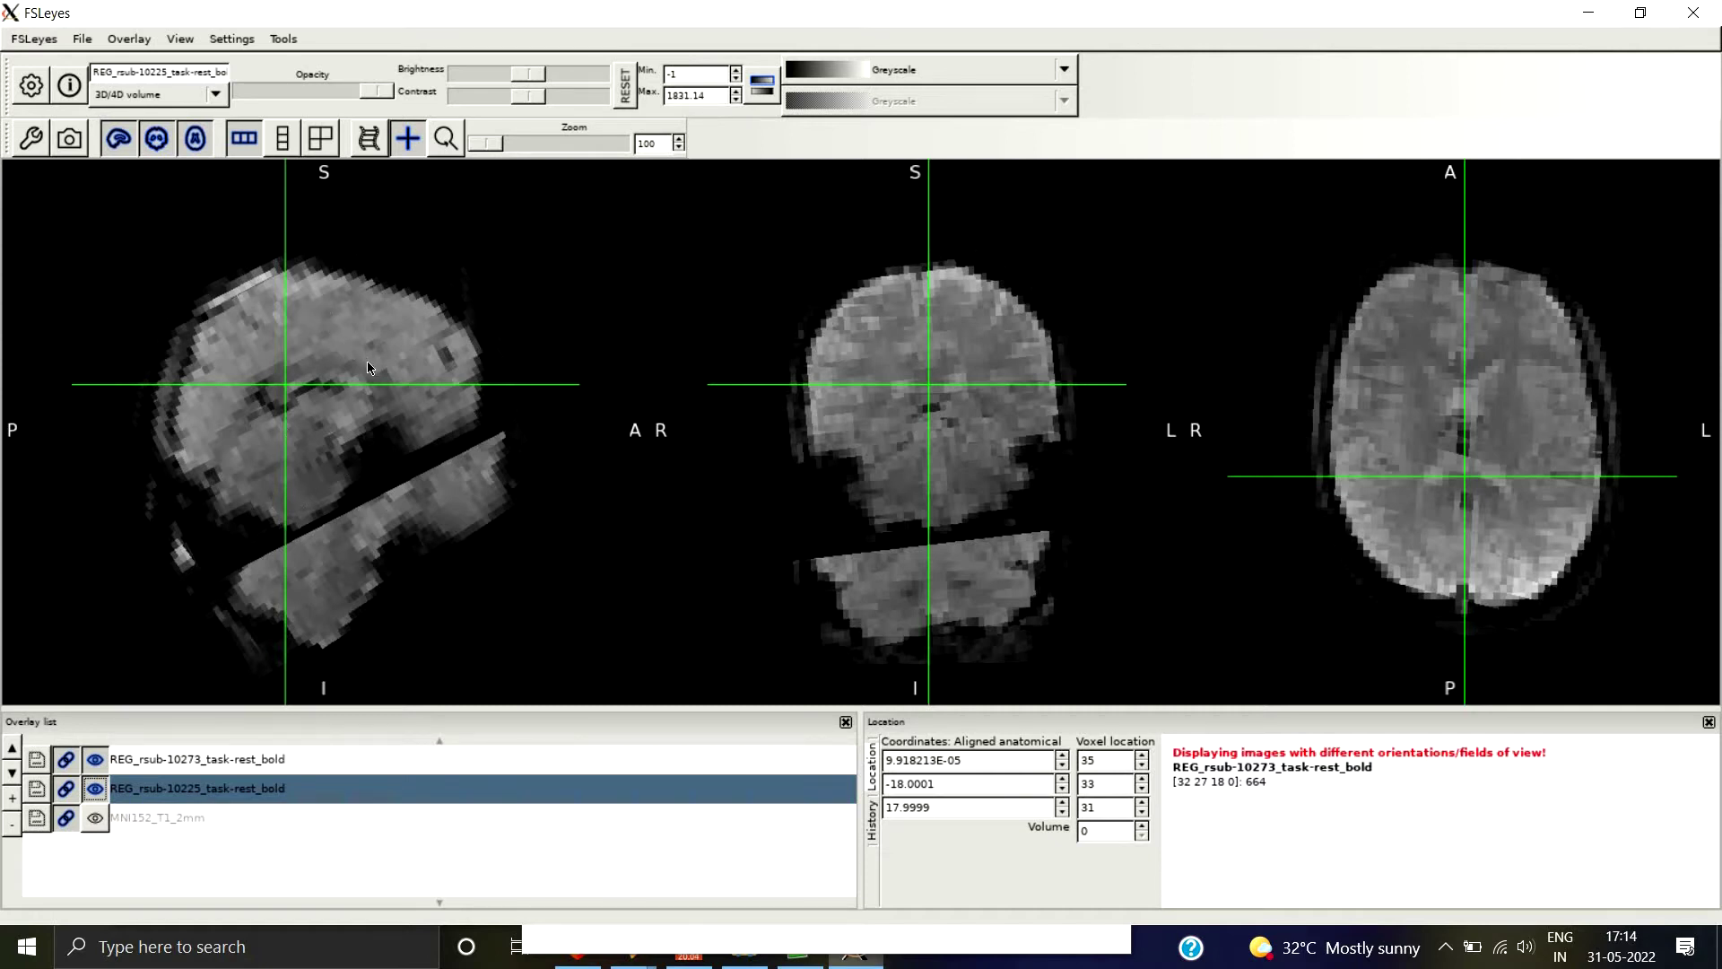
Hide both REG fMRI overlays and show the MNI152_T1_2mm template.
click(95, 759)
click(96, 788)
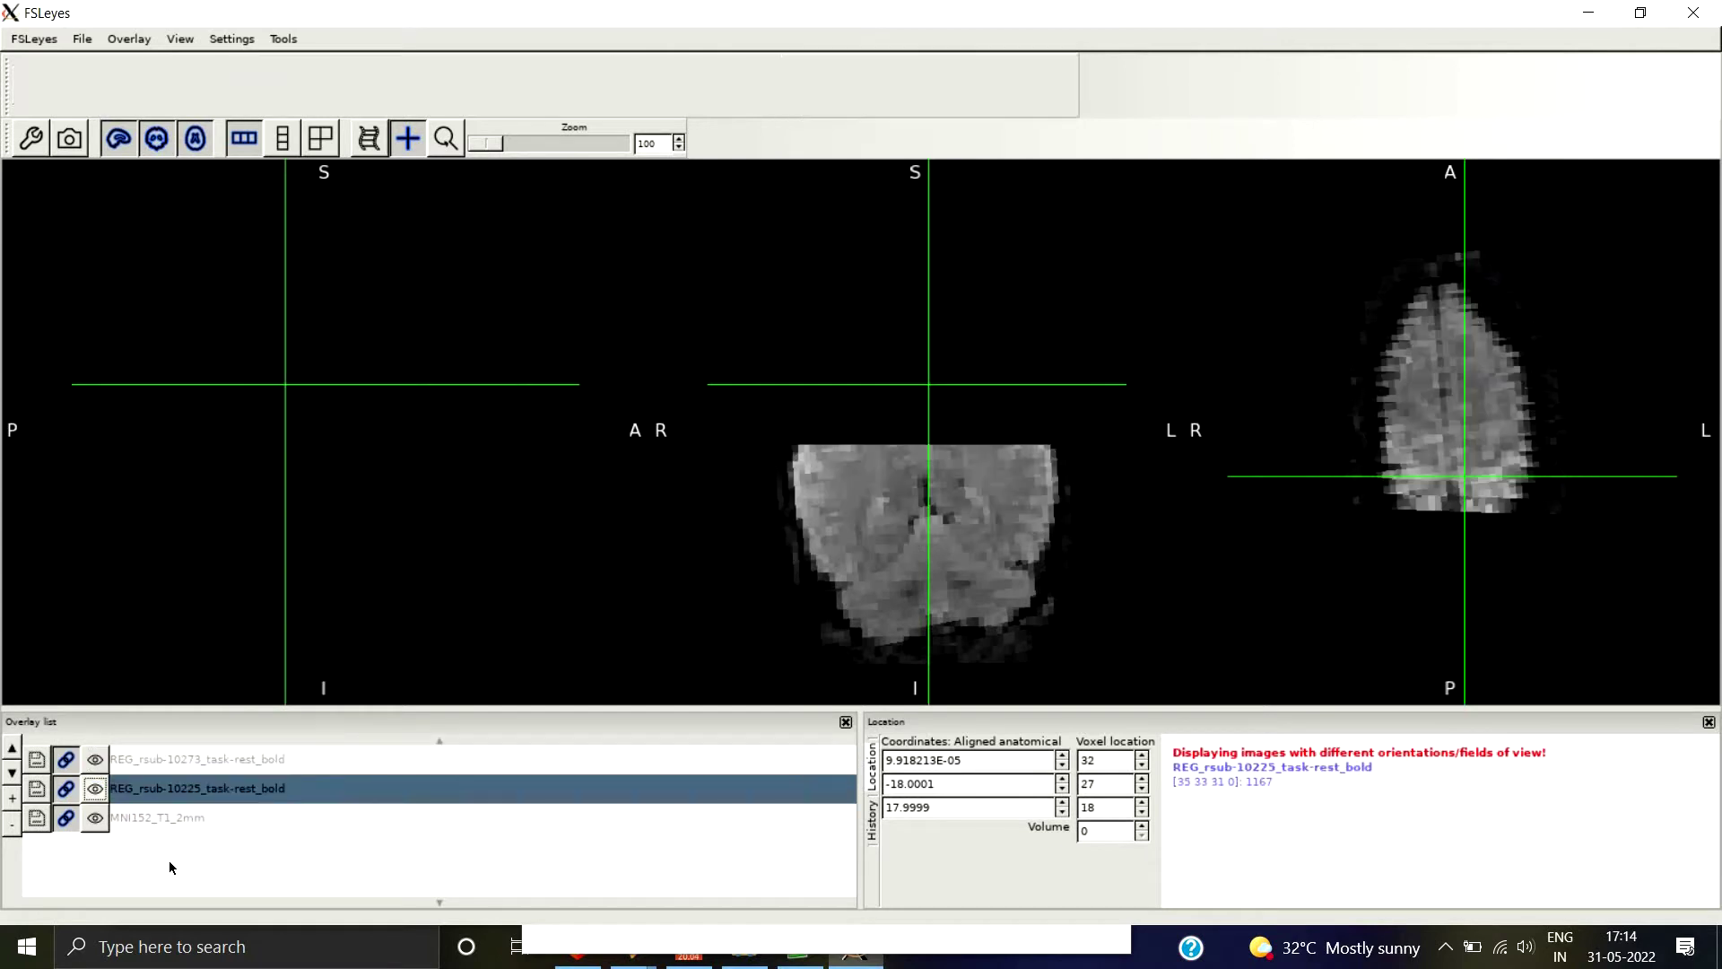
click(95, 818)
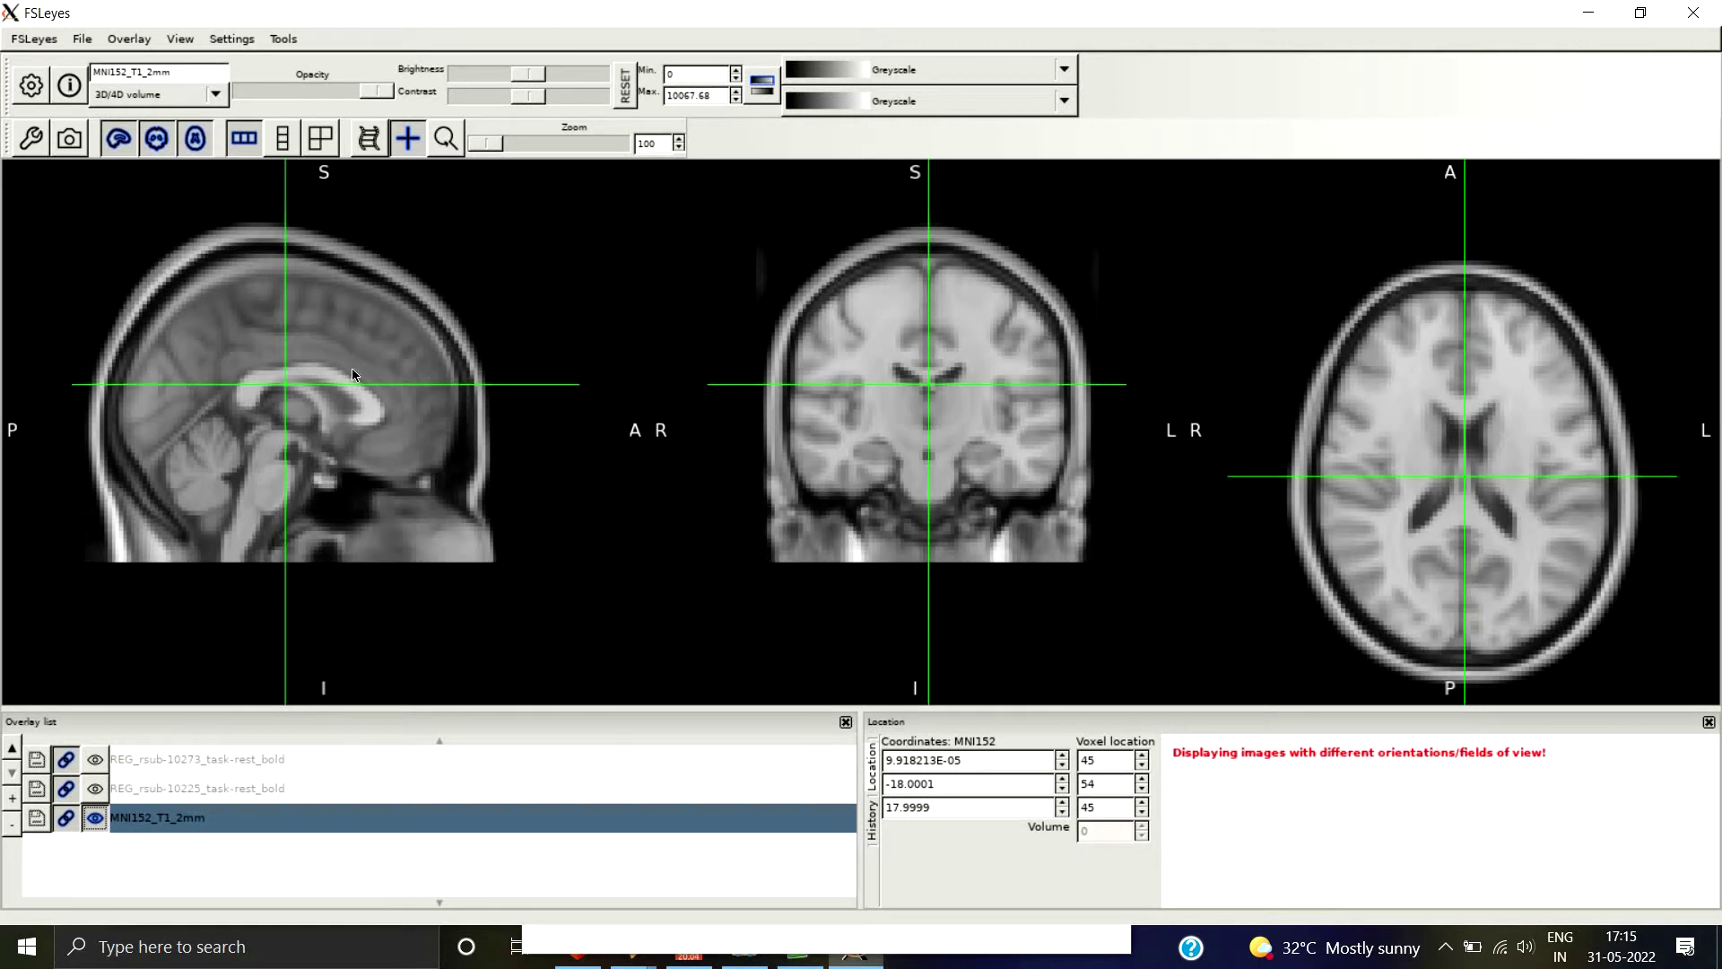
Inspect several sagittal locations on the template, then bring up the 'spm normalize bounding box' search results in Brave.
drag(208, 461, 349, 353)
click(213, 461)
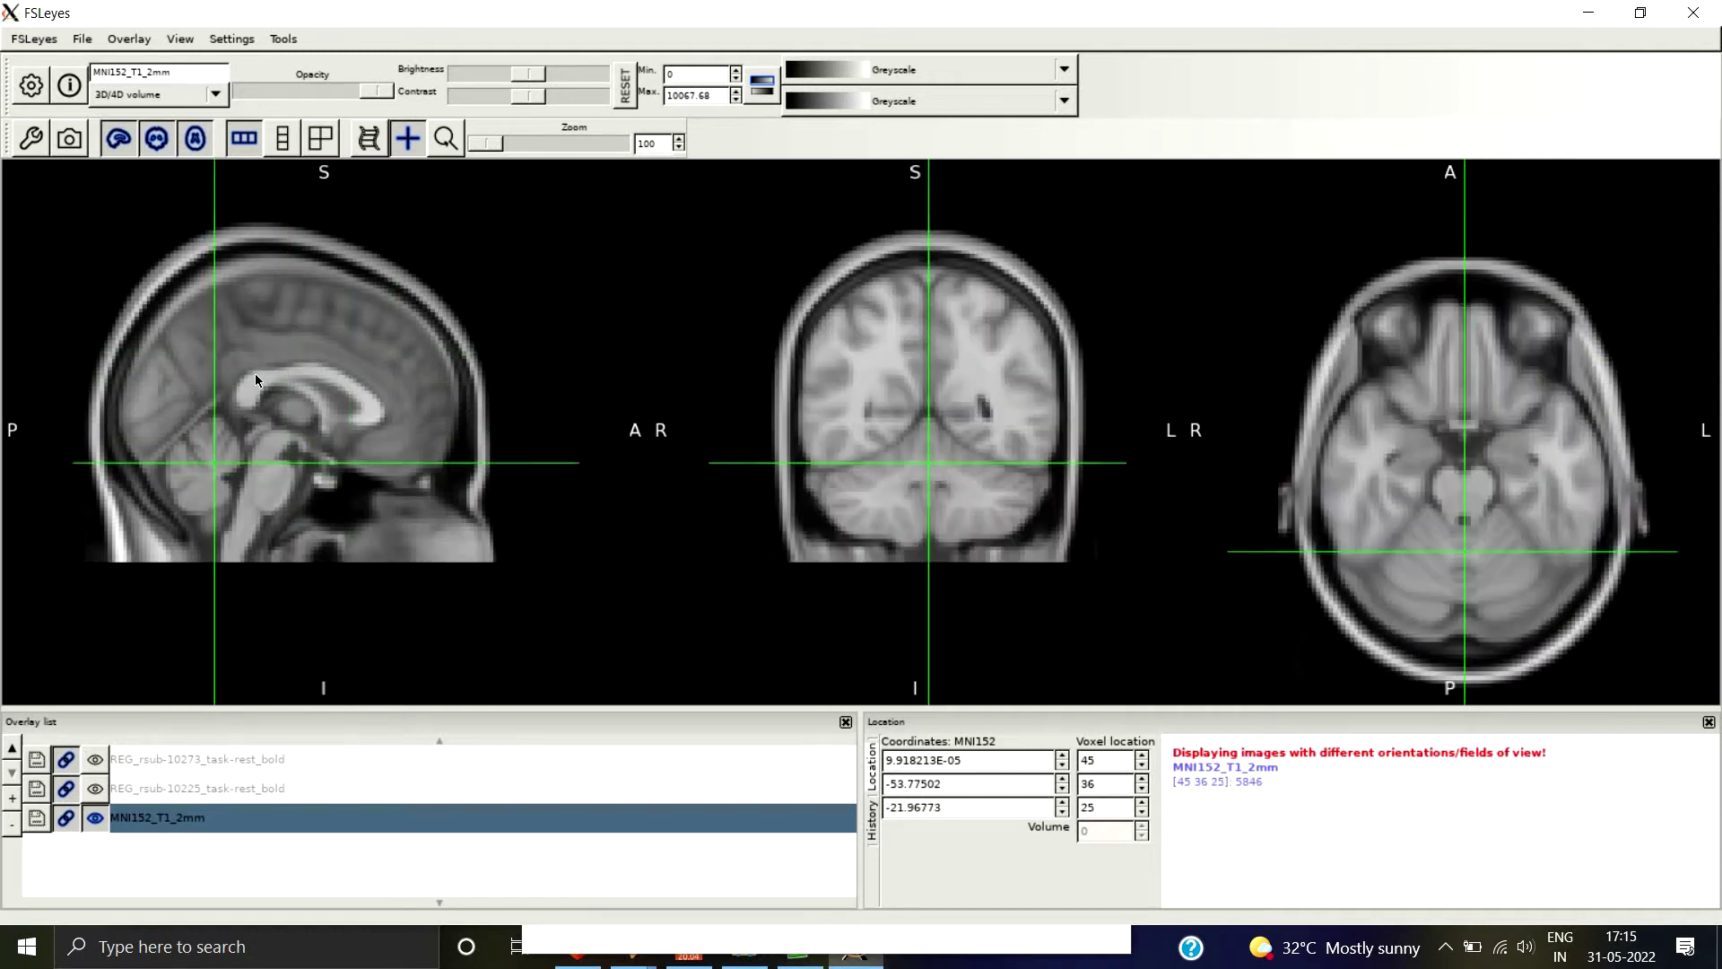
click(258, 367)
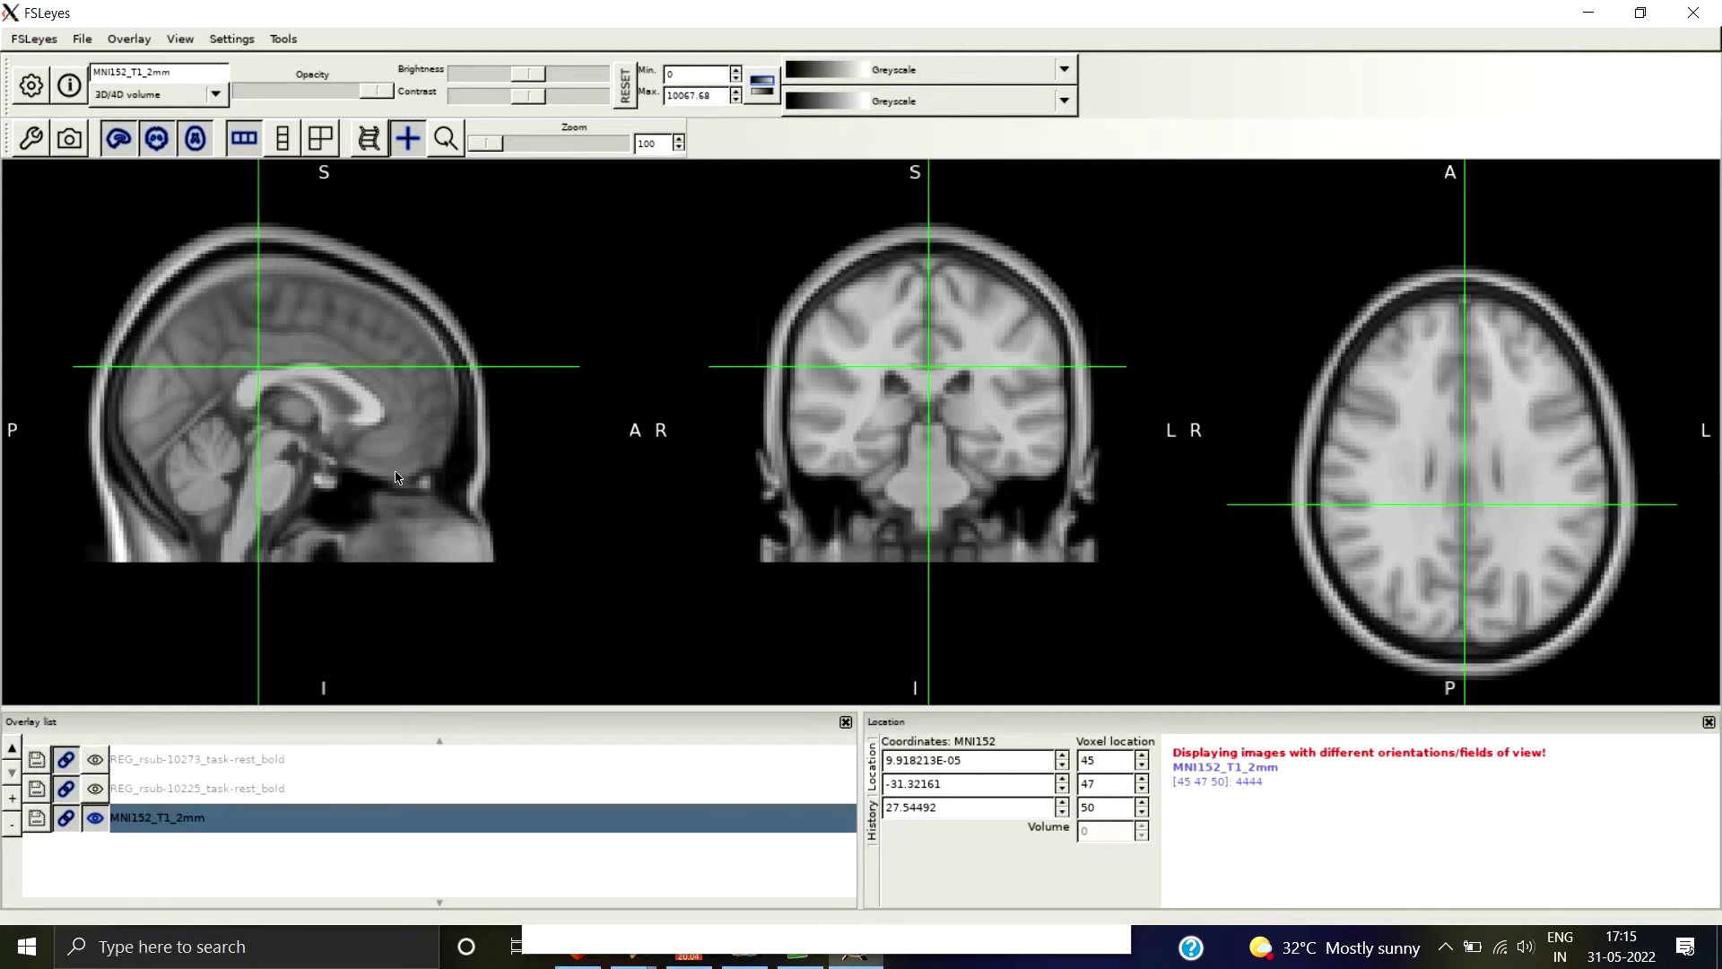
click(574, 959)
click(574, 958)
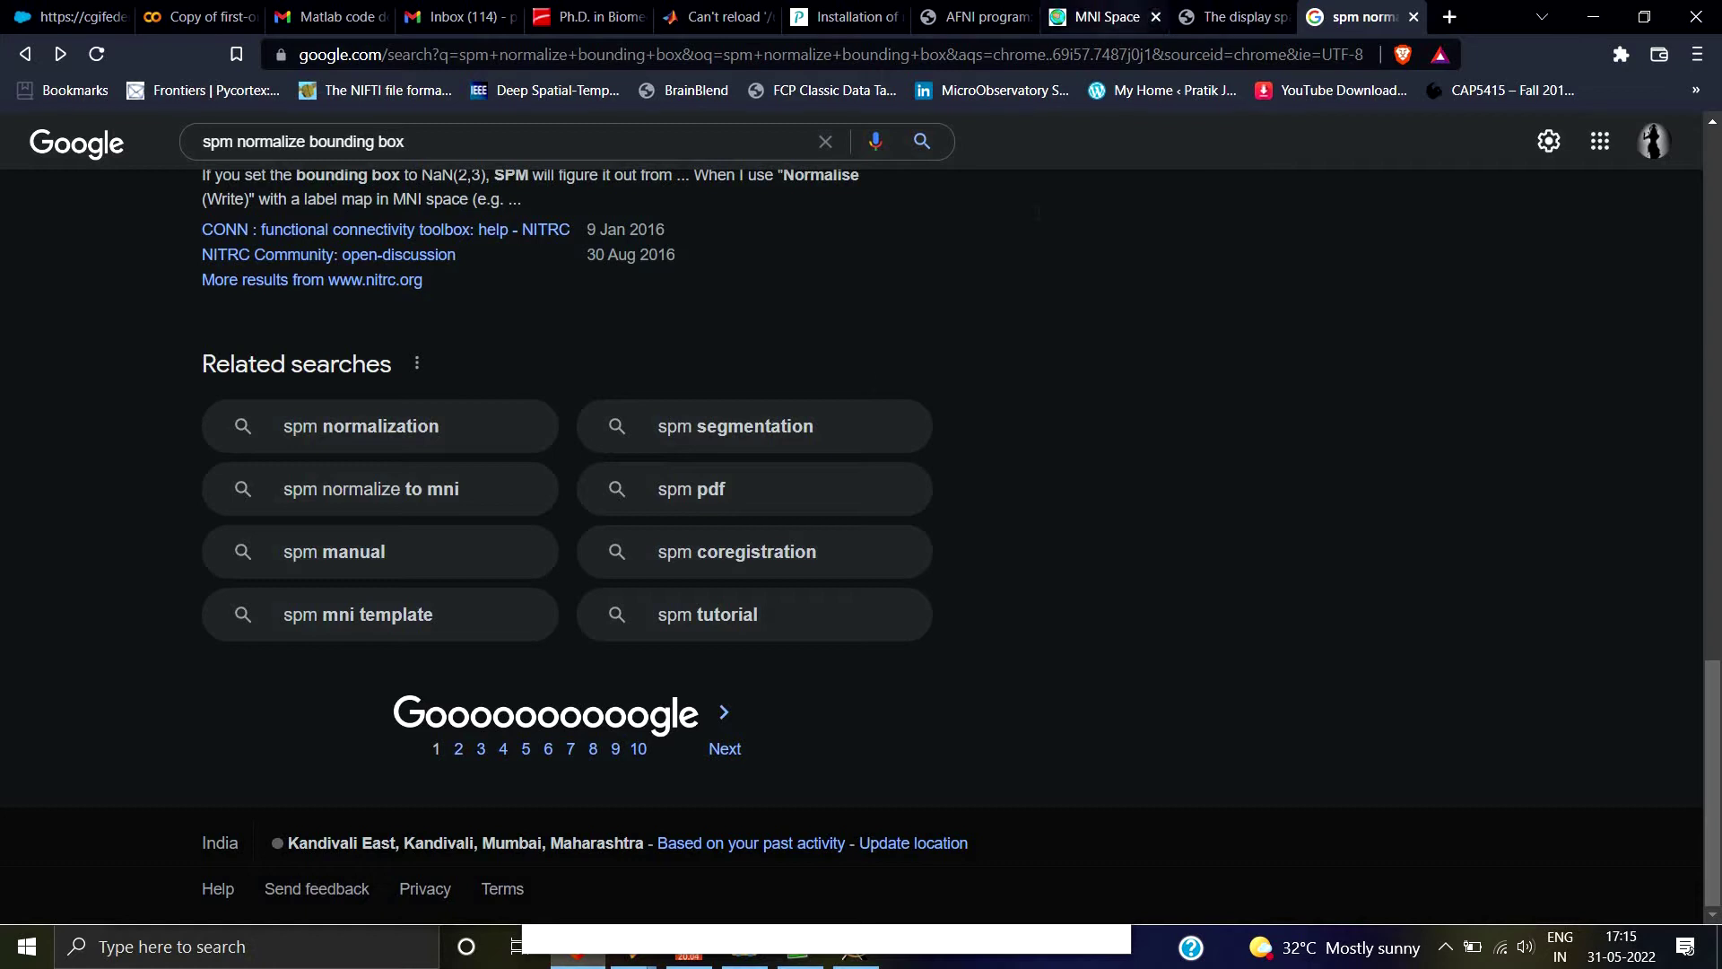
Switch to the MNI Space article and read it, highlighting the opening paragraphs and 'Talairach atlas' title.
click(1116, 18)
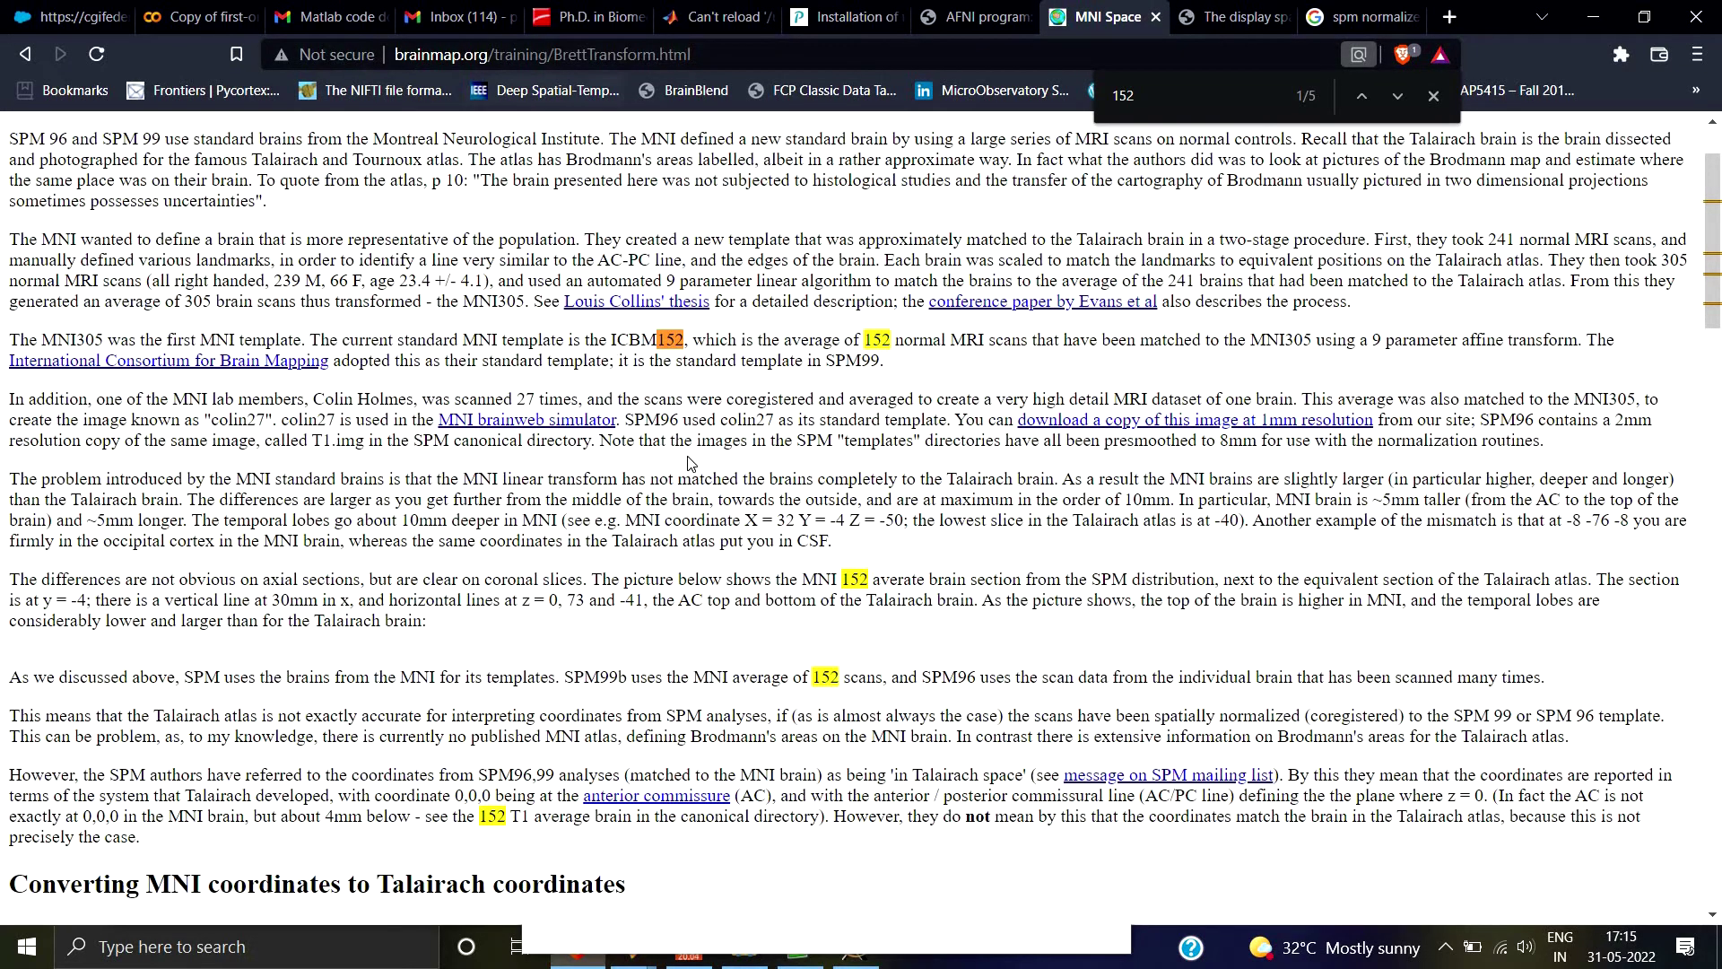
scroll(57, 318, up, 2)
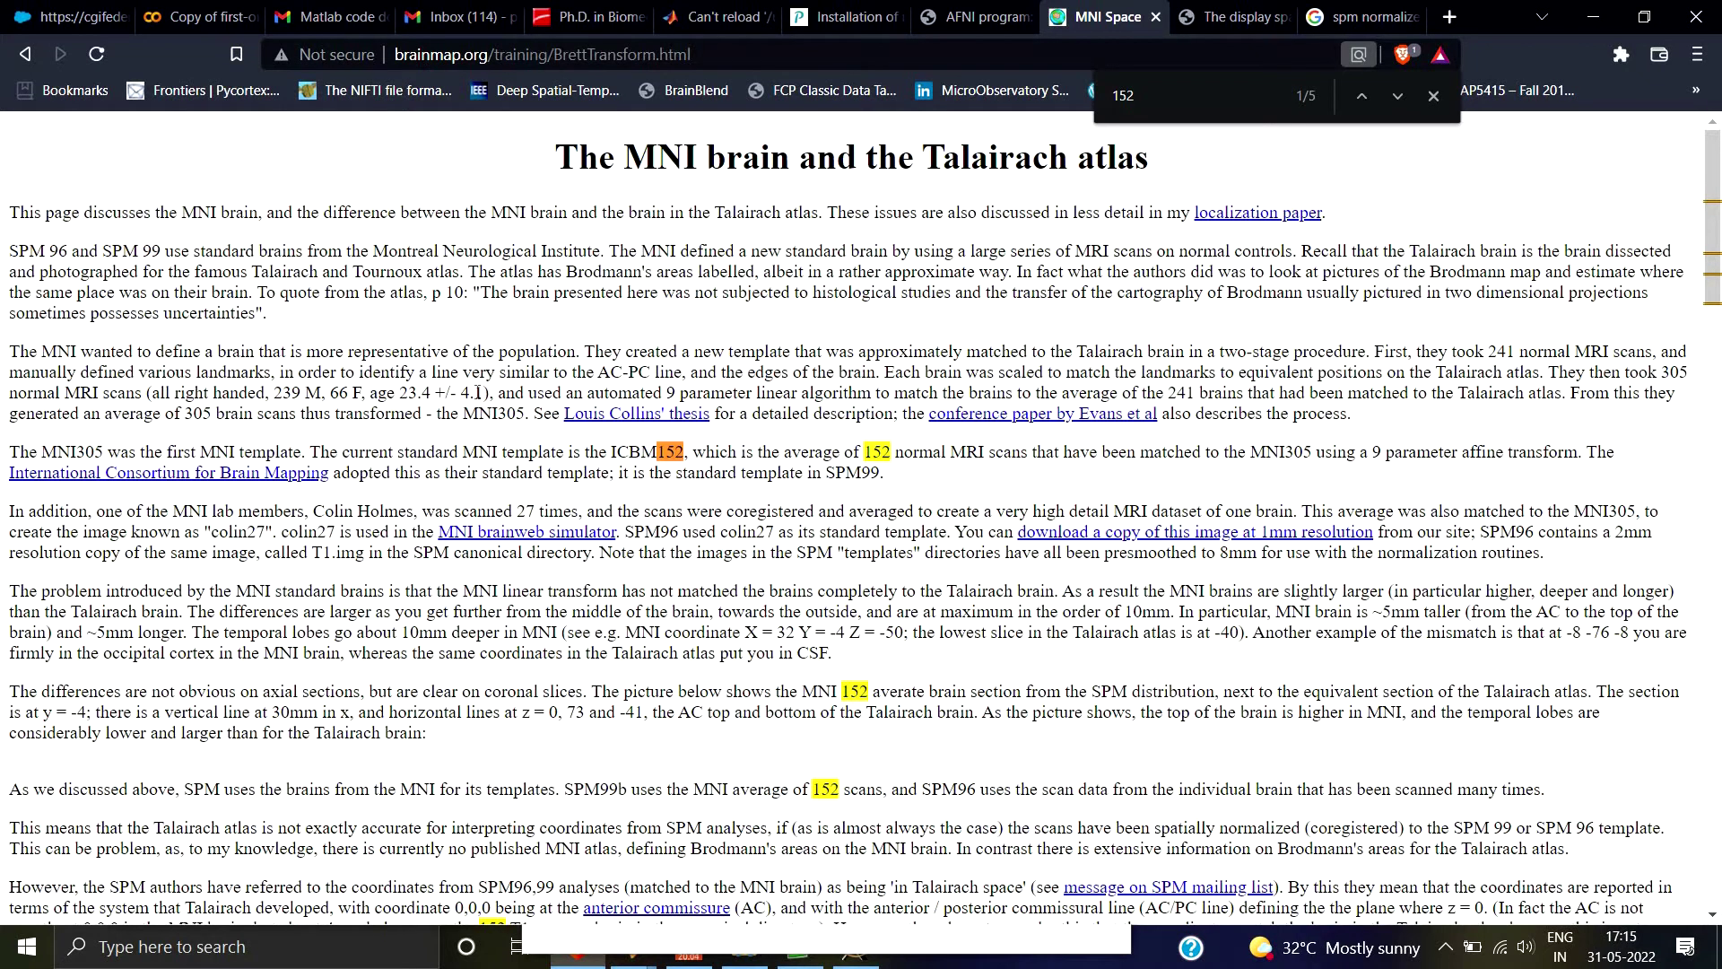
drag(478, 392, 27, 250)
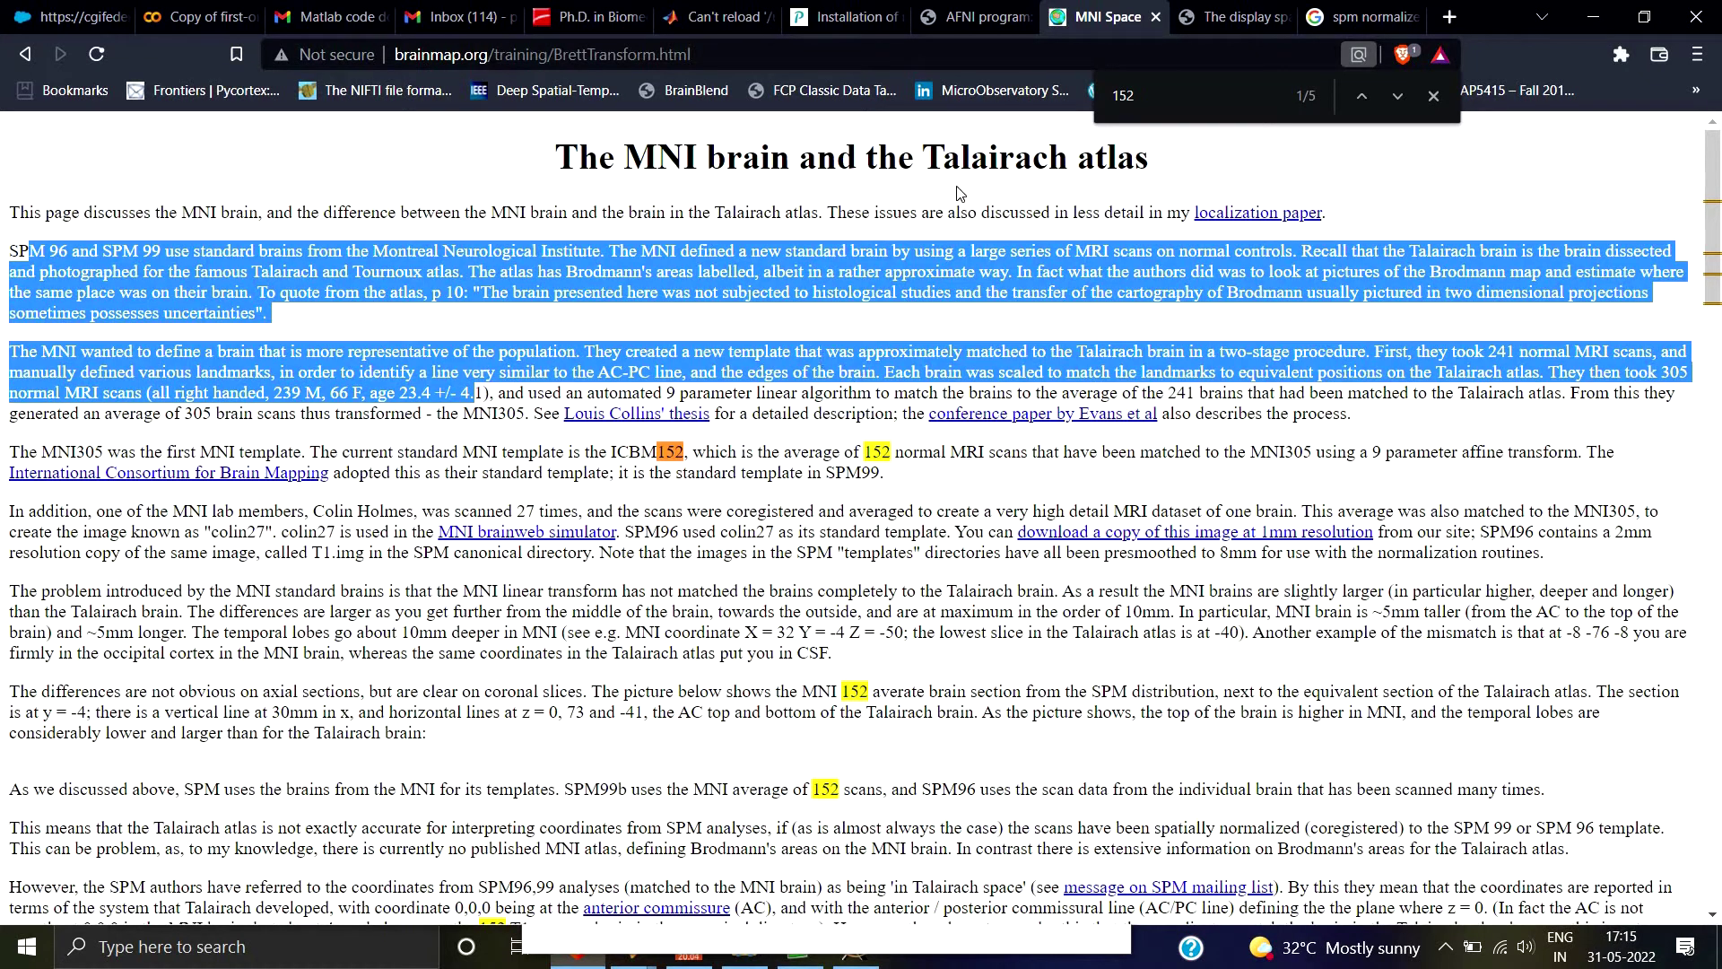
click(919, 153)
drag(922, 154, 1155, 164)
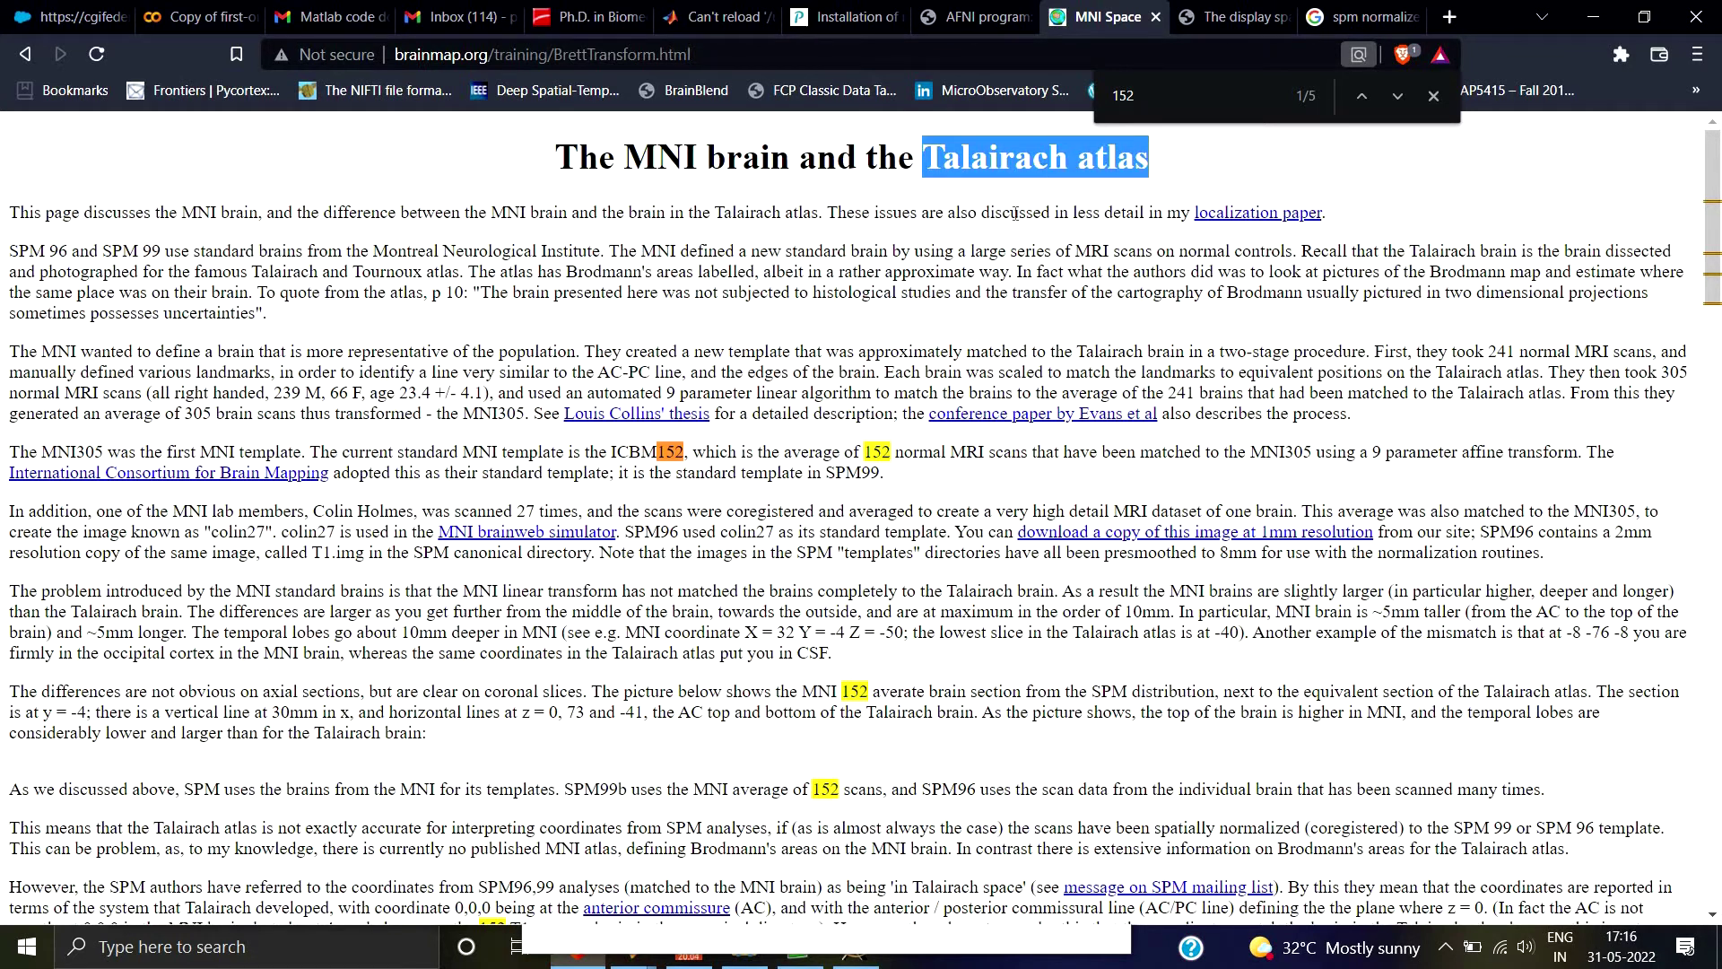
click(1015, 213)
scroll(315, 404, down, 6)
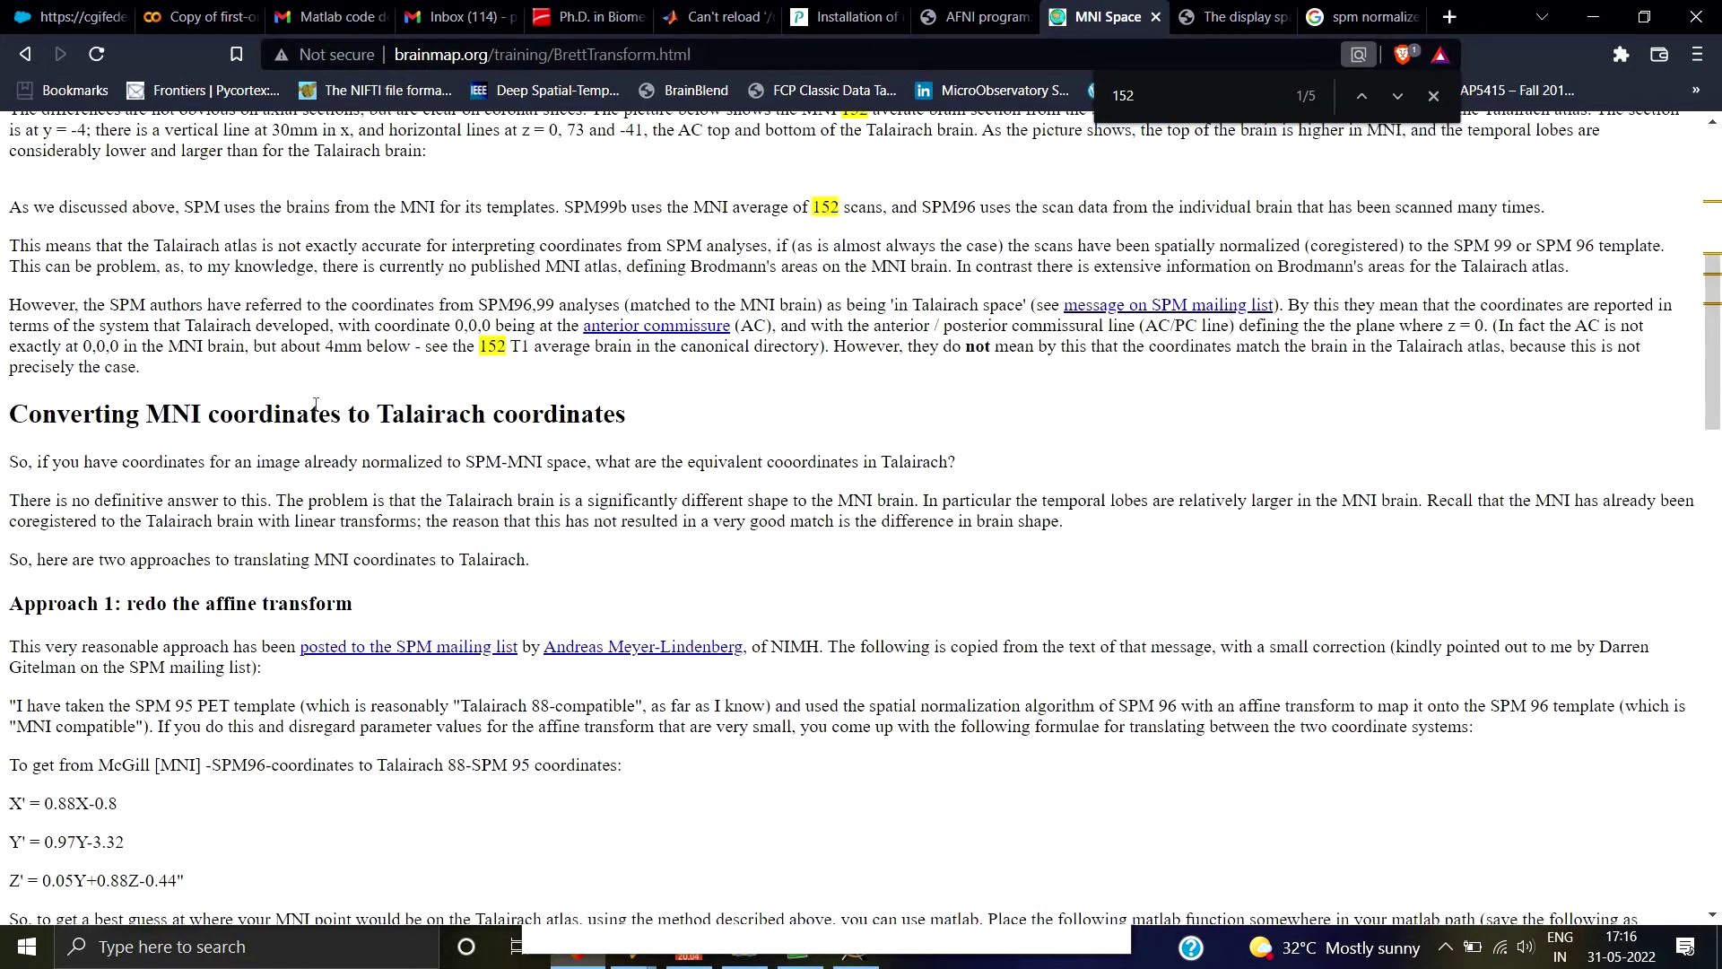
scroll(315, 403, up, 3)
scroll(316, 404, down, 12)
scroll(946, 159, up, 12)
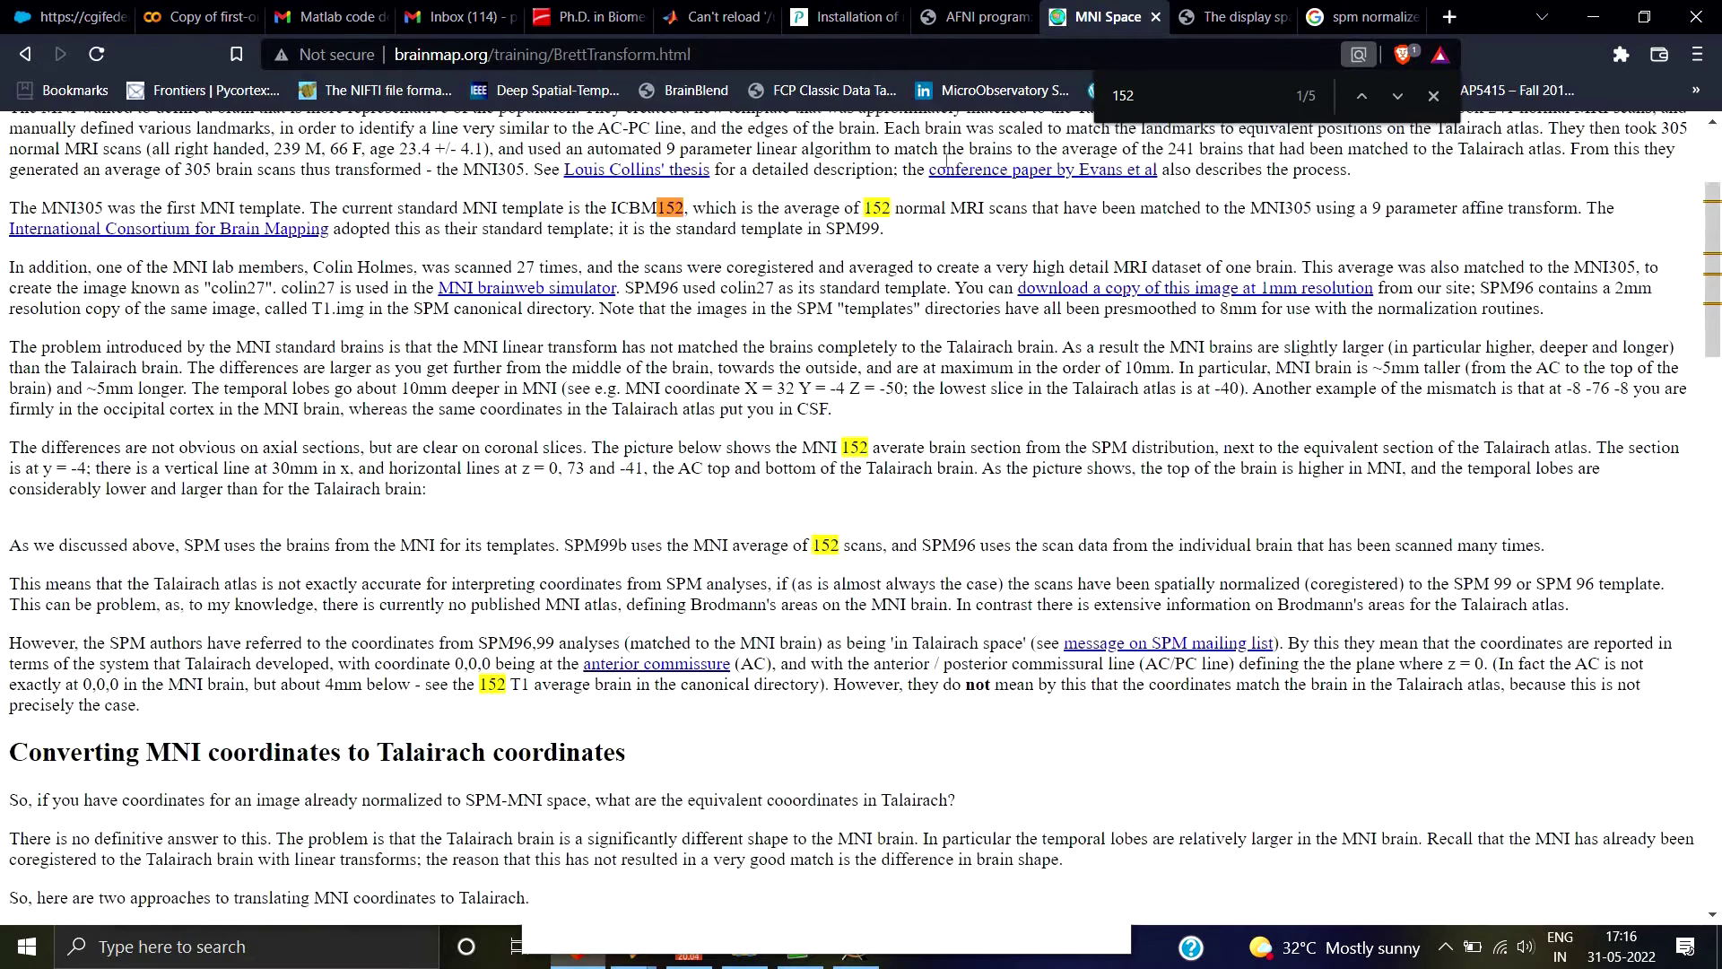
scroll(947, 160, up, 3)
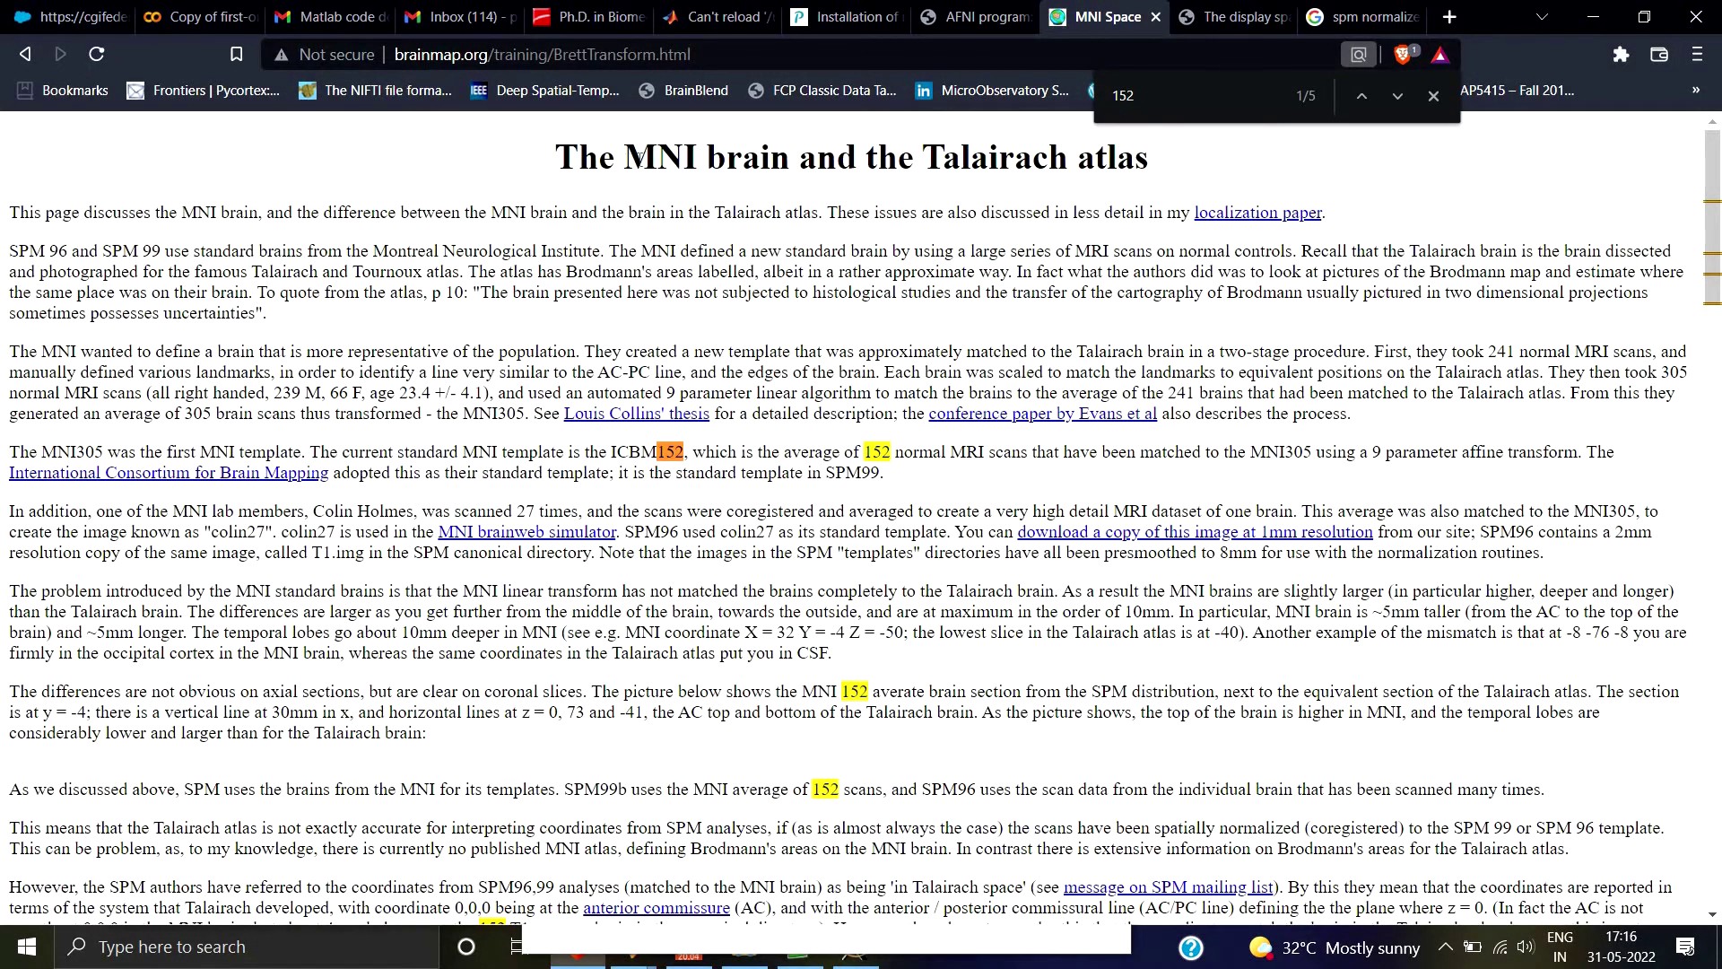
Select 'MNI' in the title, scroll through the page, and close the in-page search for '152'.
double_click(682, 157)
scroll(817, 357, down, 20)
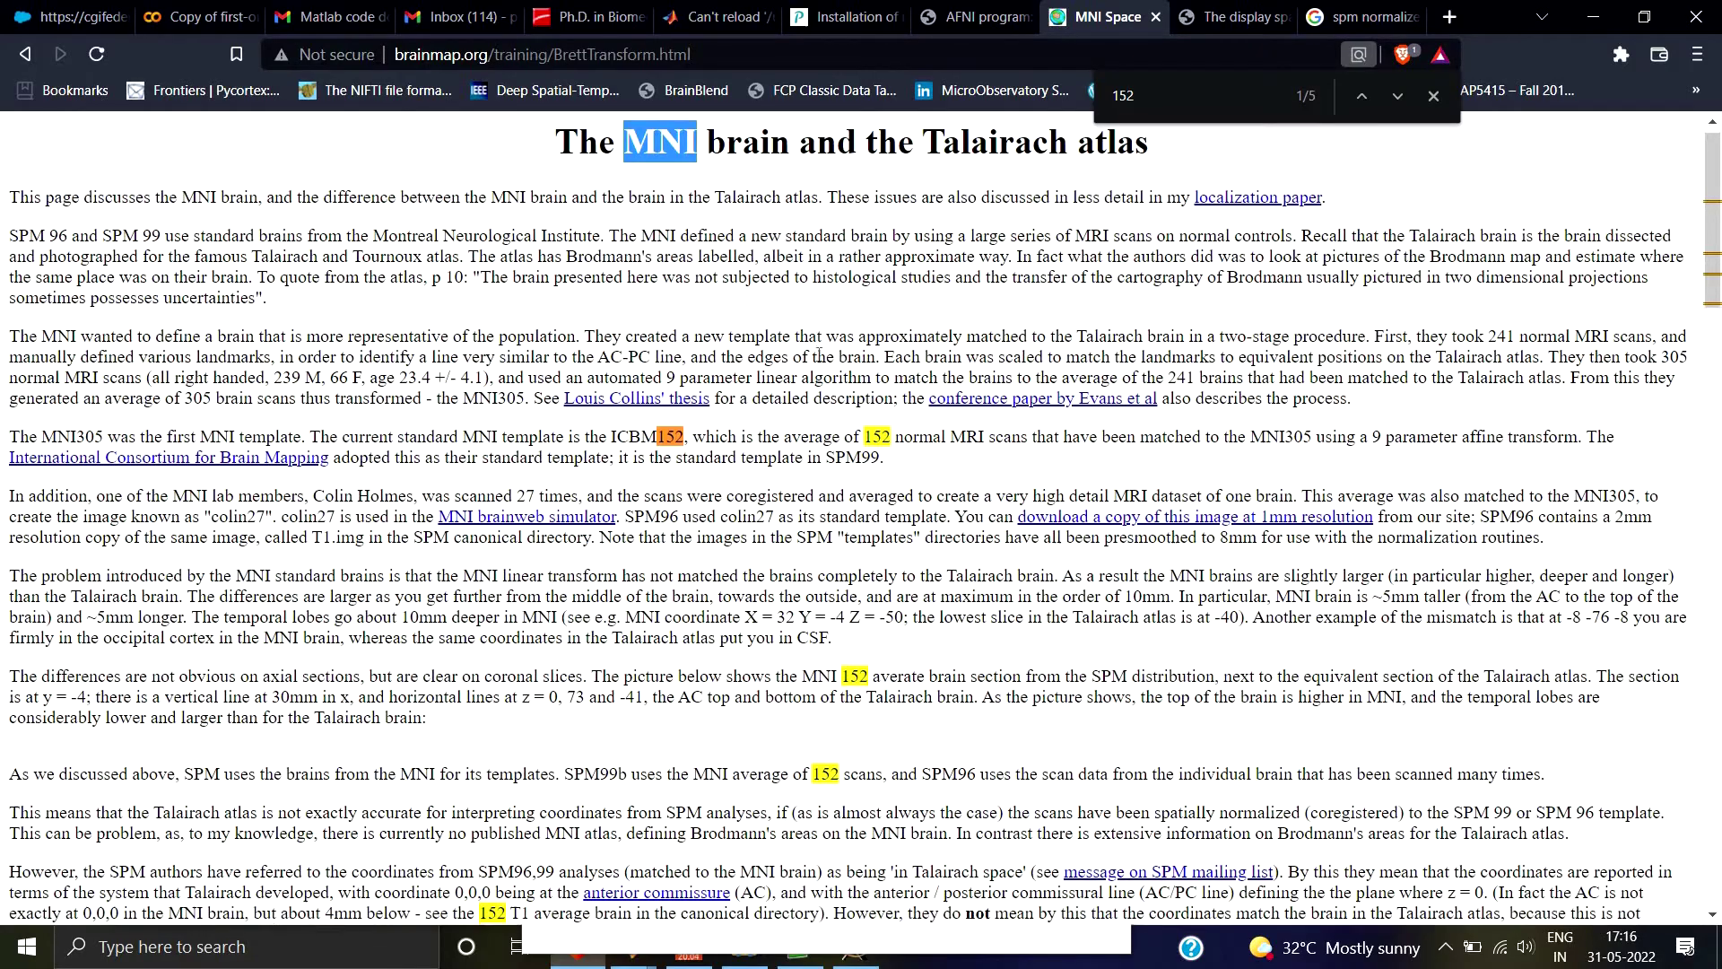
scroll(741, 389, down, 8)
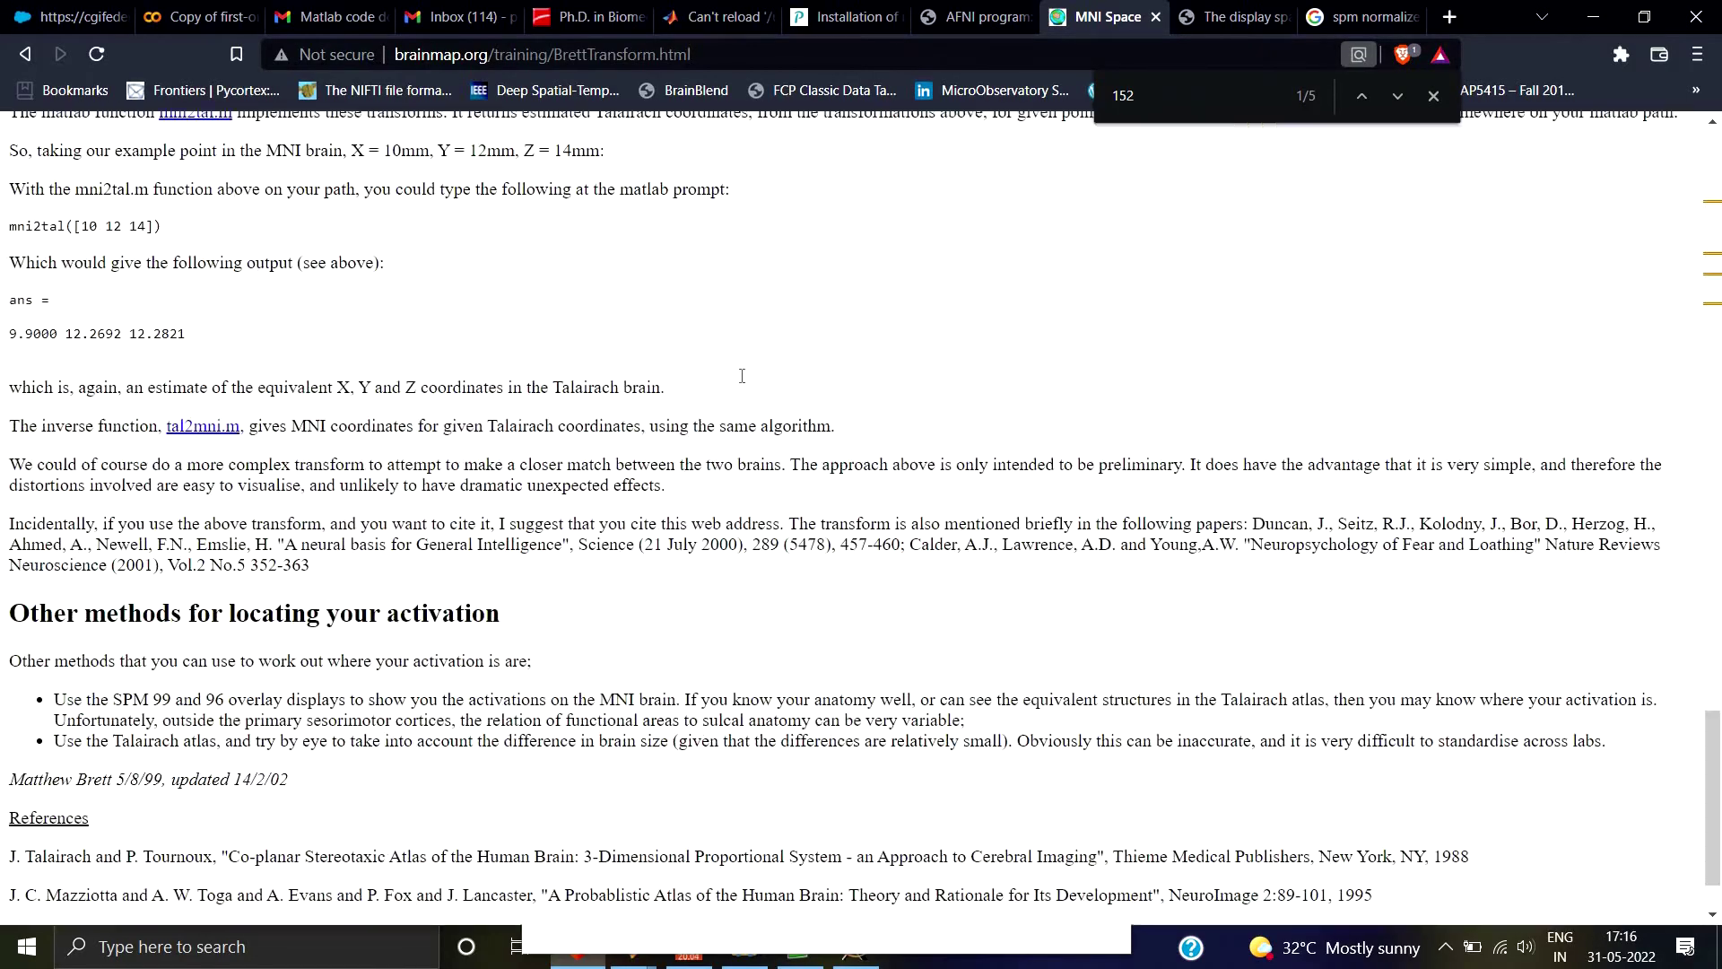
scroll(971, 170, up, 17)
scroll(971, 170, up, 15)
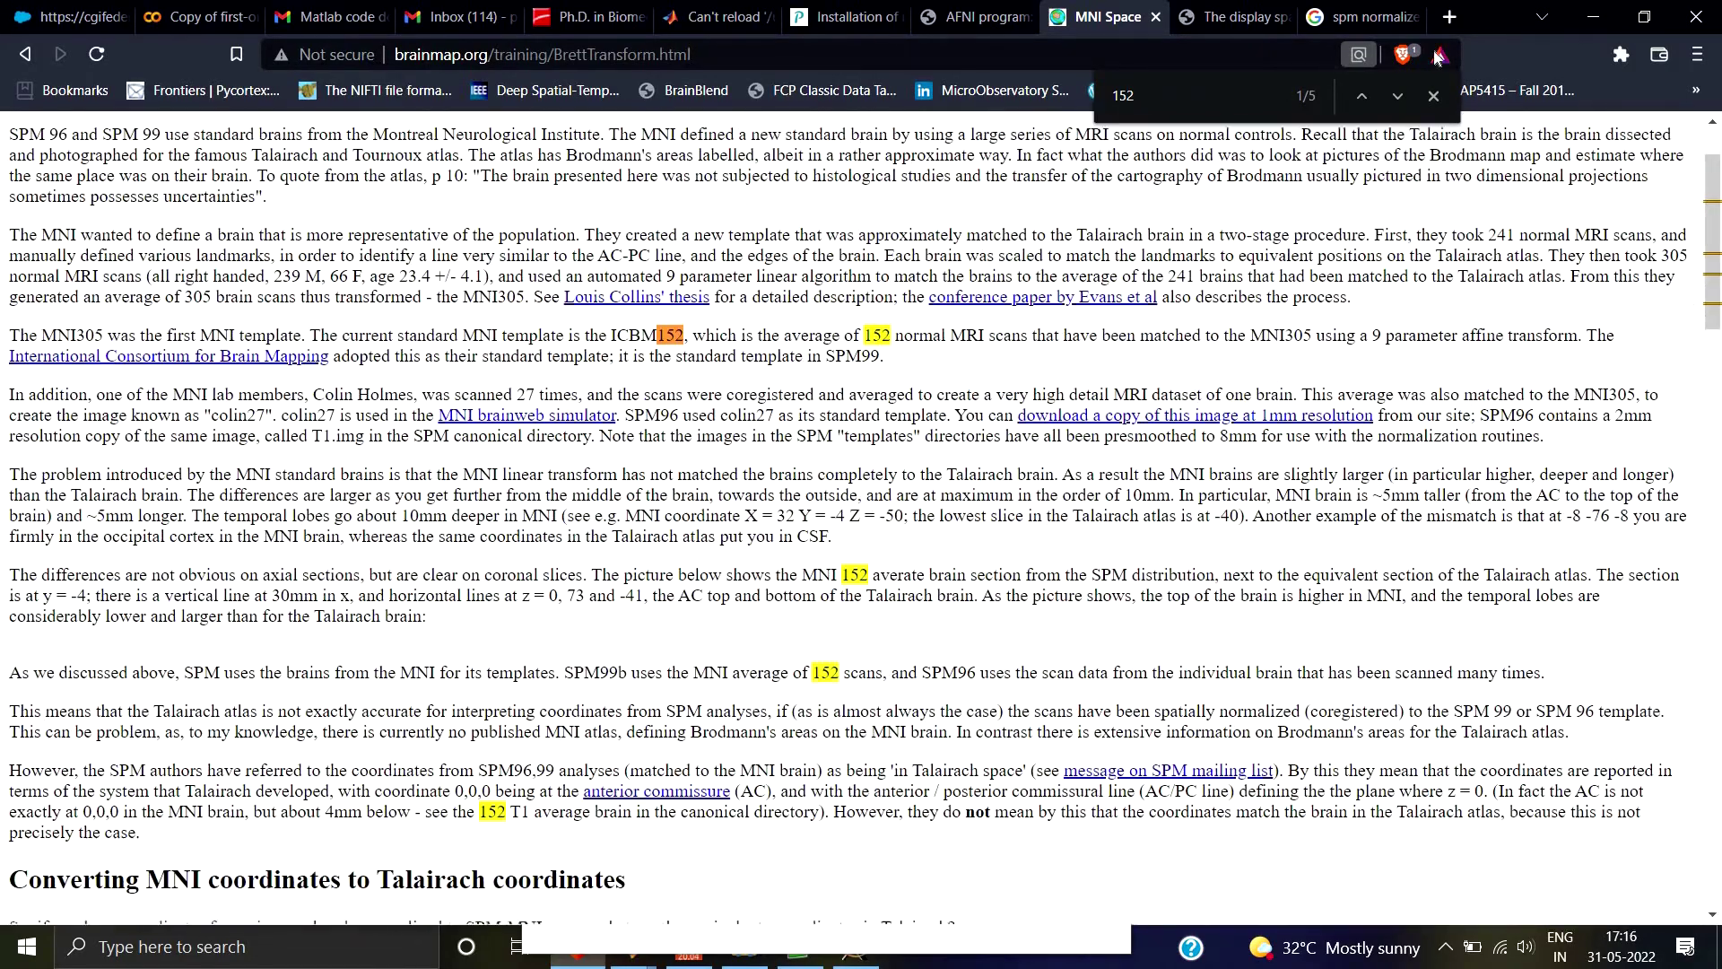
click(1433, 95)
scroll(888, 368, up, 2)
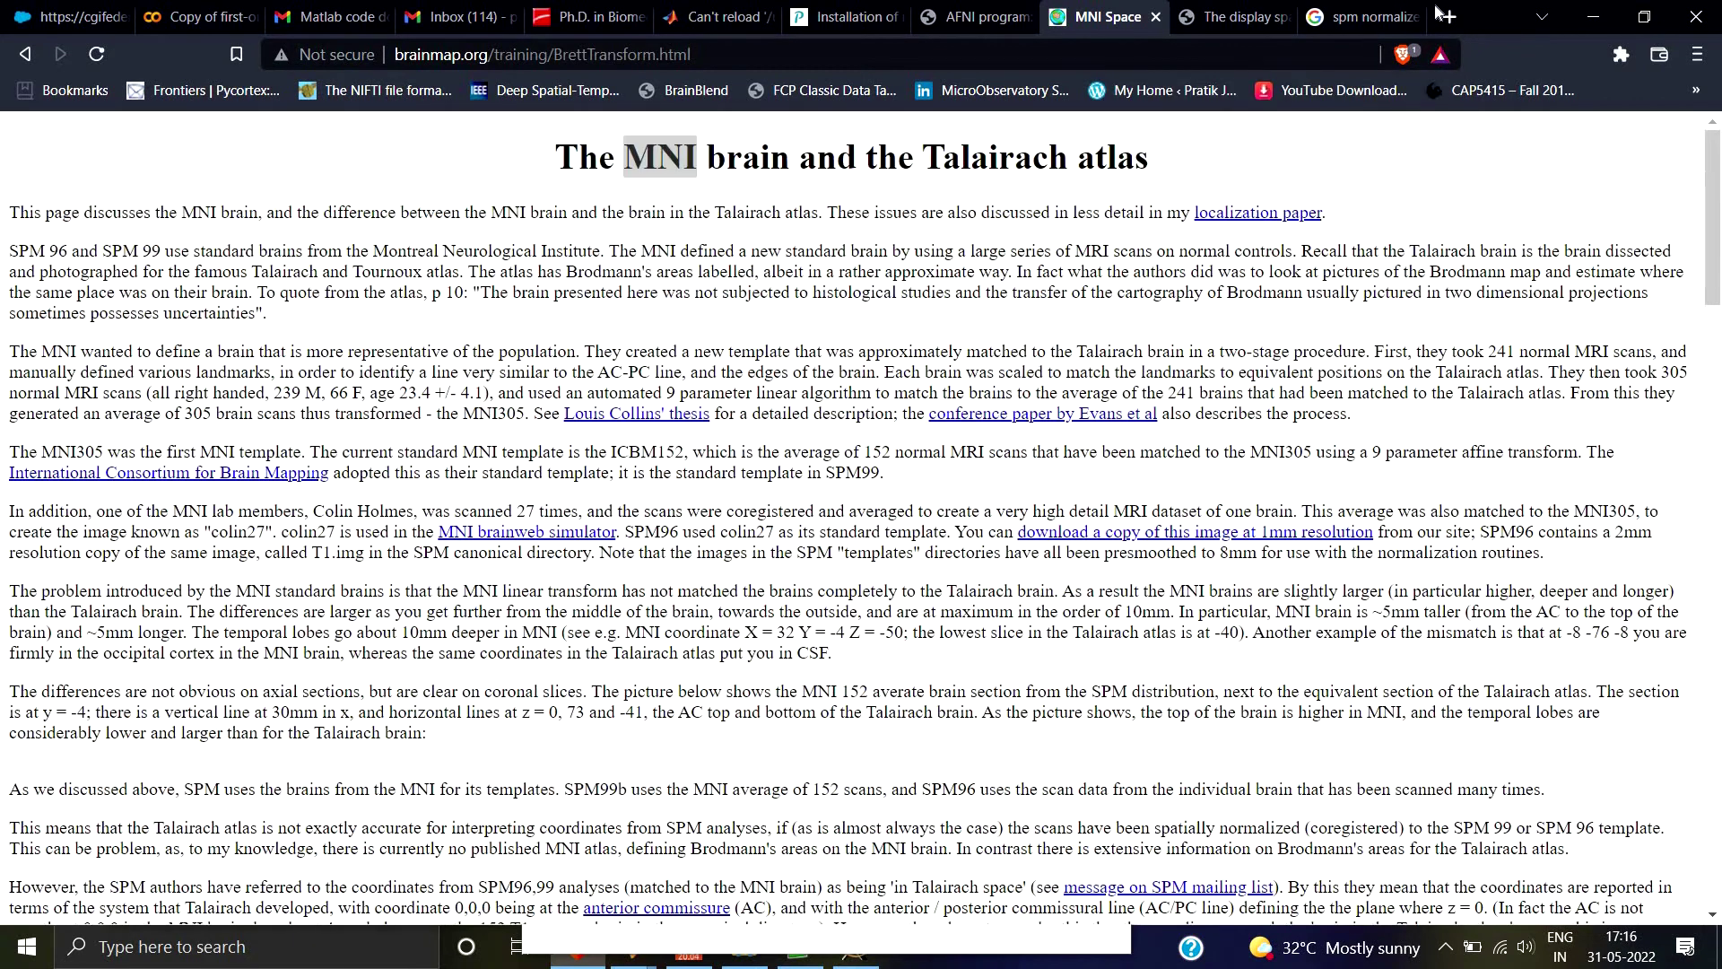
Minimize Brave and FSLeyes, bring the SPM12 Menu forward, and show the Normalise options.
click(1593, 17)
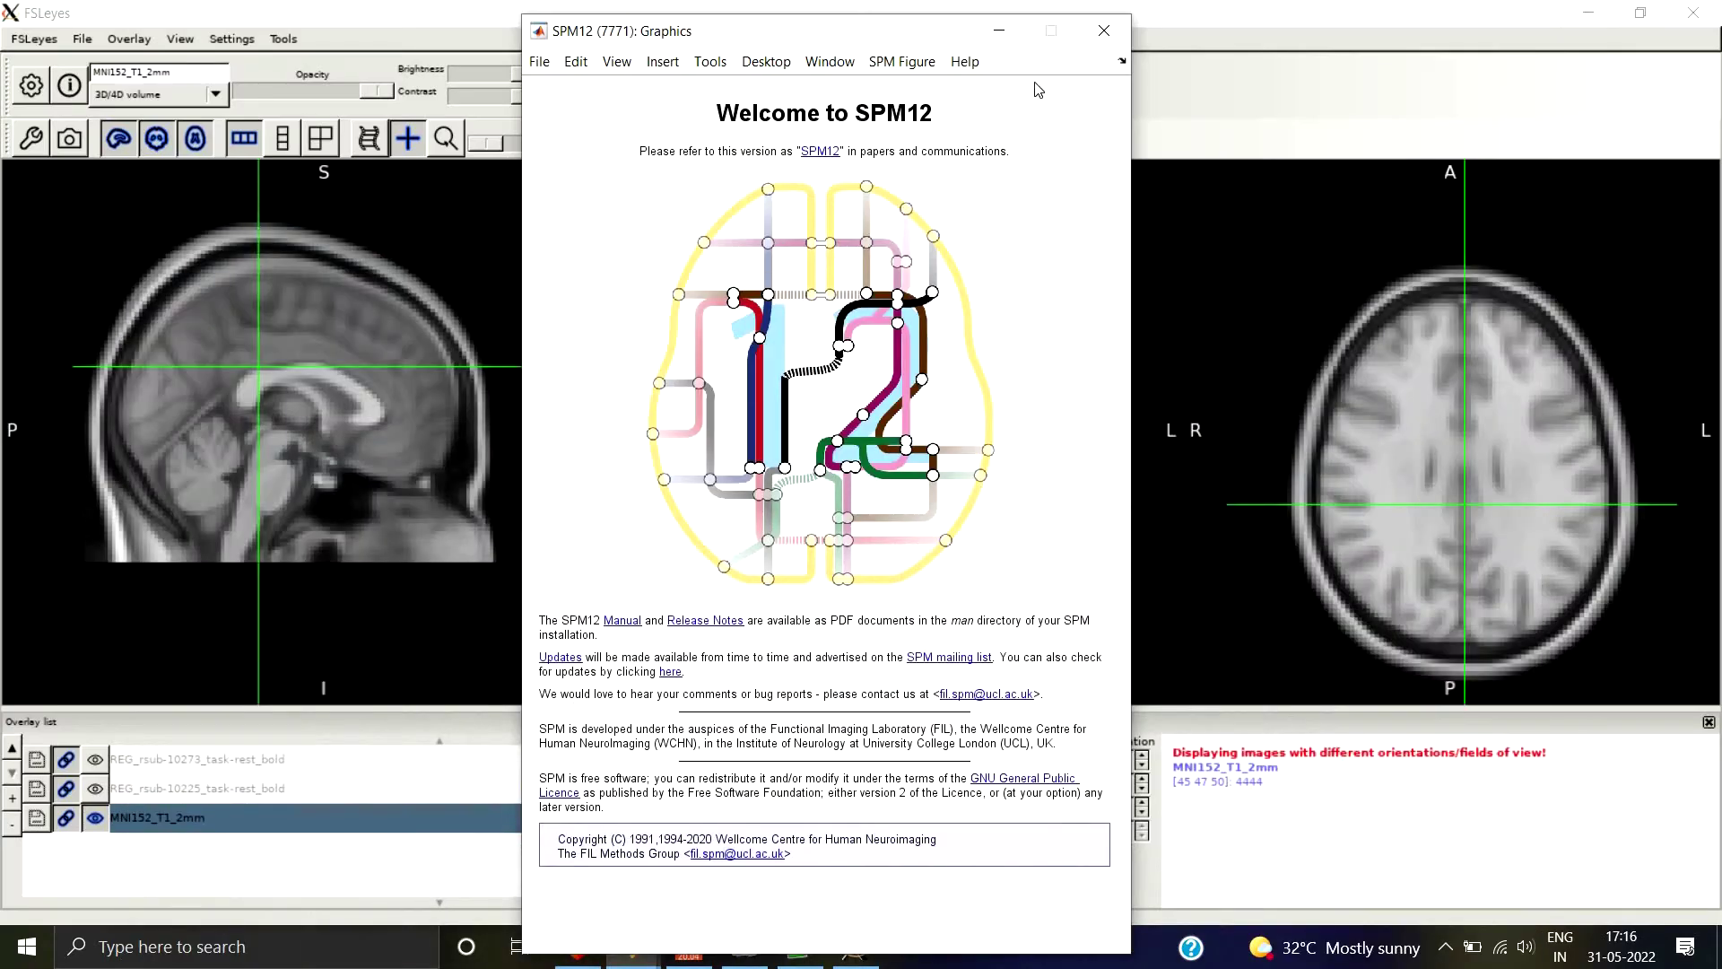
click(1589, 16)
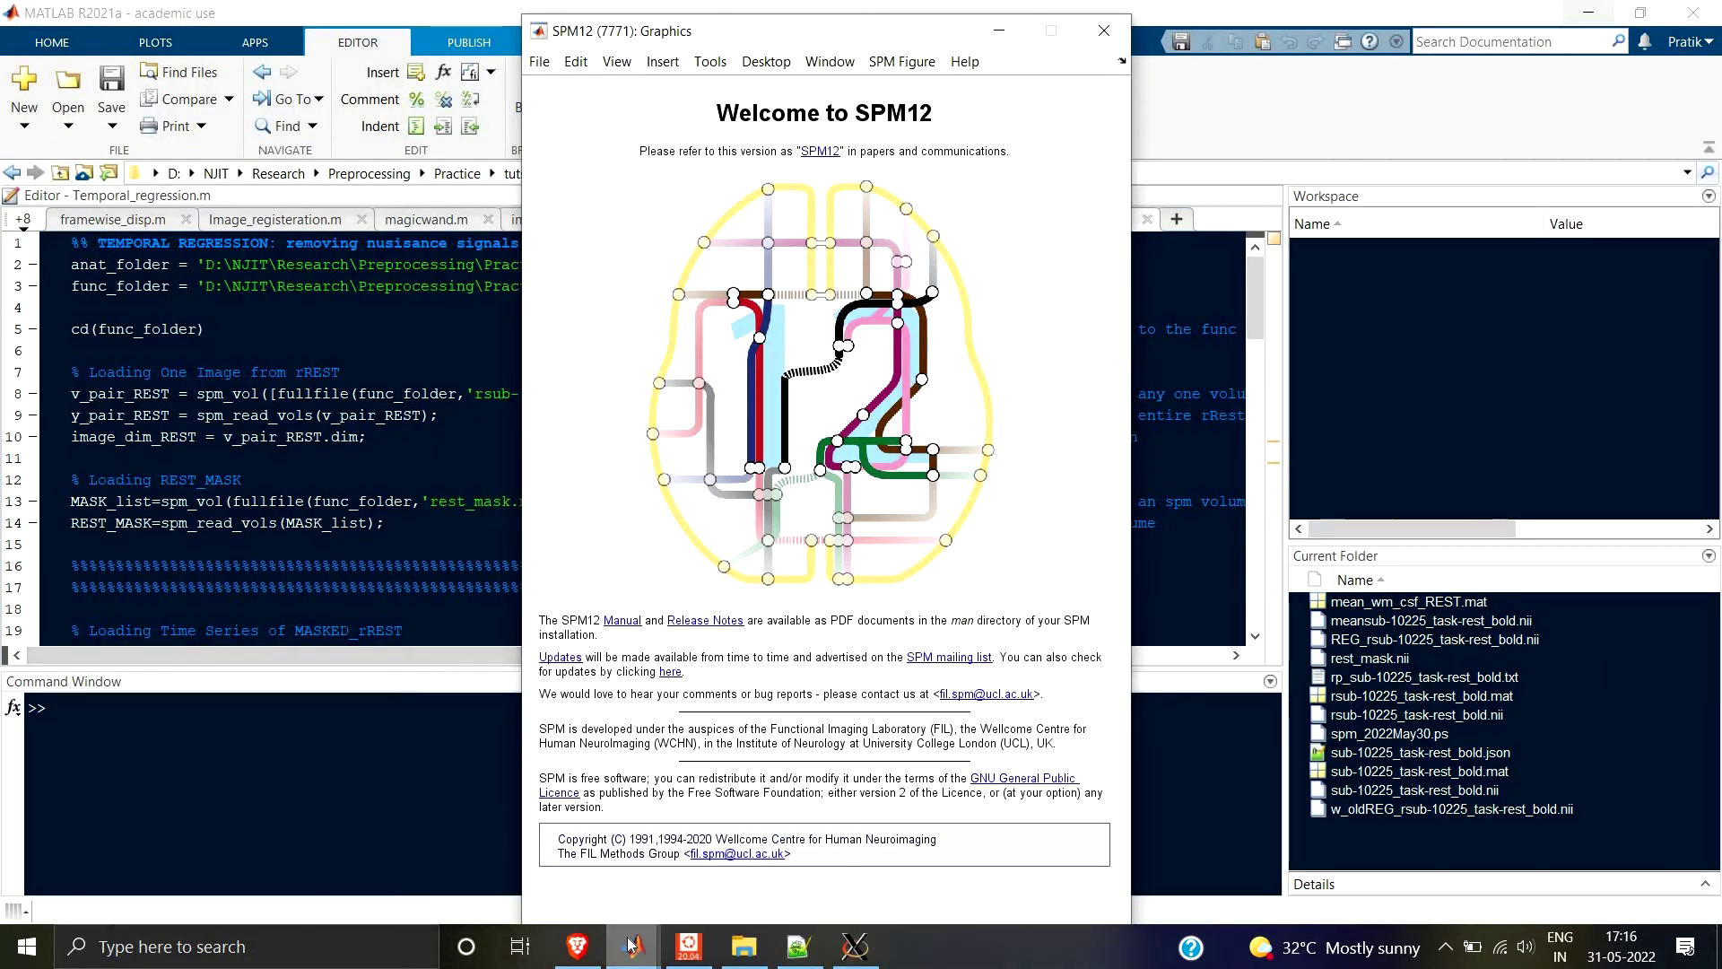
mouse_move(634, 961)
click(689, 894)
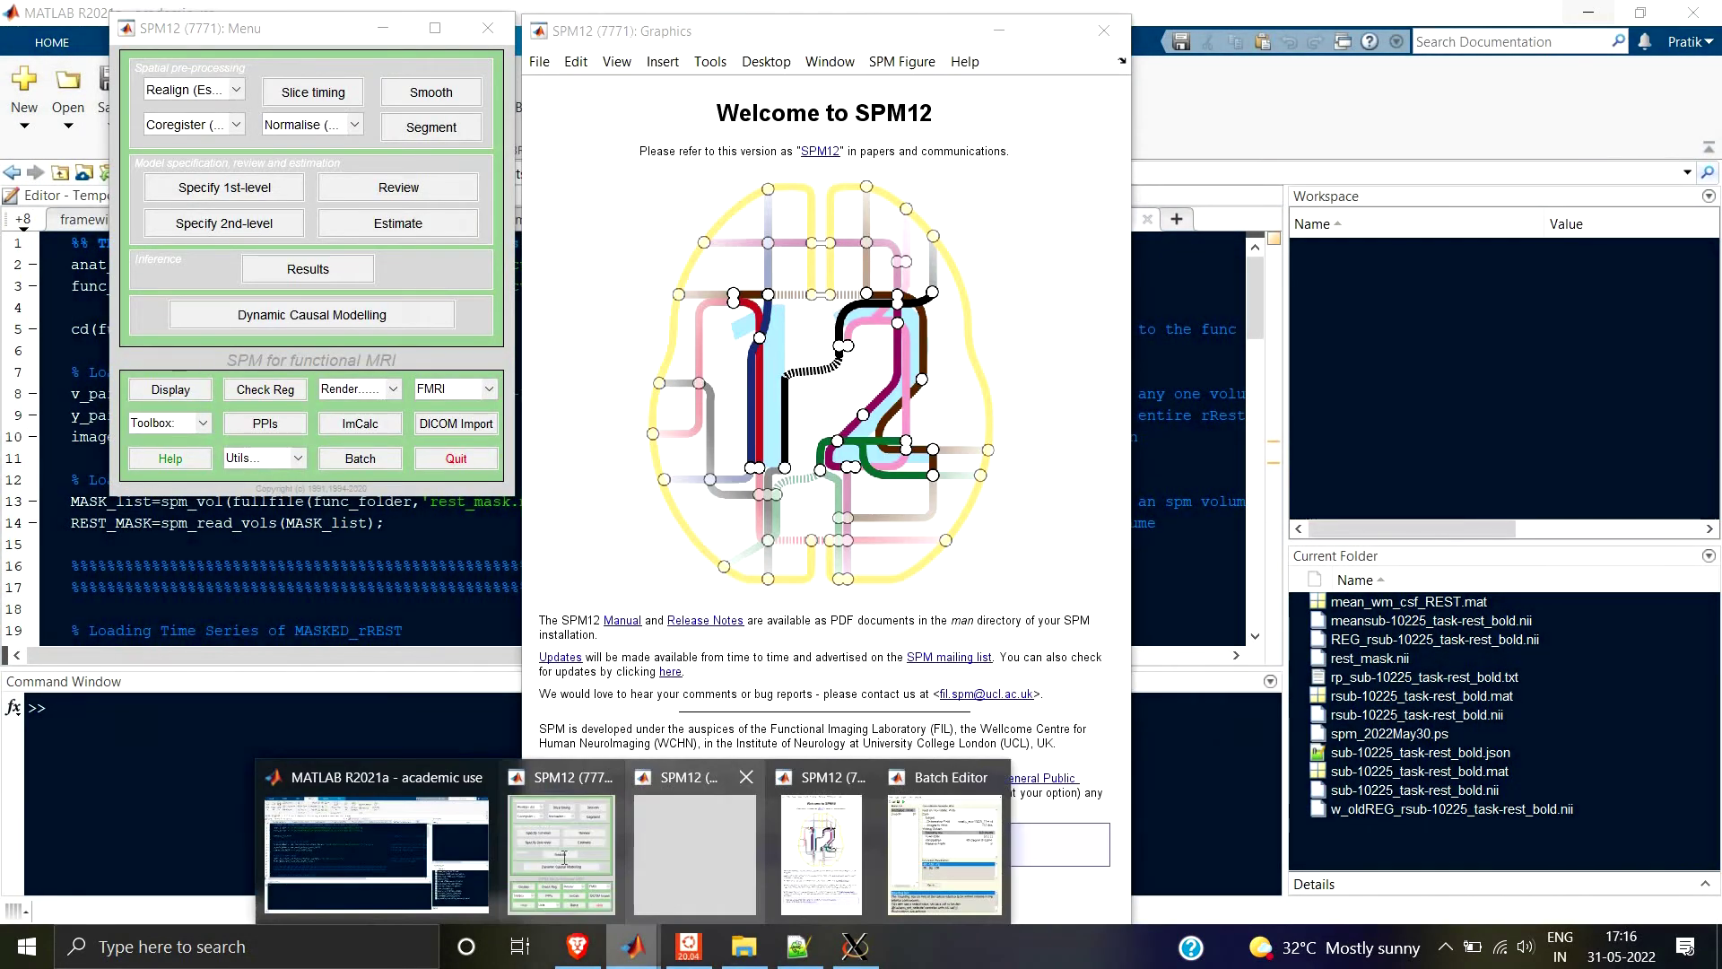
click(673, 843)
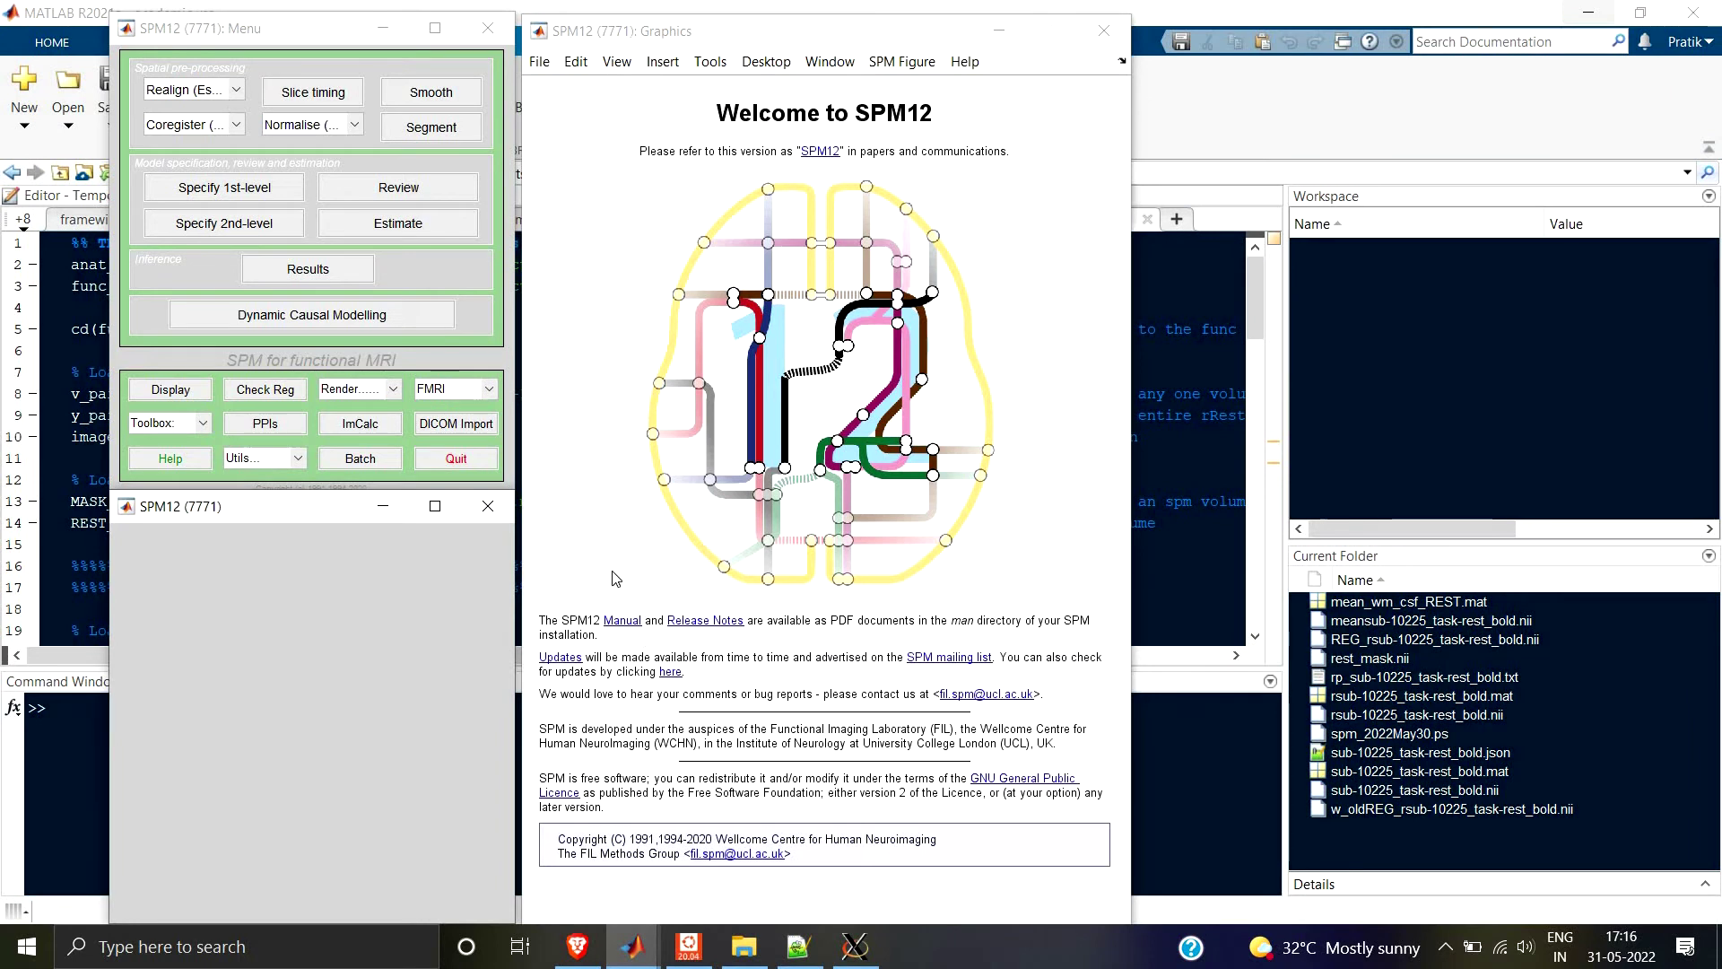
click(357, 129)
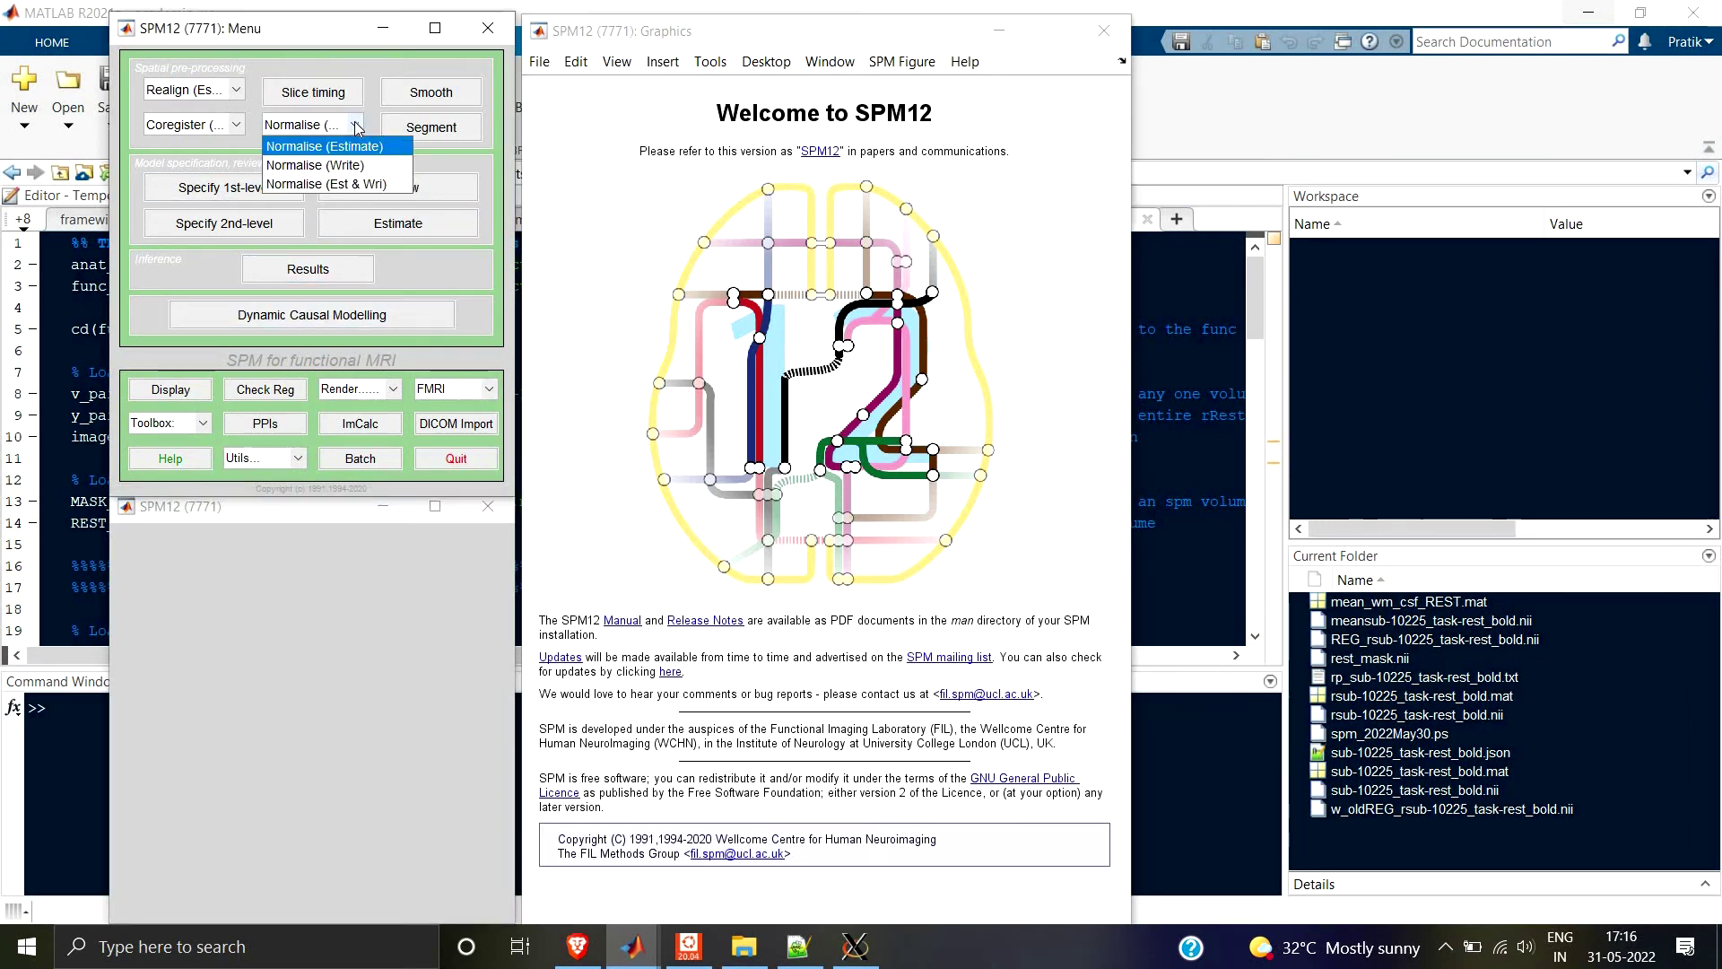
Start a Normalise (Estimate) batch job in the Batch Editor and select its module.
click(377, 162)
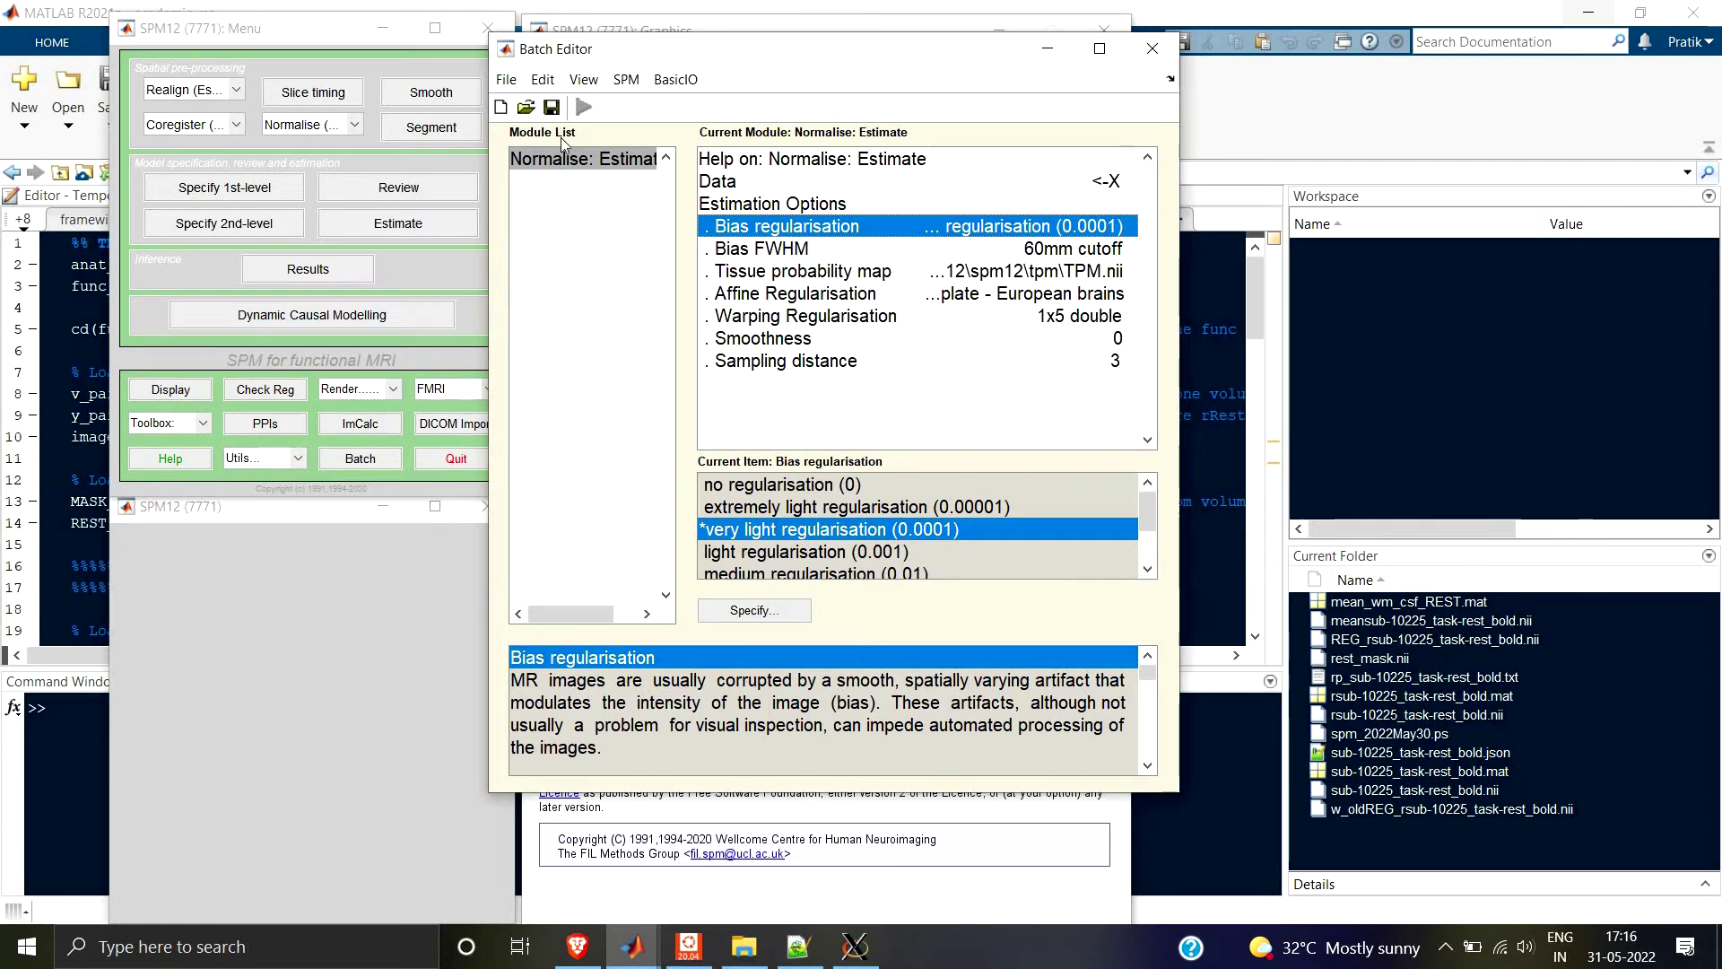
click(574, 158)
click(626, 80)
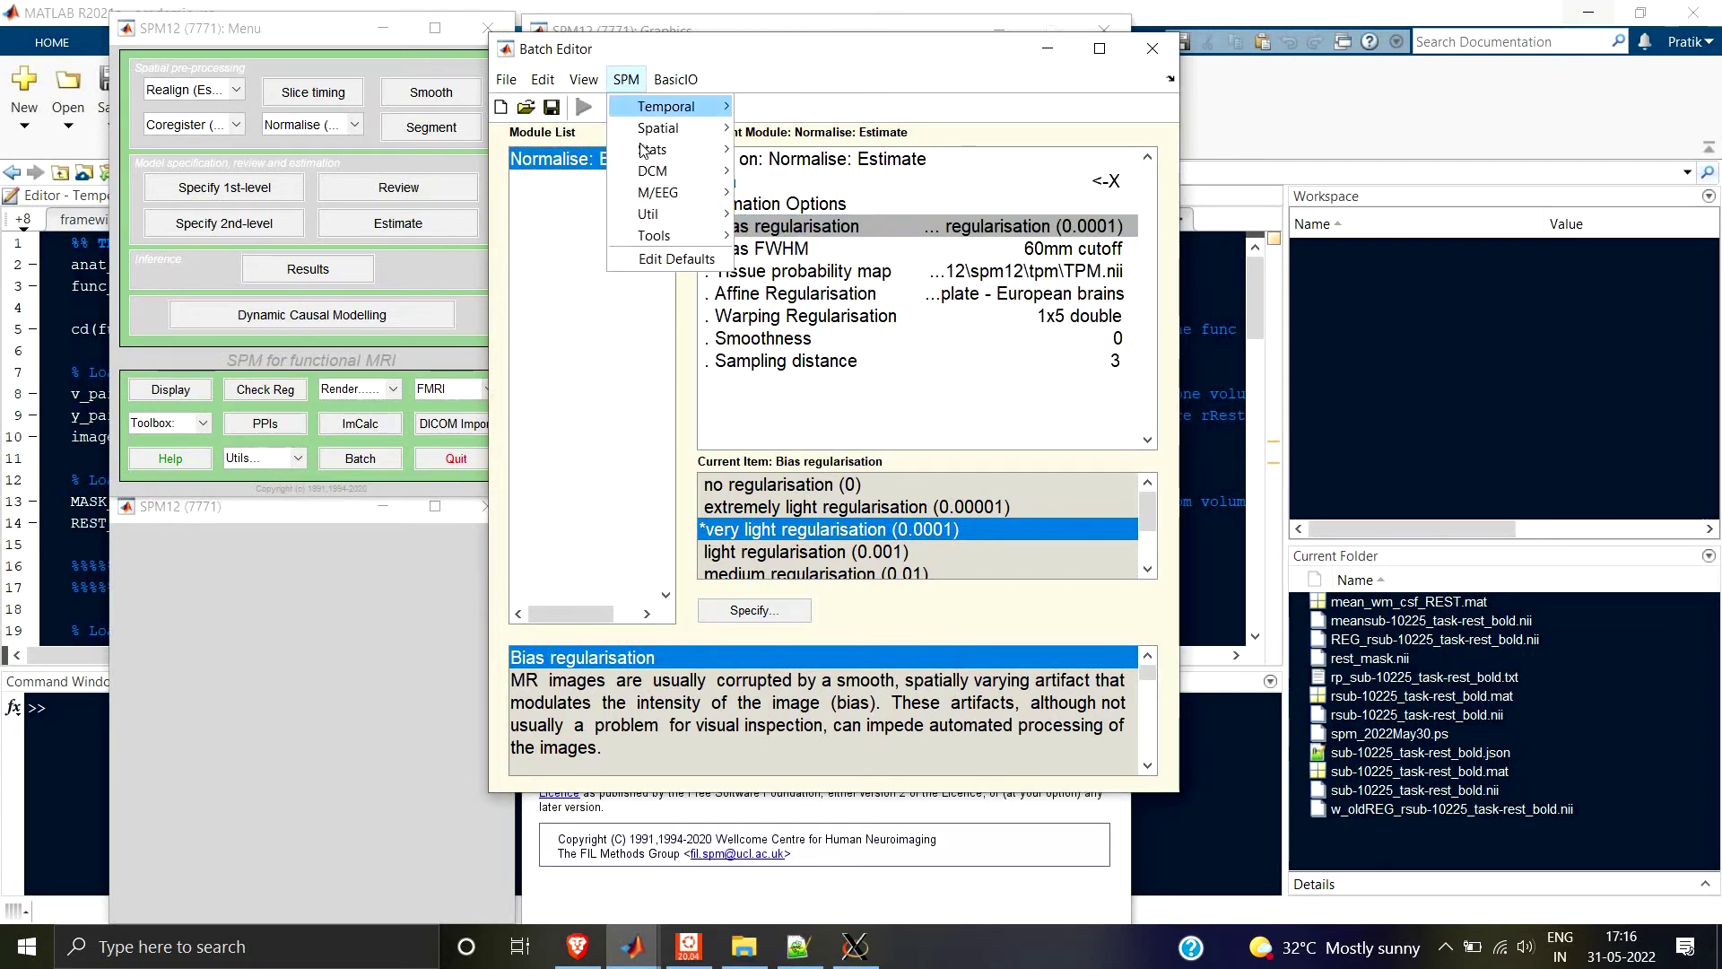
Add an SPM > Spatial > Segment module after Normalise: Estimate and view its settings.
mouse_move(657, 128)
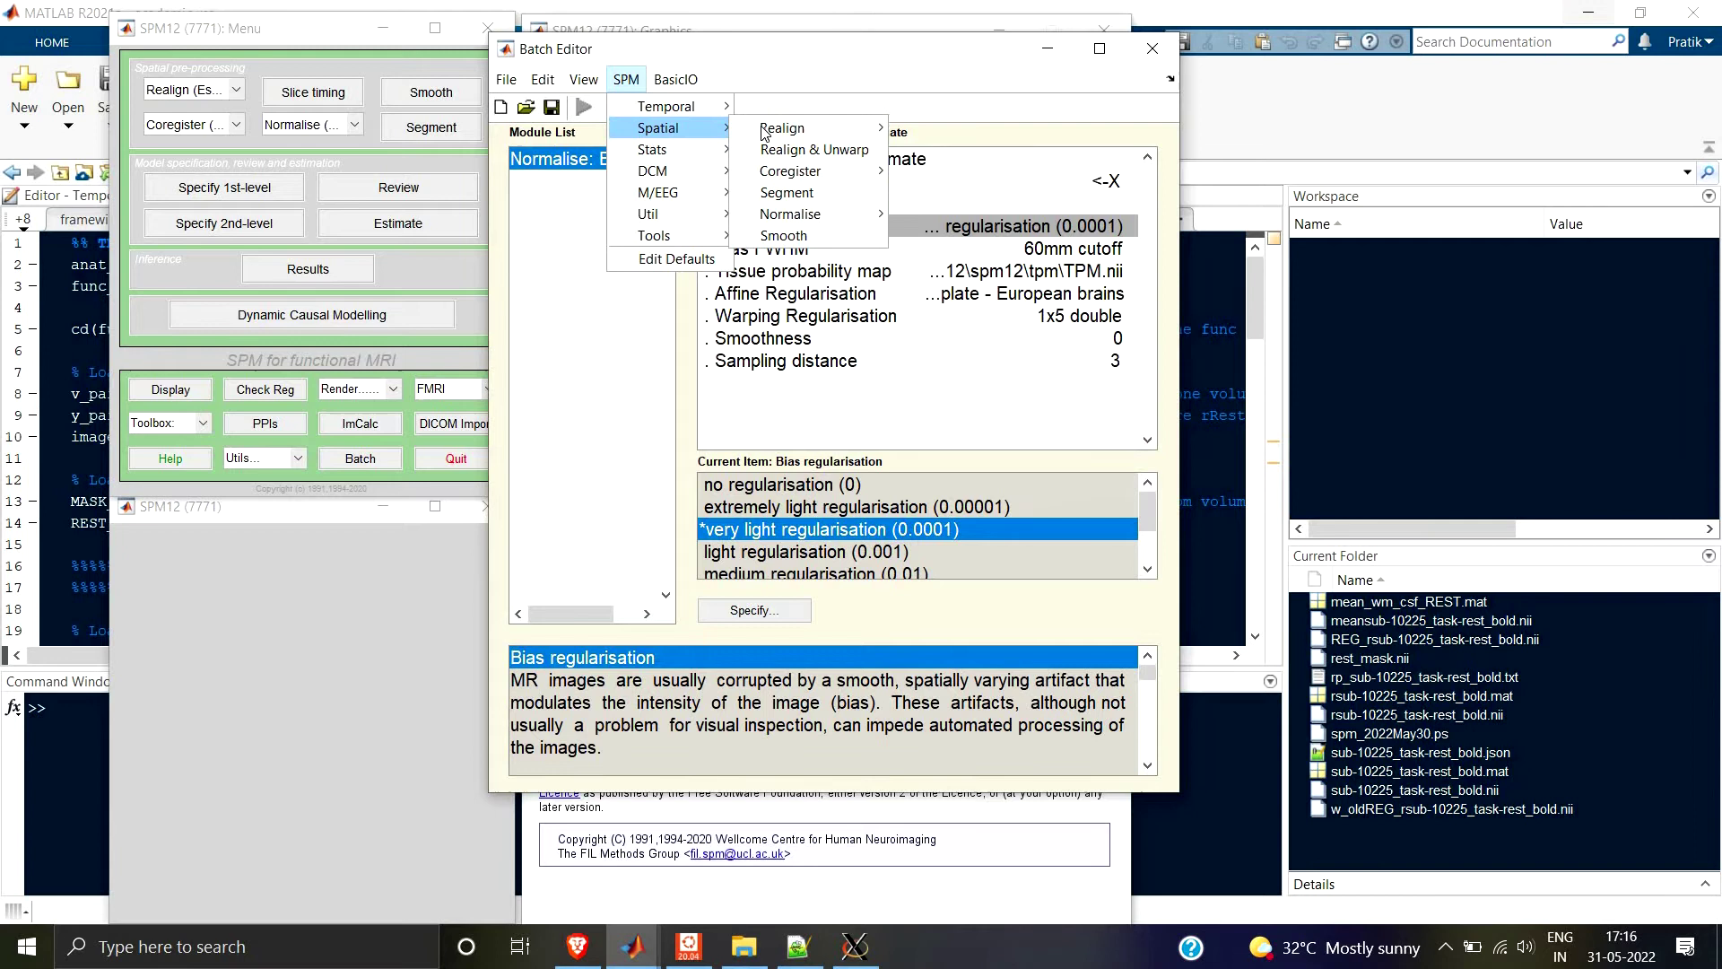
click(784, 194)
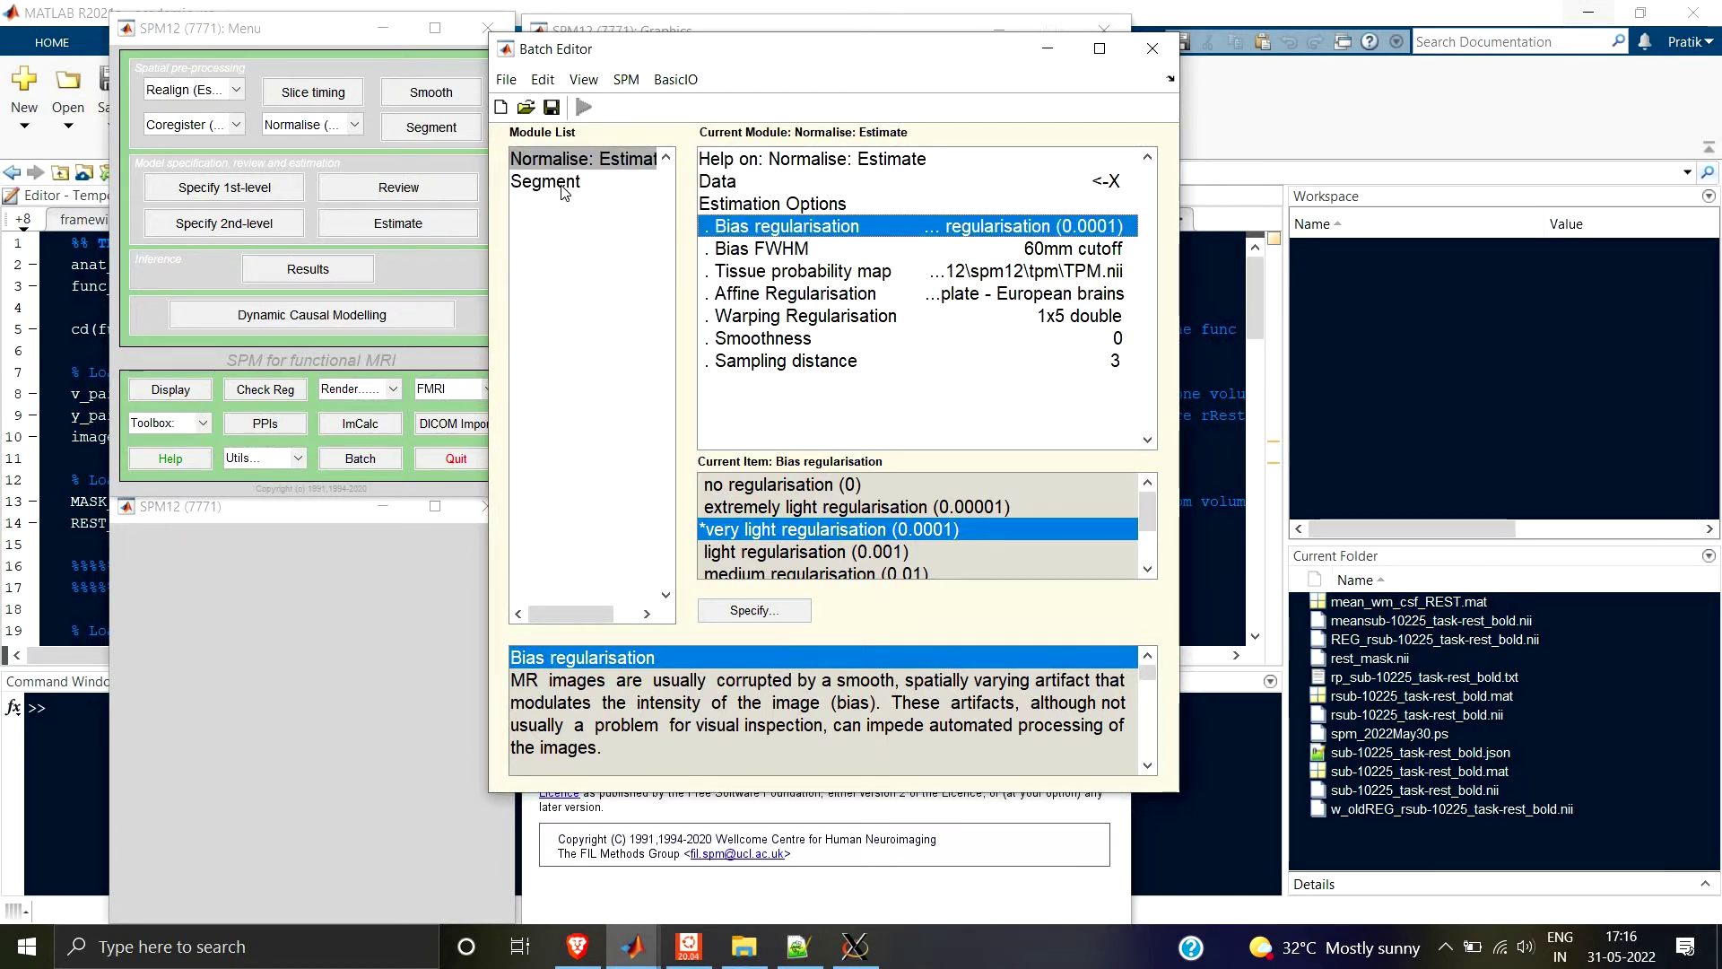
click(562, 187)
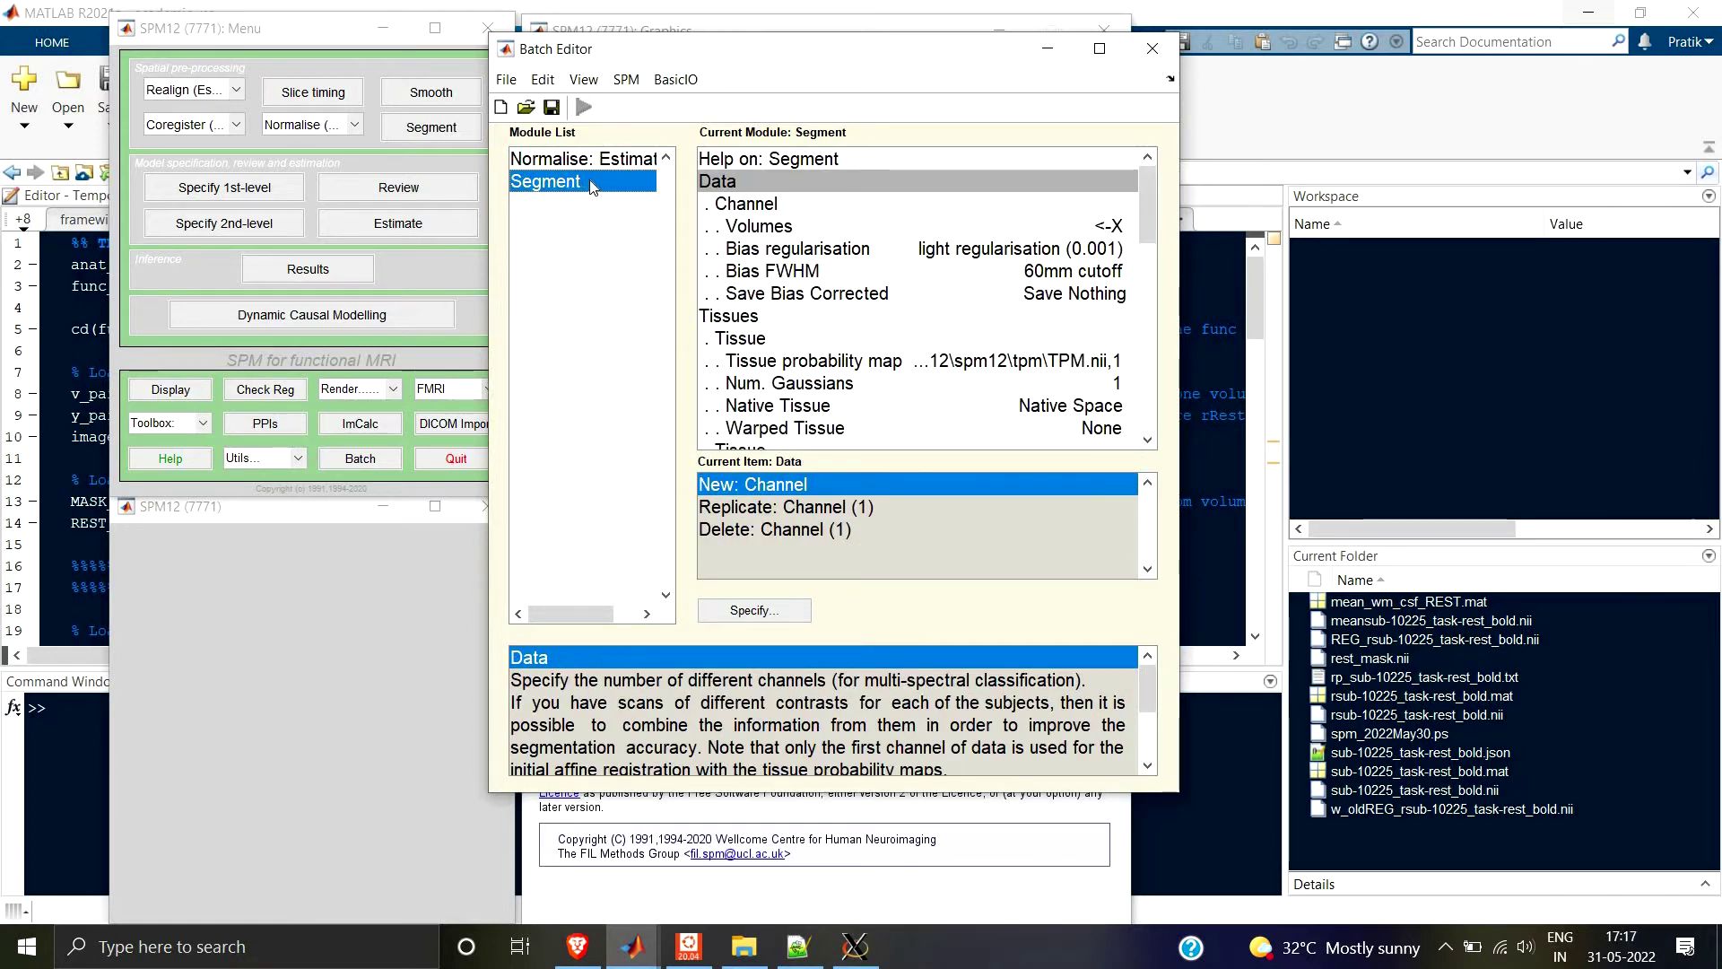
Compare bias regularisation and bias FWHM cutoff between Normalise: Estimate and Segment.
click(556, 161)
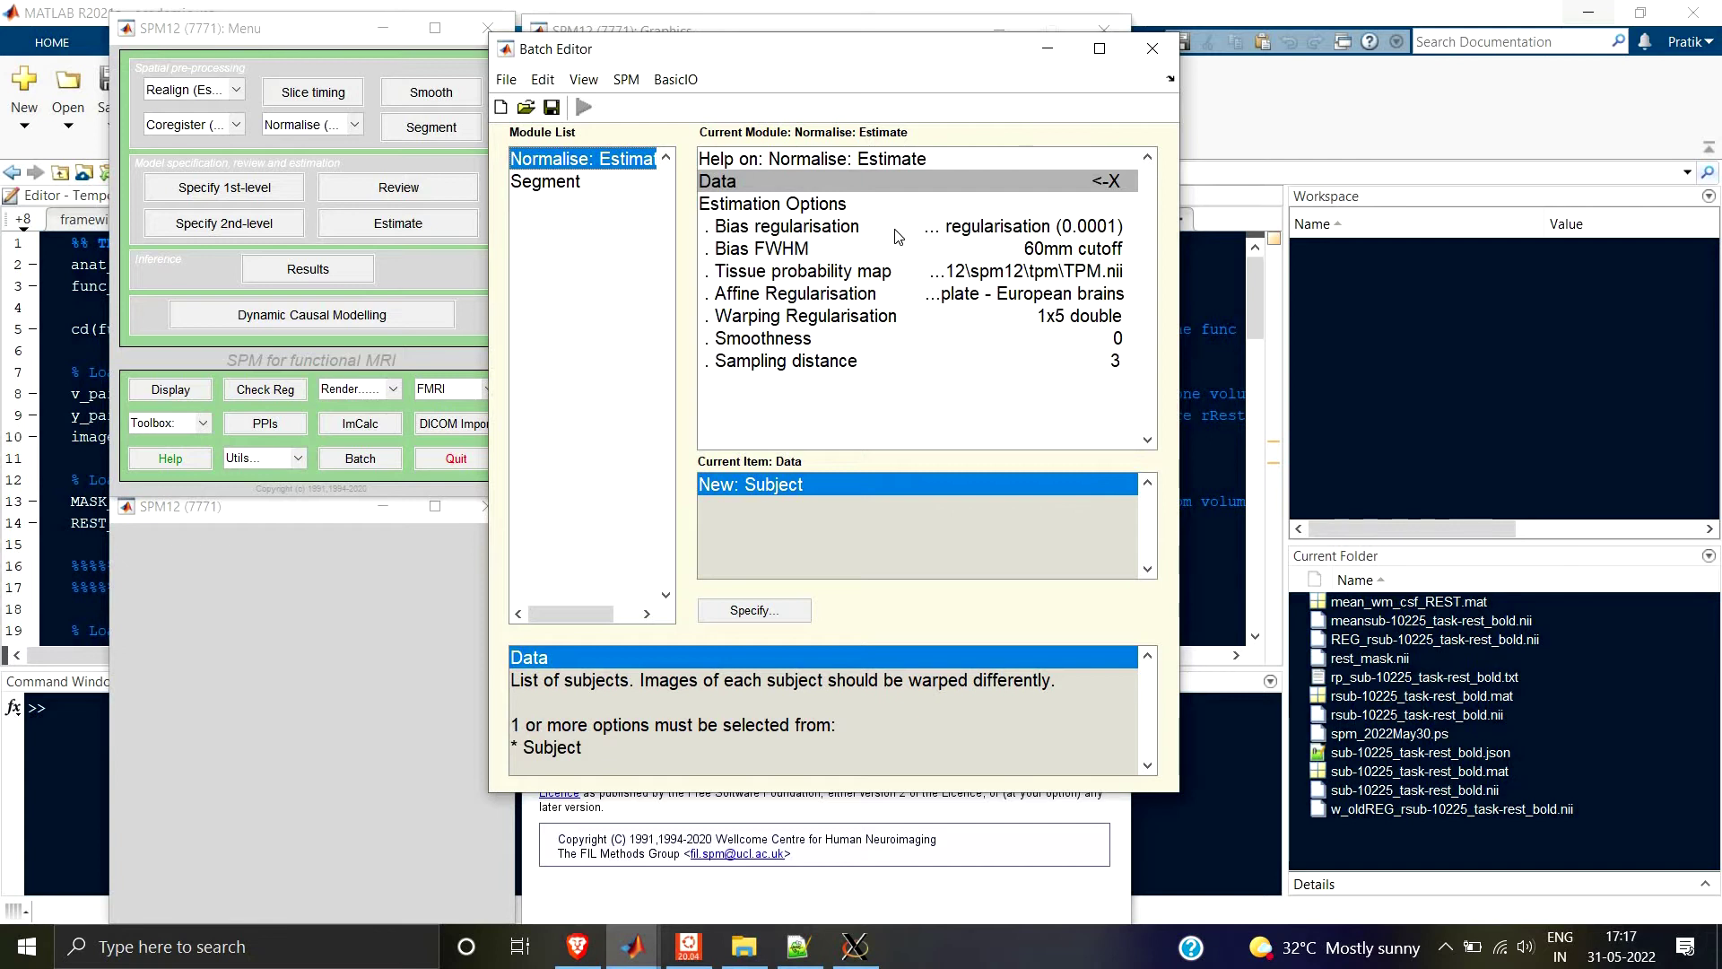
click(763, 226)
click(556, 182)
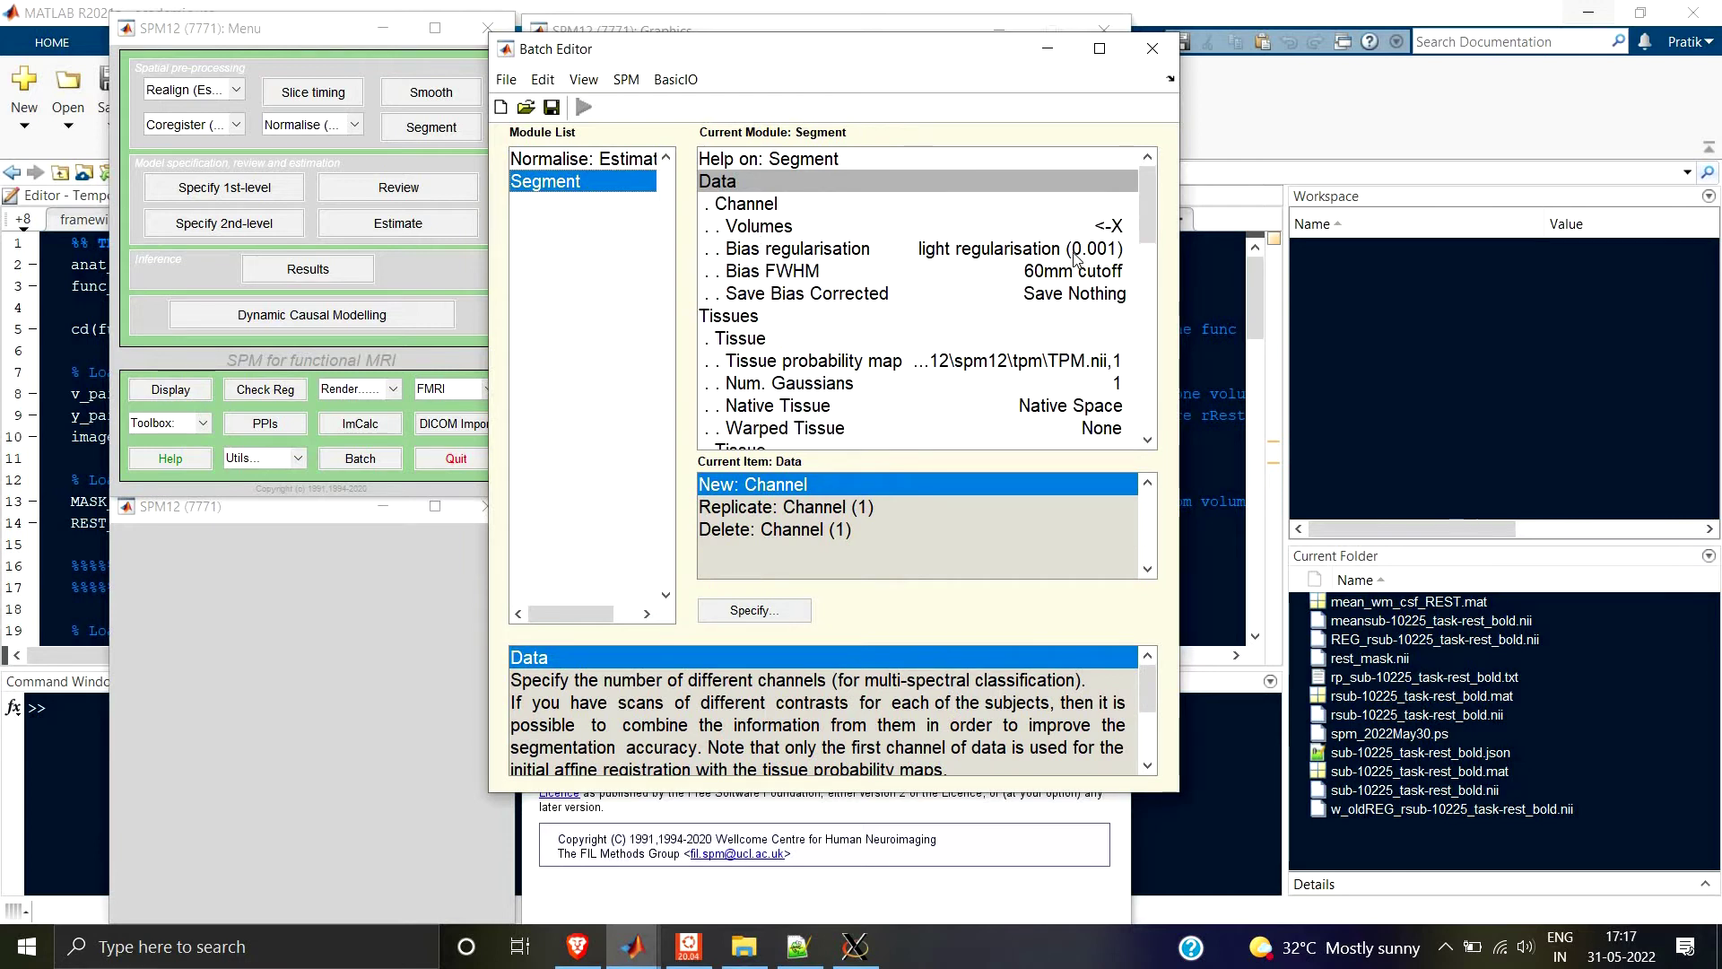
click(1003, 247)
click(584, 160)
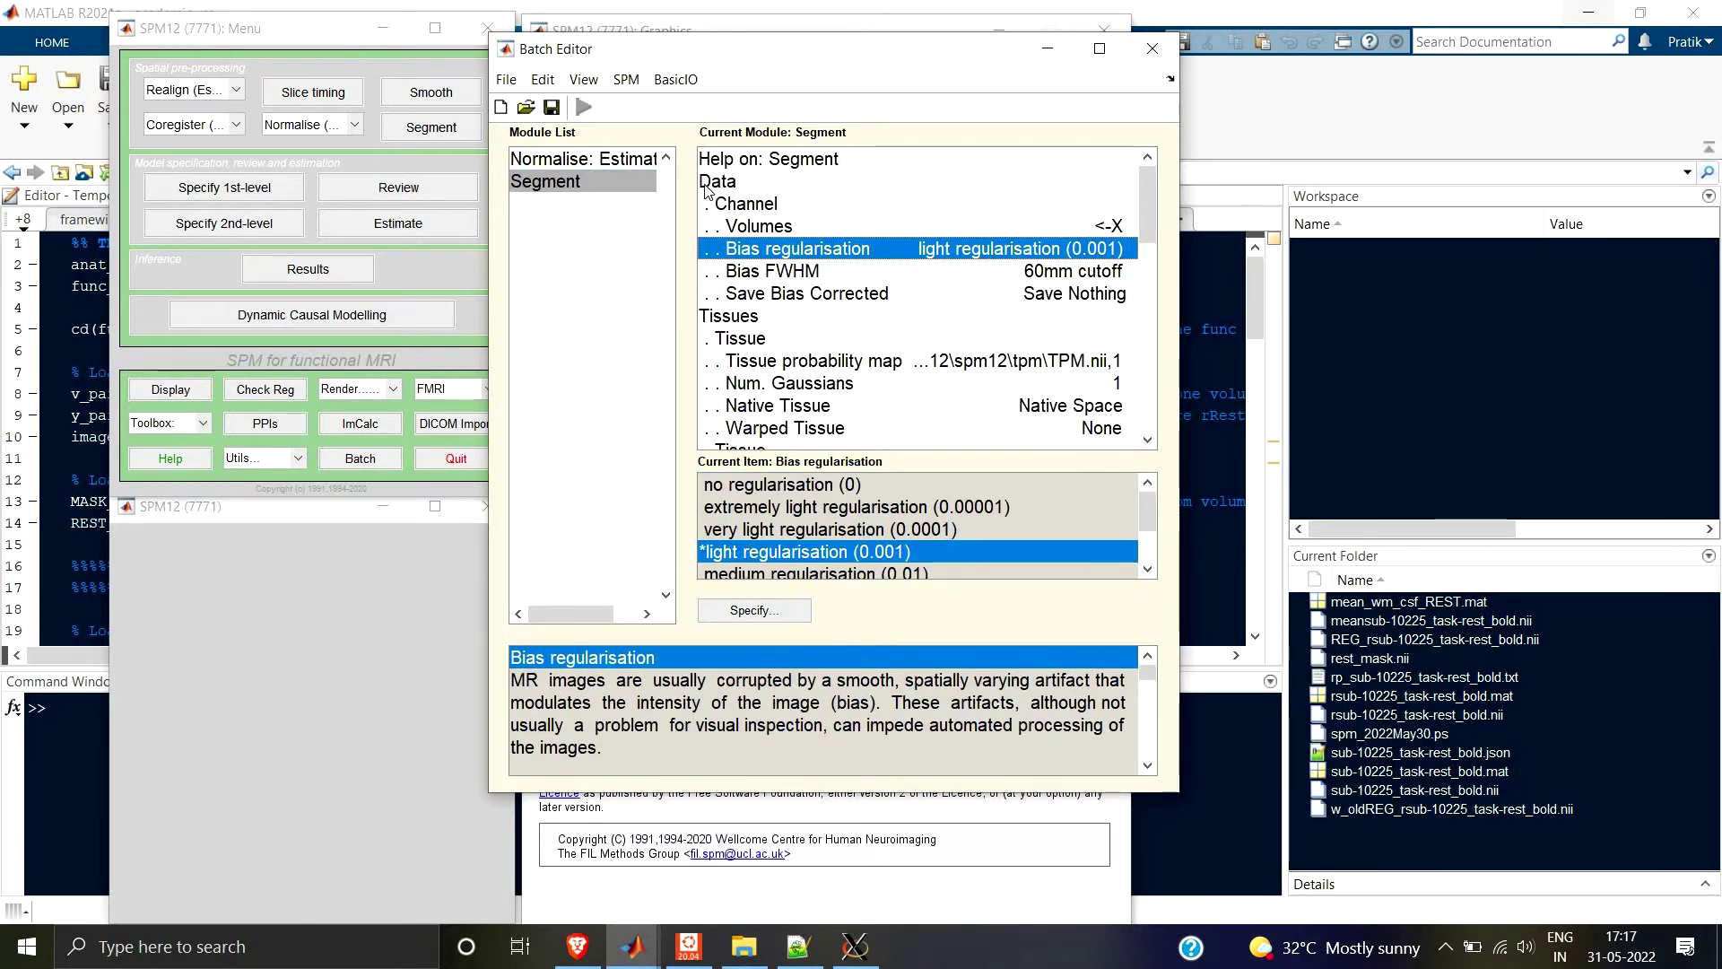
click(809, 256)
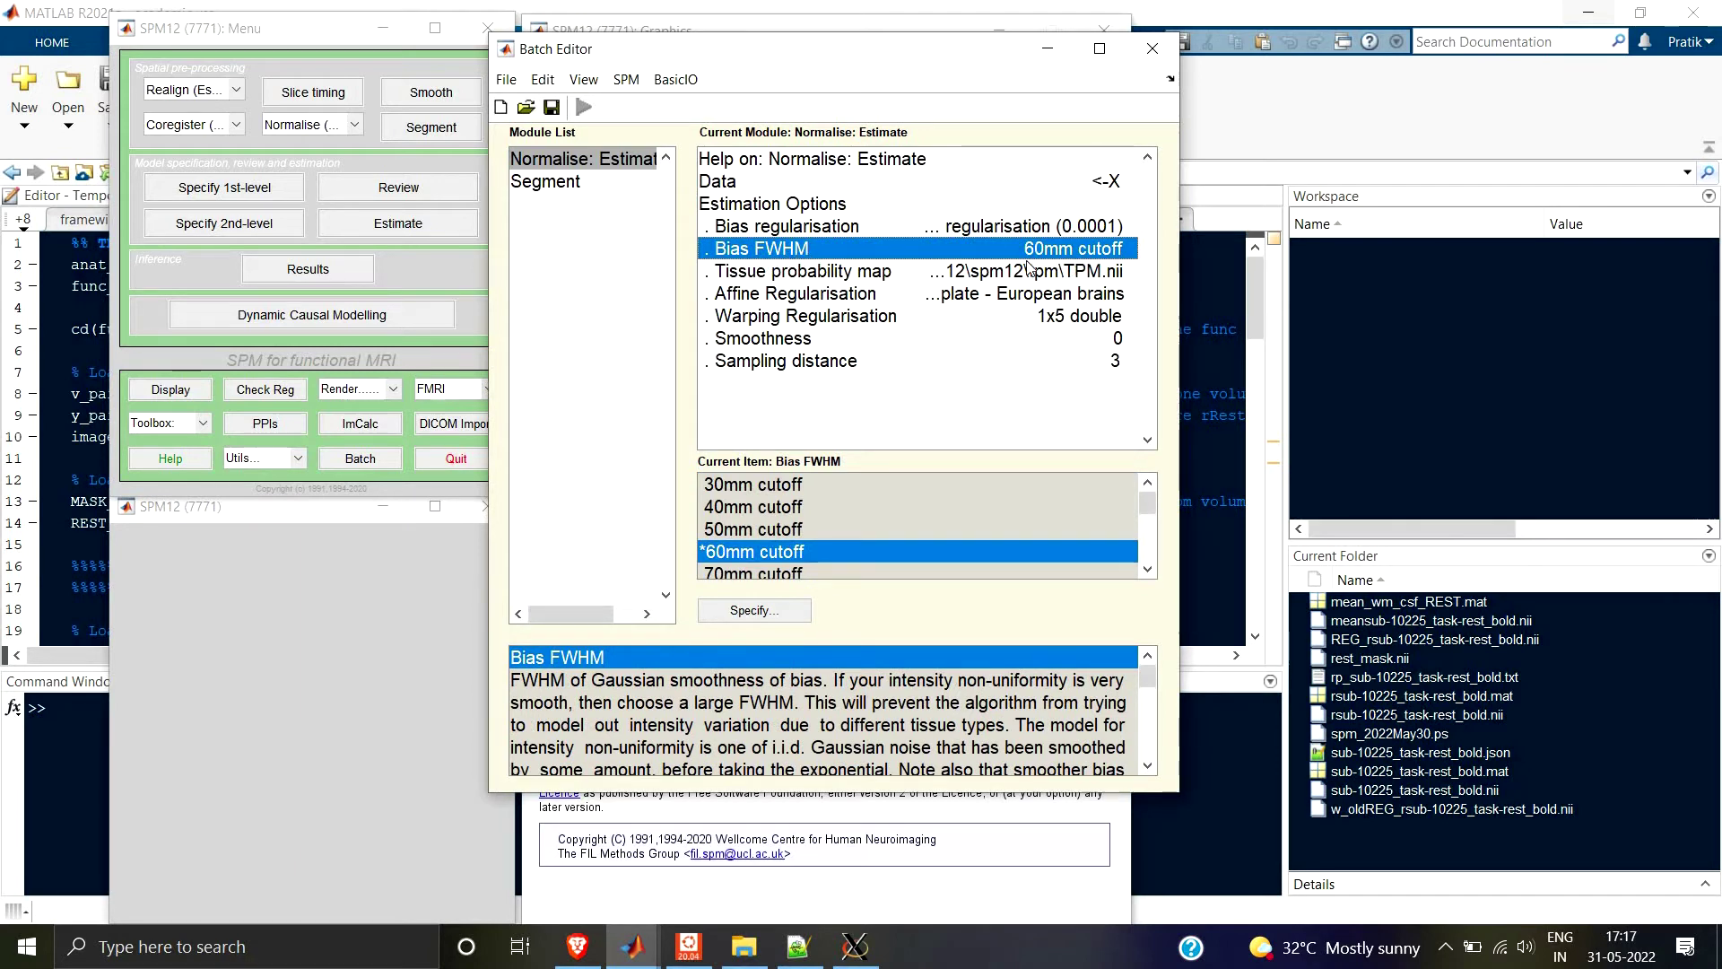
click(541, 181)
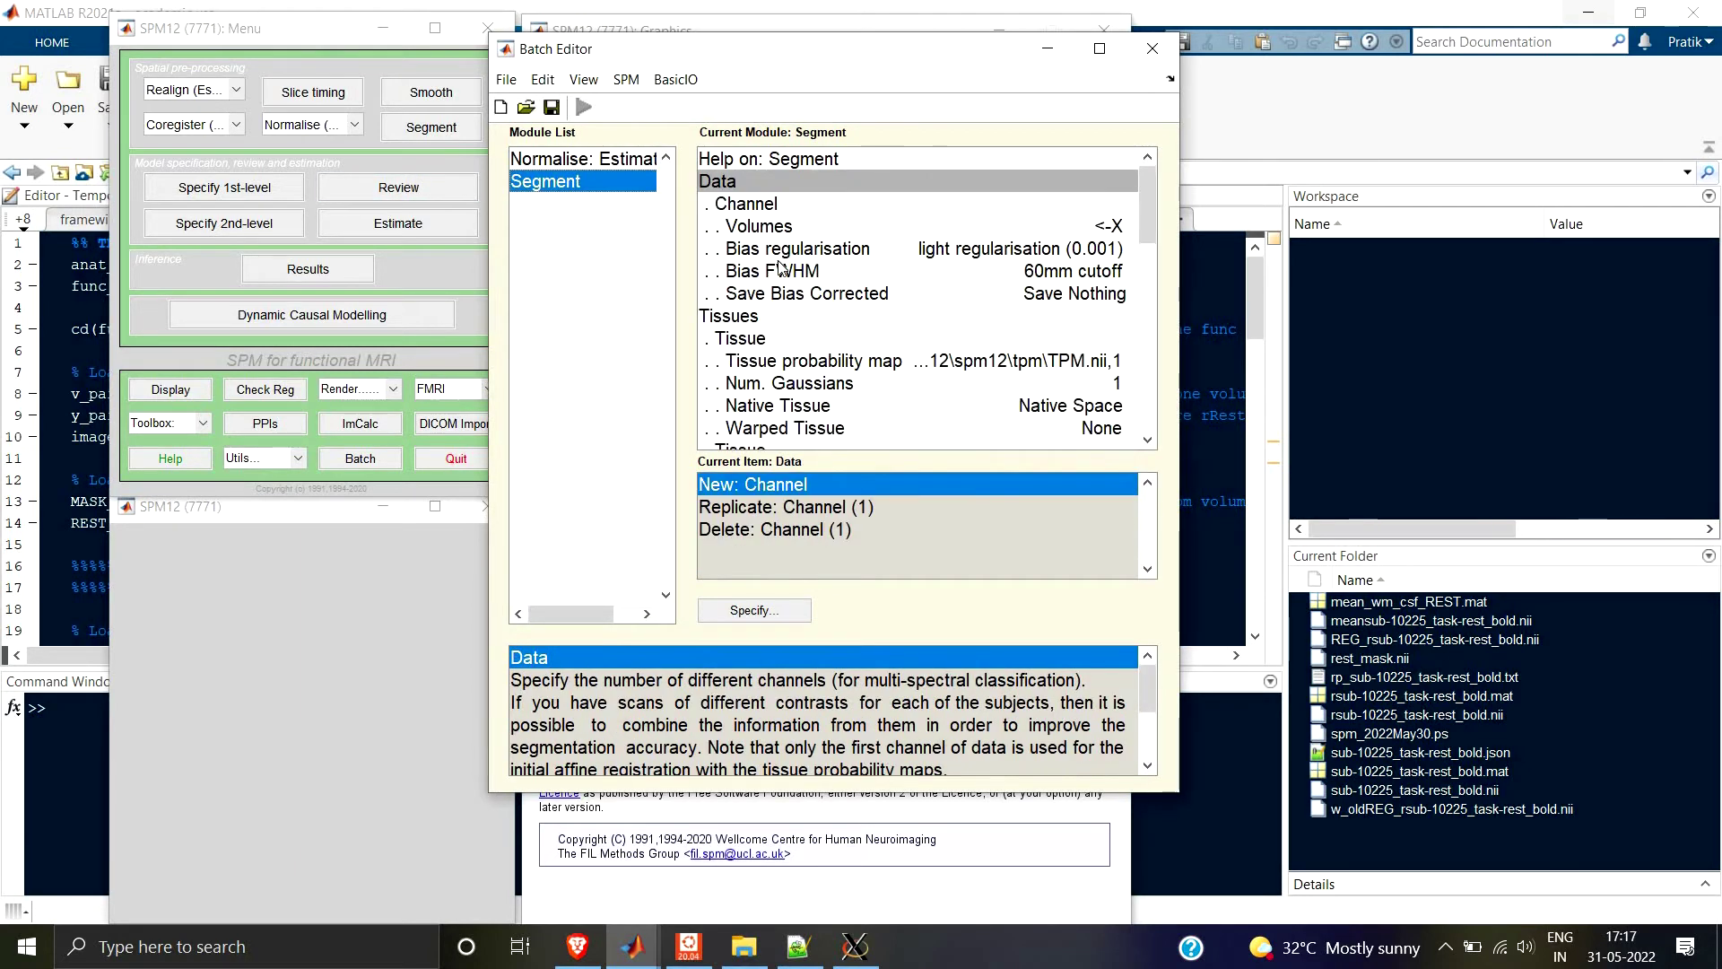
click(780, 271)
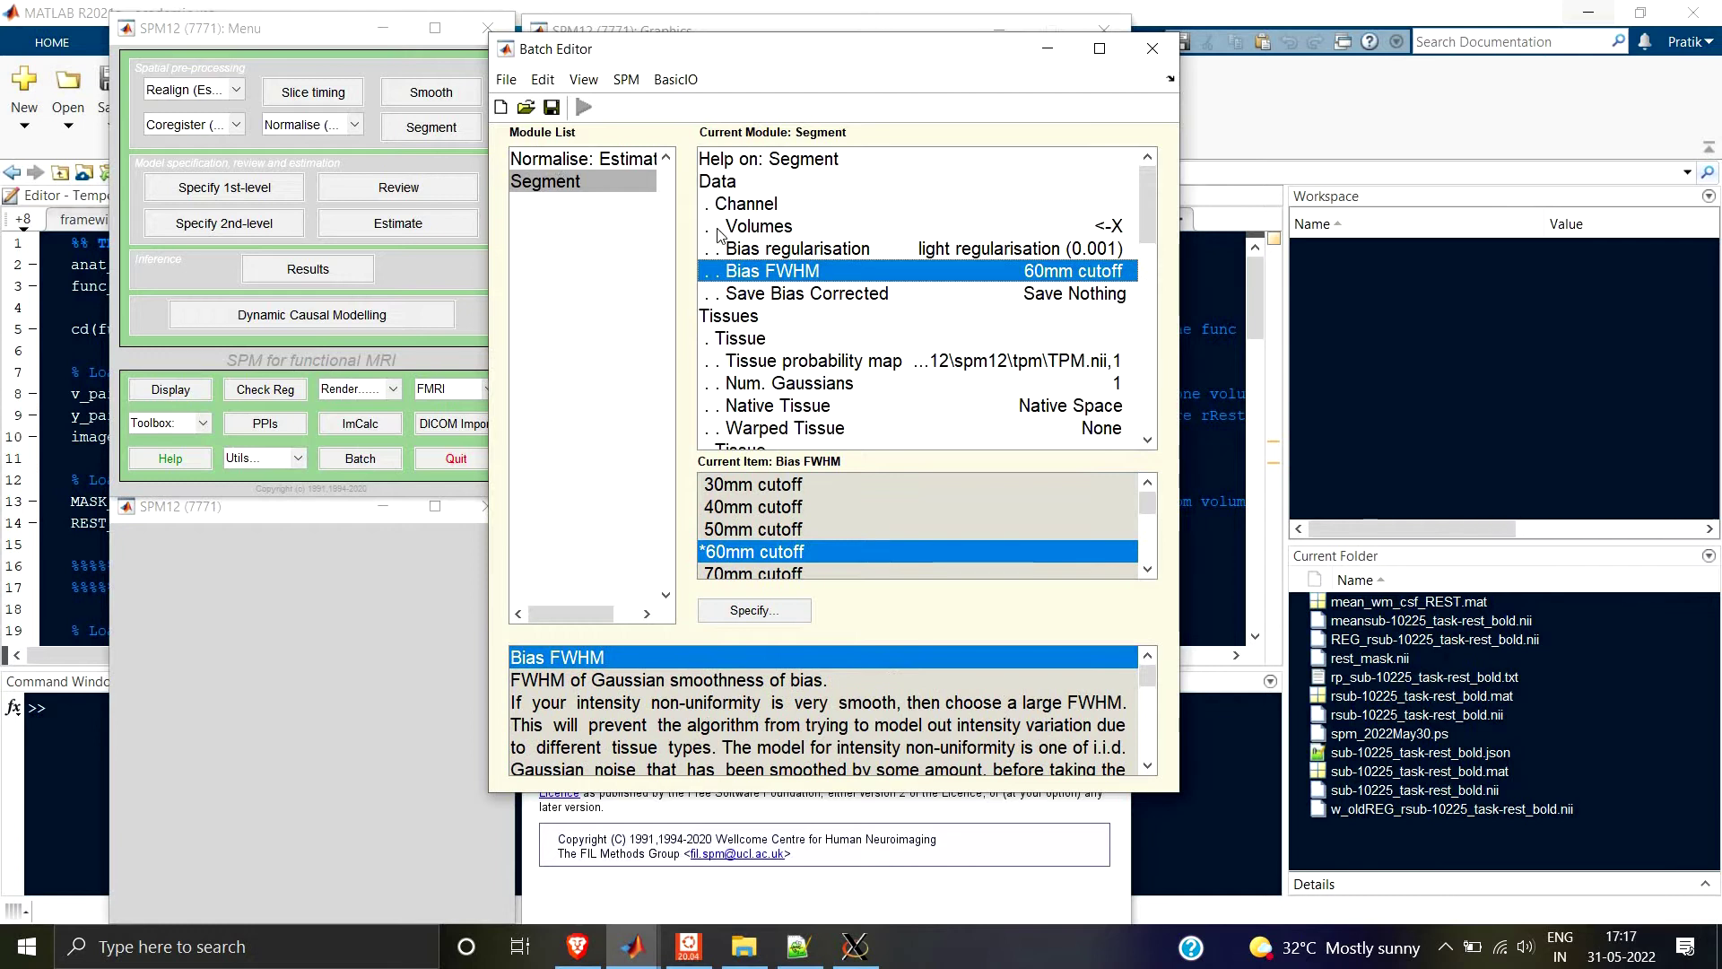
click(554, 161)
click(794, 250)
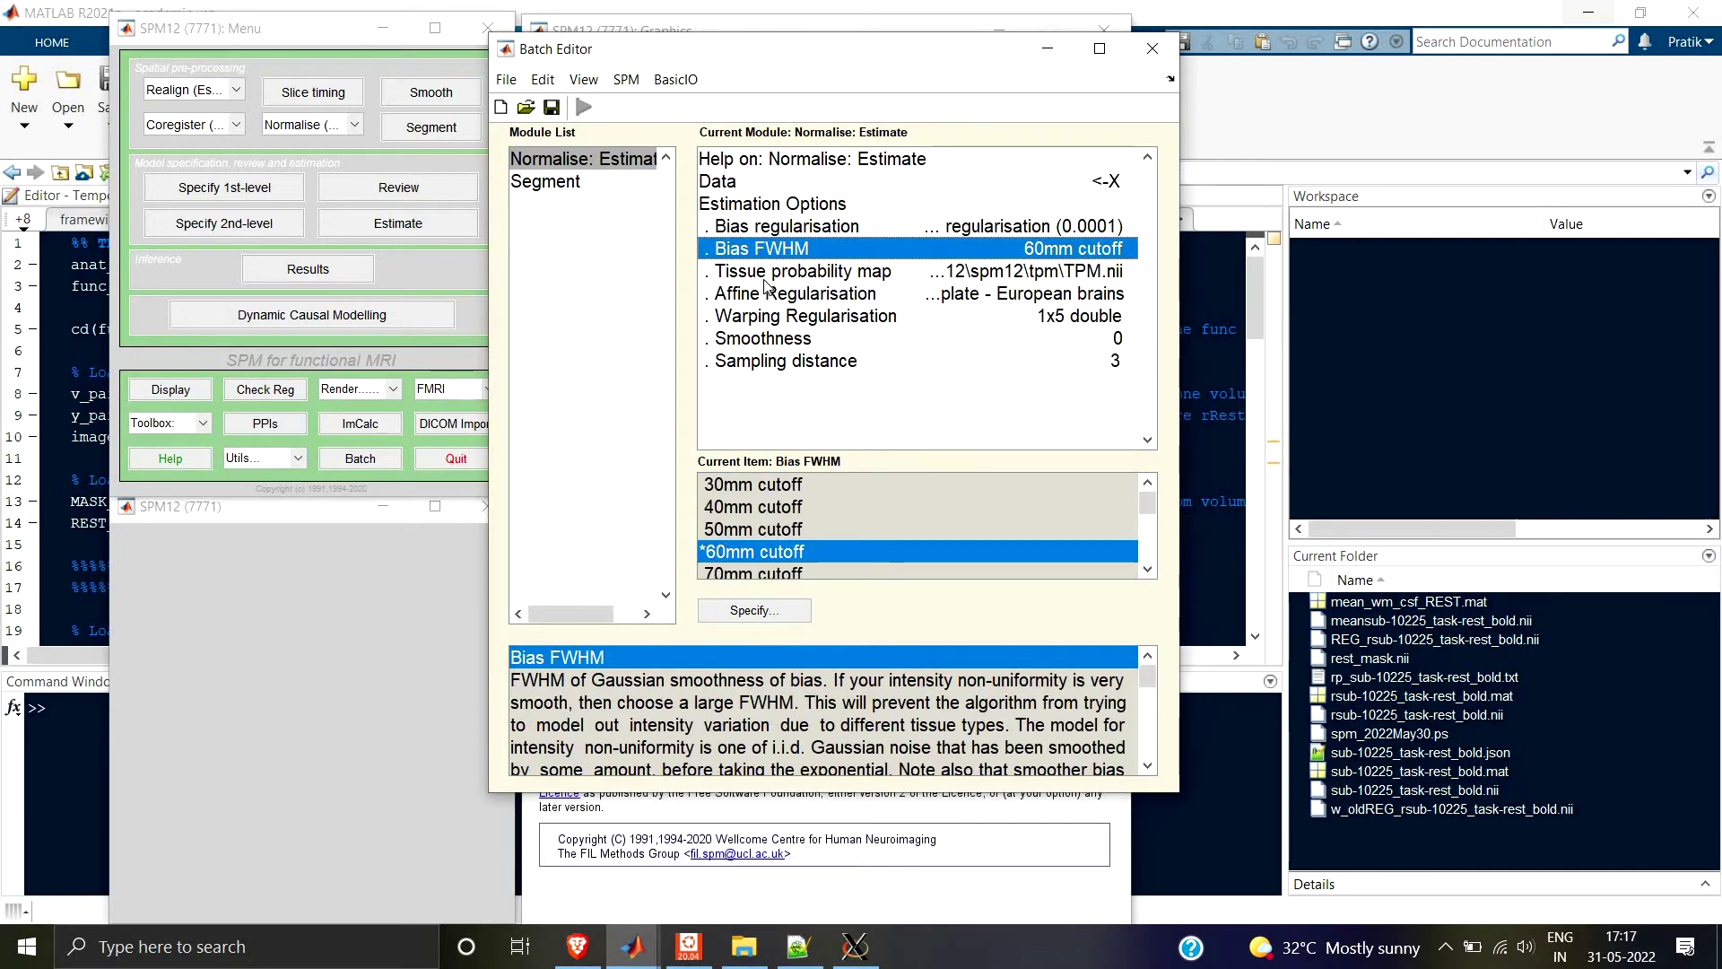
Compare the tissue probability map settings of the Segment and Normalise: Estimate modules.
key(Down)
click(572, 183)
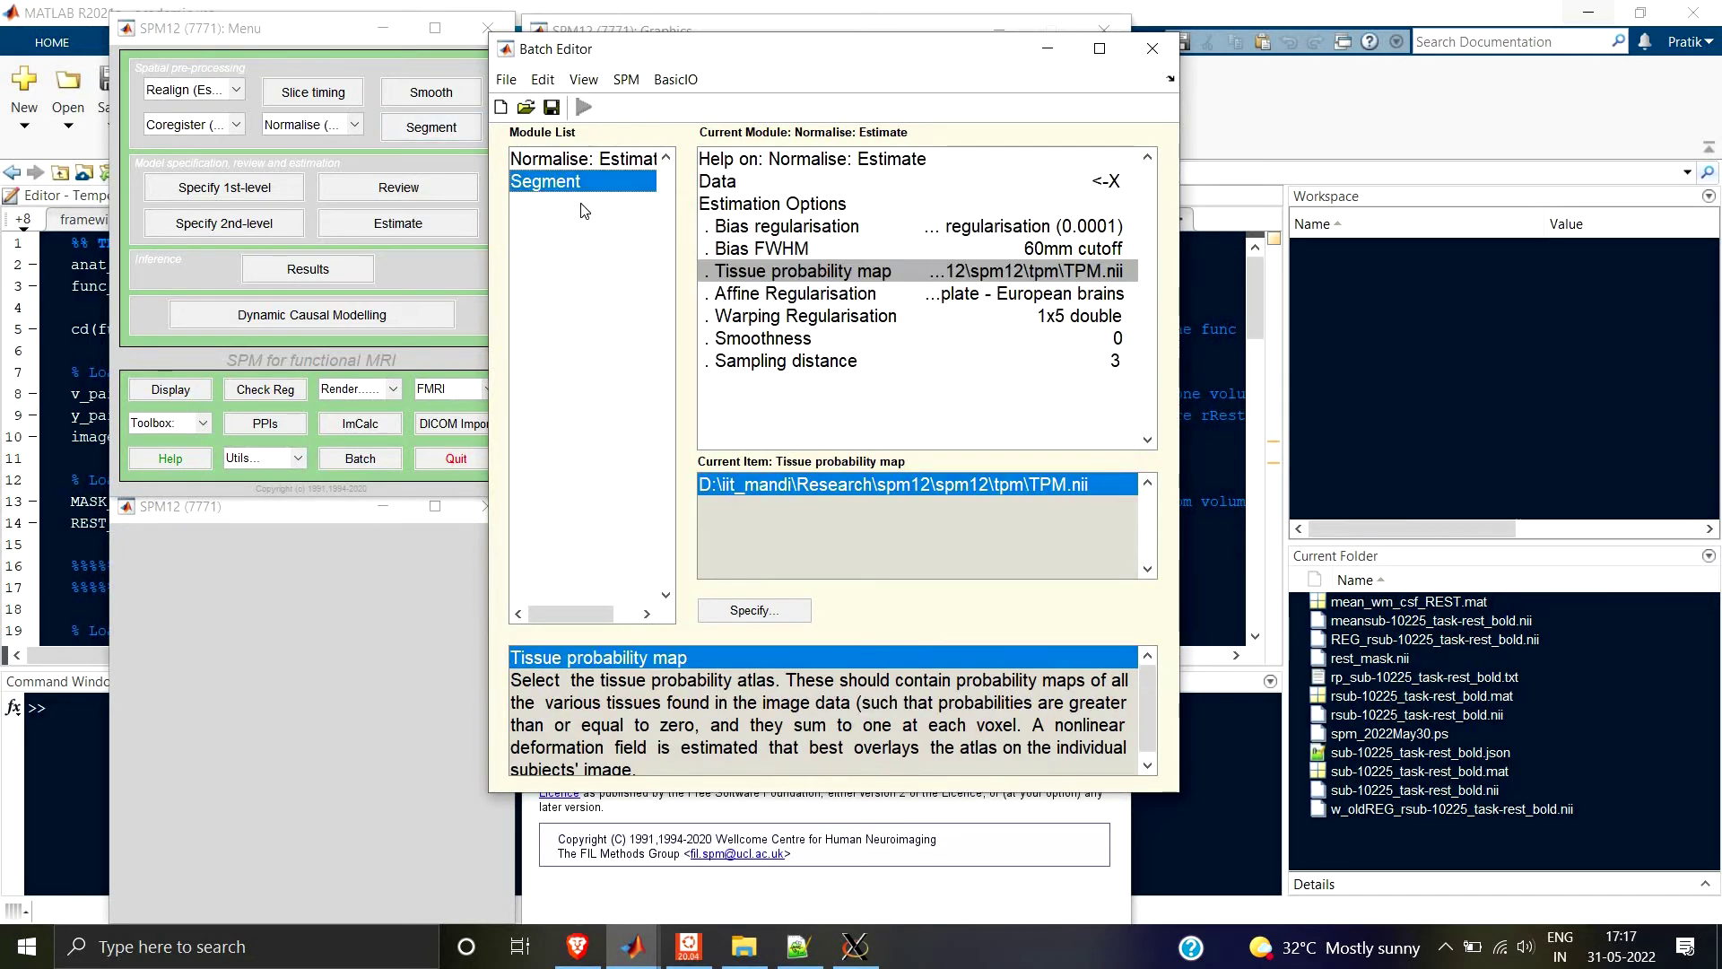
scroll(856, 310, down, 1)
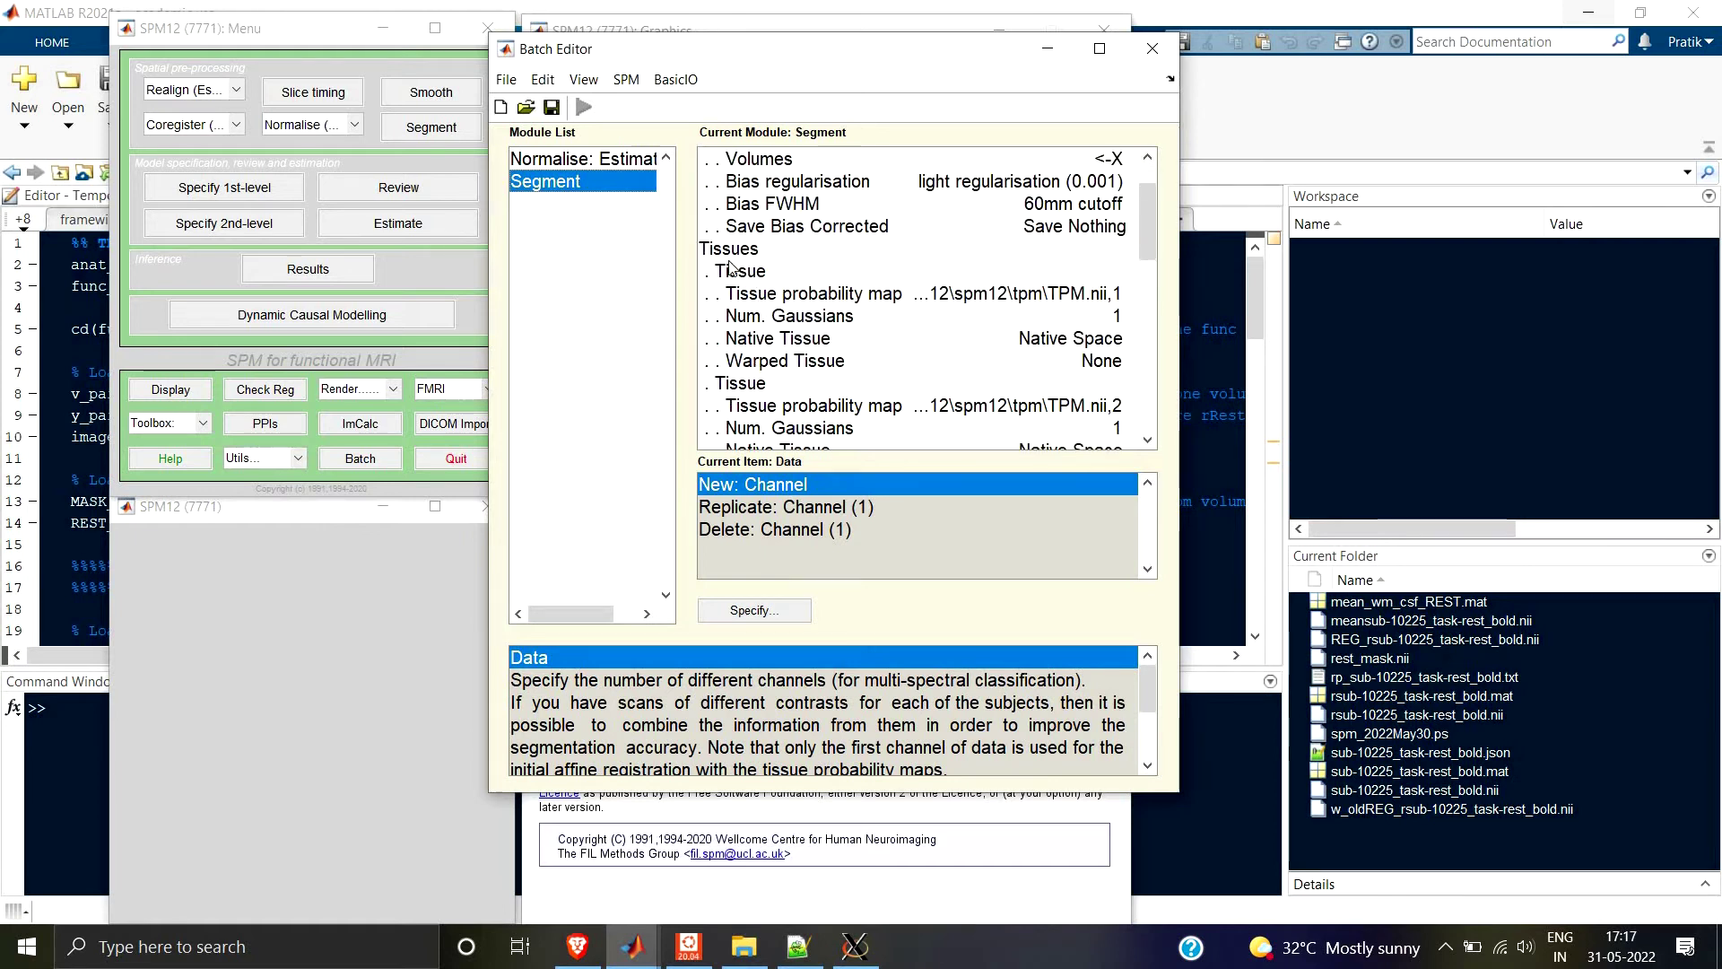
click(556, 159)
Compare affine regularisation templates and warping regularisation values between Normalise: Estimate and Segment.
click(801, 296)
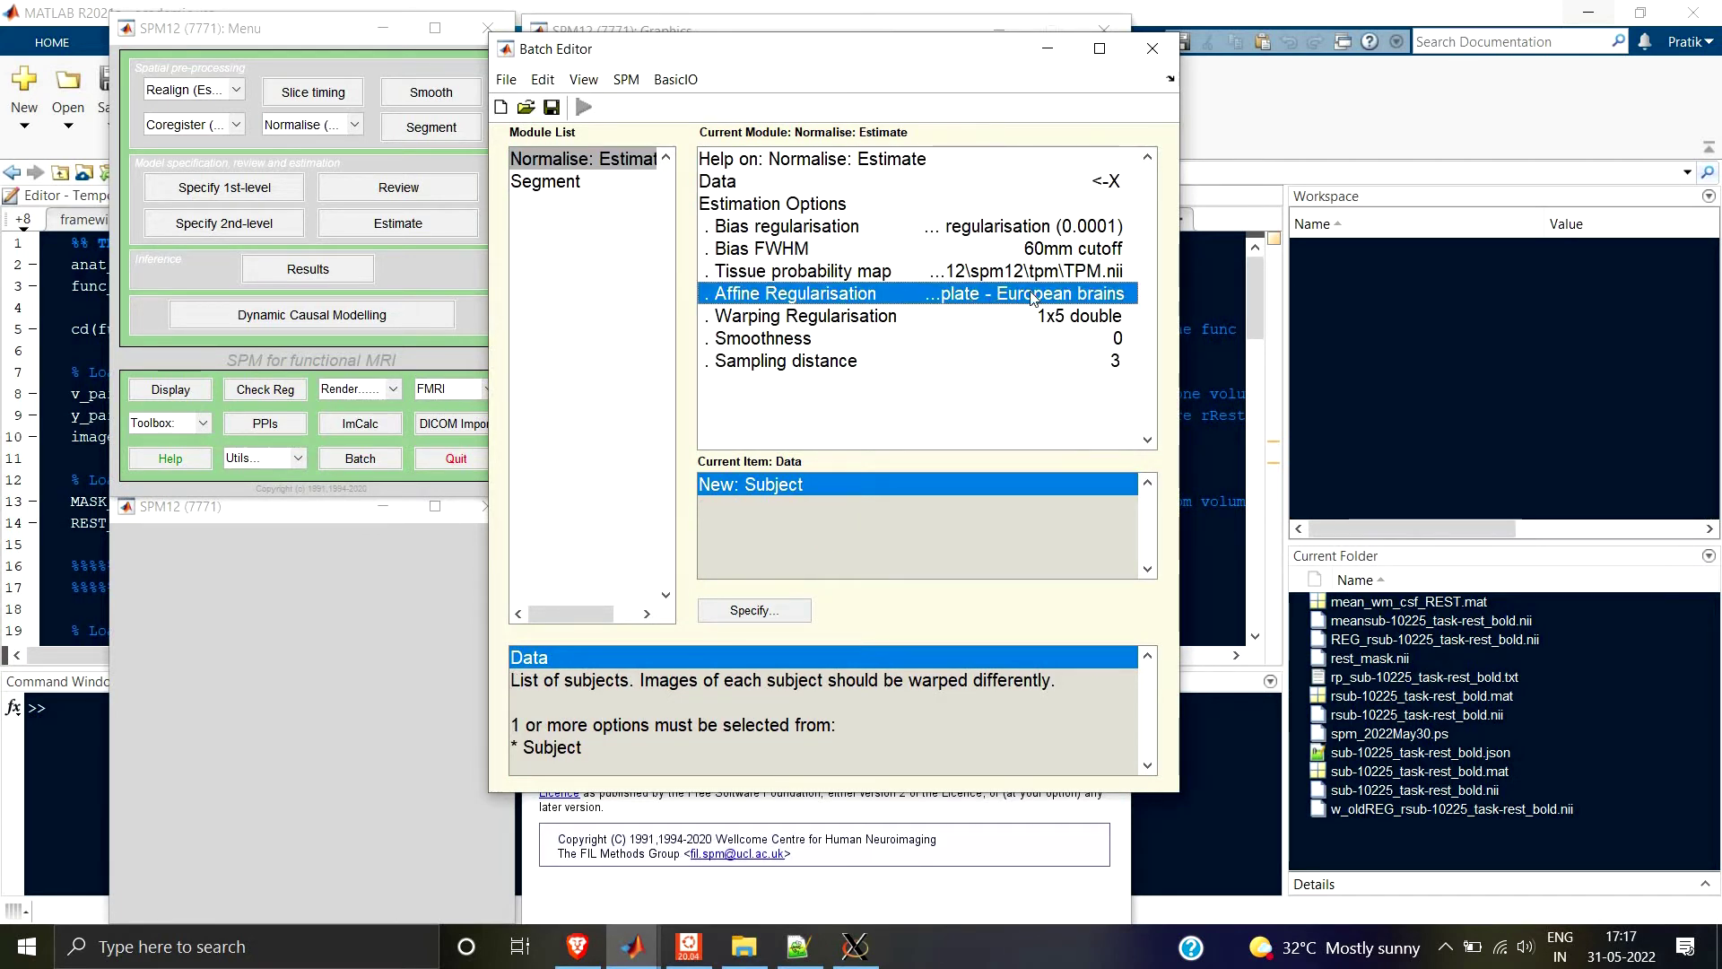
click(549, 184)
scroll(914, 385, down, 8)
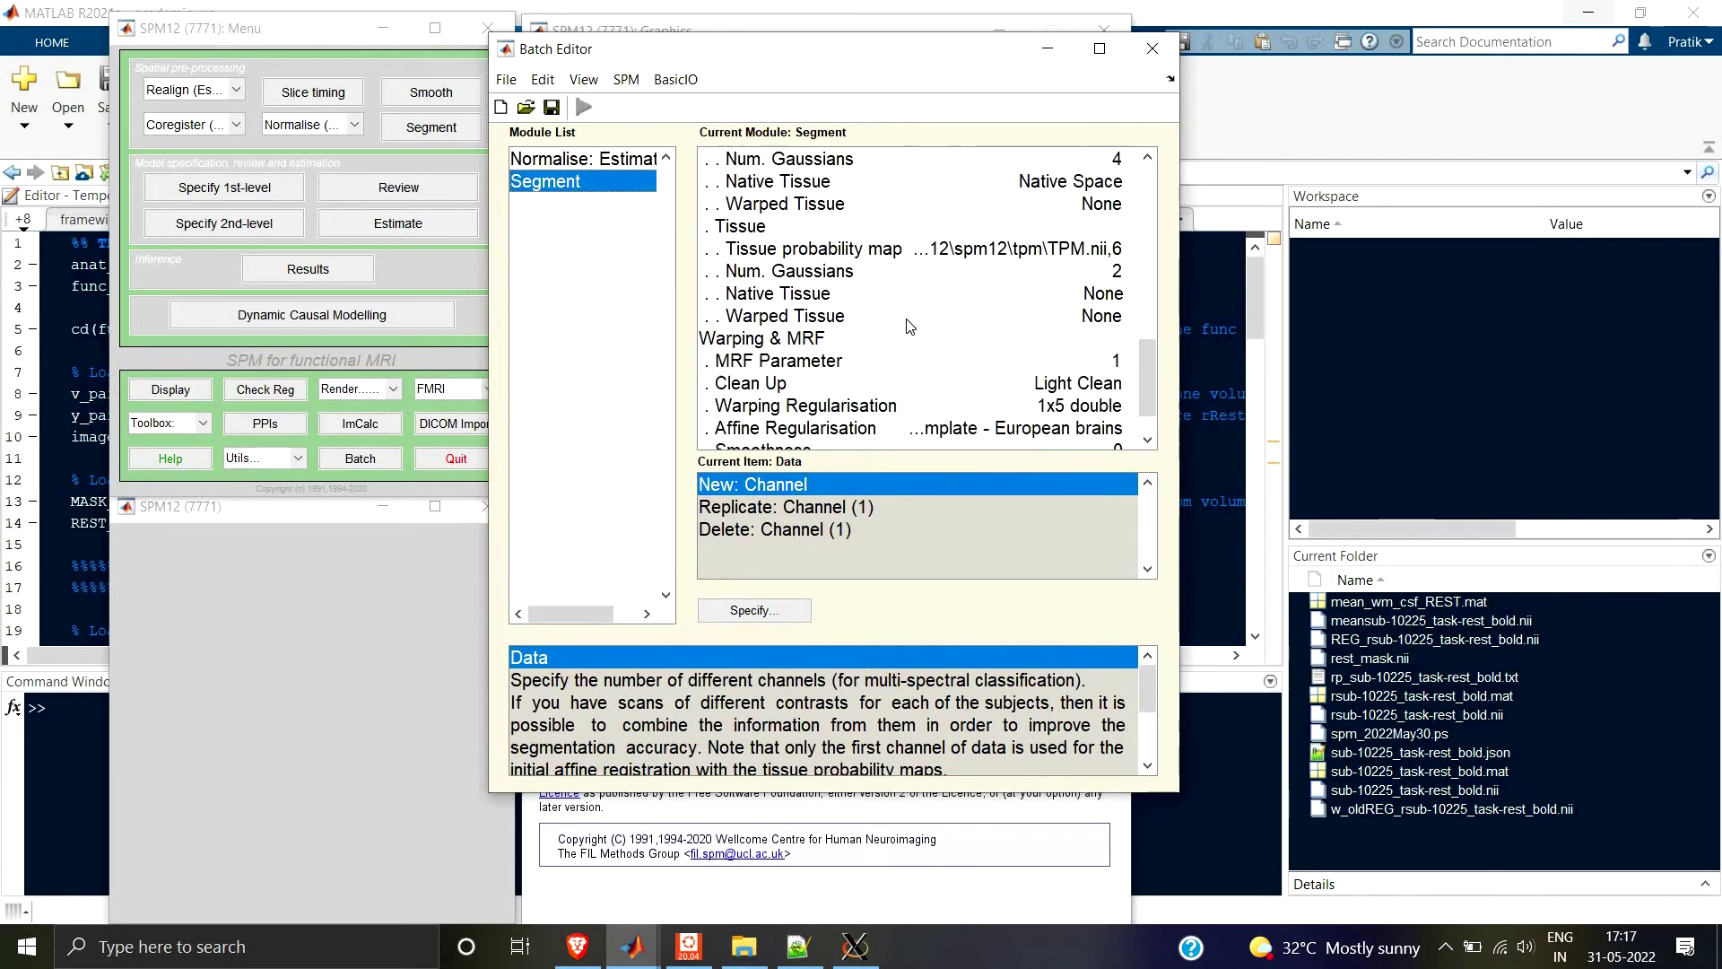
click(899, 372)
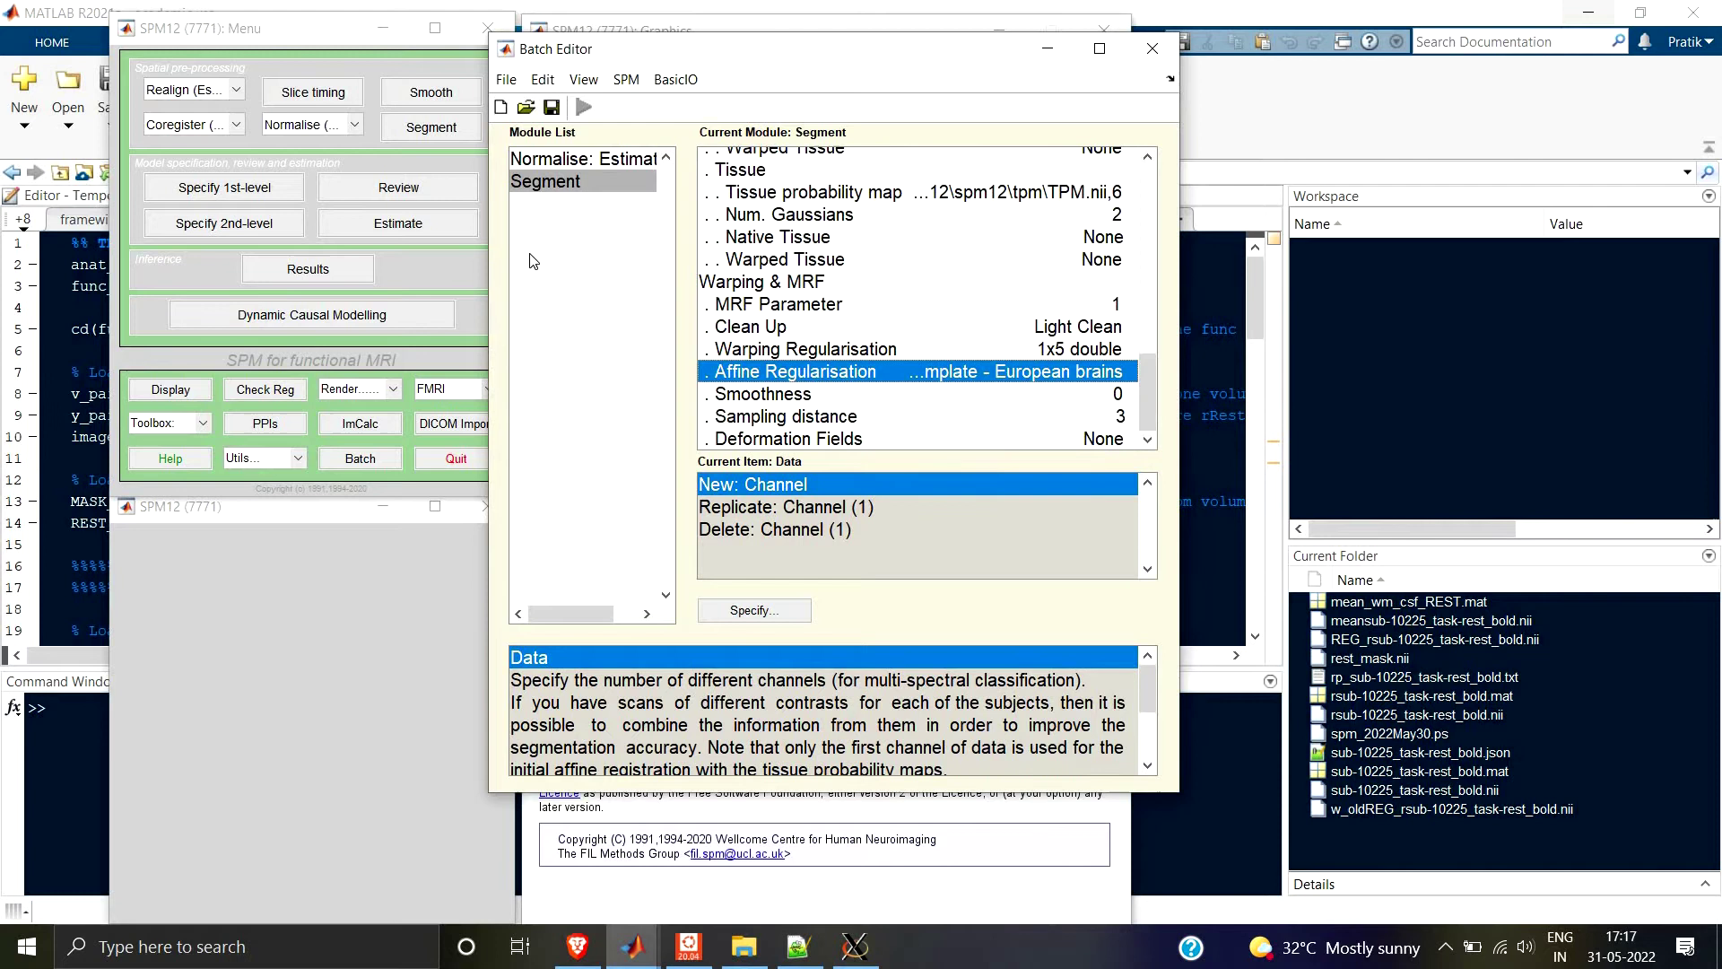
click(575, 163)
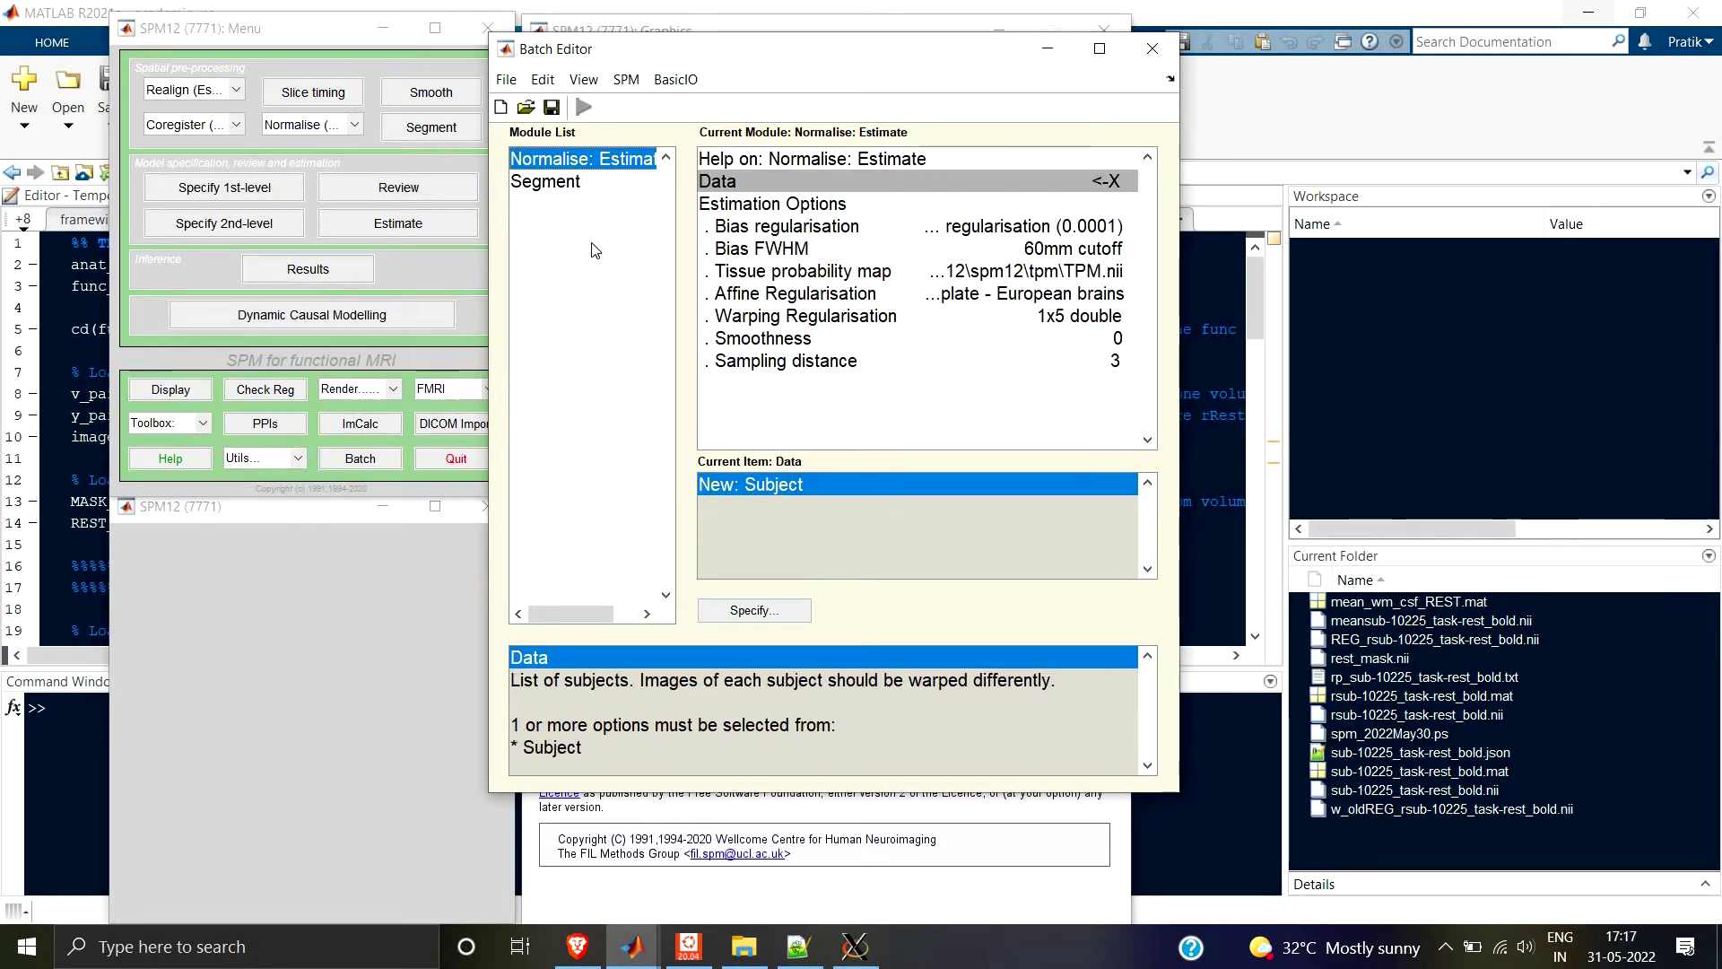
click(555, 184)
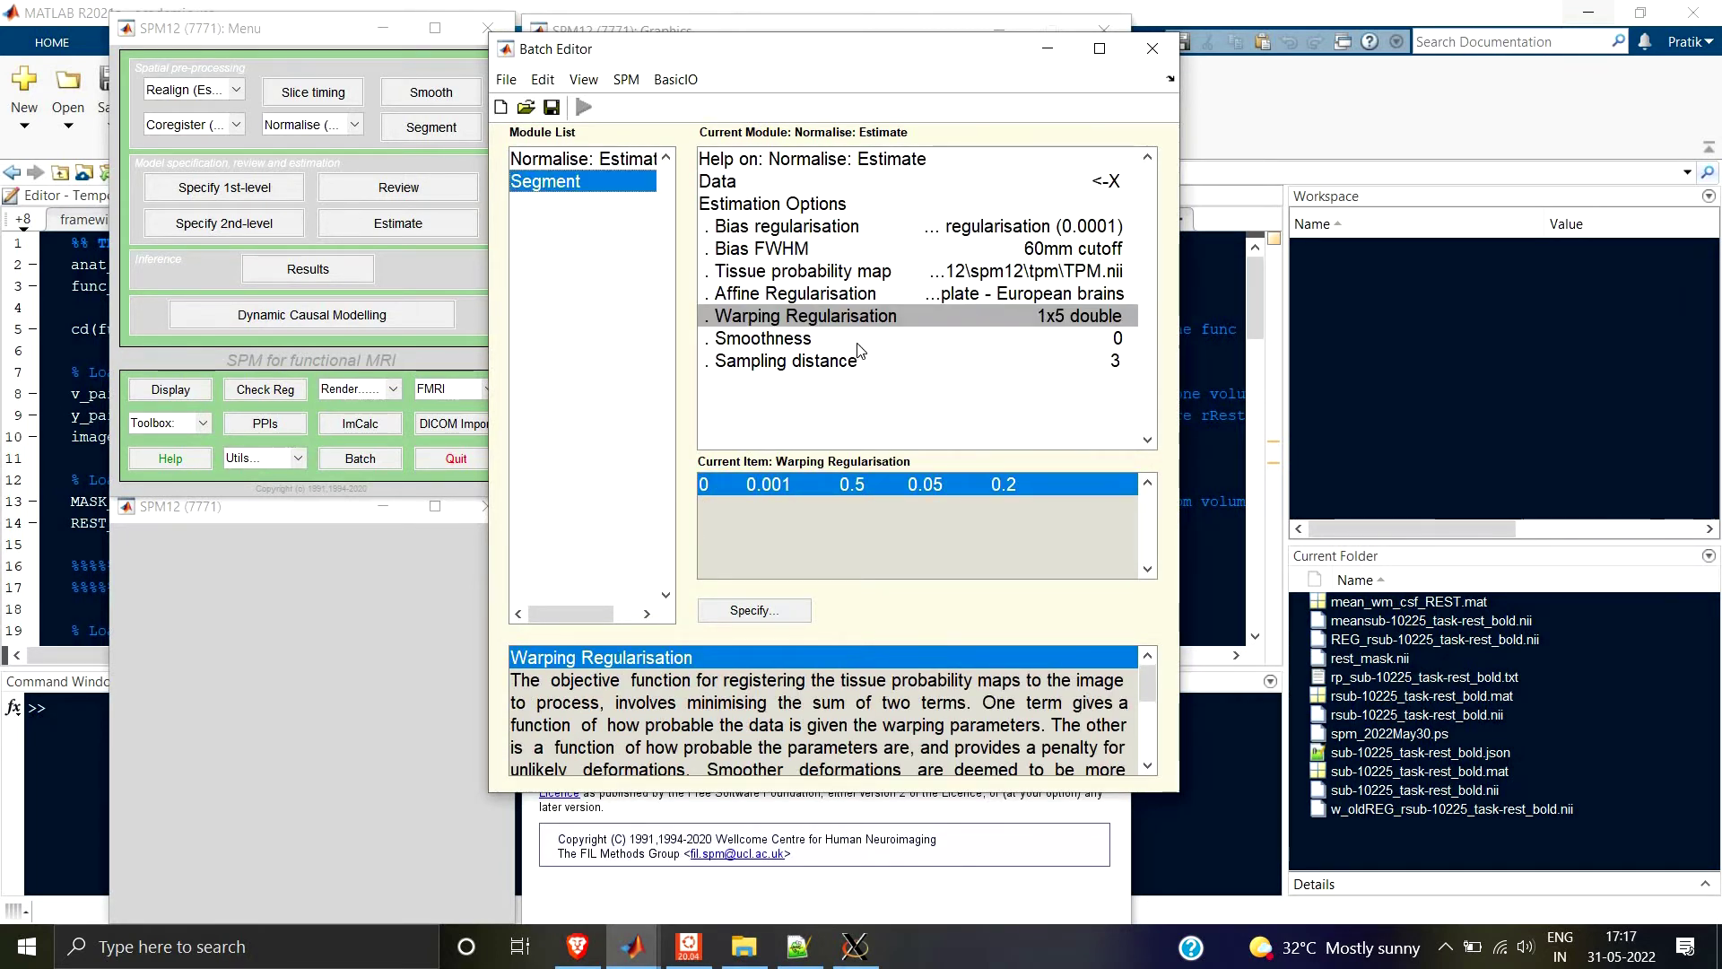
scroll(860, 346, down, 4)
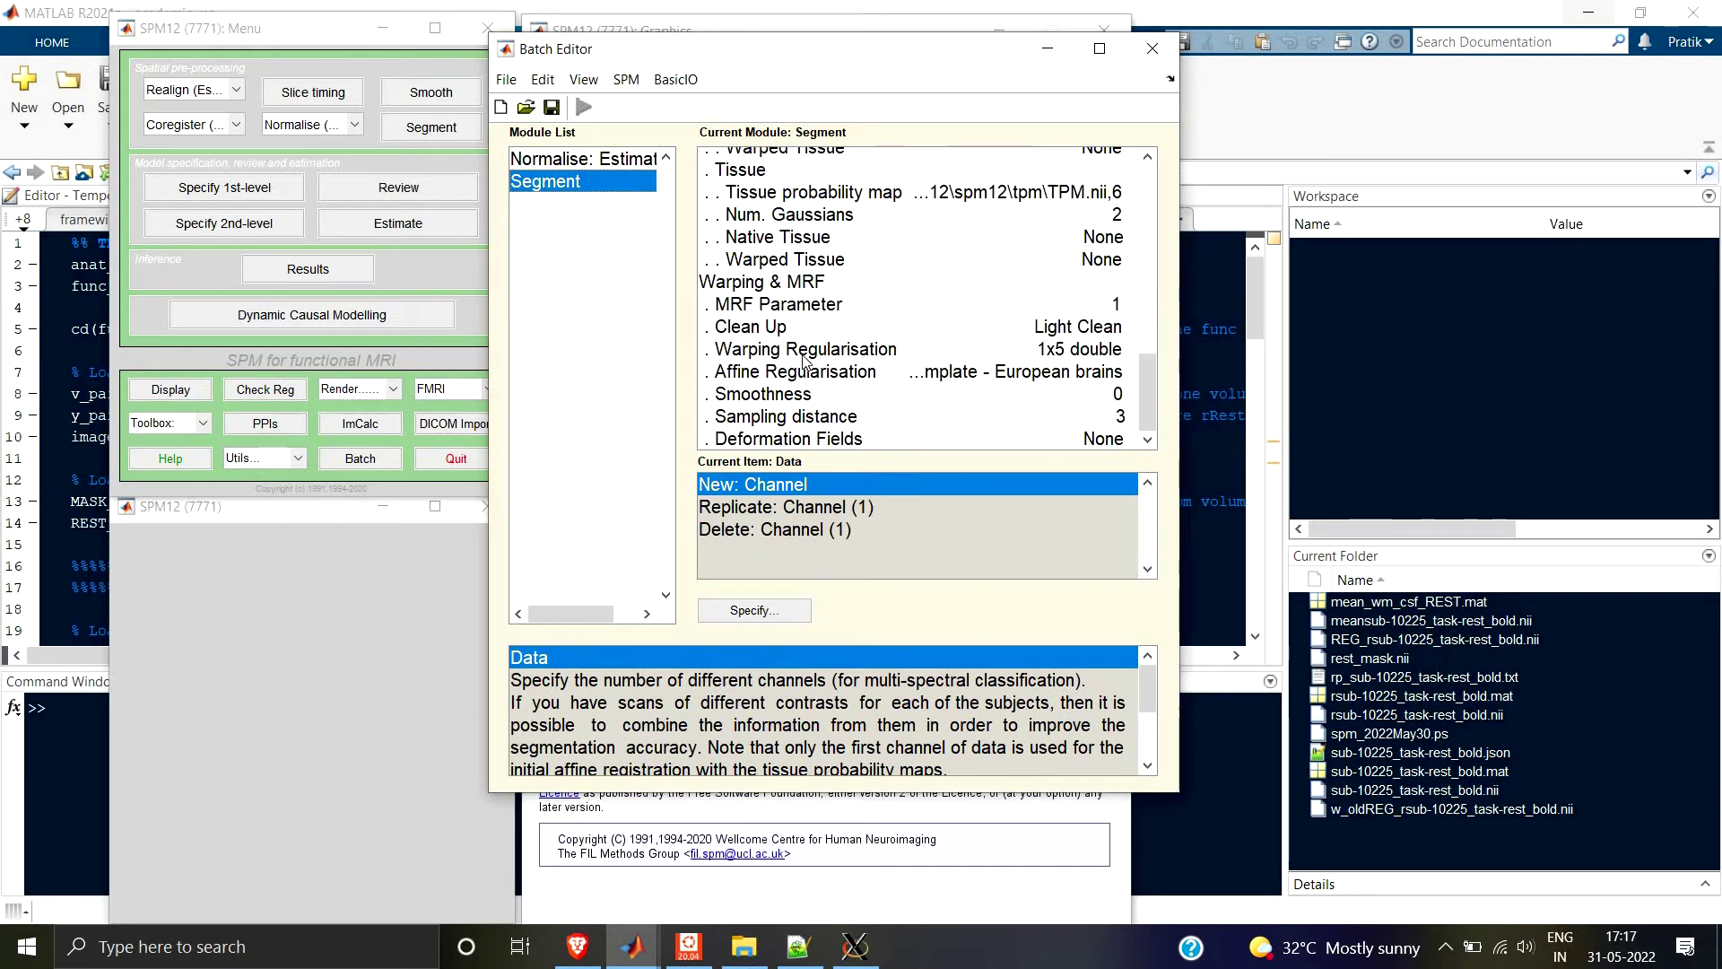
click(861, 349)
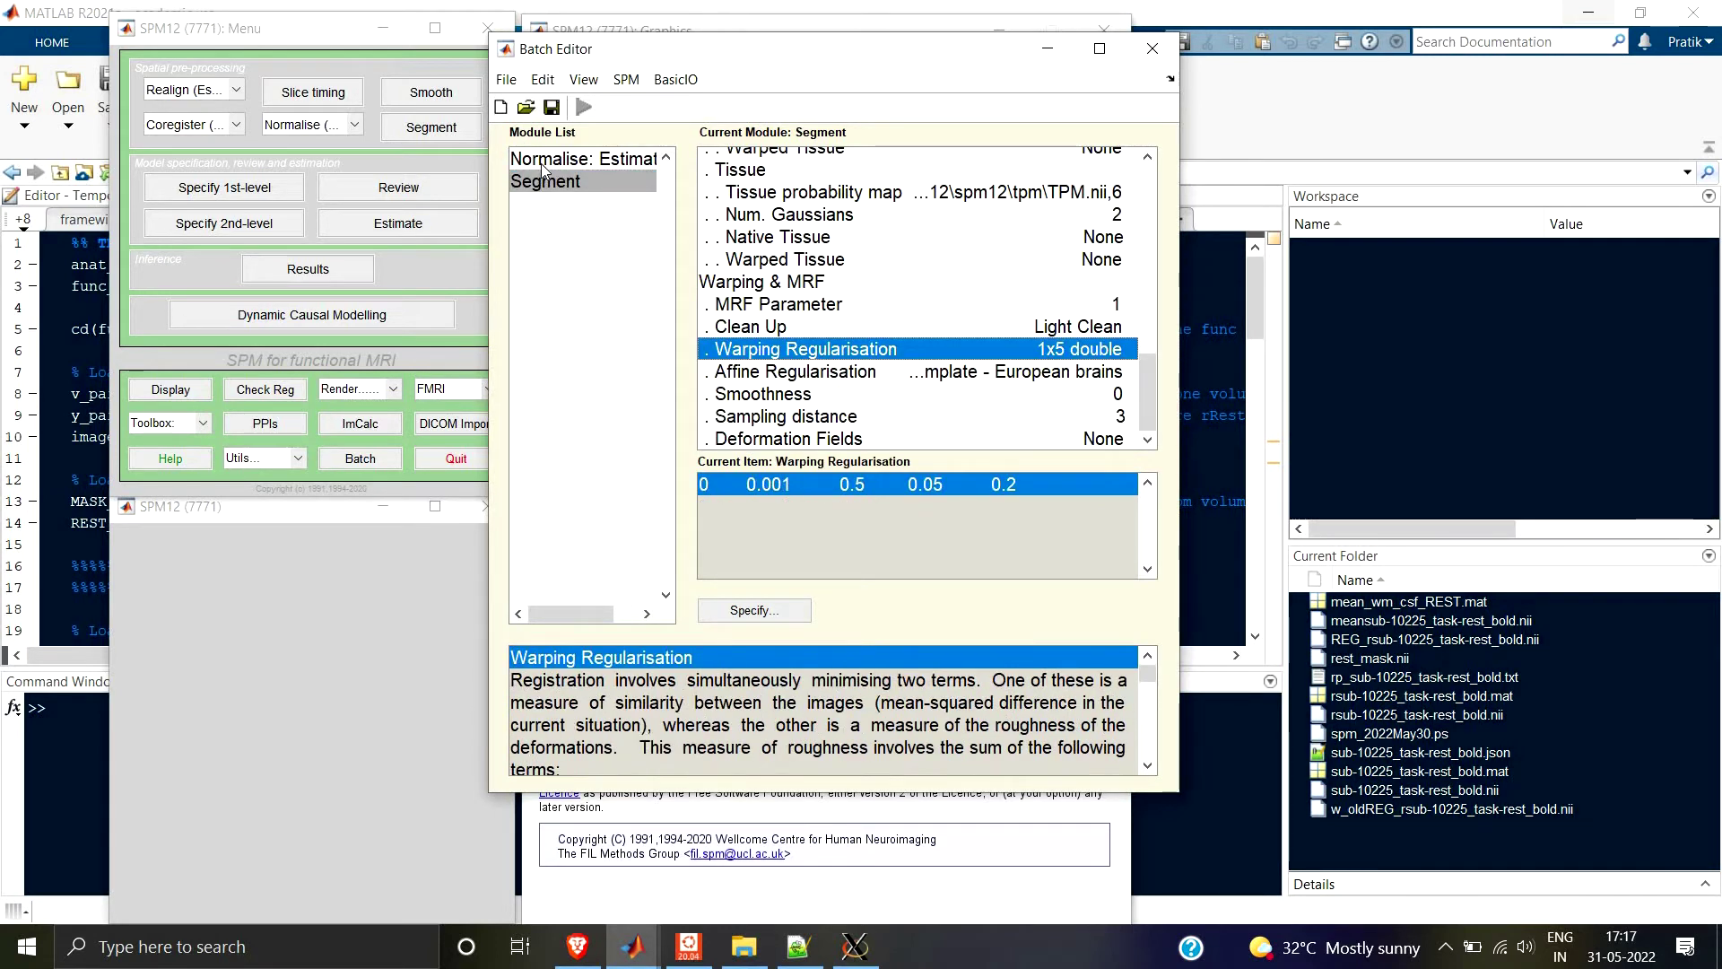
Compare the Smoothness and Sampling distance settings of Normalise: Estimate and Segment.
click(746, 339)
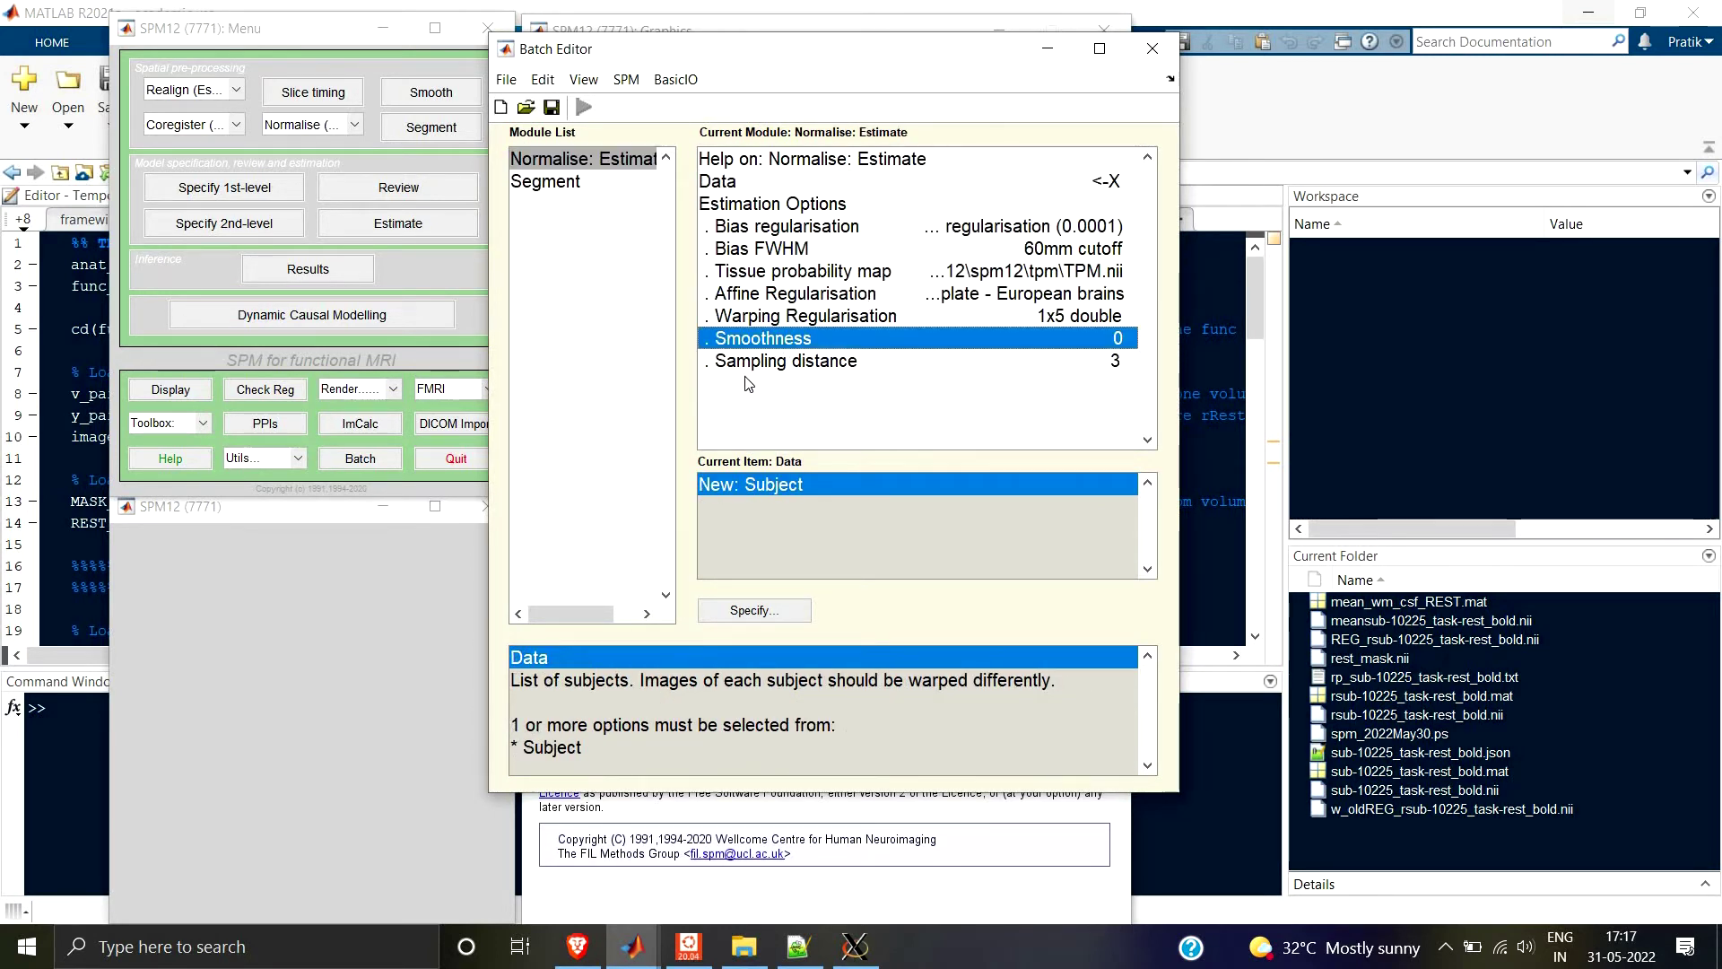
click(570, 185)
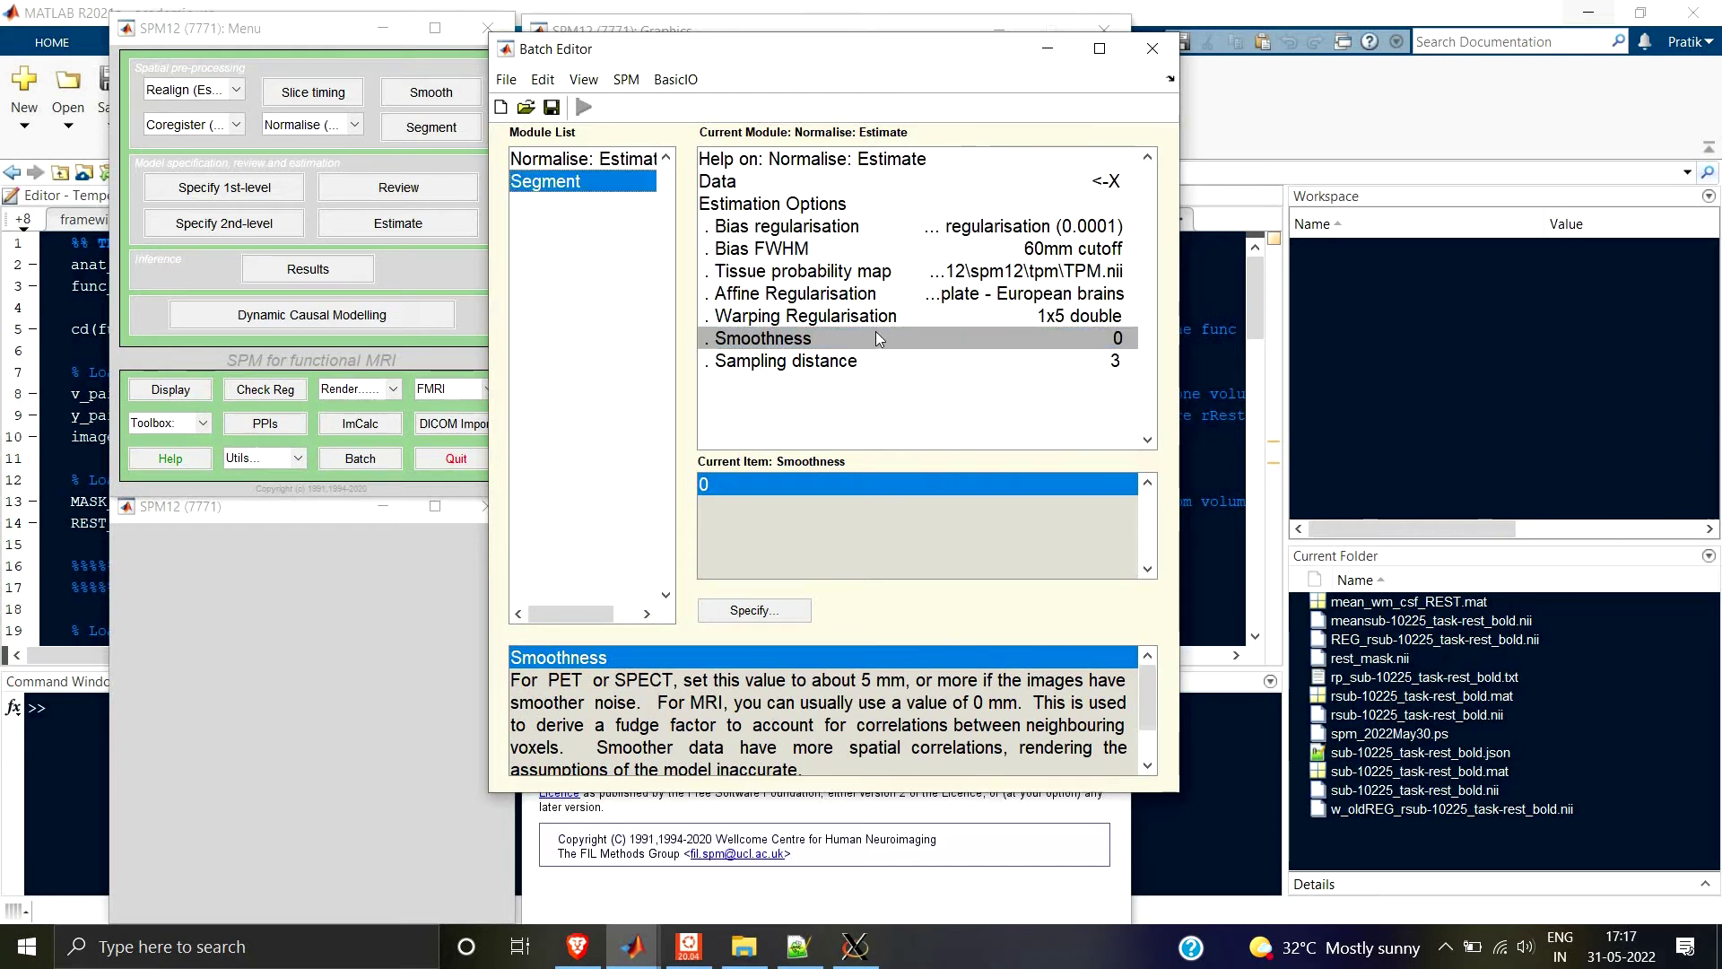
scroll(877, 337, down, 9)
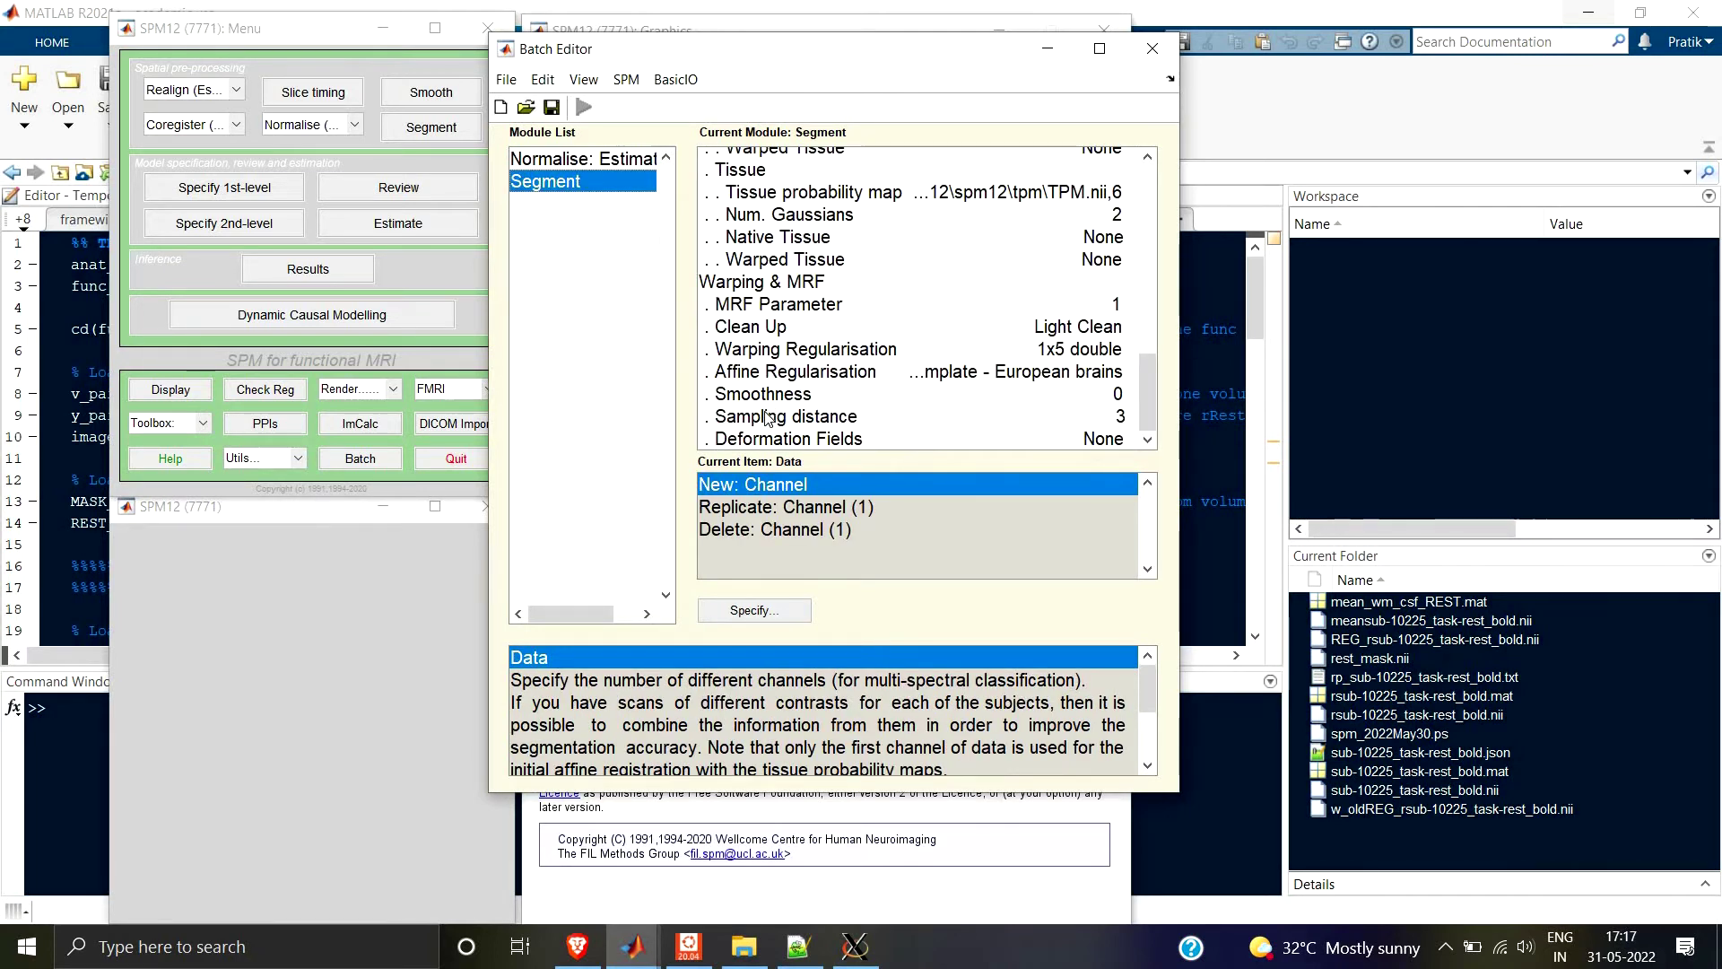
click(768, 400)
click(768, 417)
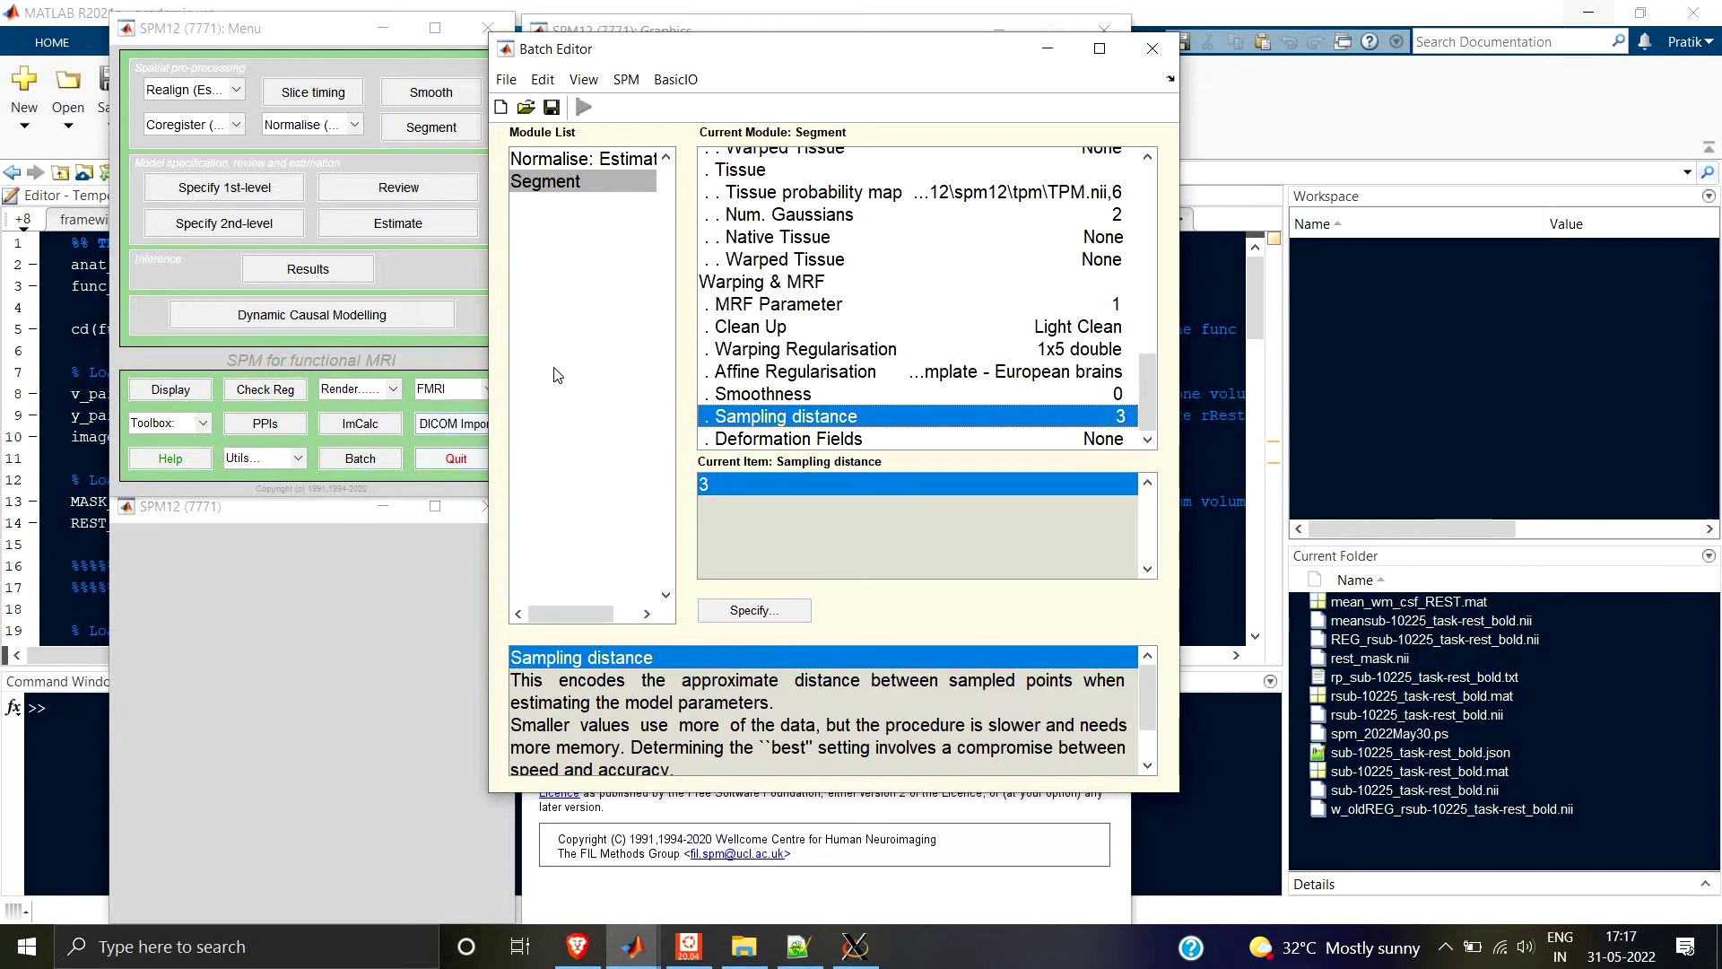
click(552, 162)
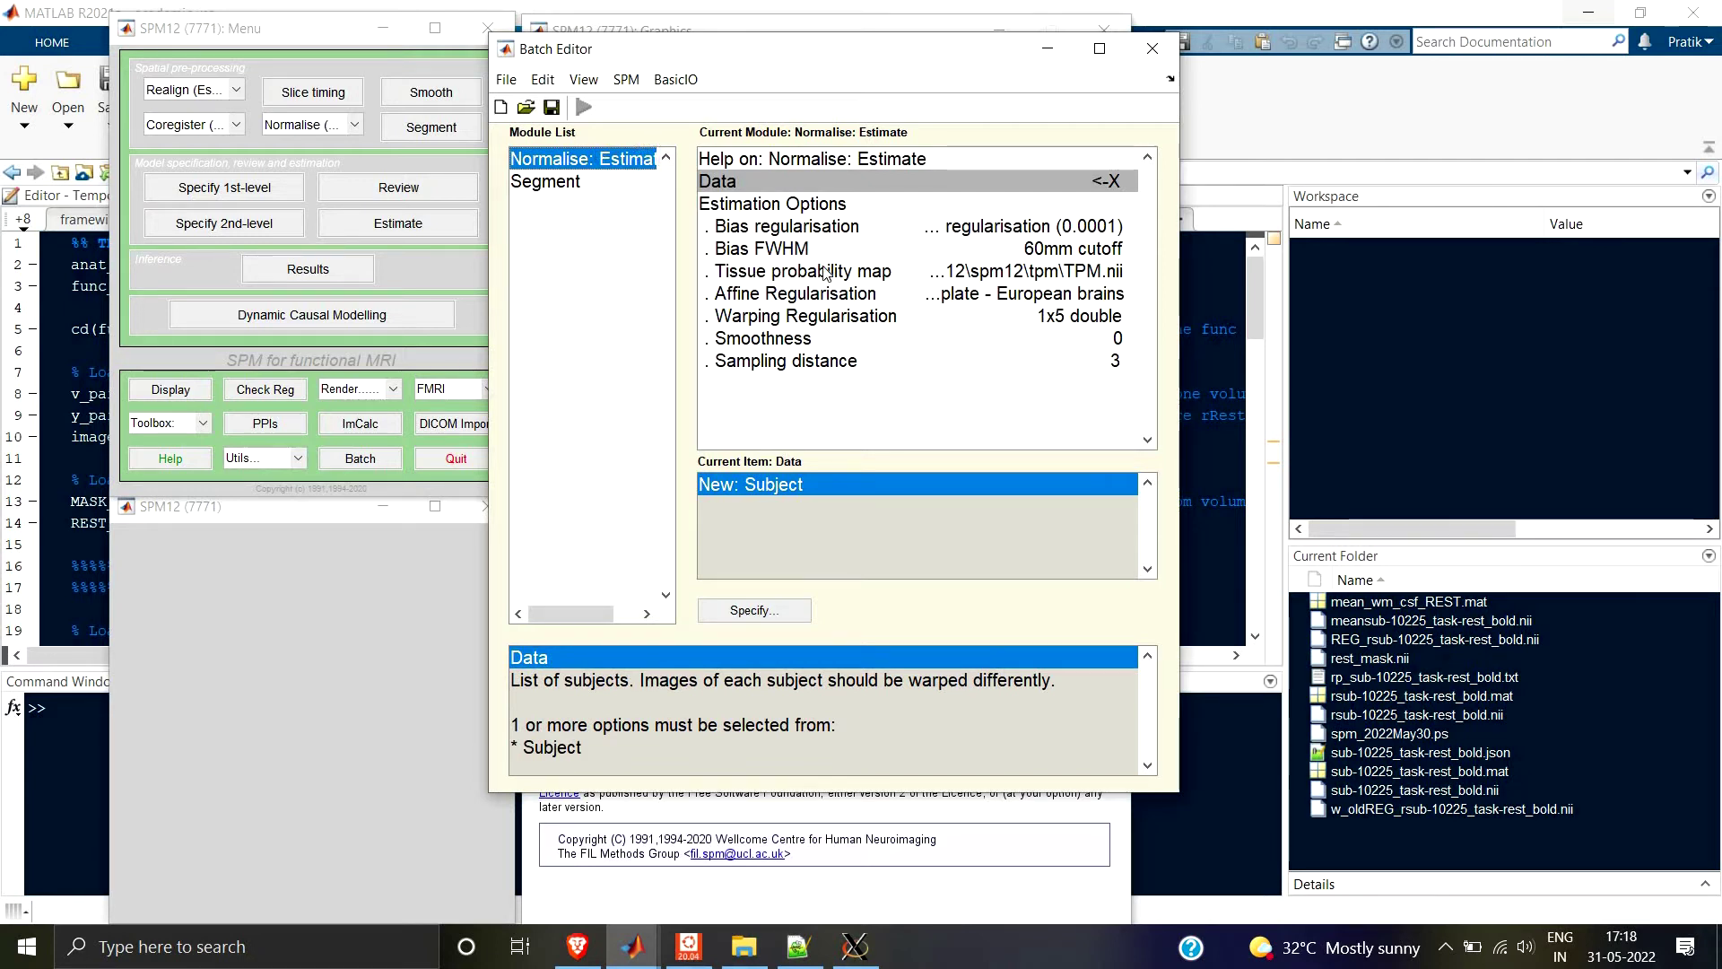
Check Segment's Deformation Fields choices, then bring FSLeyes with the MNI152 template forward.
click(560, 184)
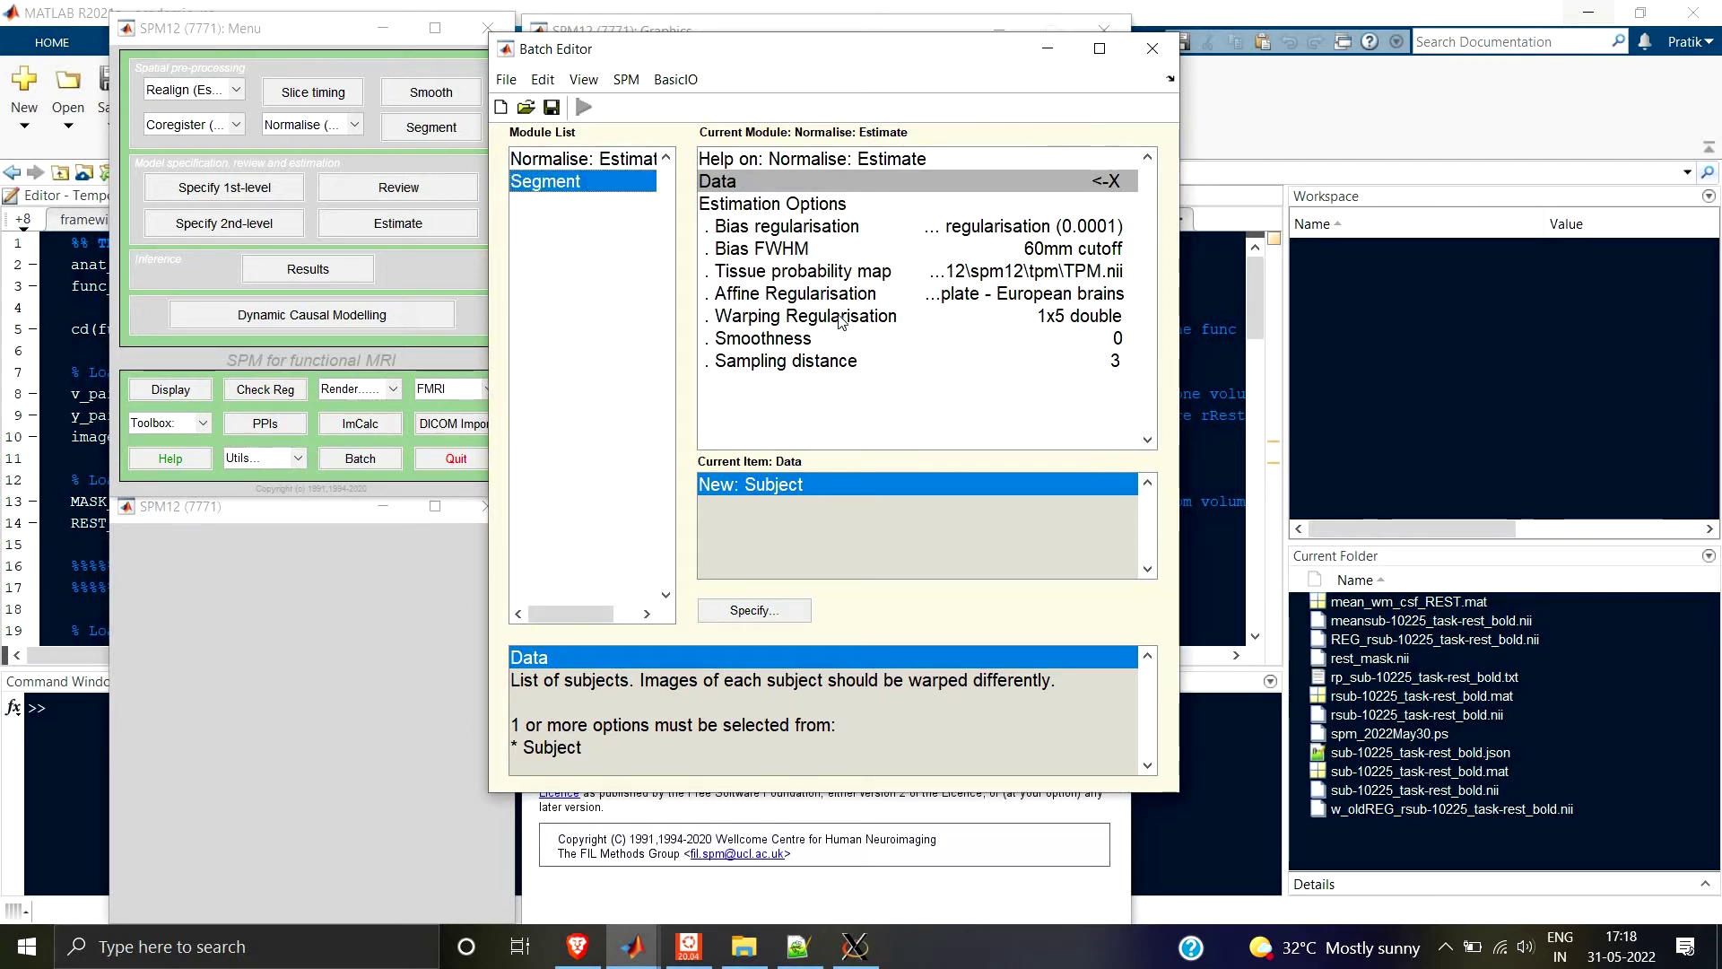
scroll(830, 399, down, 4)
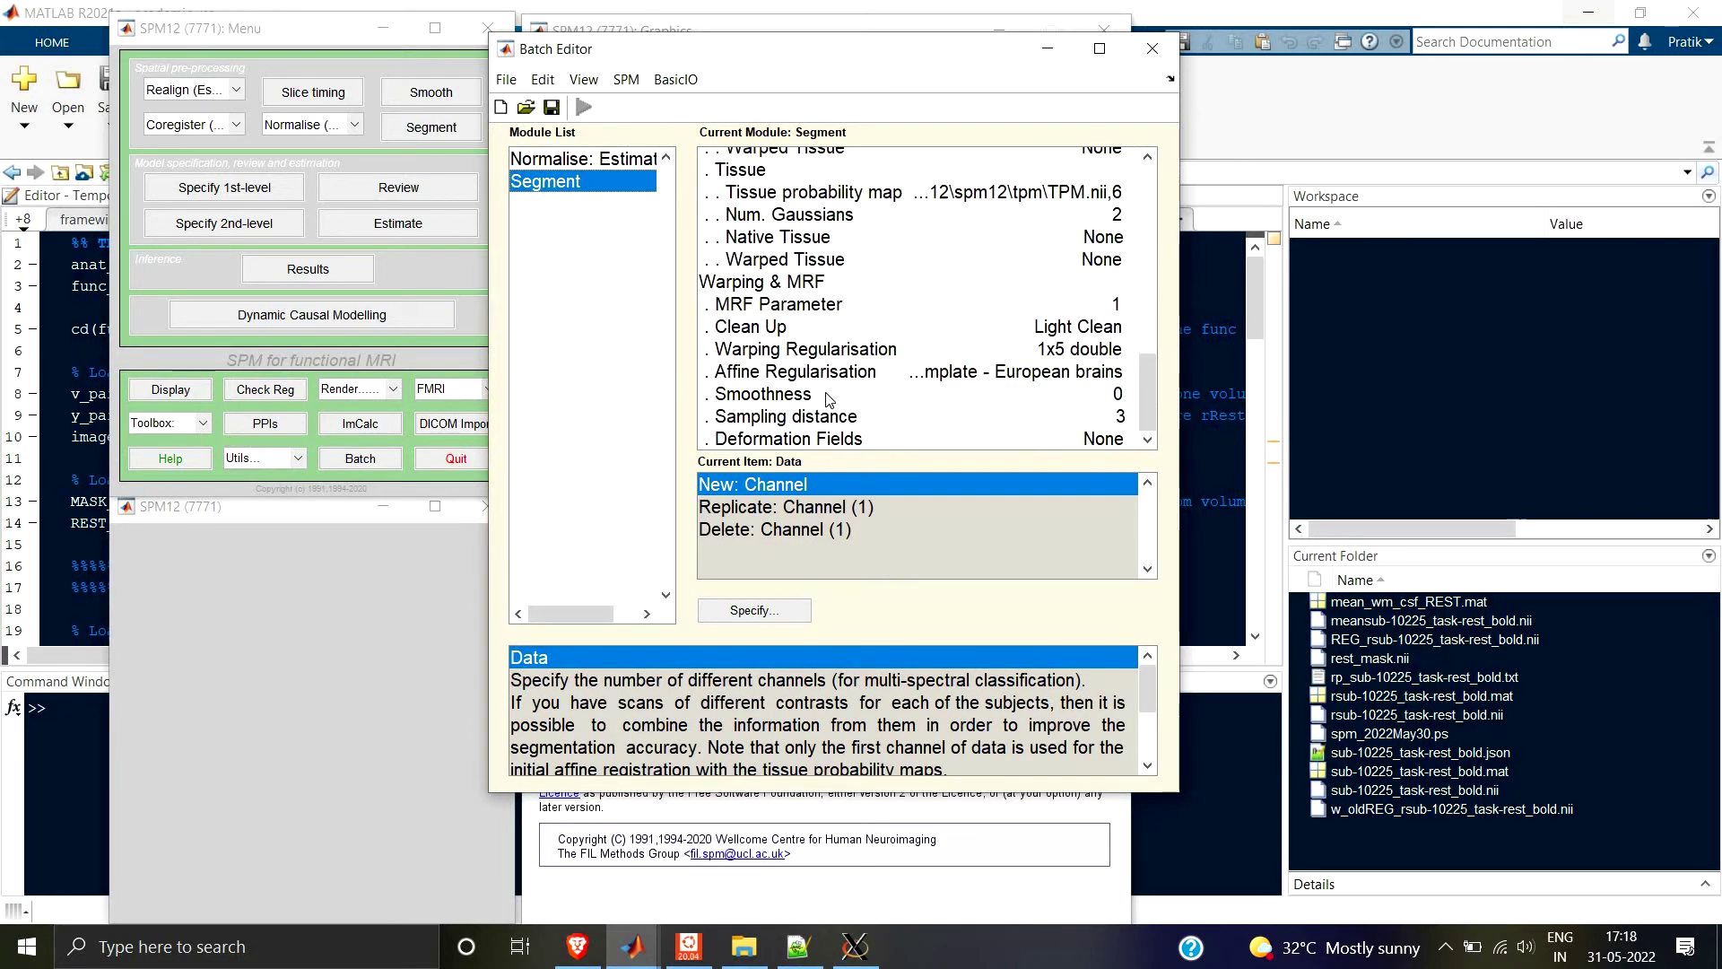
click(825, 442)
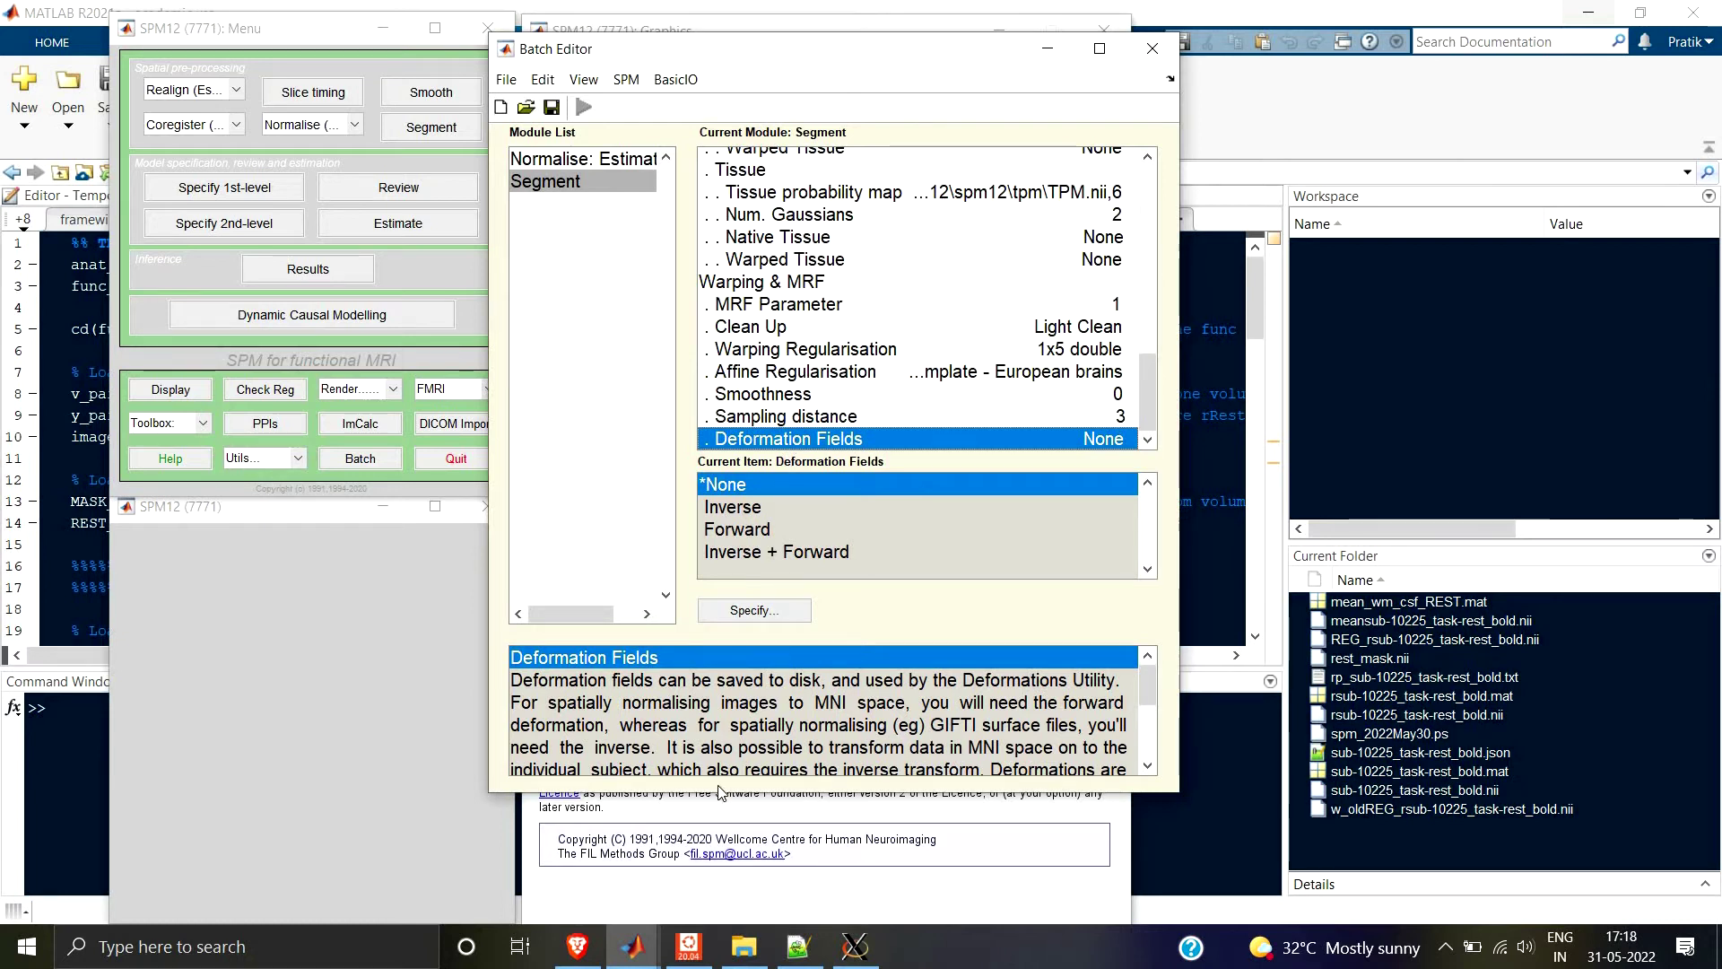
click(633, 946)
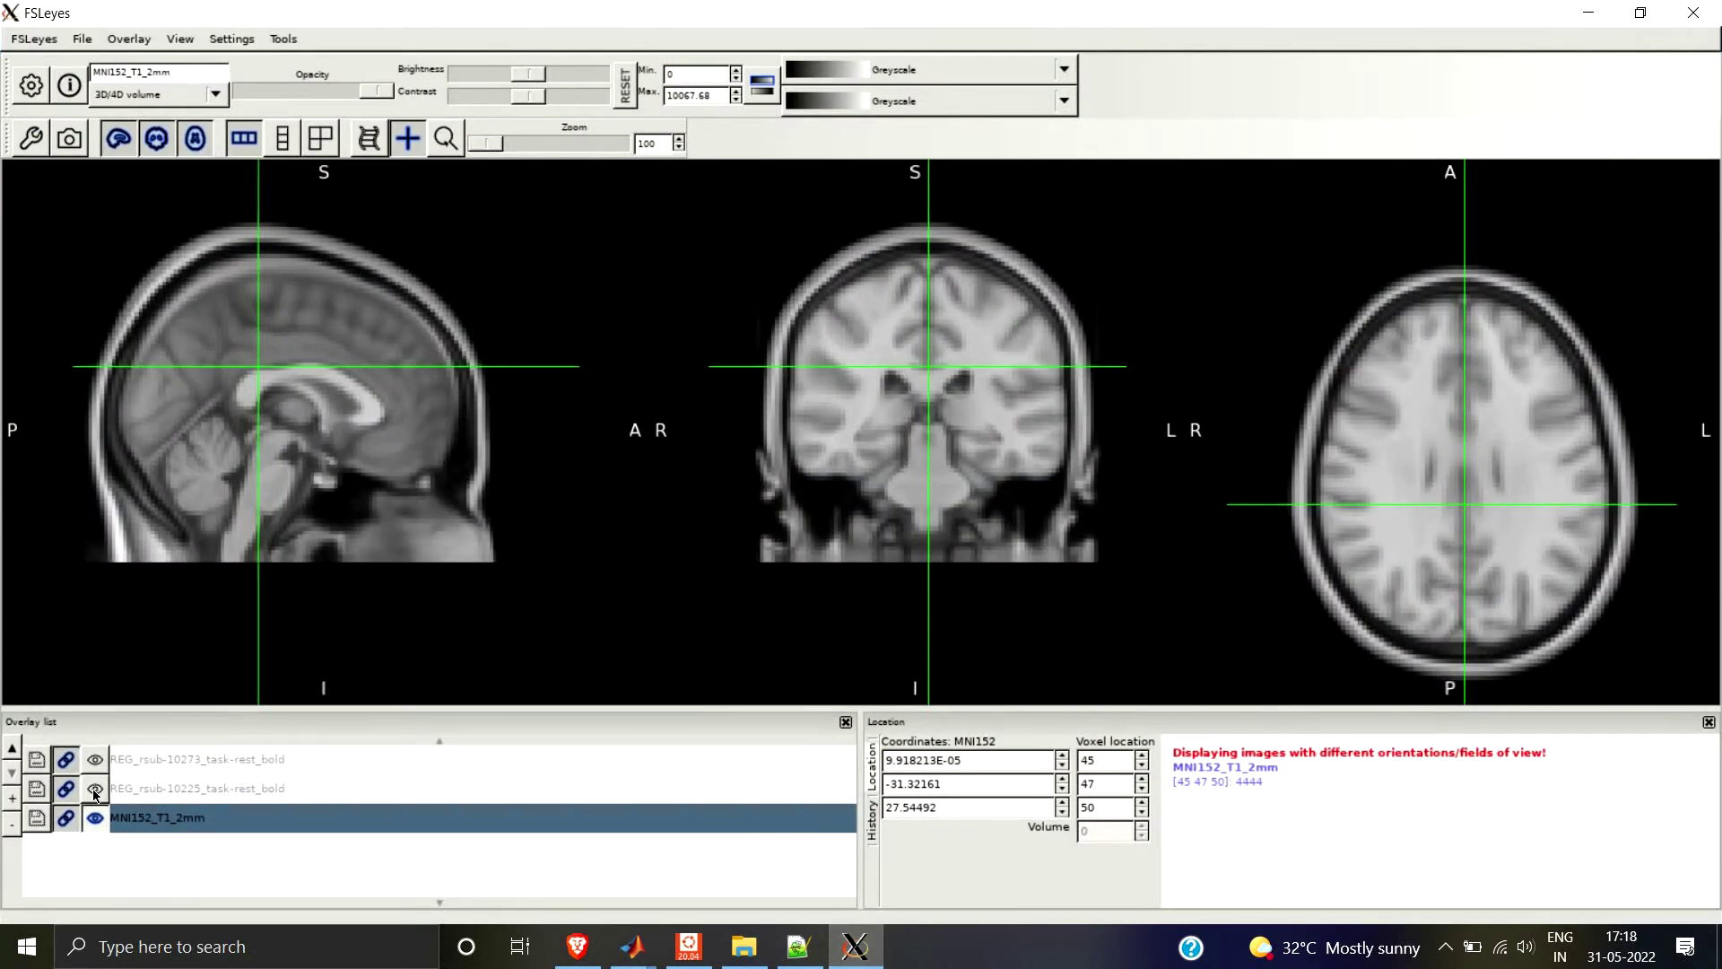
Flip the FSLeyes display between REG_rsub-10225 and the MNI152 template, then minimise FSLeyes.
click(95, 817)
click(95, 788)
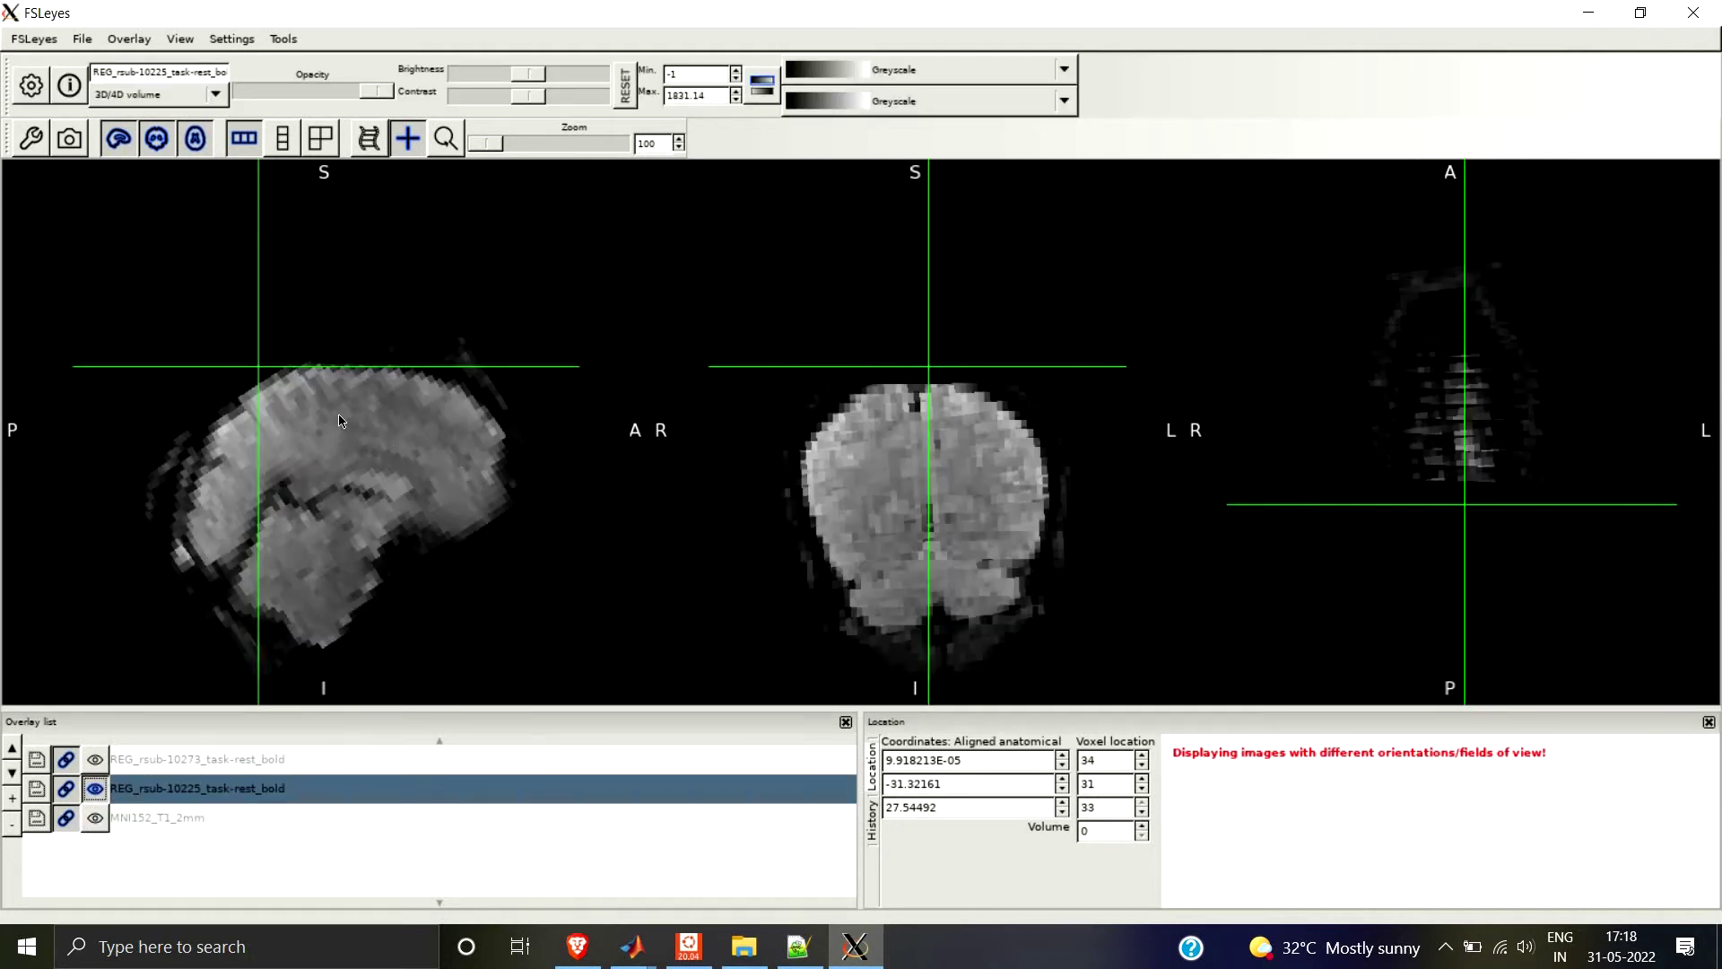
click(95, 793)
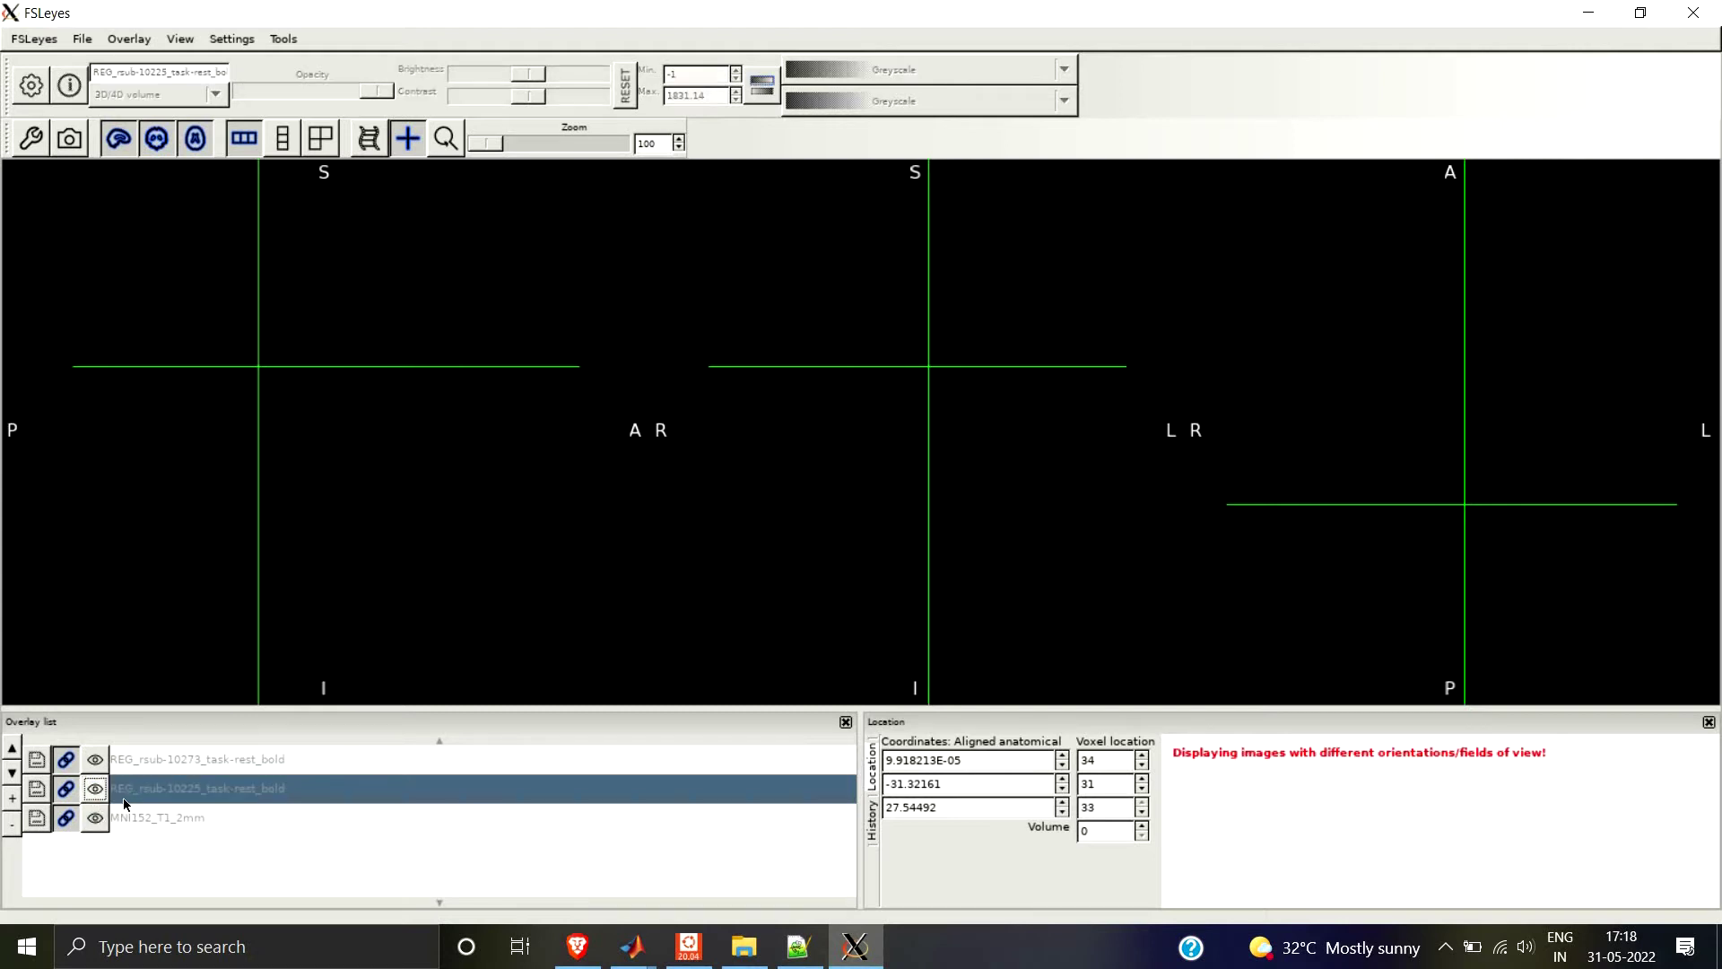
click(95, 817)
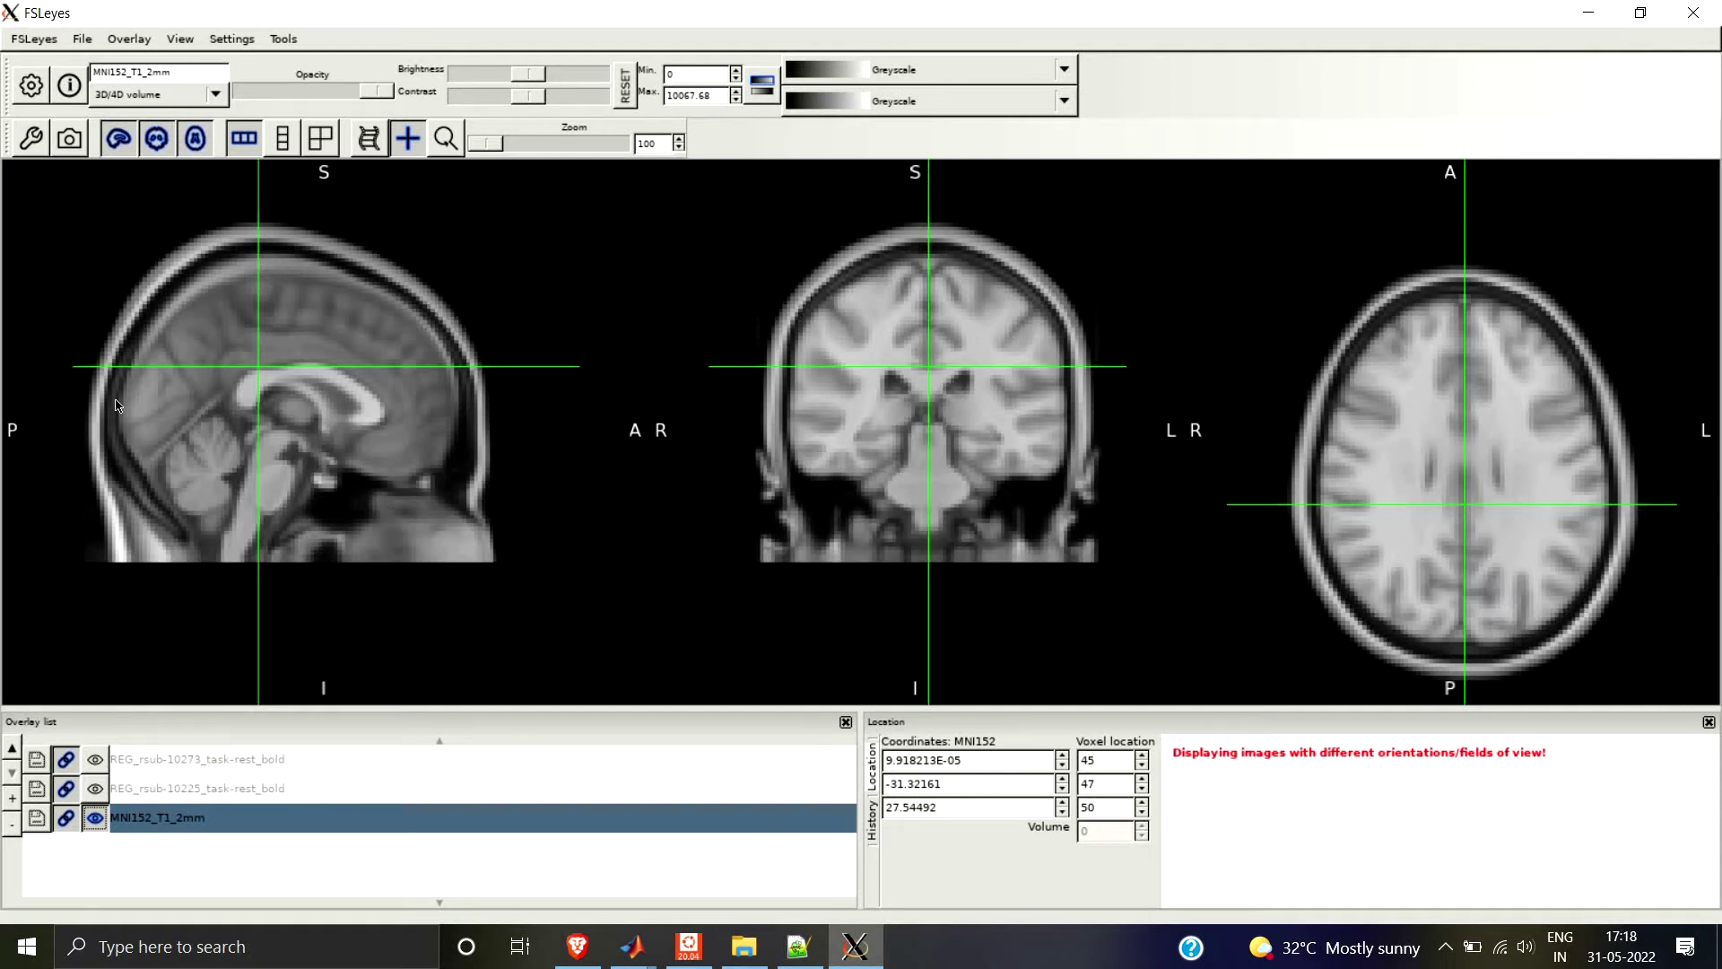
click(1576, 18)
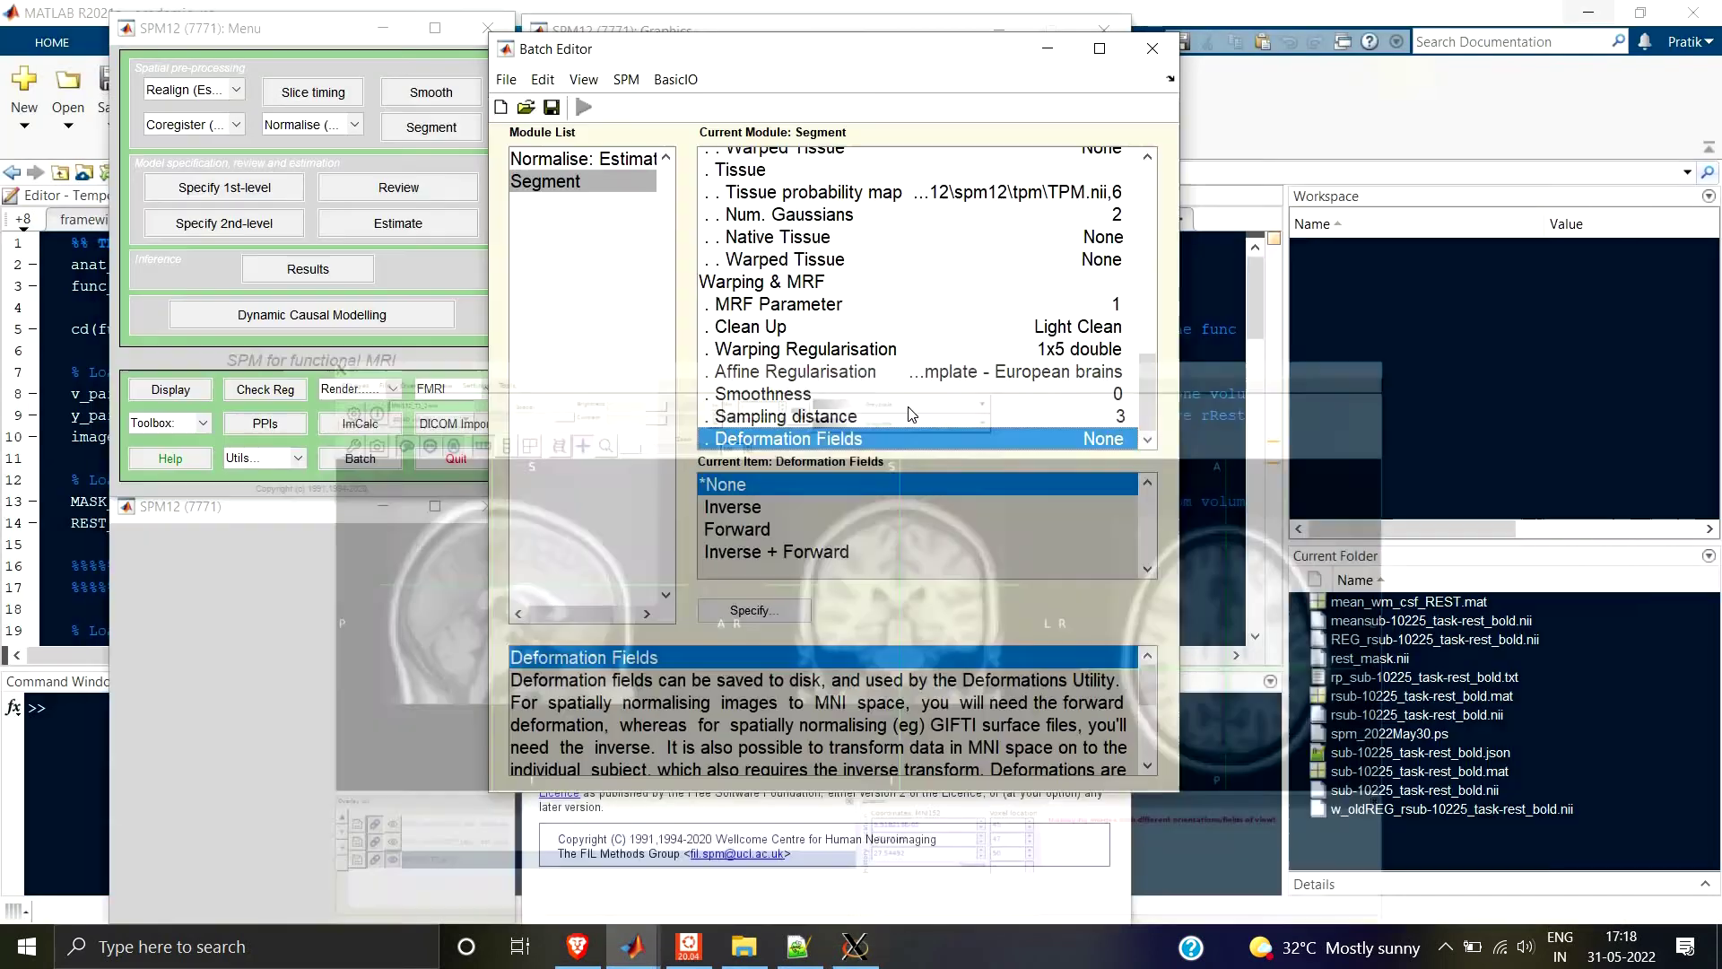
Set the Segment module's Deformation Fields to Inverse + Forward.
click(826, 529)
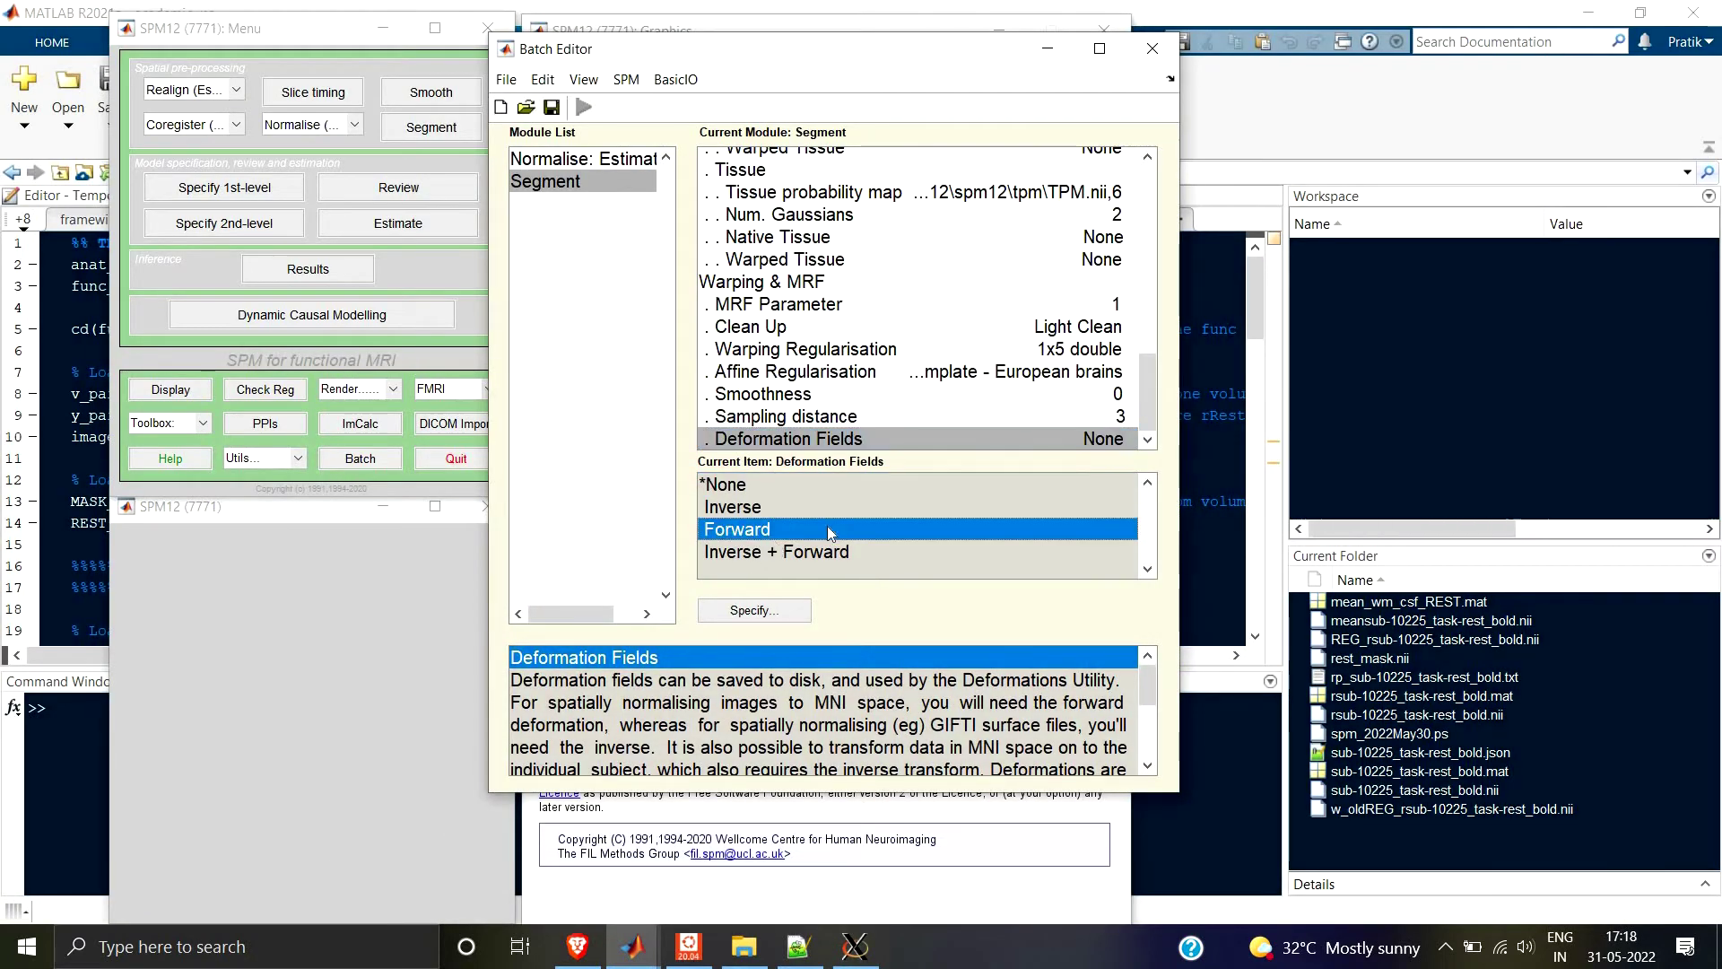
double_click(827, 528)
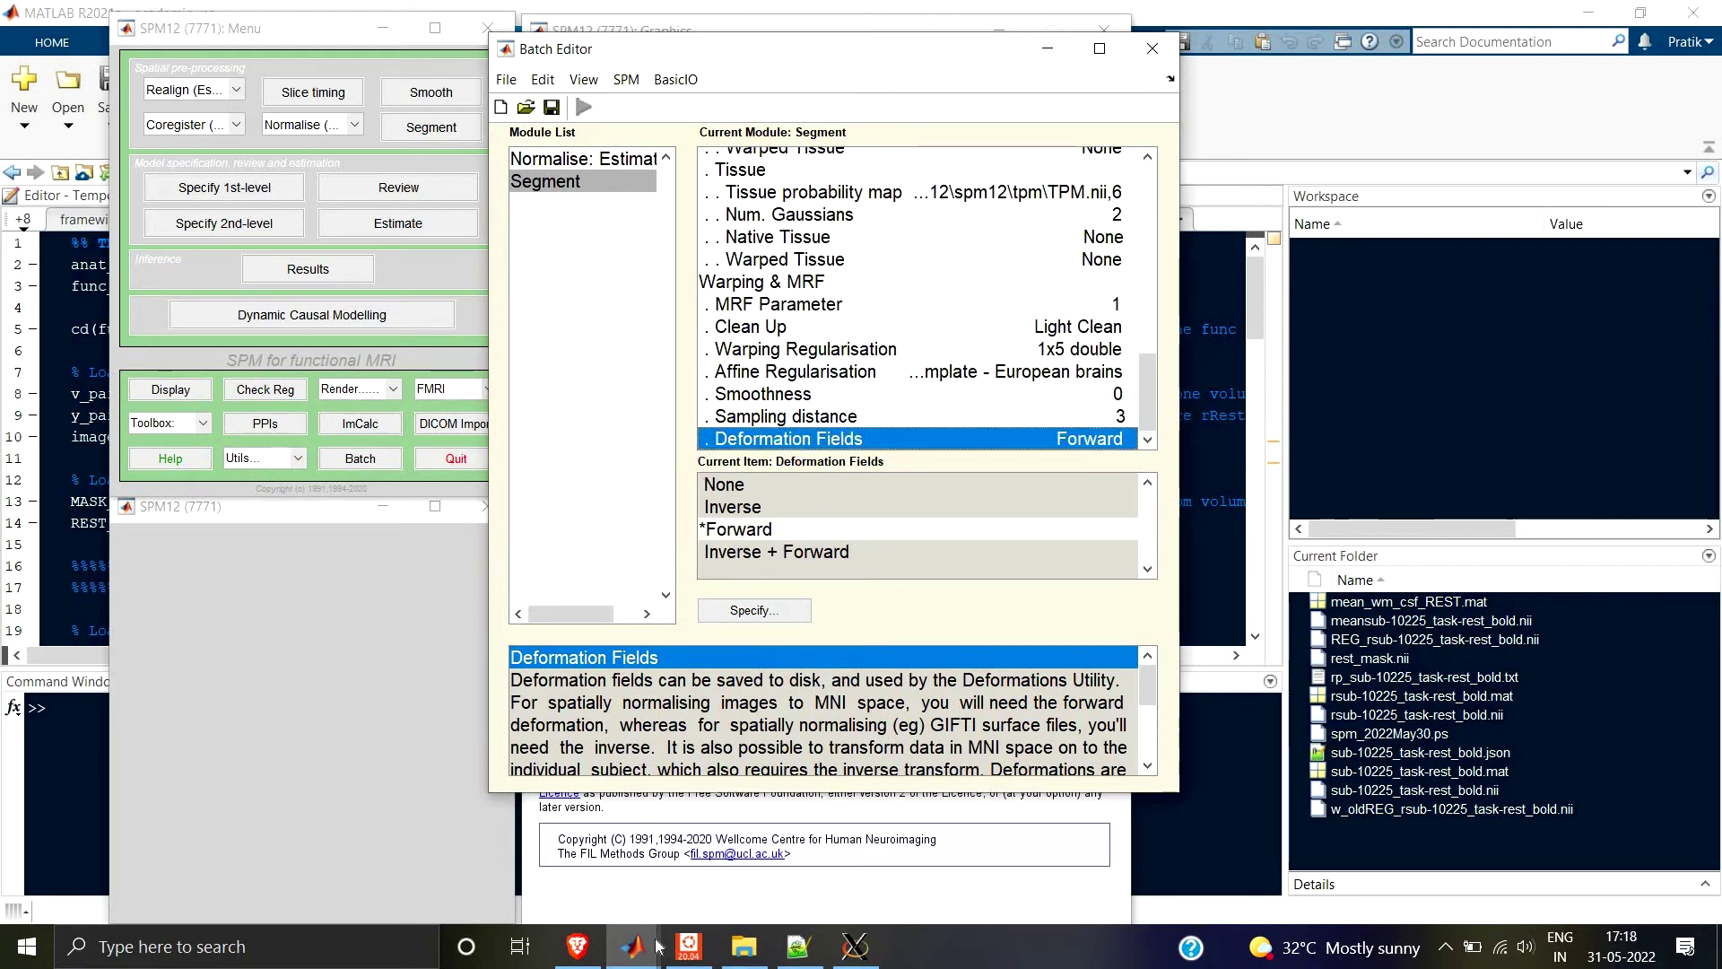
mouse_move(655, 952)
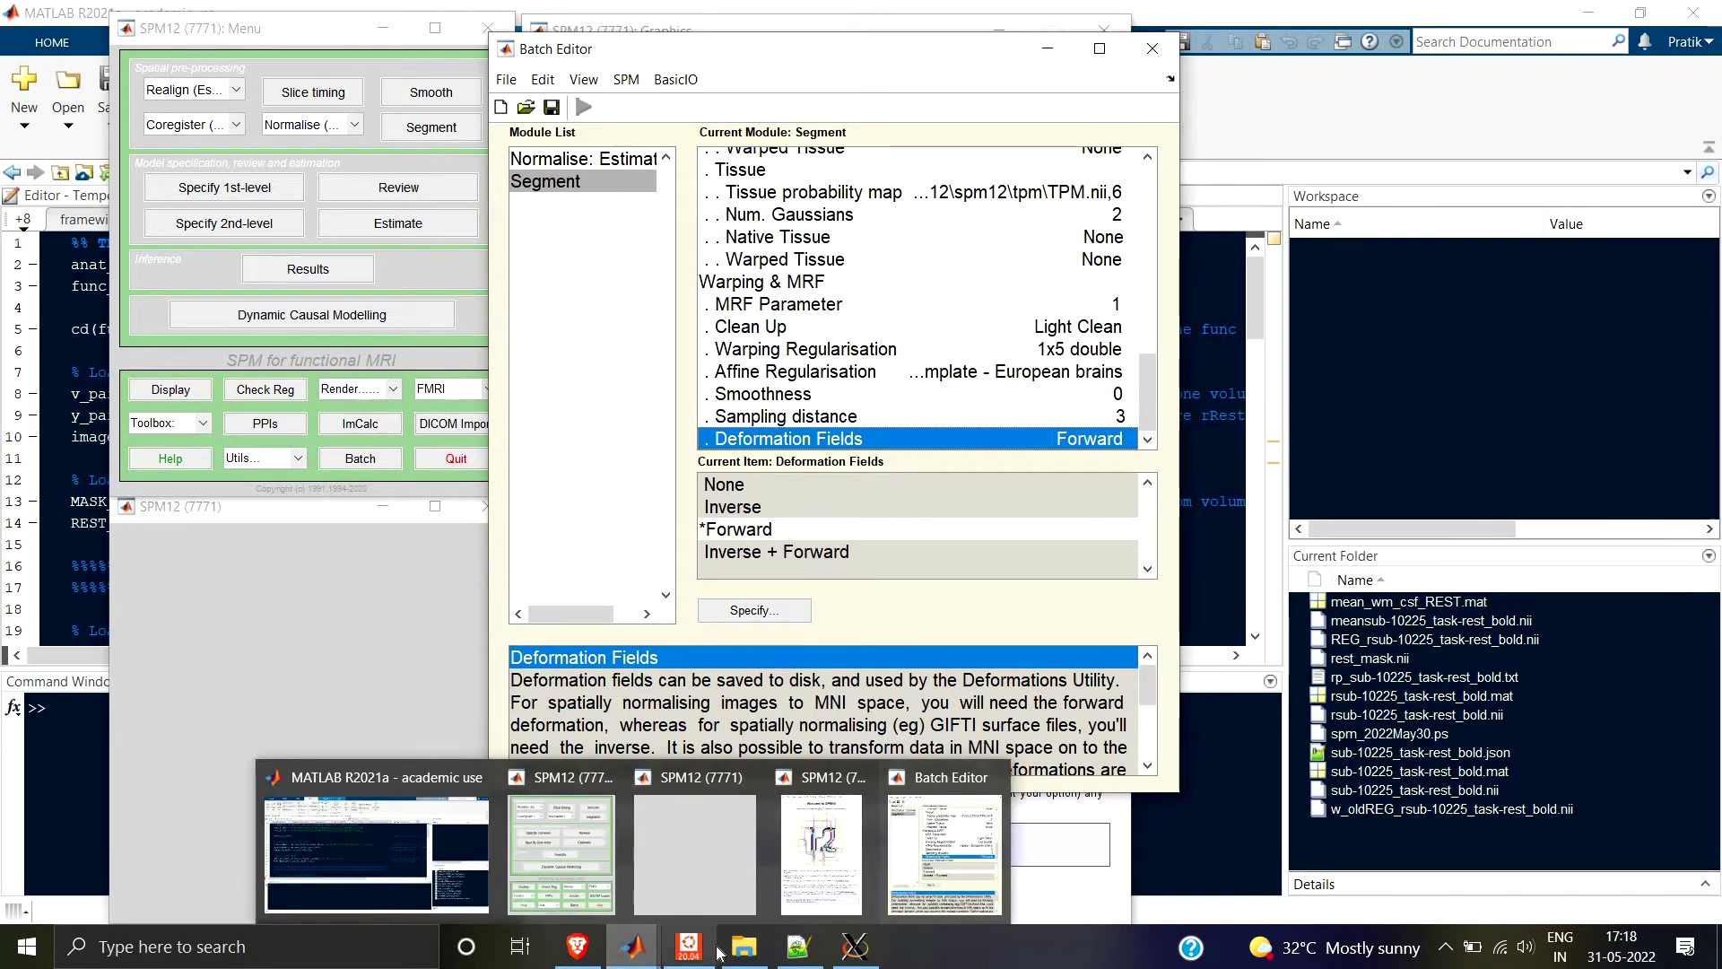
click(847, 951)
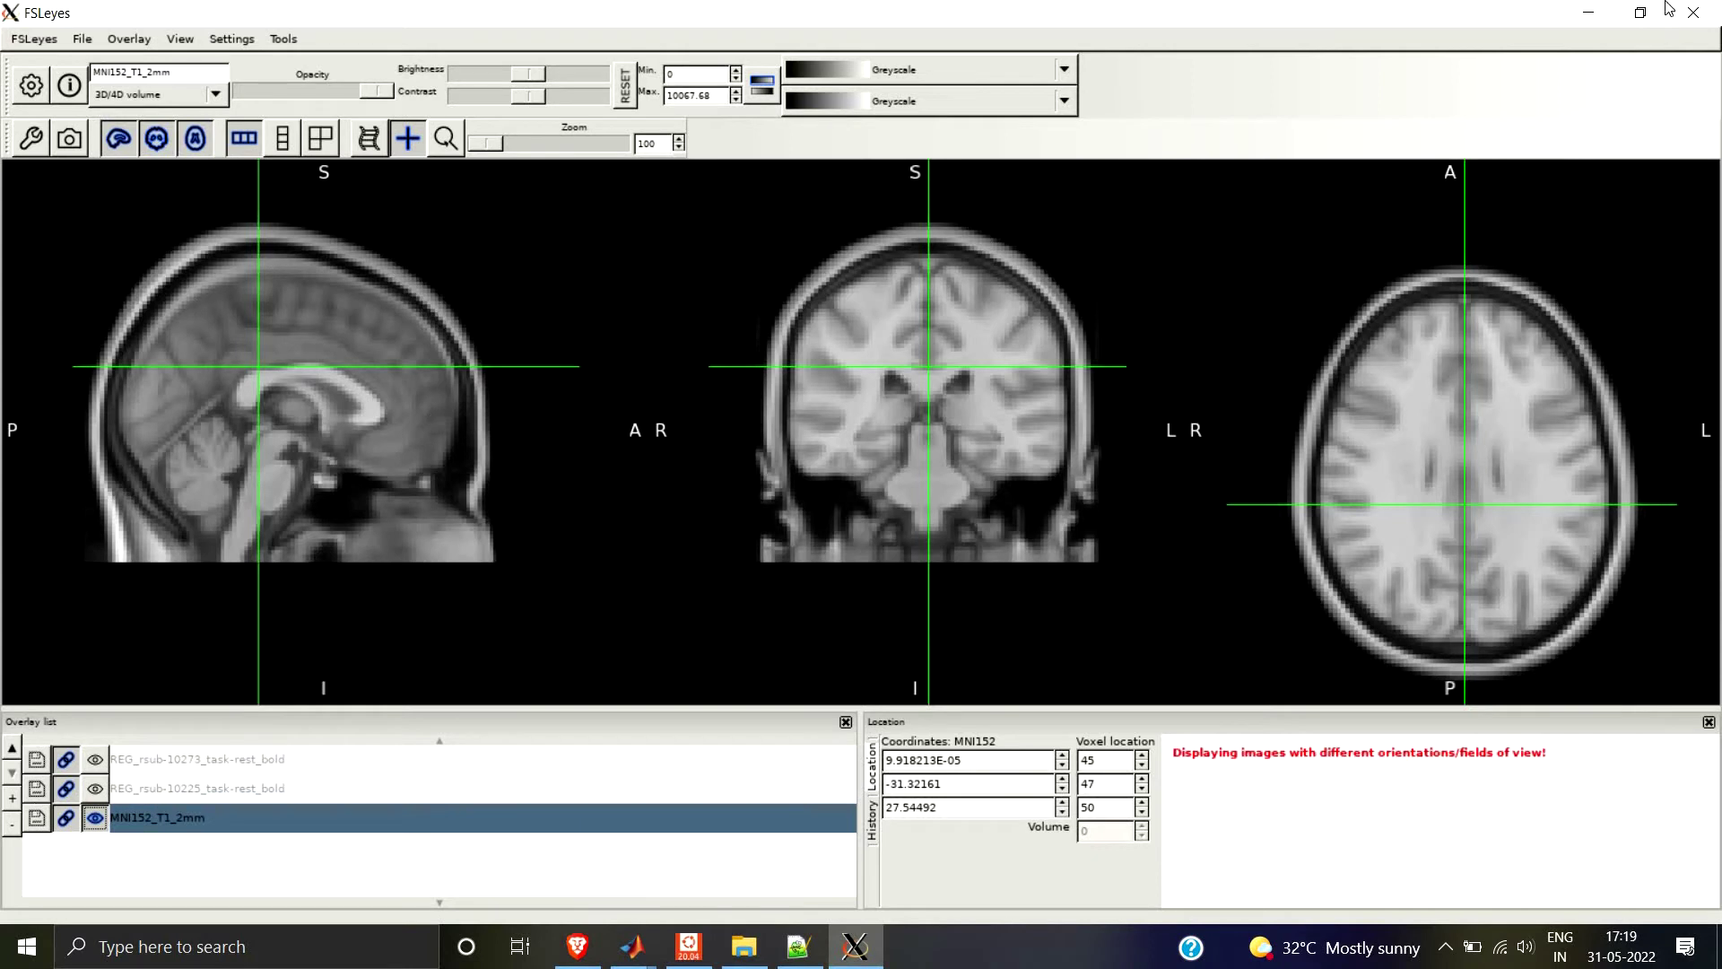
click(1588, 13)
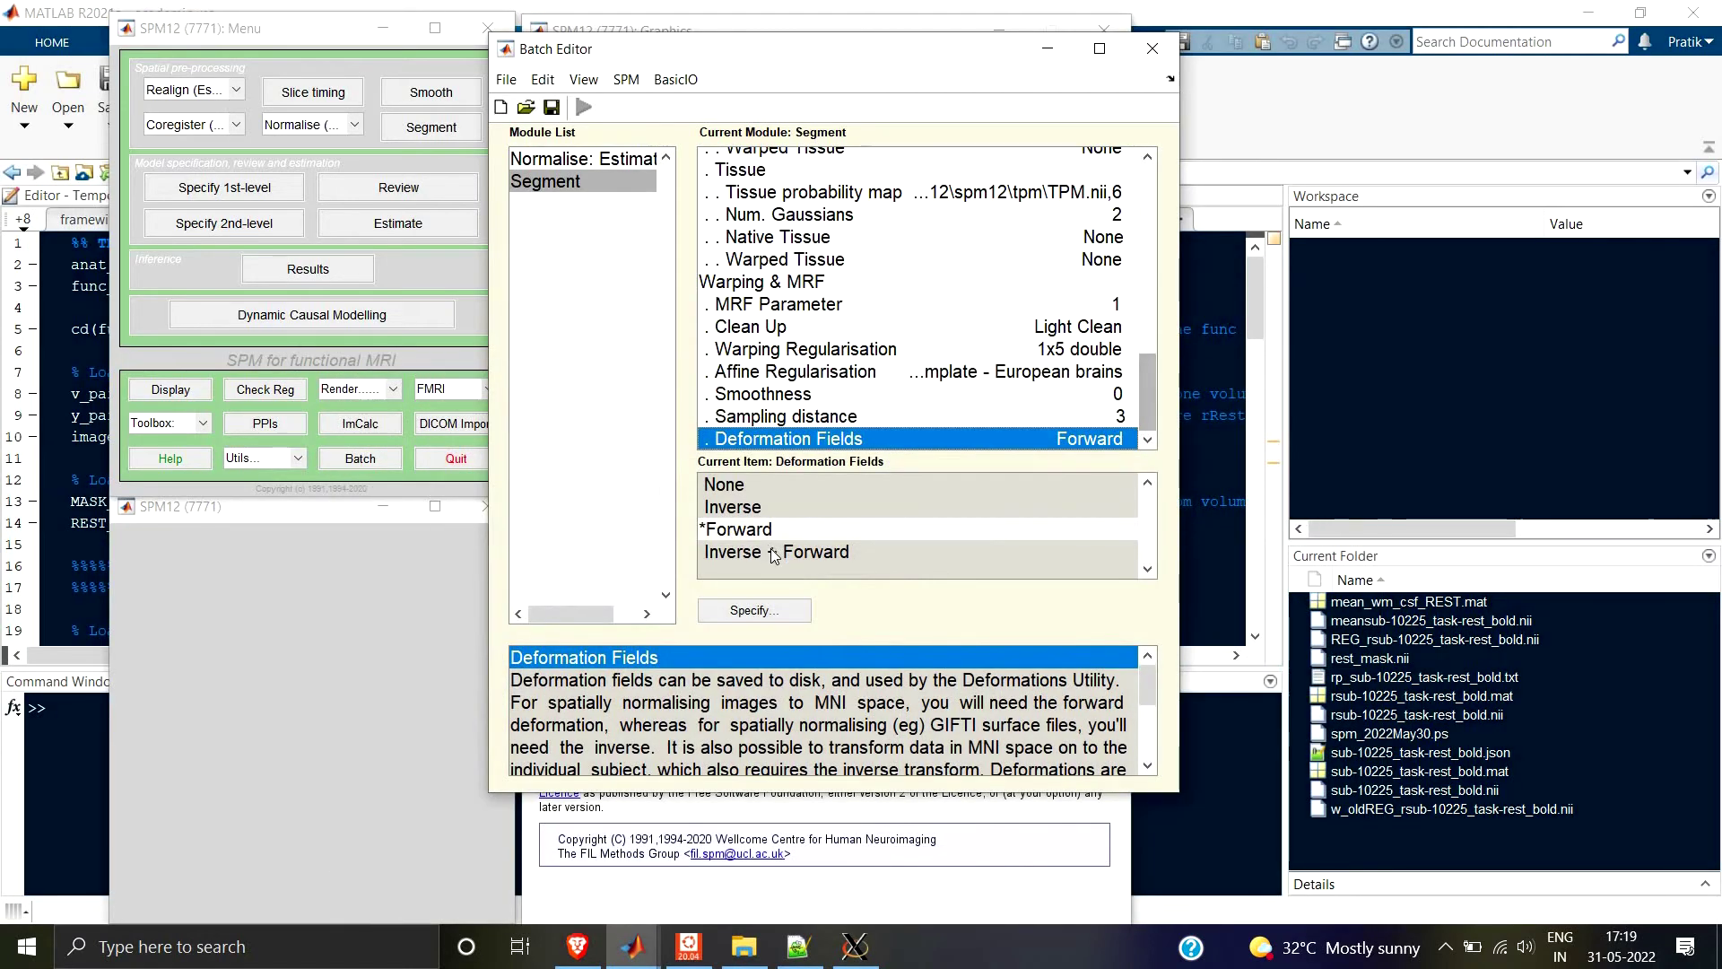
double_click(717, 508)
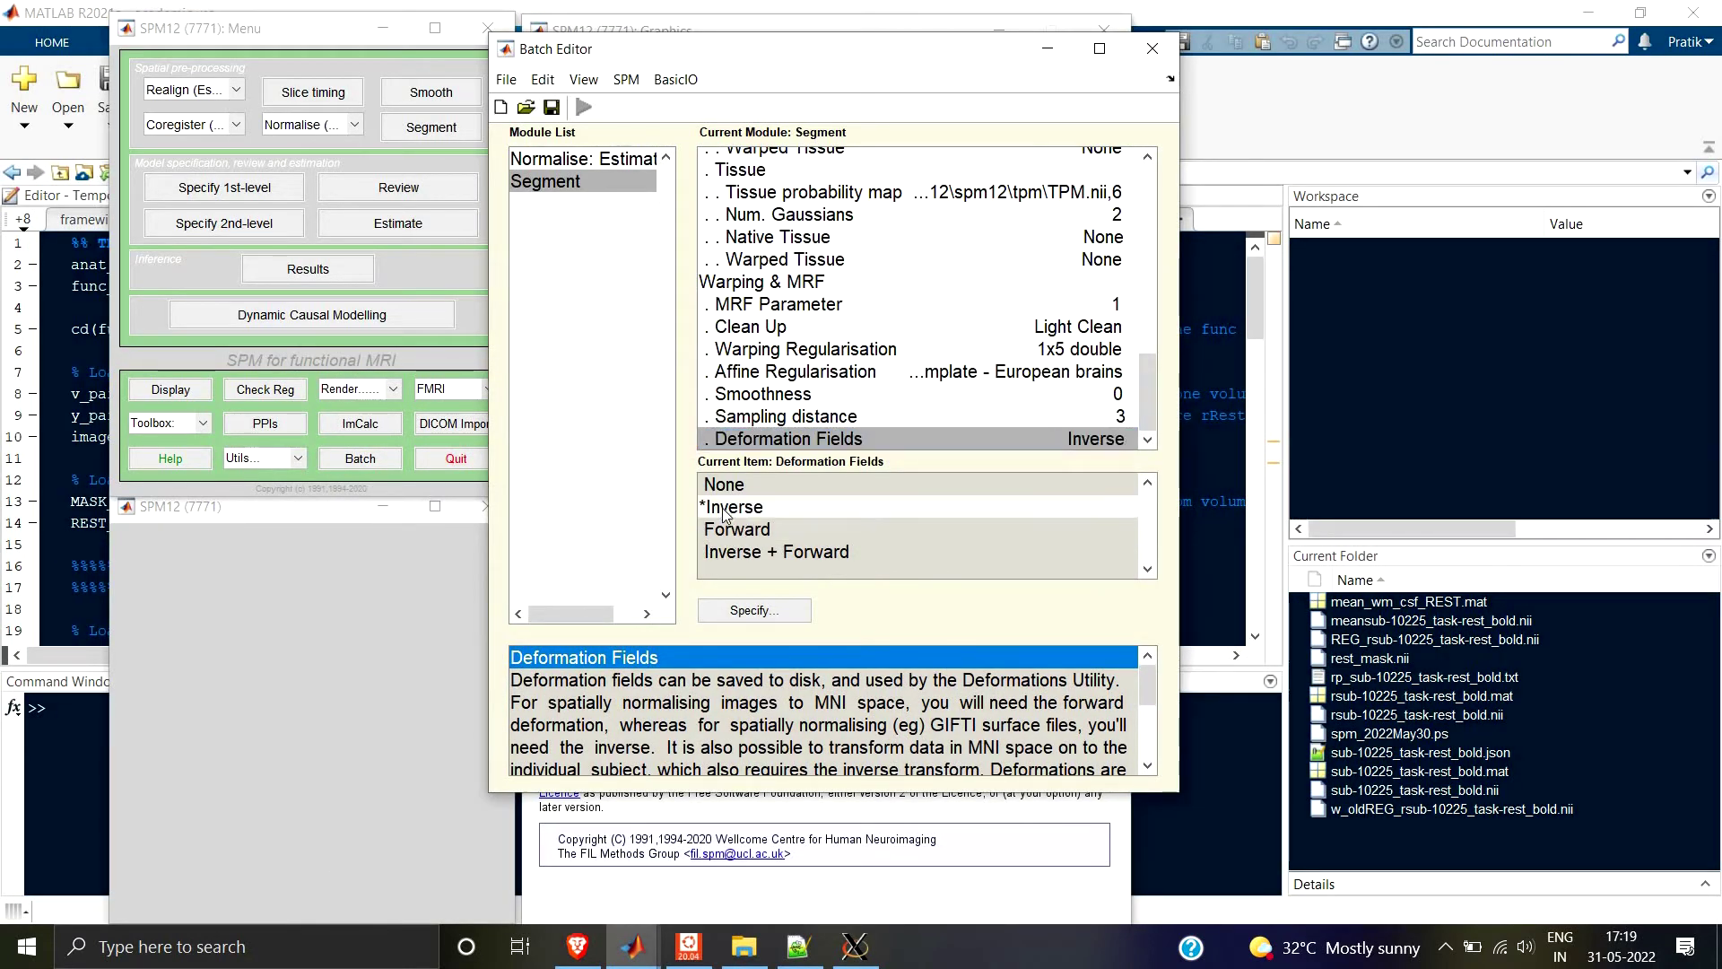
double_click(735, 551)
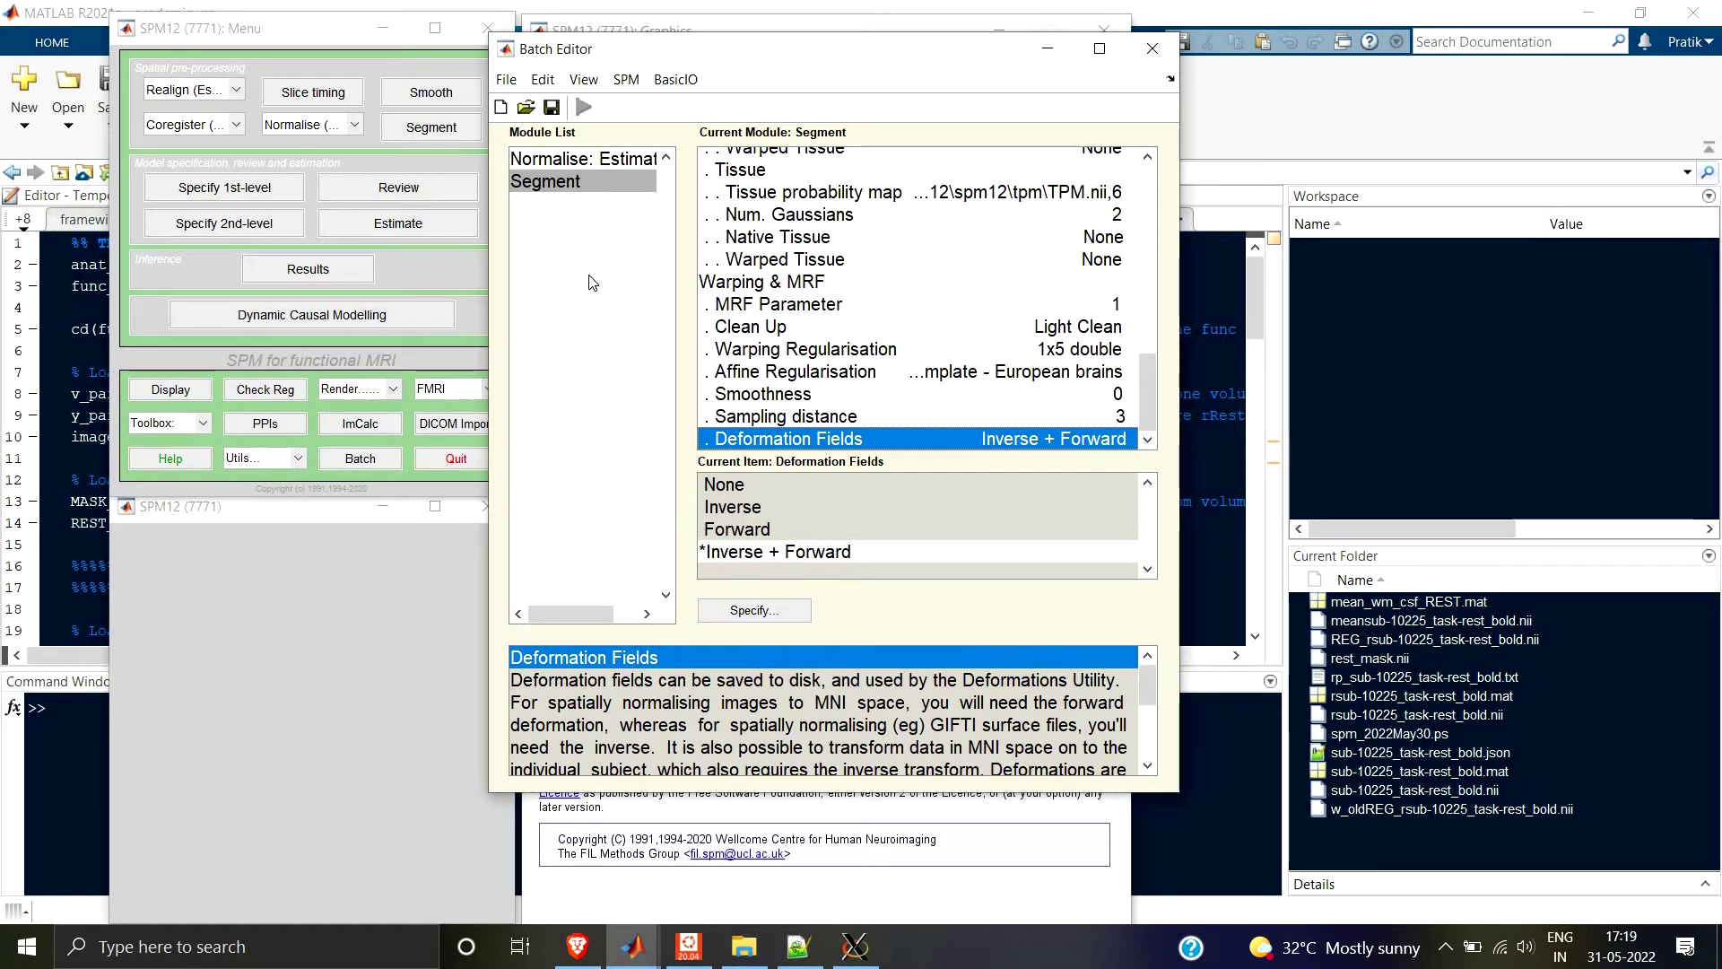
Review the Normalise: Estimate and Segment module options.
click(558, 158)
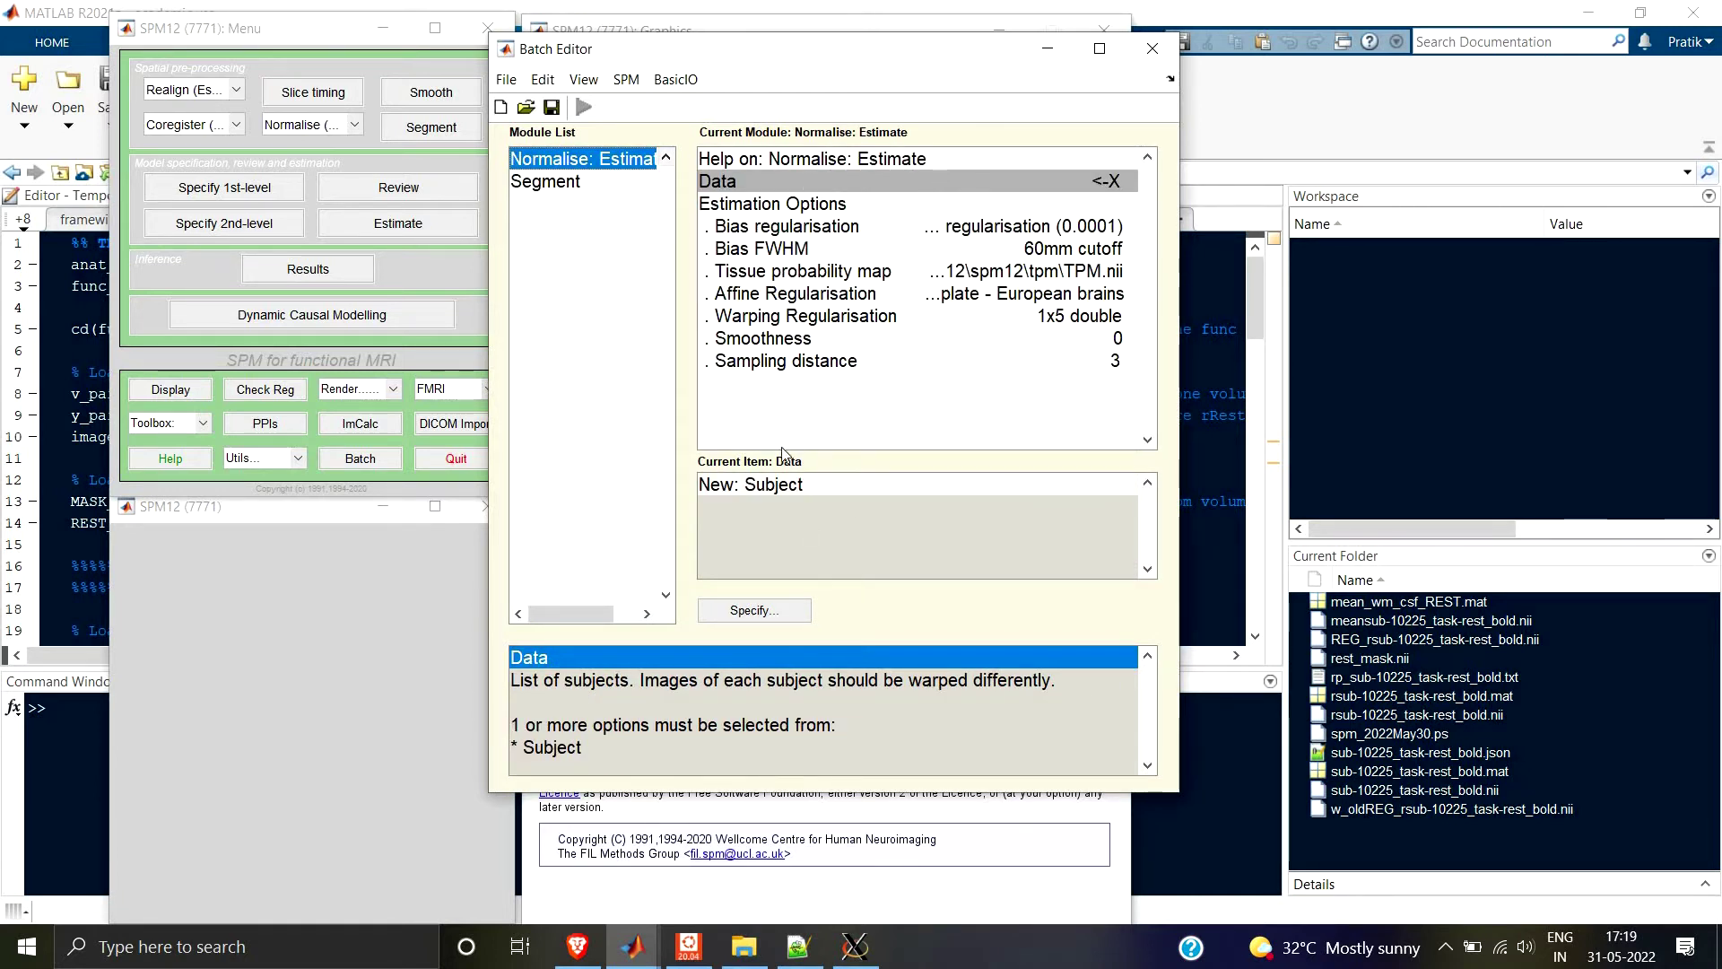
click(546, 188)
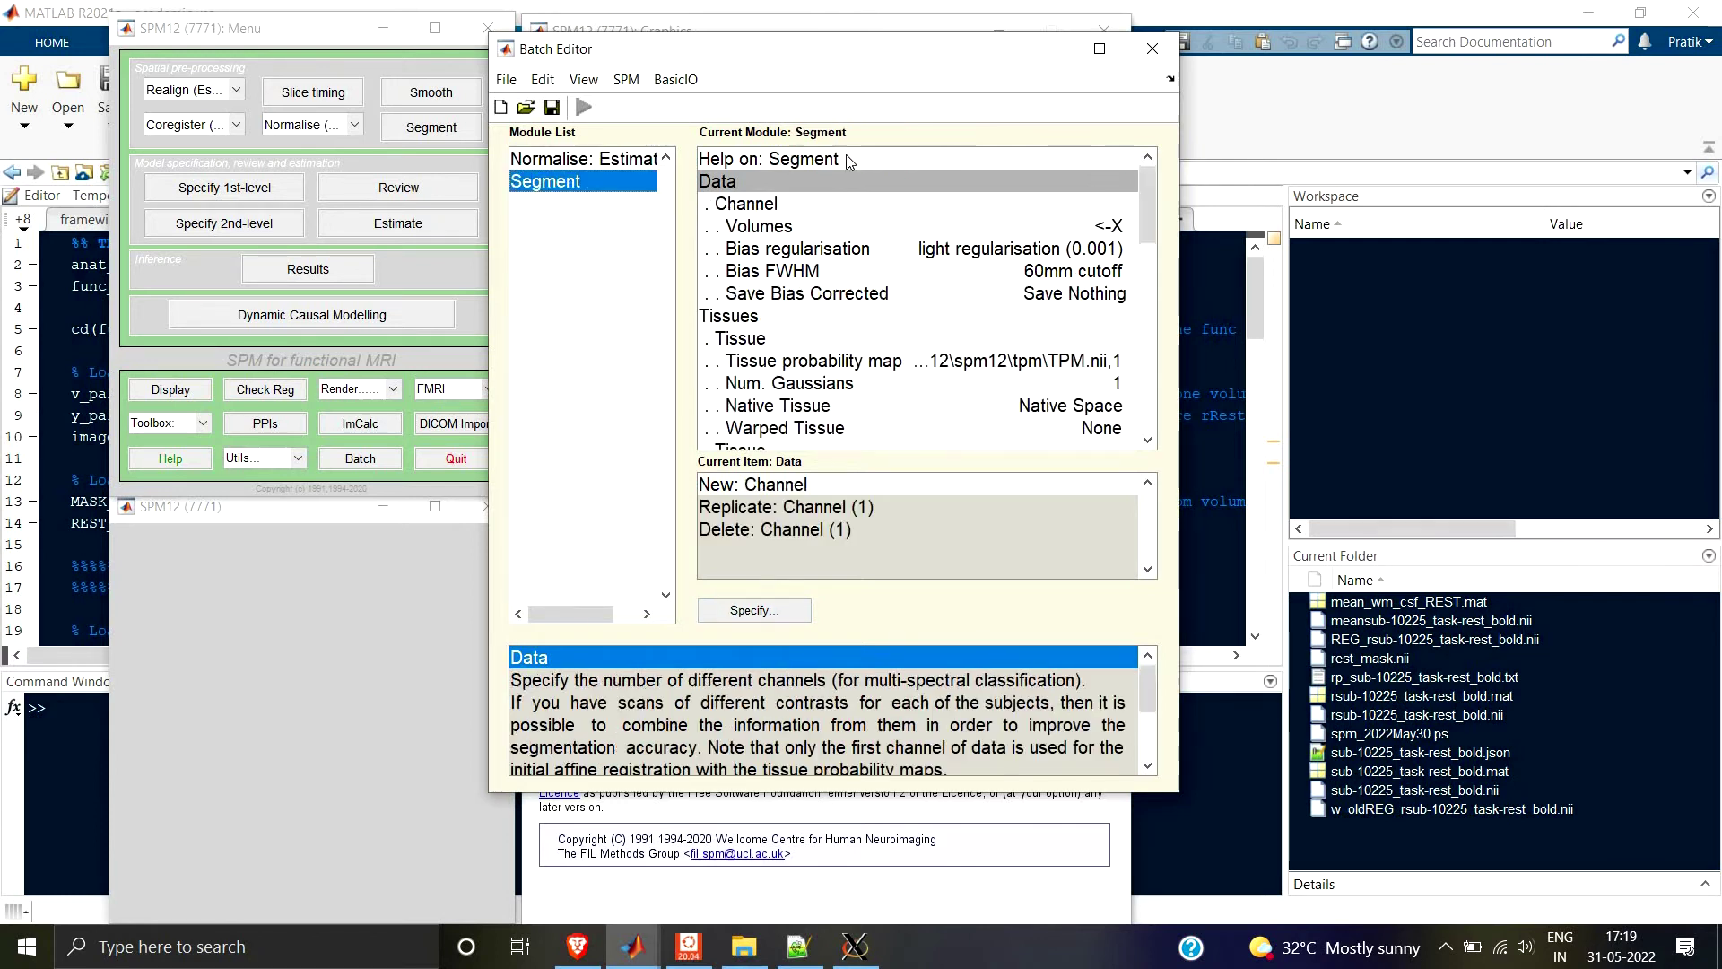
scroll(952, 305, down, 7)
scroll(951, 305, down, 5)
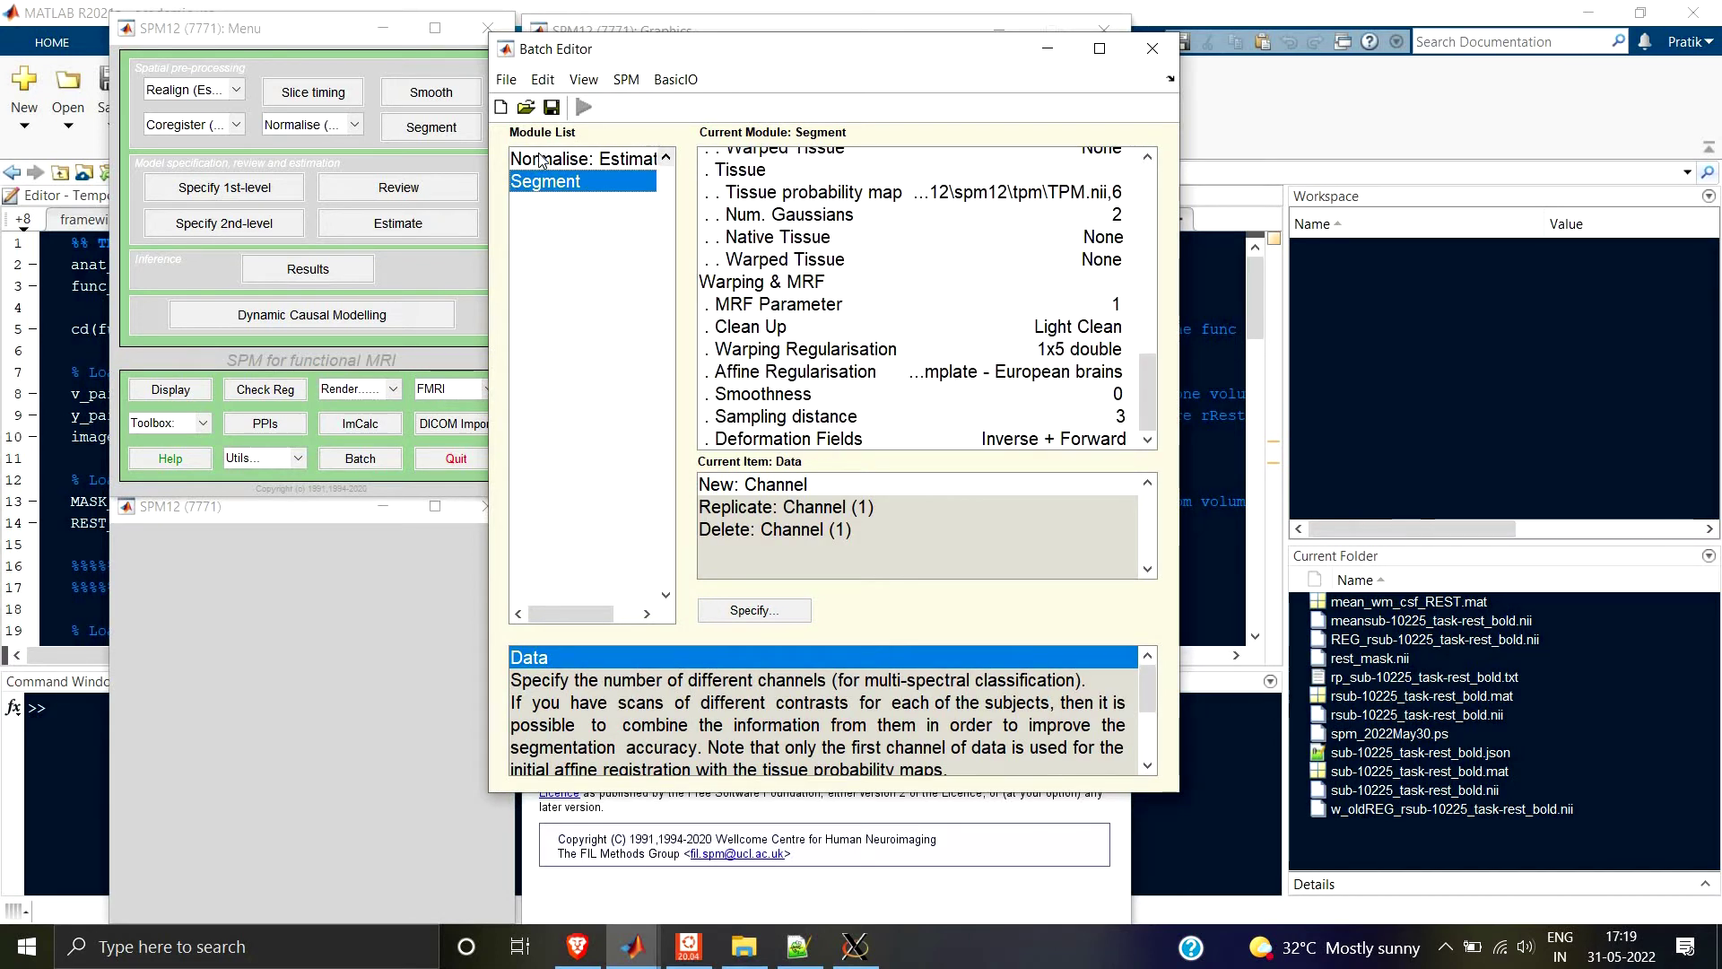
key(Up)
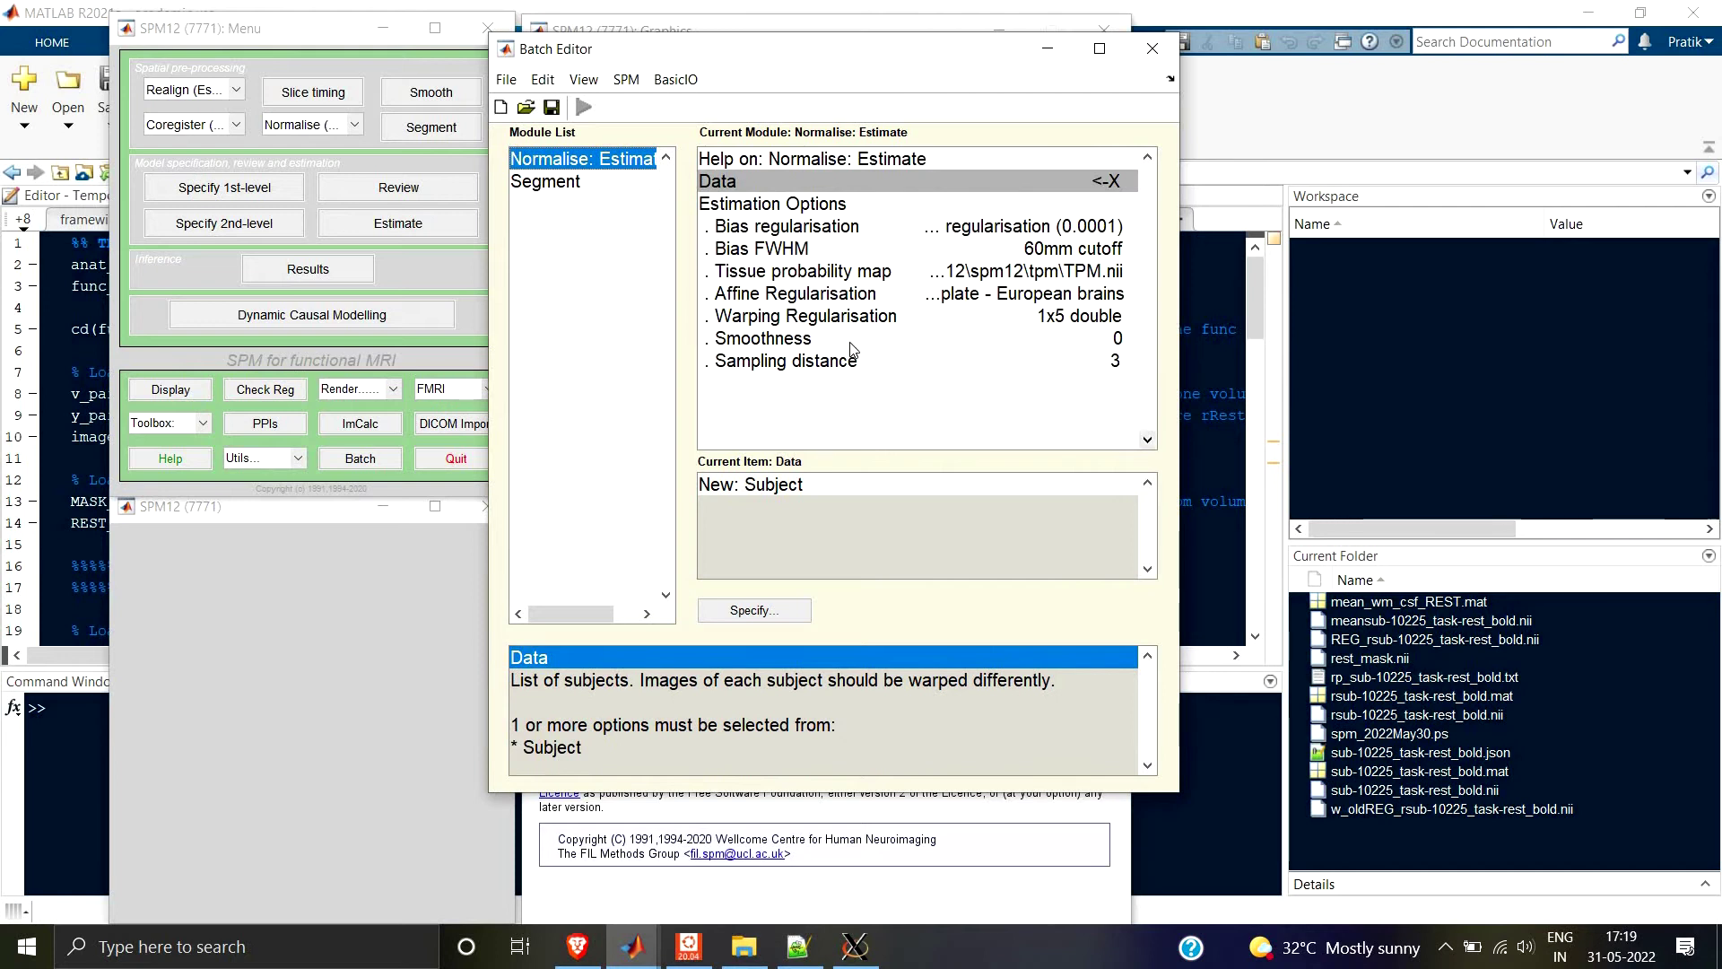
Delete the Normalise: Estimate module and add a Normalise: Write module.
right_click(543, 162)
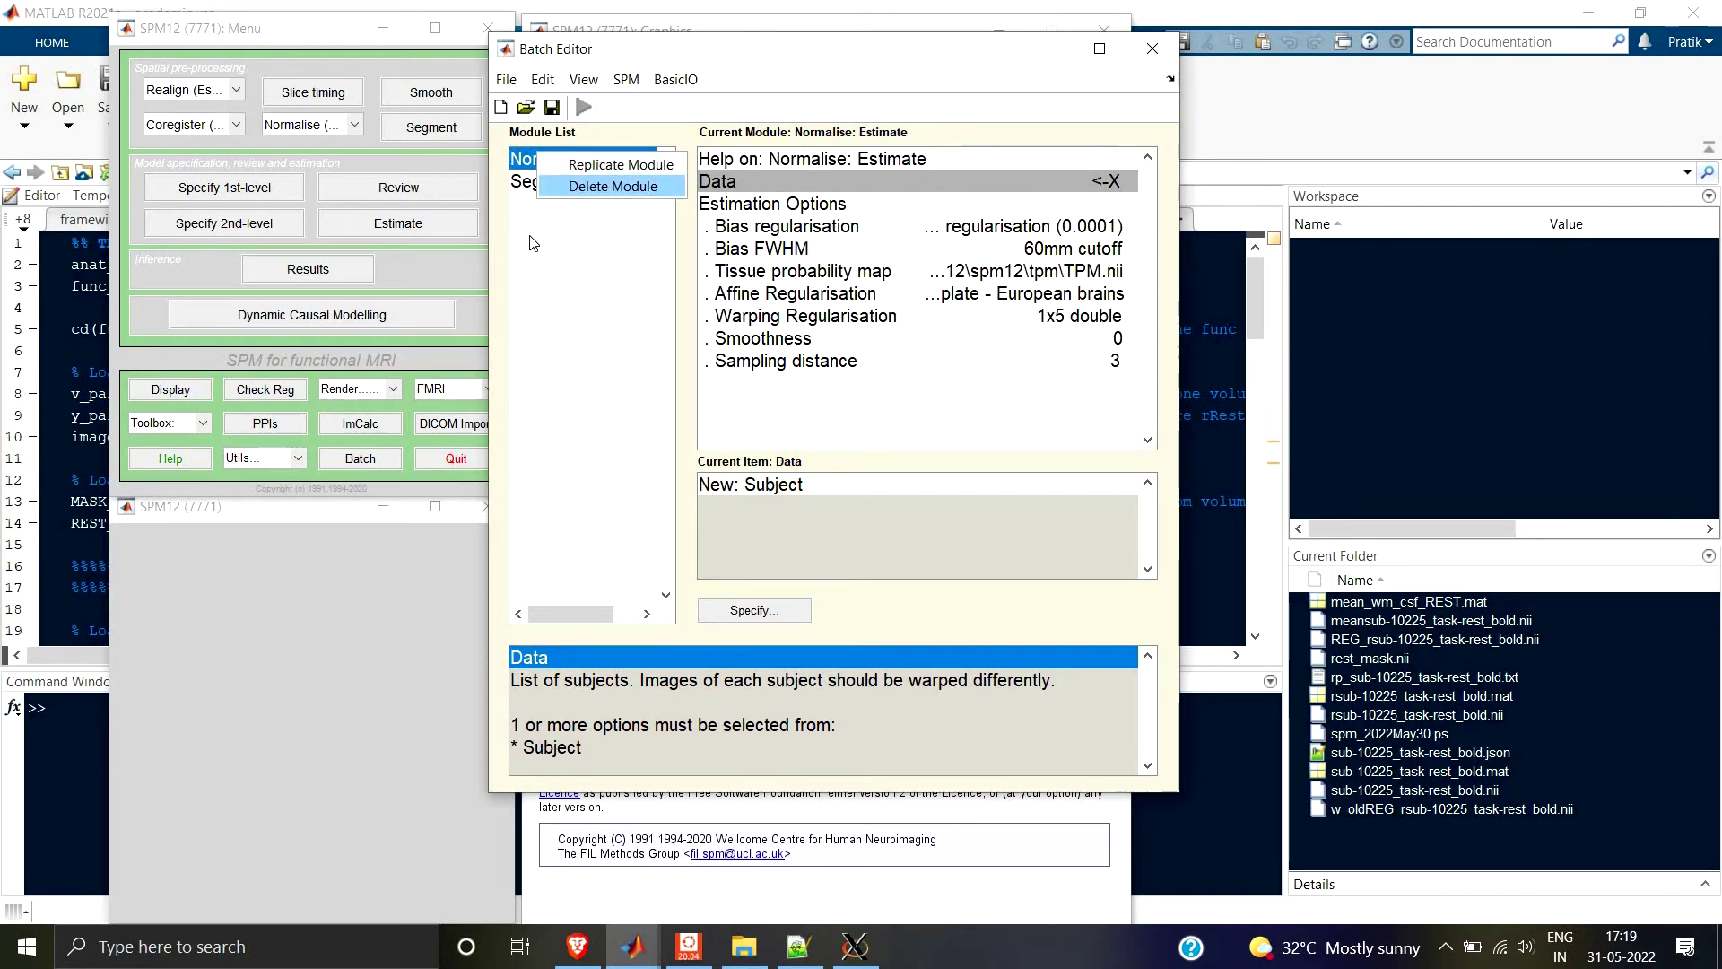
click(583, 186)
click(354, 127)
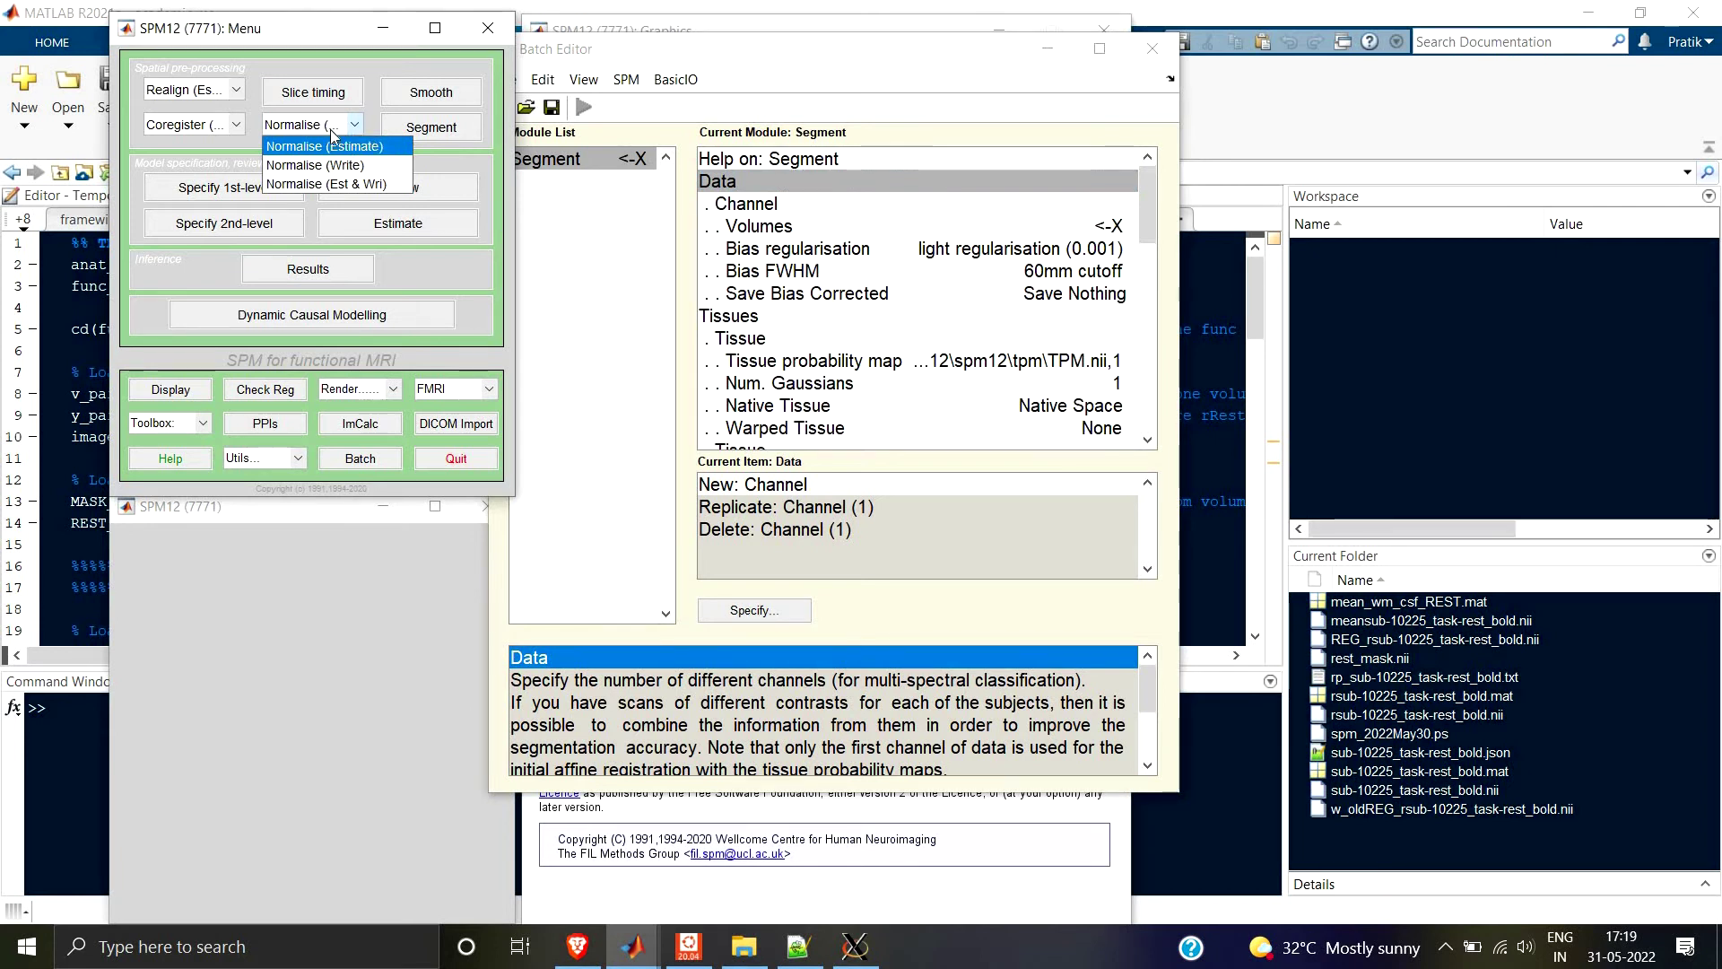
click(631, 586)
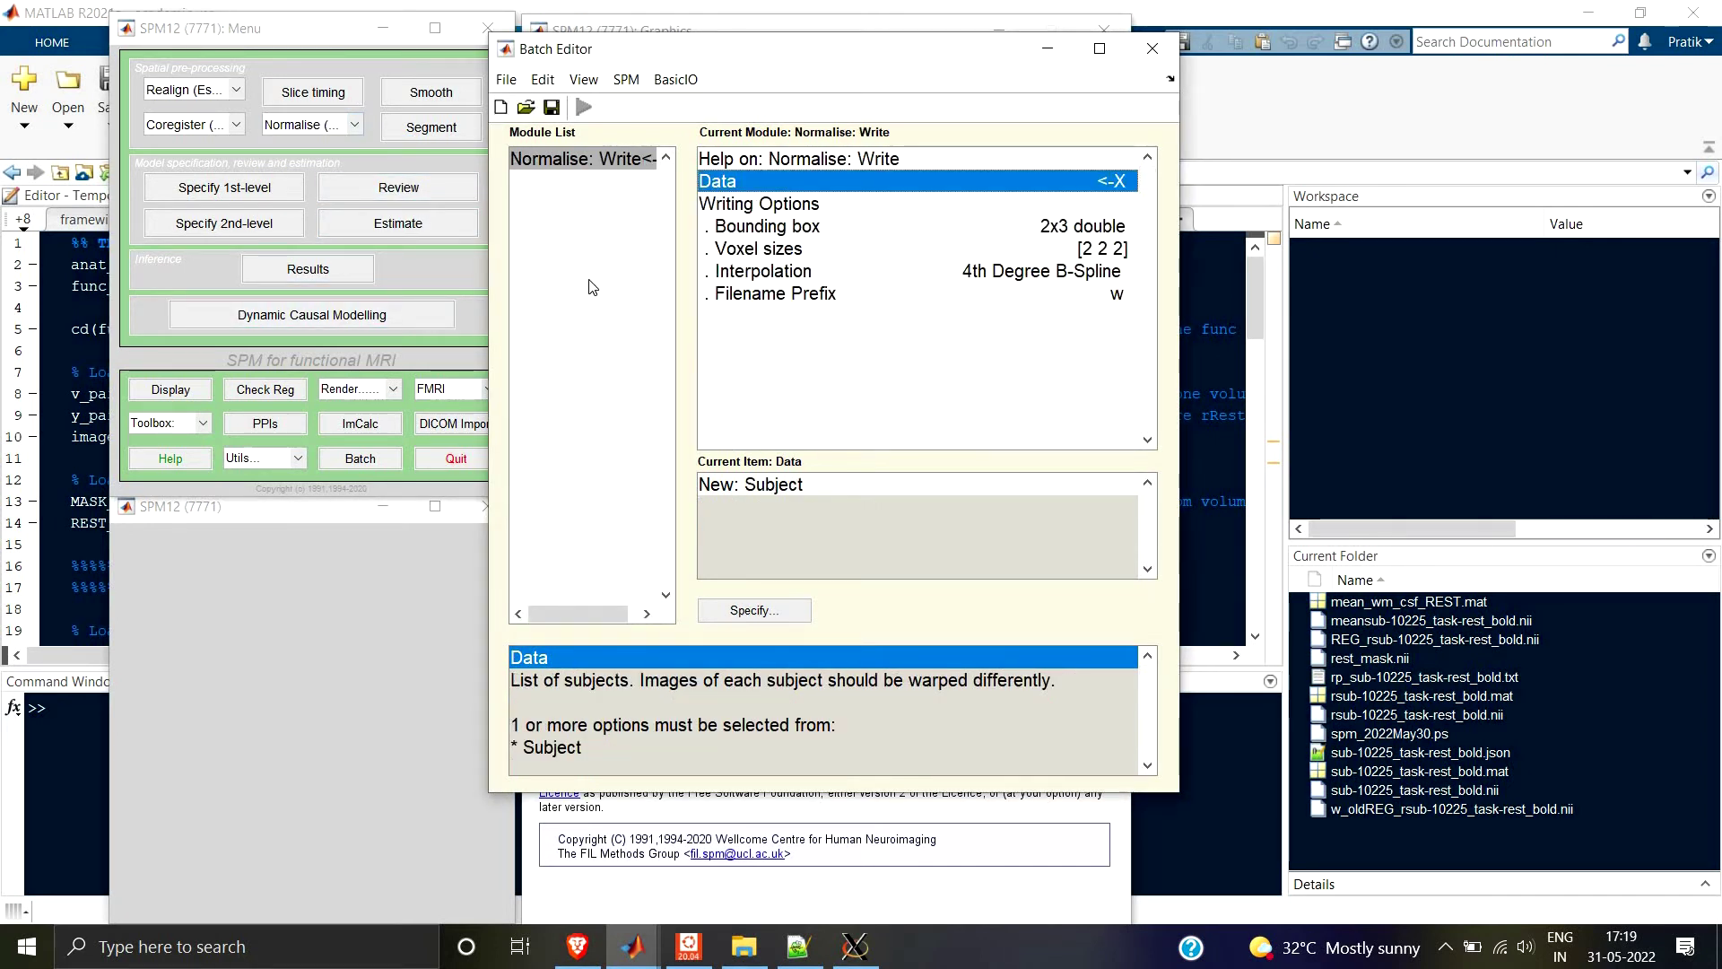
click(610, 335)
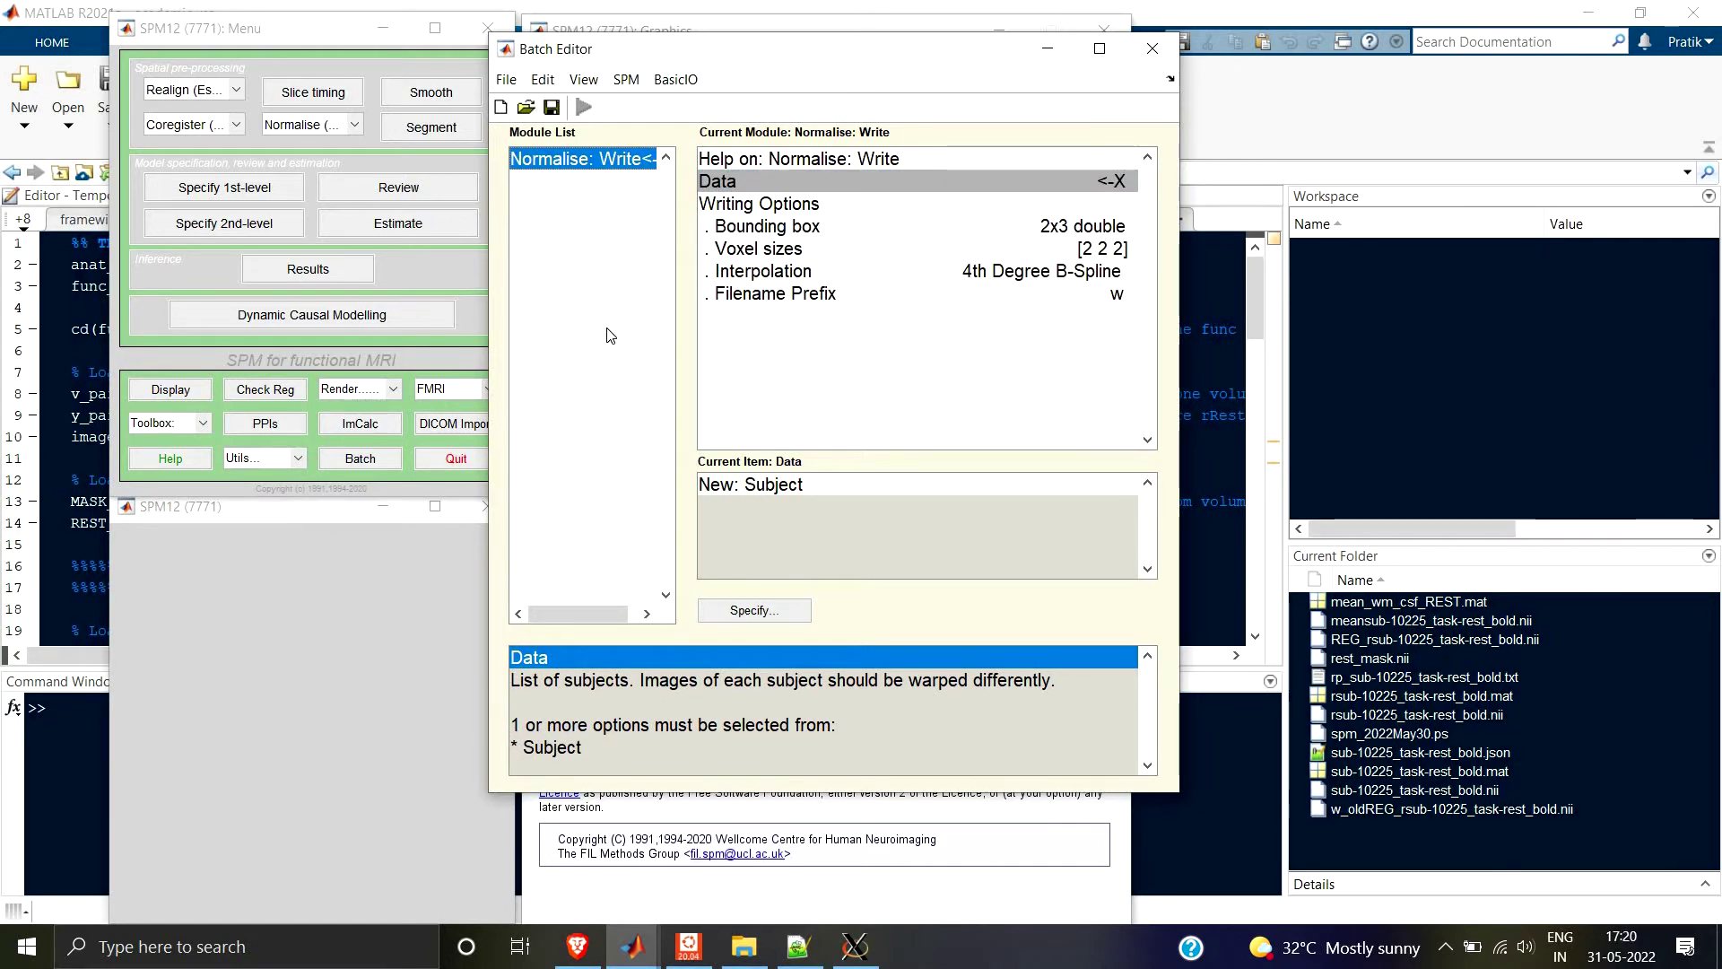
Try the Normalise: Estimate & Write variant, then settle on Normalise: Write.
click(354, 125)
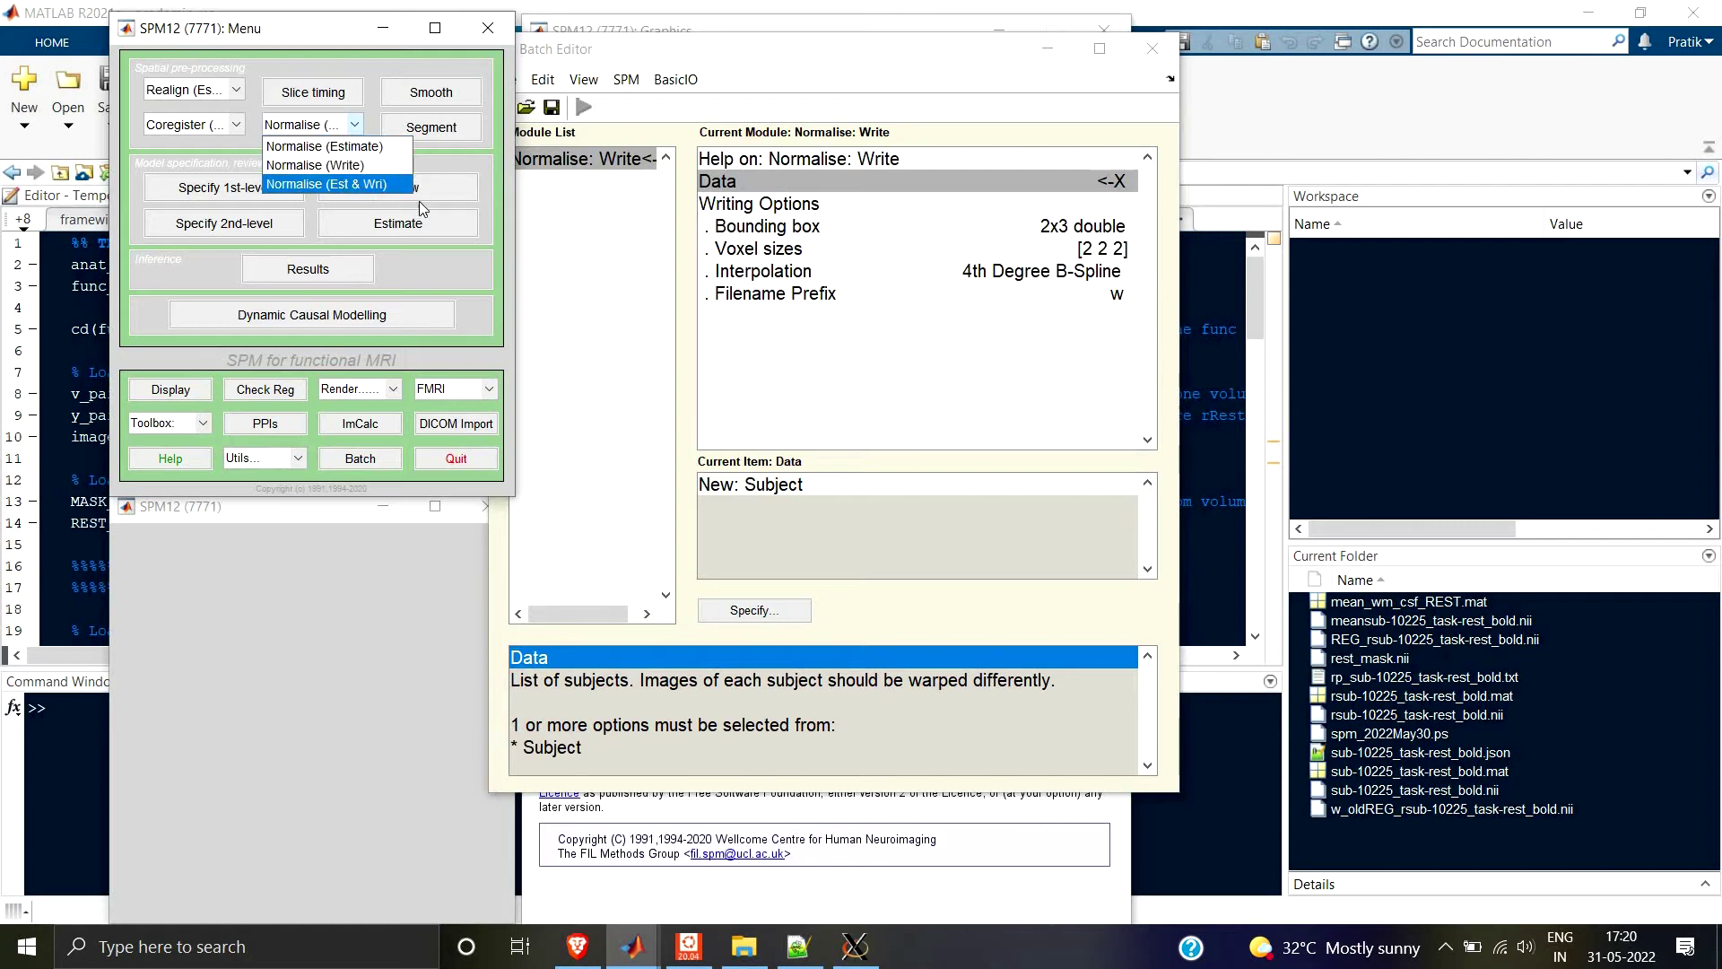
click(345, 184)
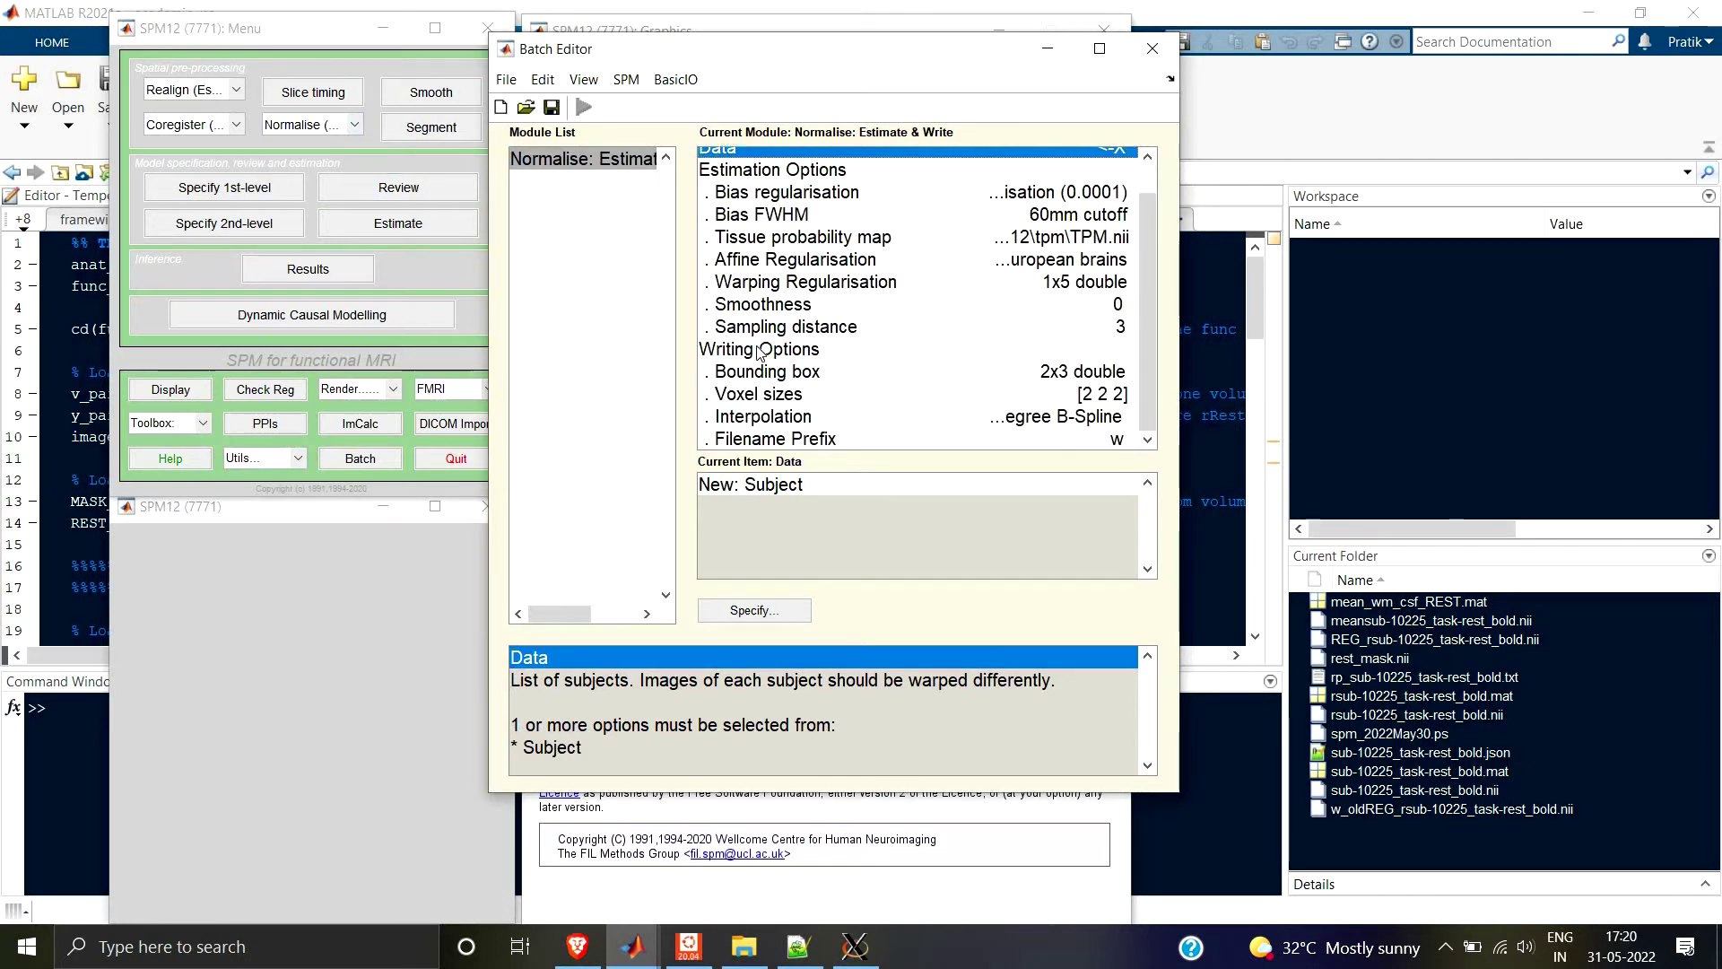
scroll(798, 444, down, 1)
scroll(908, 266, up, 1)
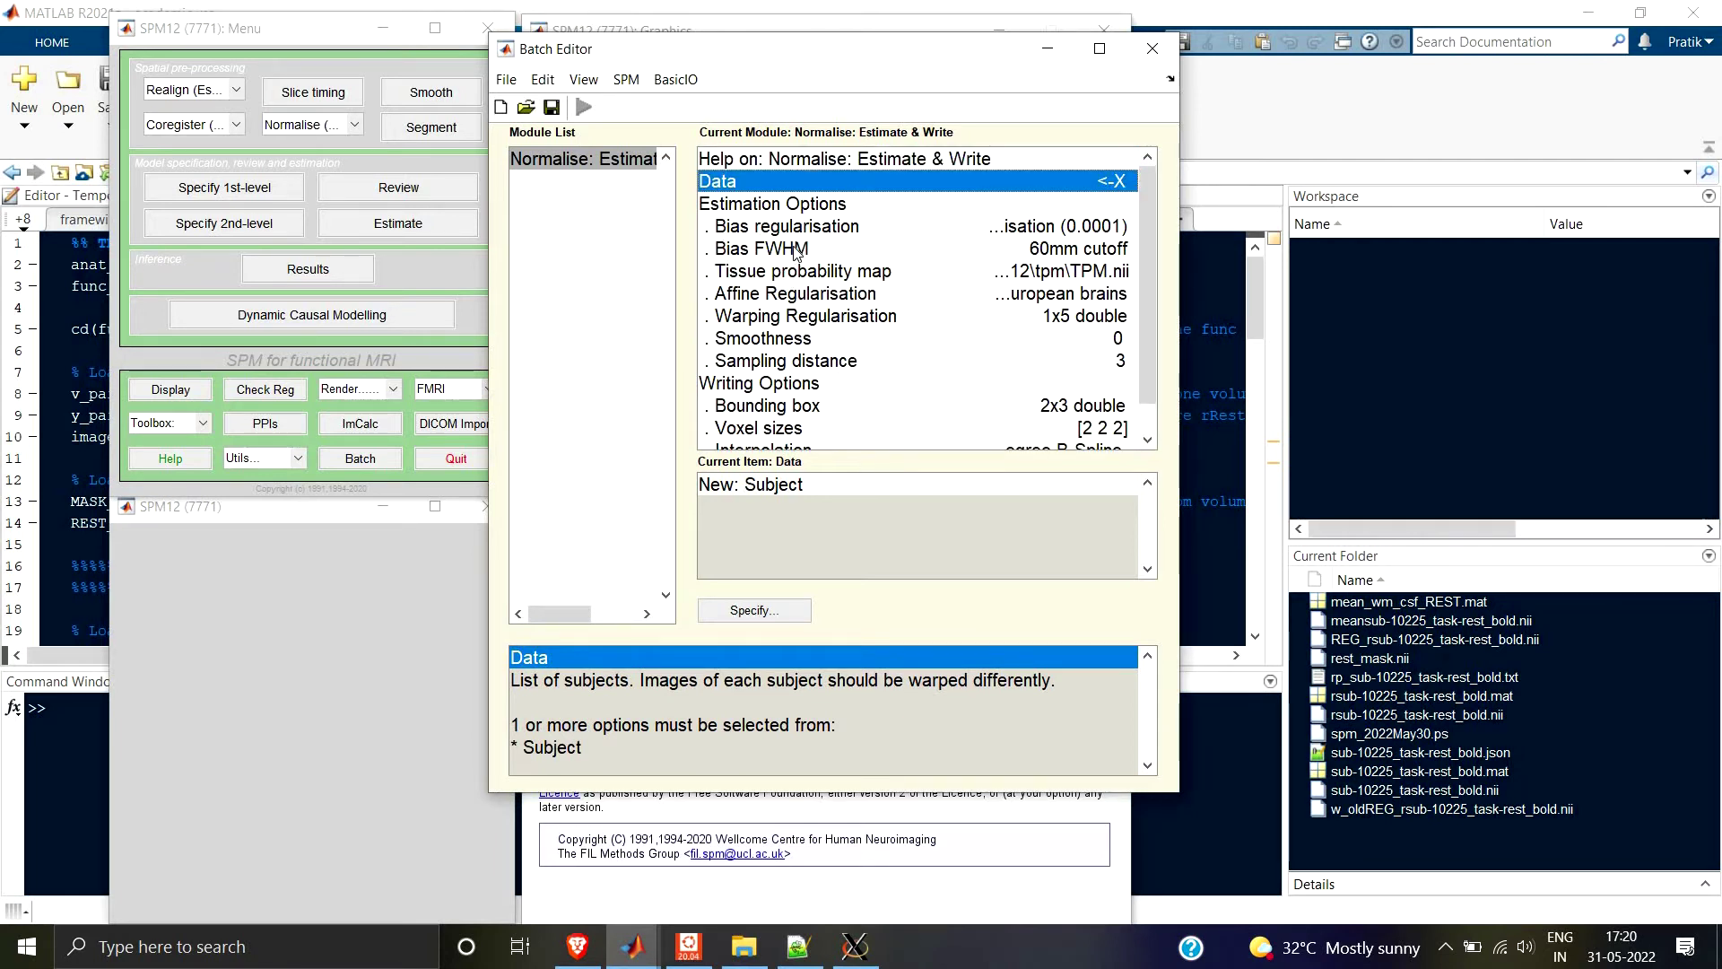
click(353, 123)
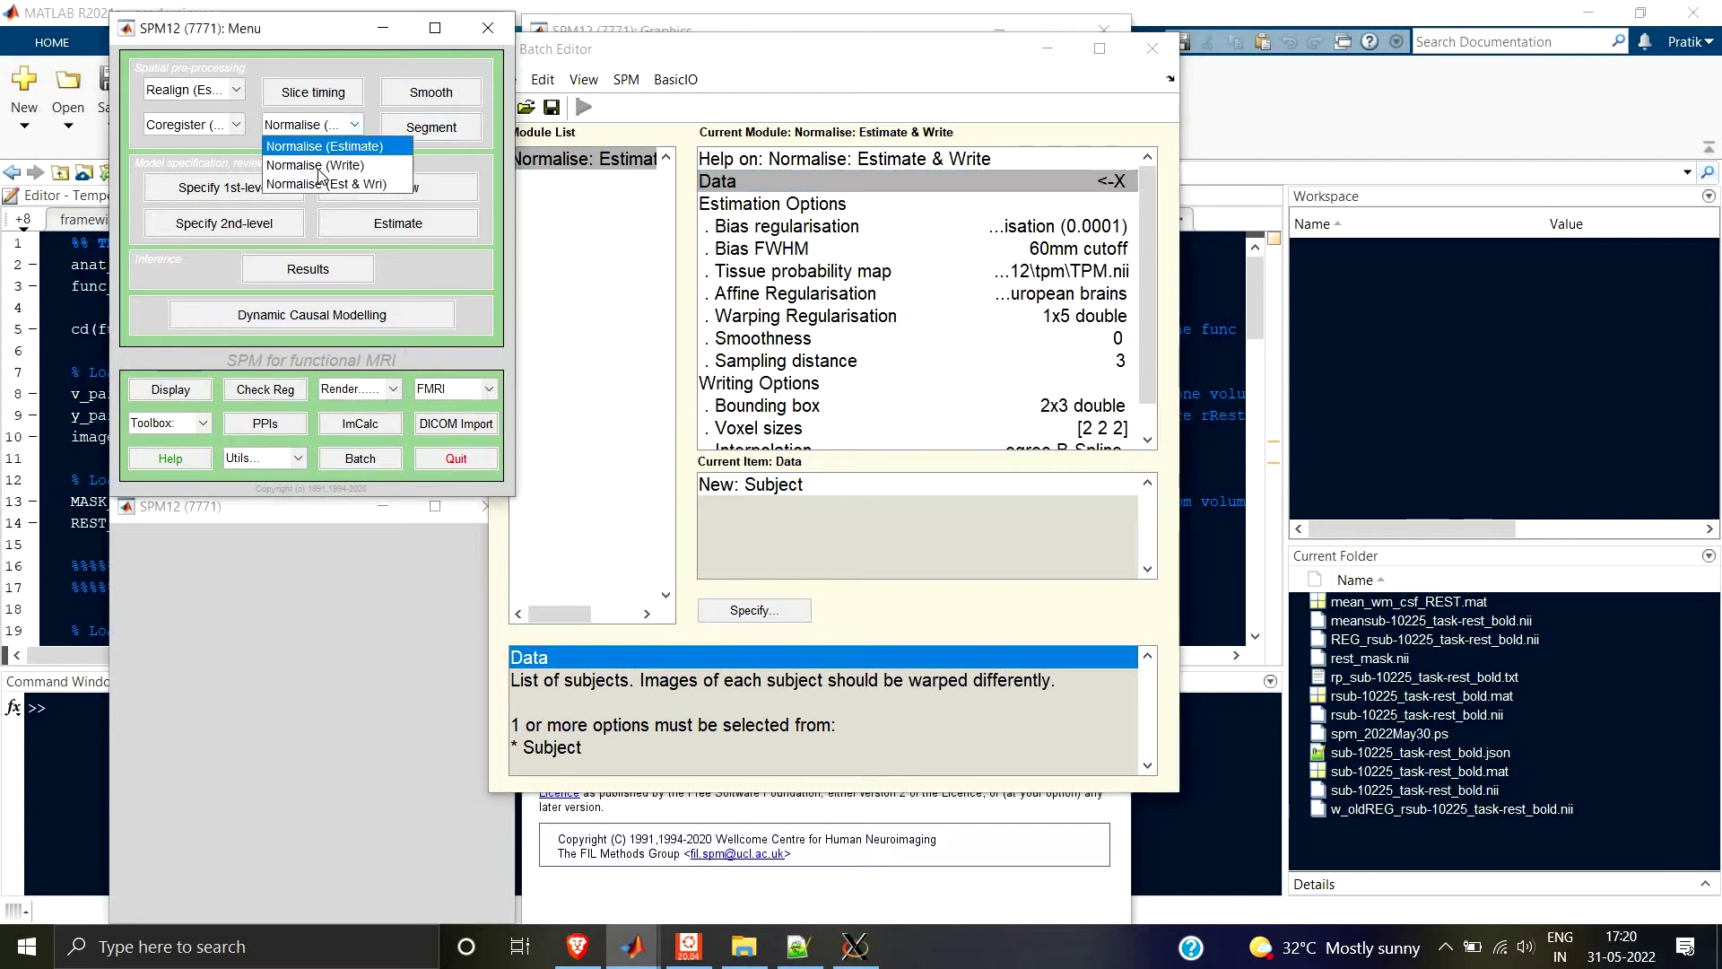
click(326, 182)
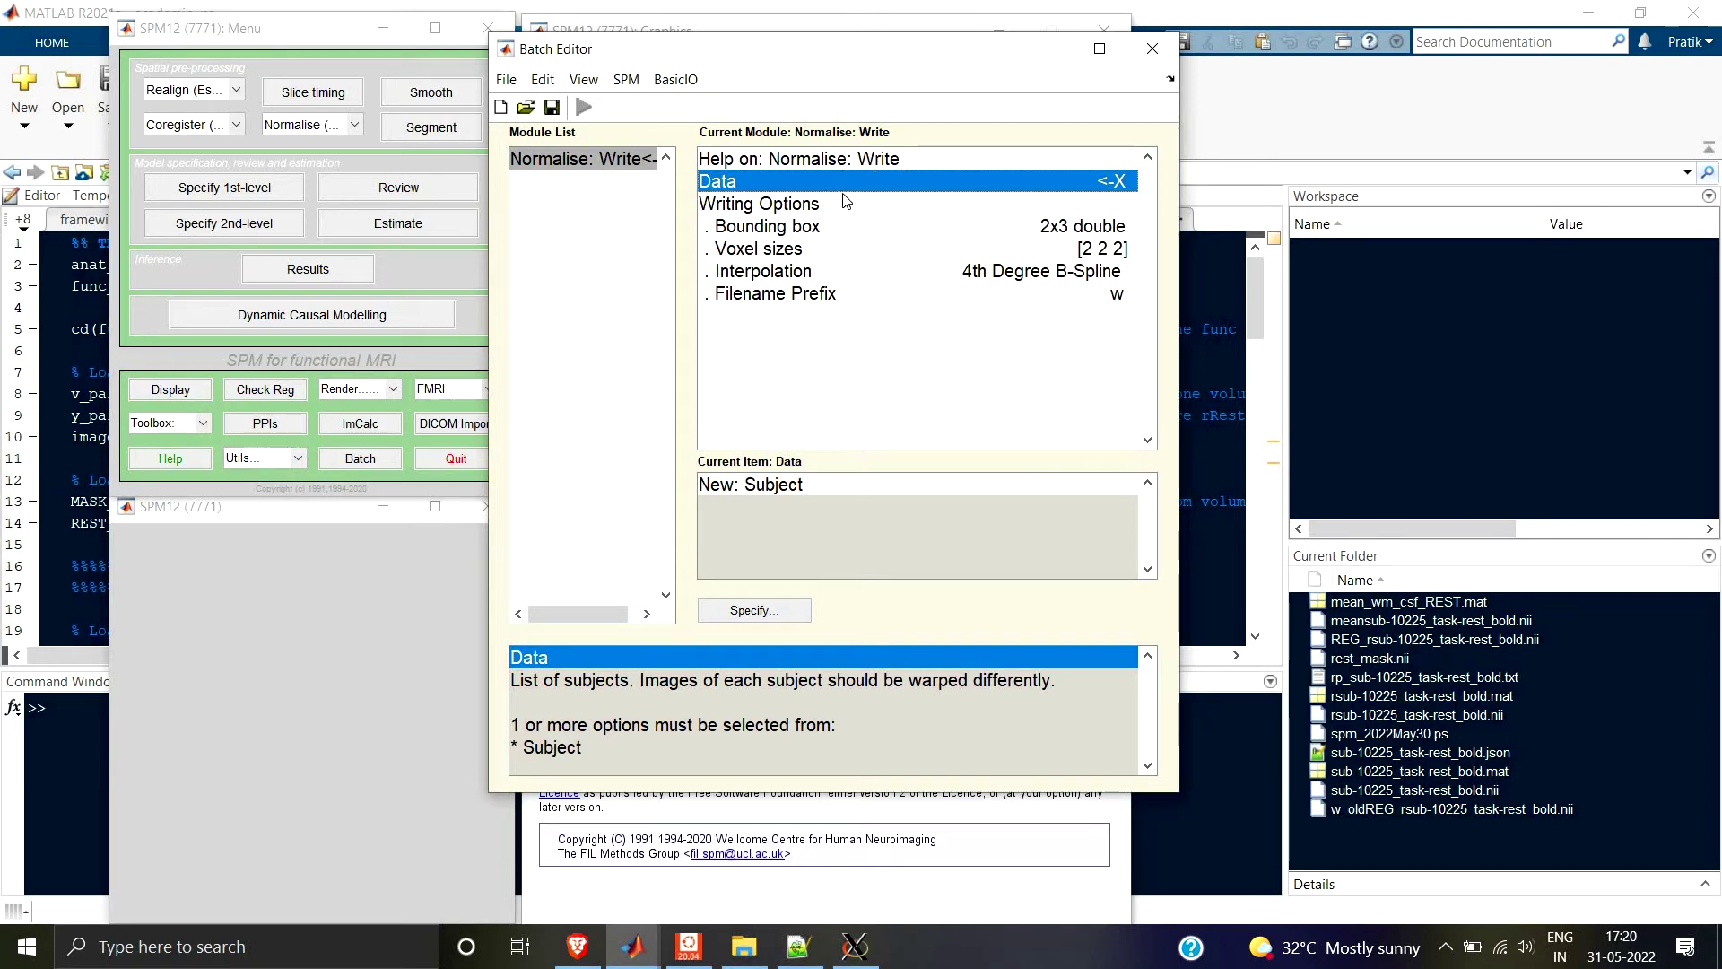
Add subjects to the Normalise: Write data, then remove the extra second subject.
double_click(794, 494)
double_click(795, 493)
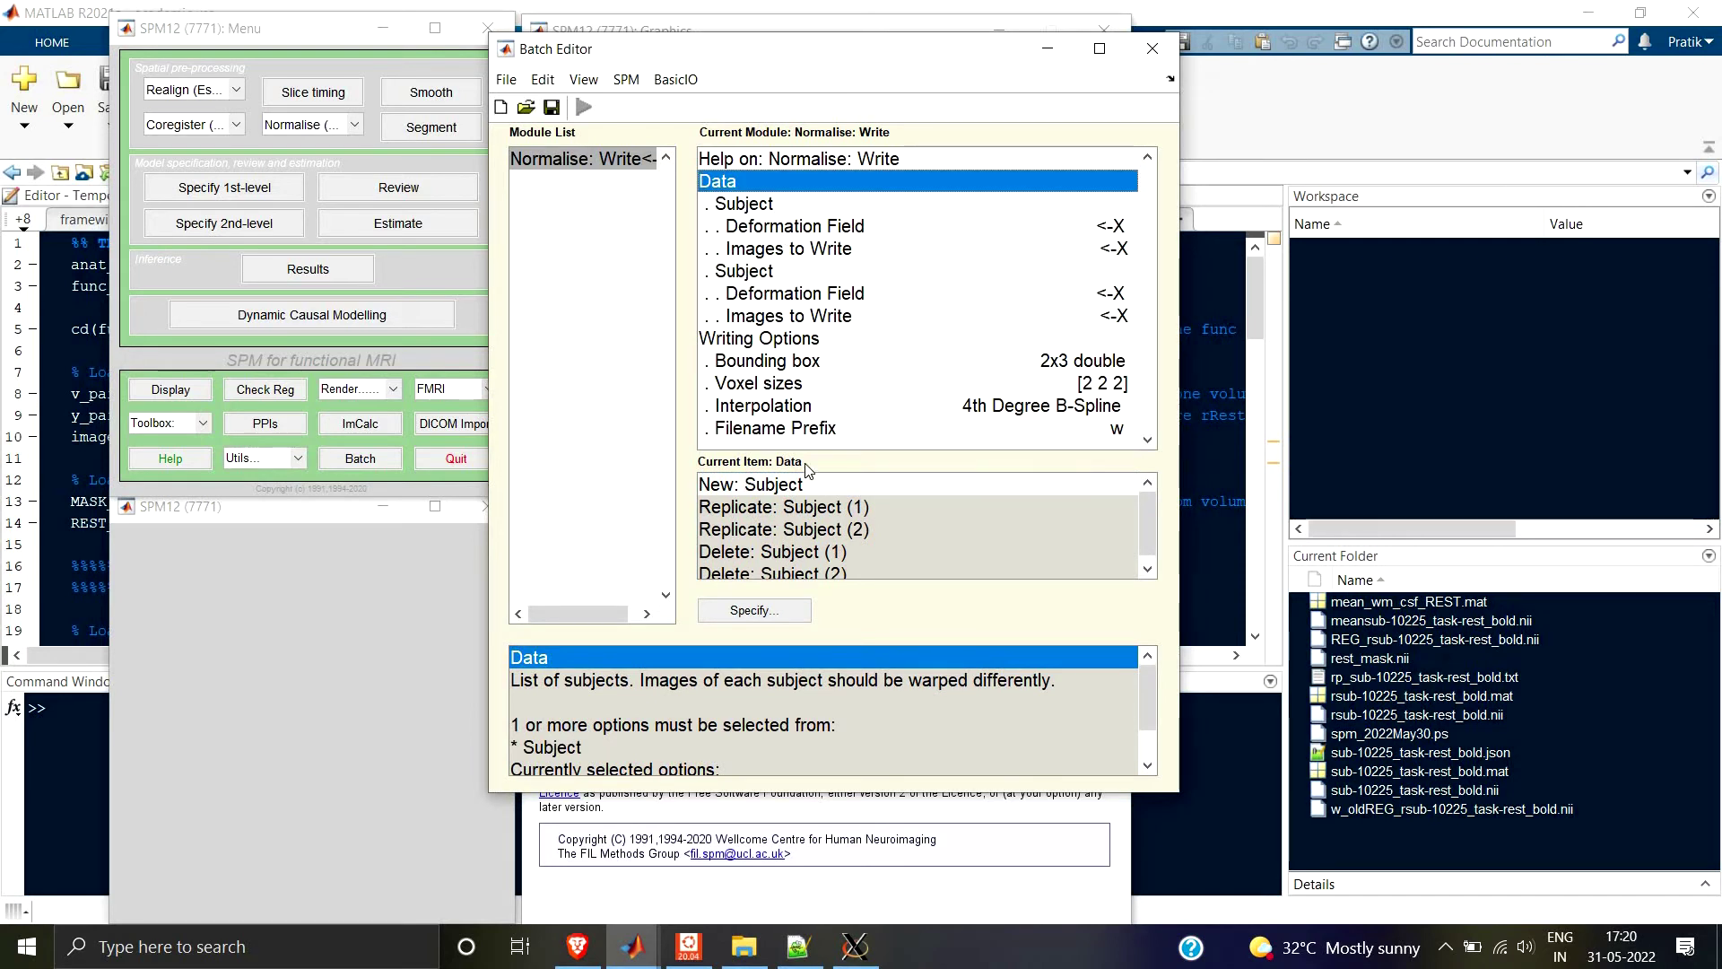
scroll(818, 549, down, 1)
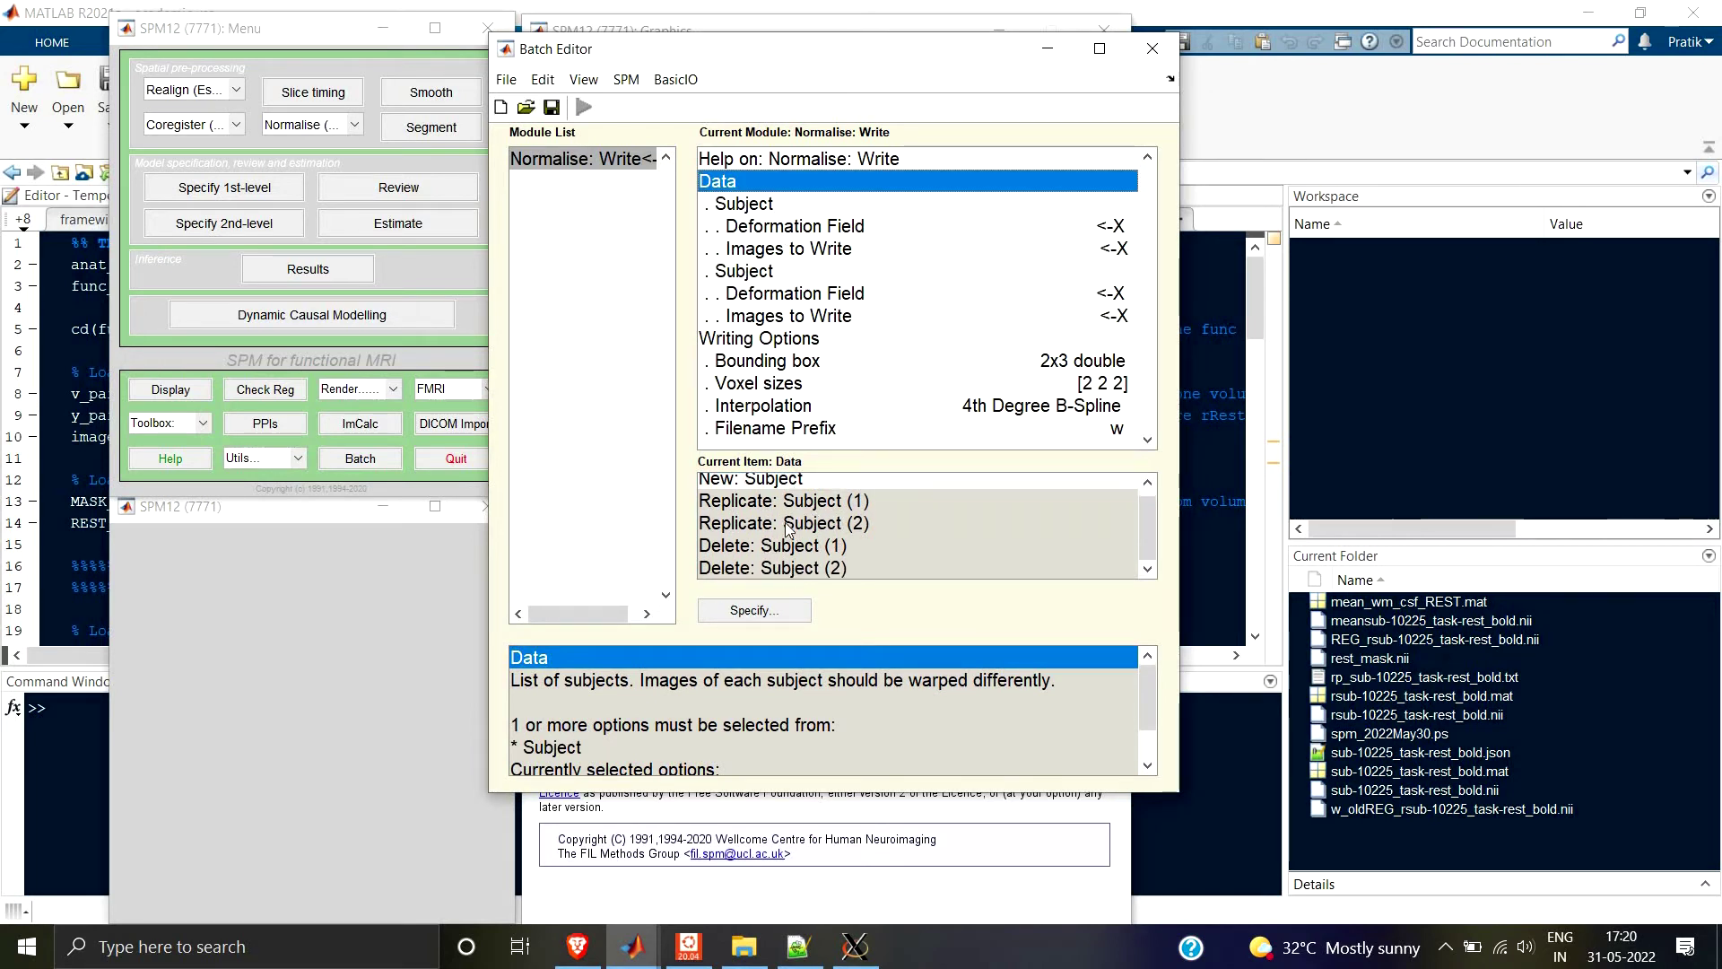
click(773, 566)
click(754, 610)
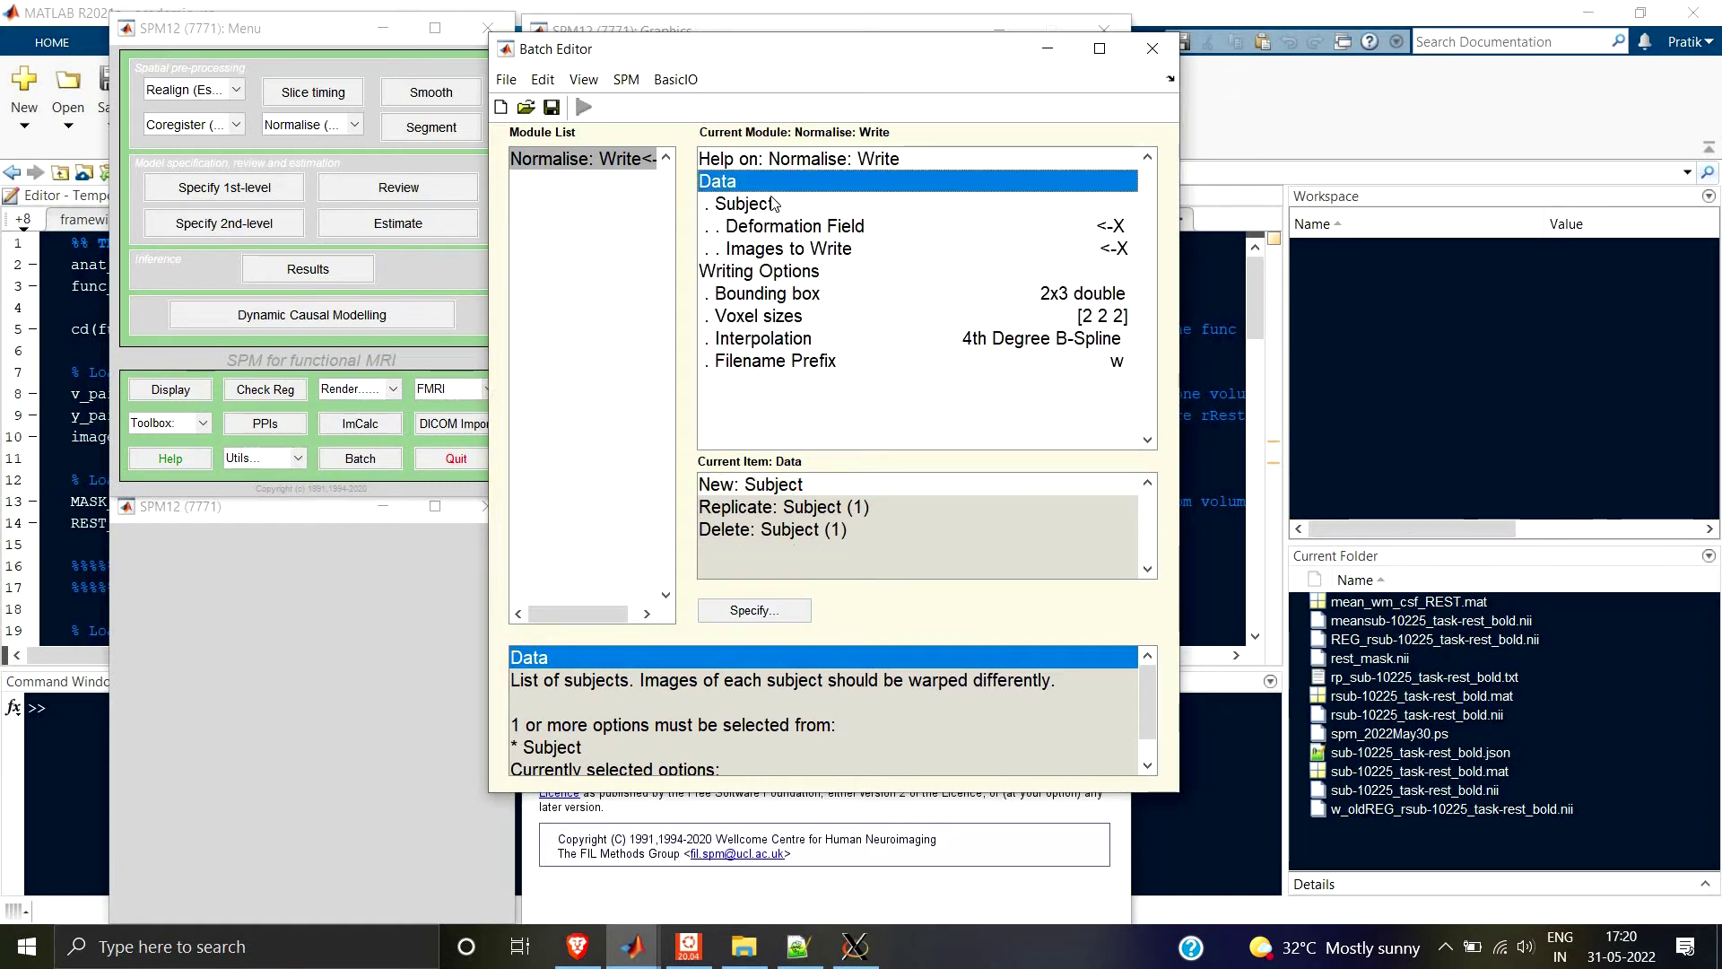
key(Down)
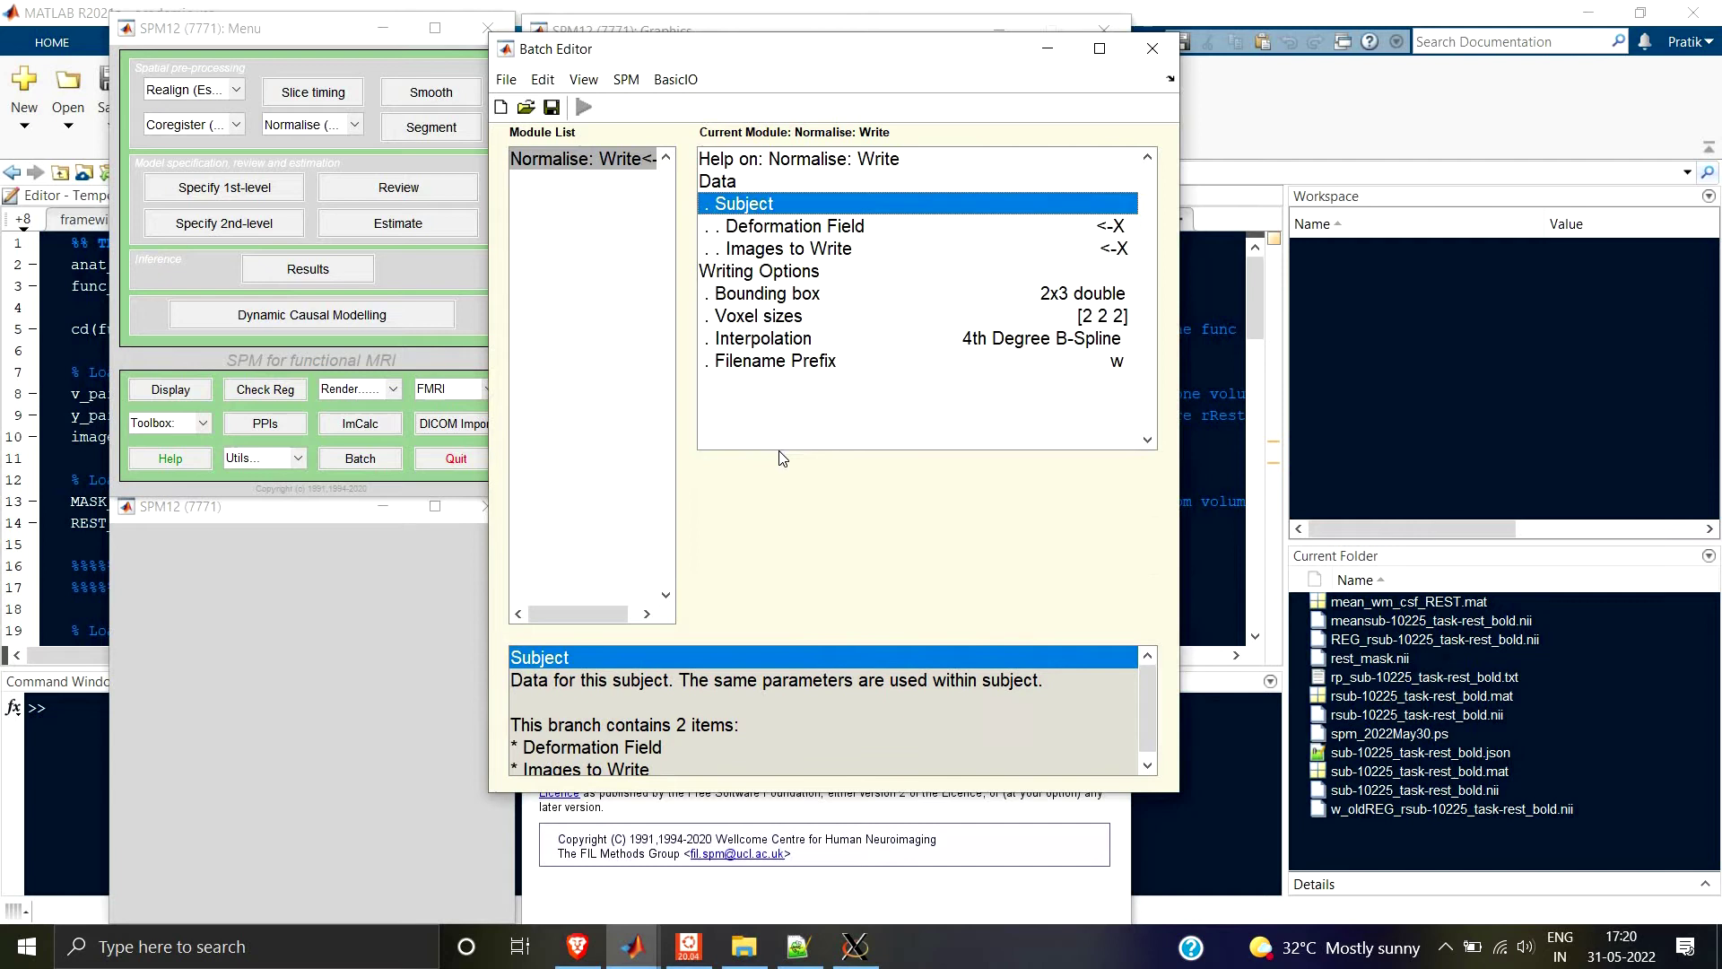
Set the subject's Deformation Field to anat\y_sub-10225_T1w.nii.
click(774, 235)
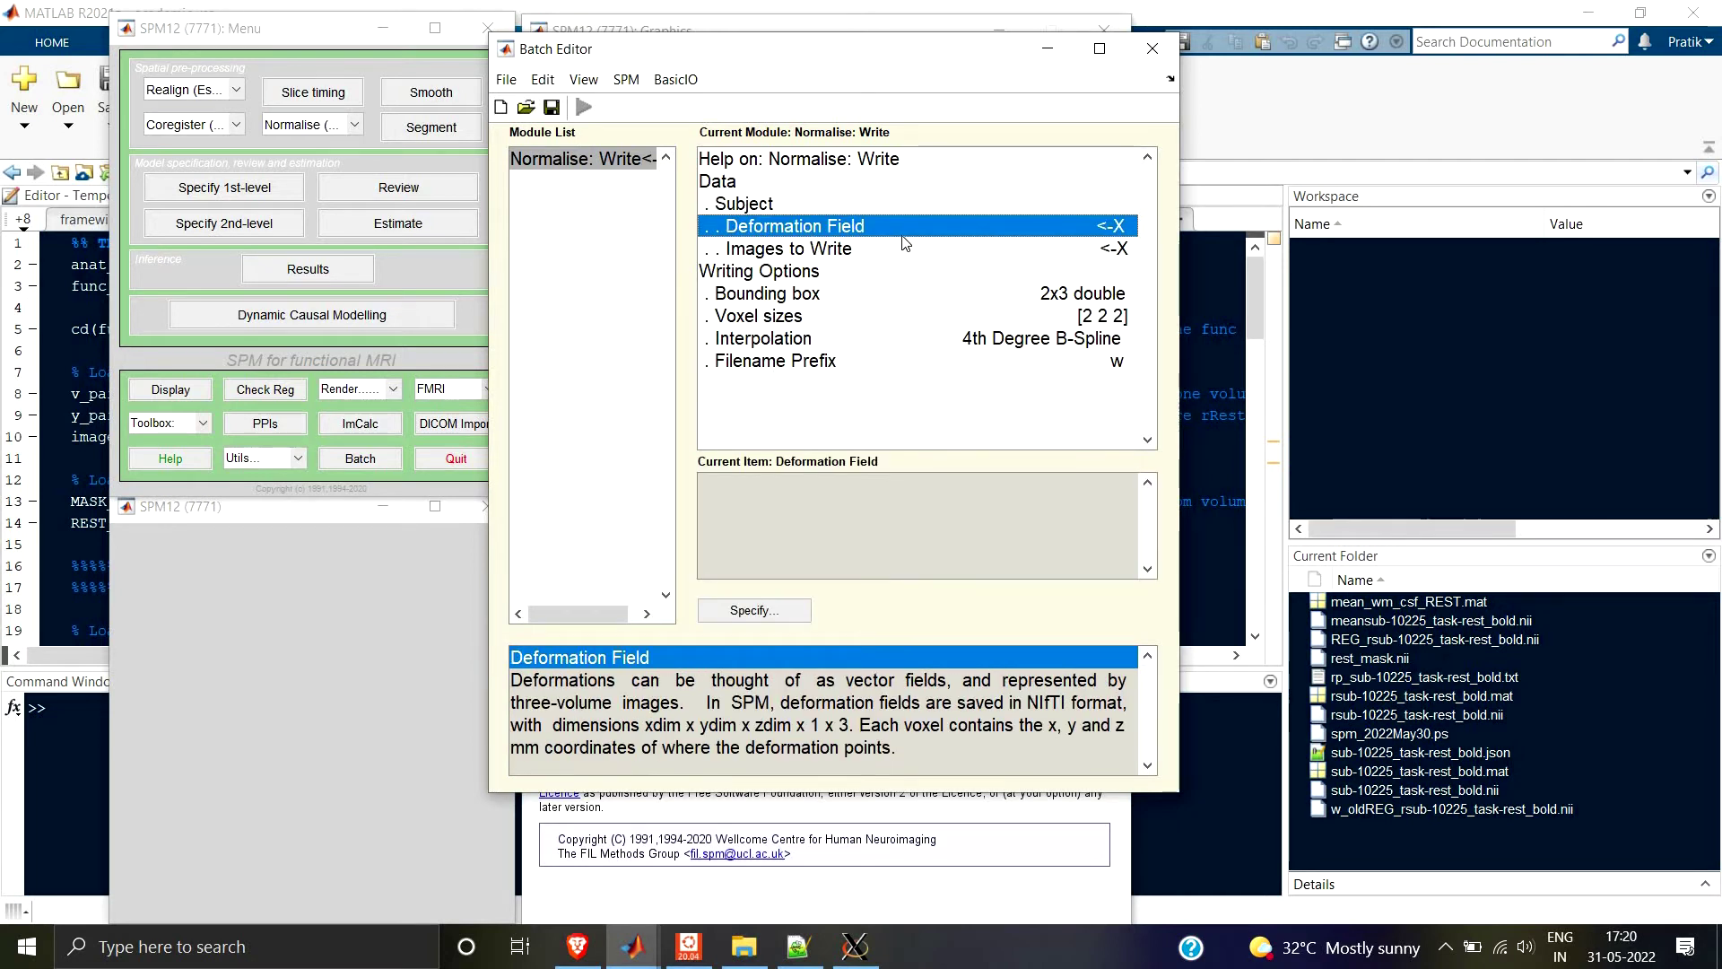
click(745, 613)
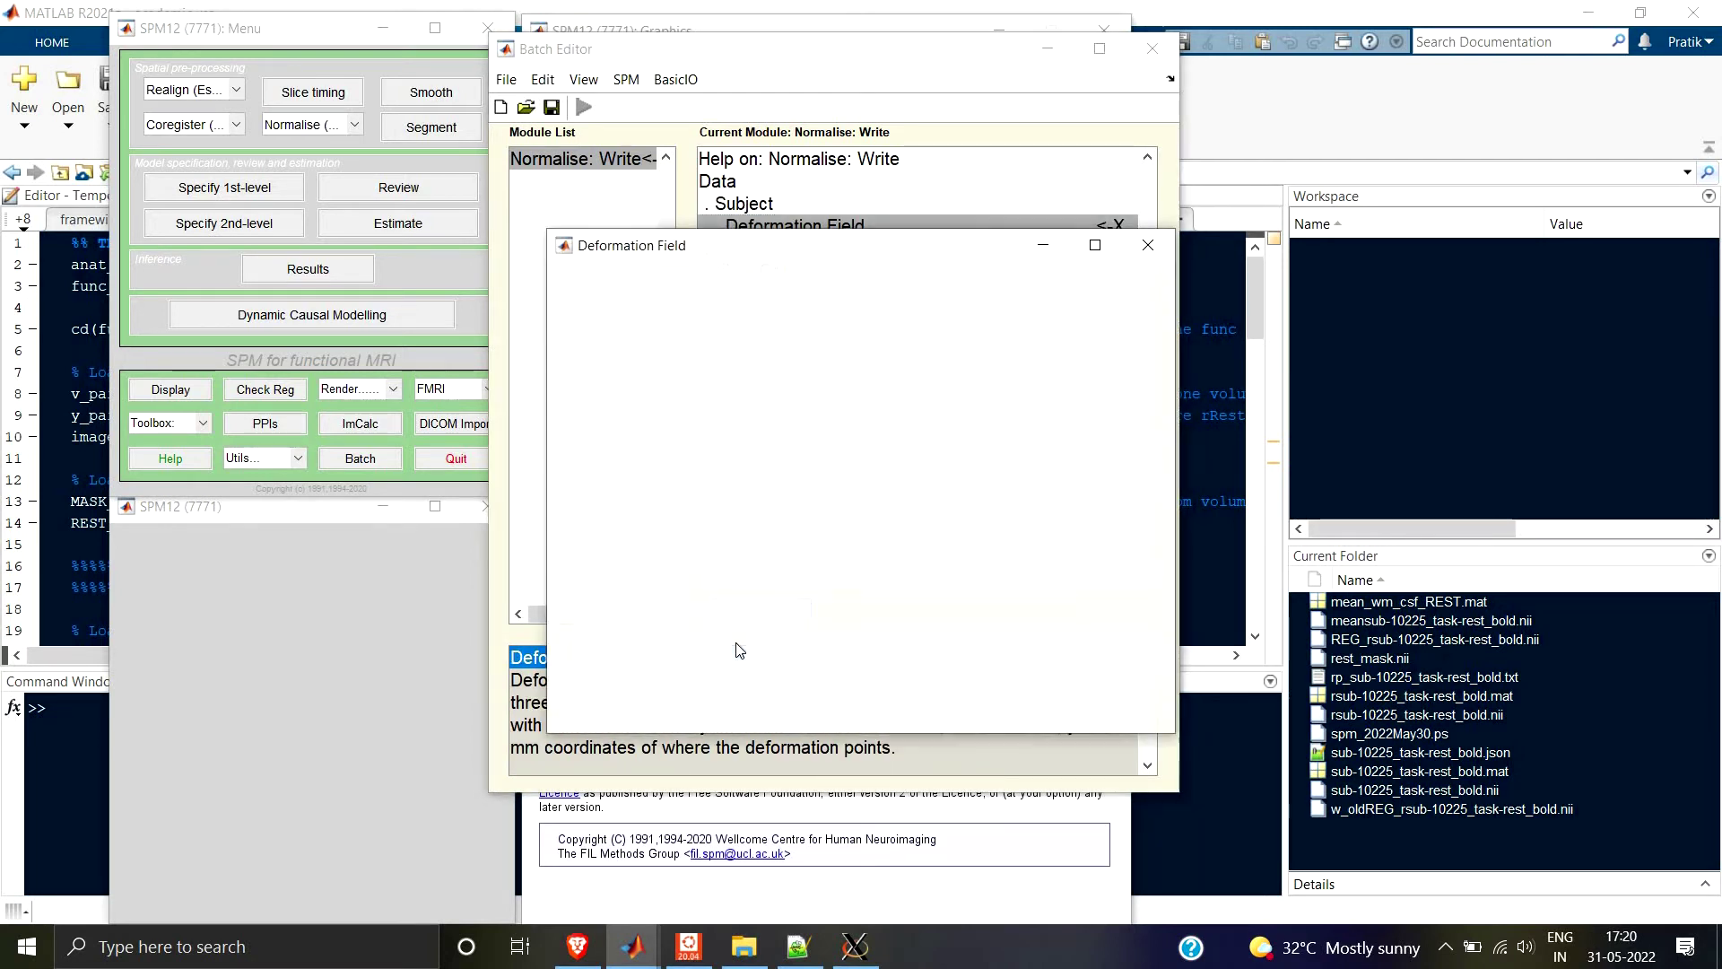
double_click(661, 434)
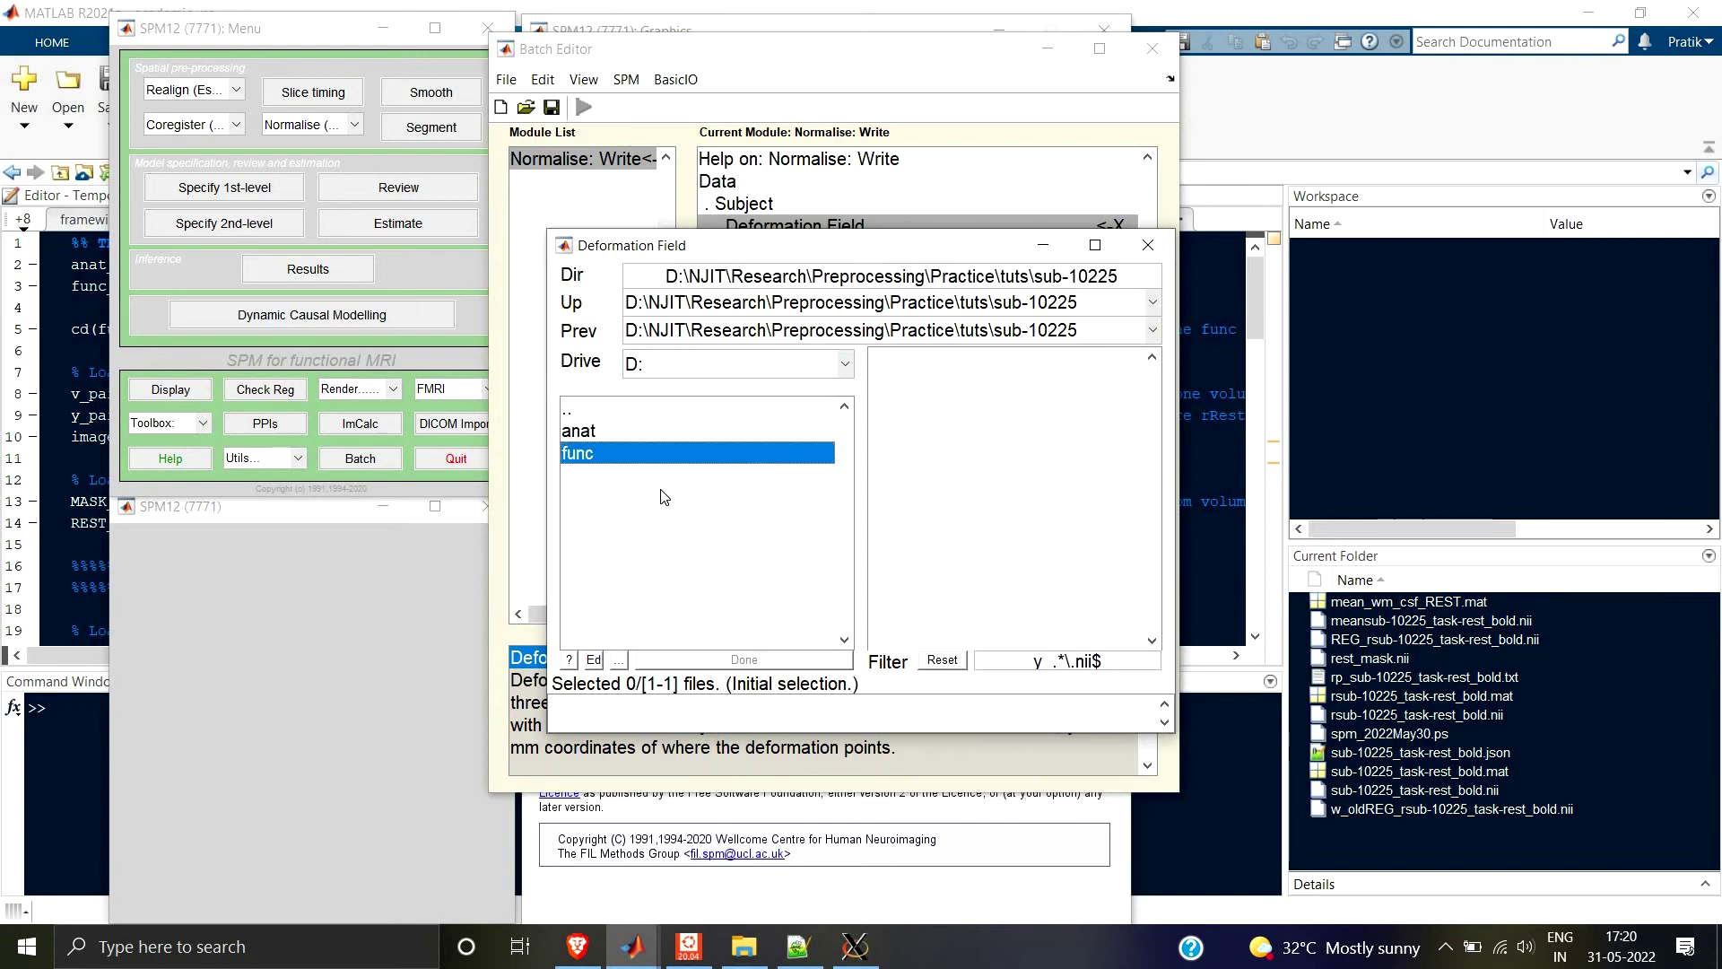
double_click(600, 430)
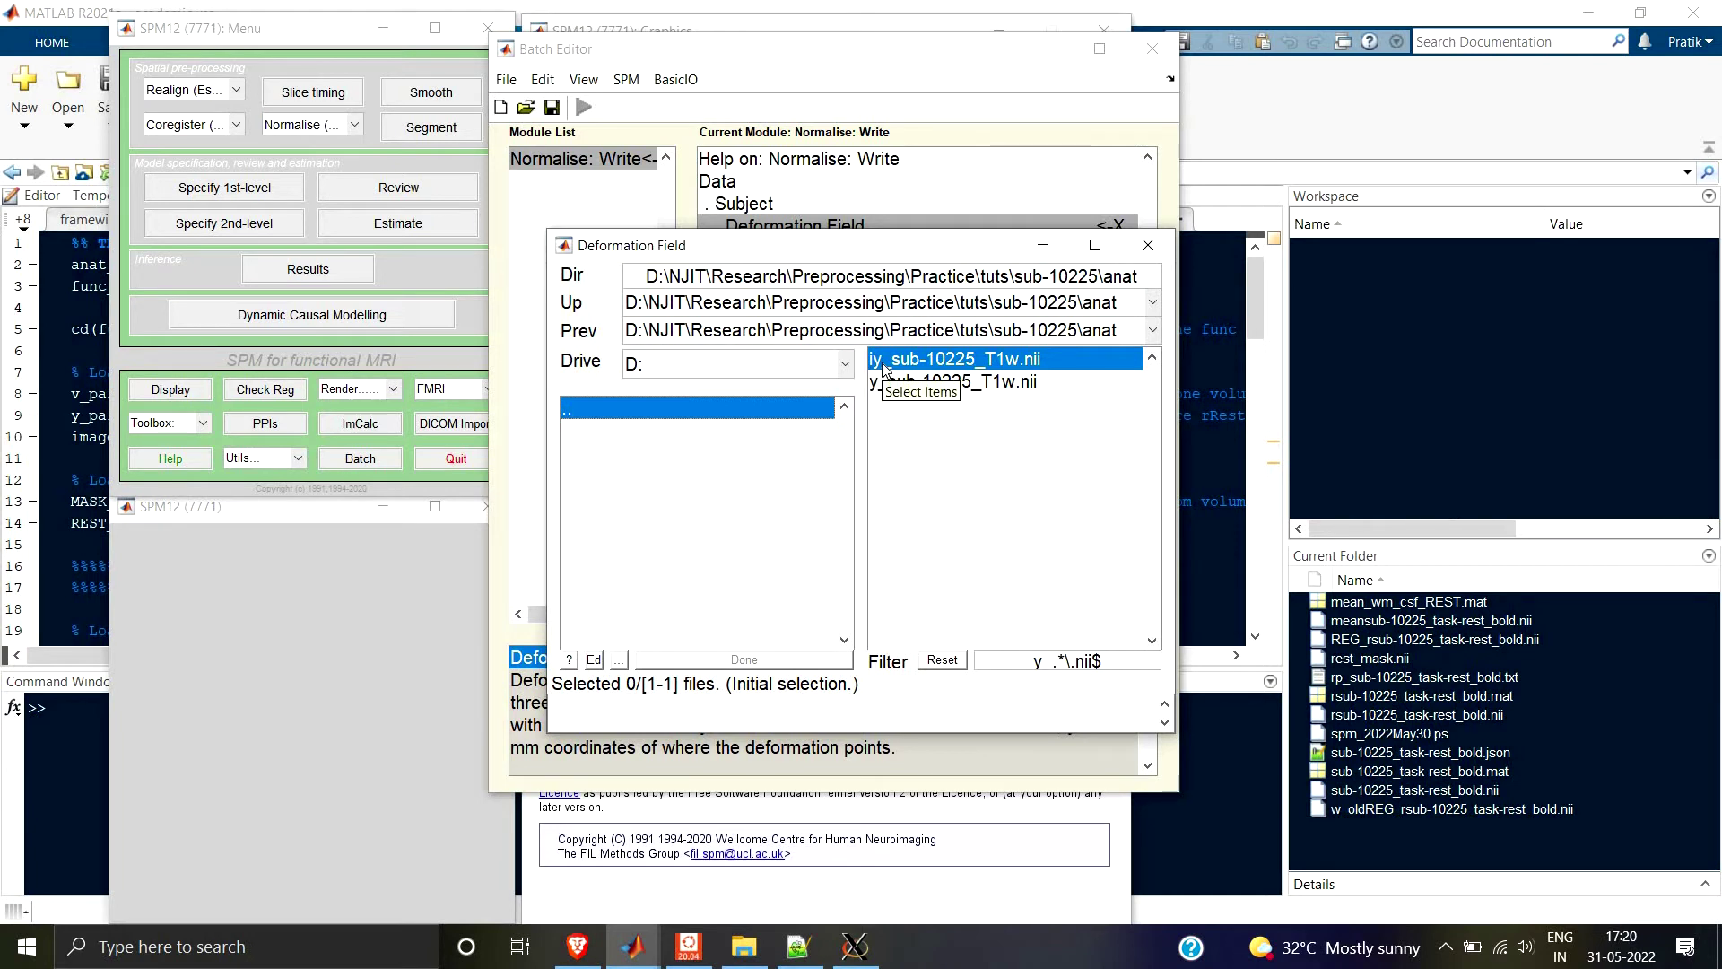
click(952, 382)
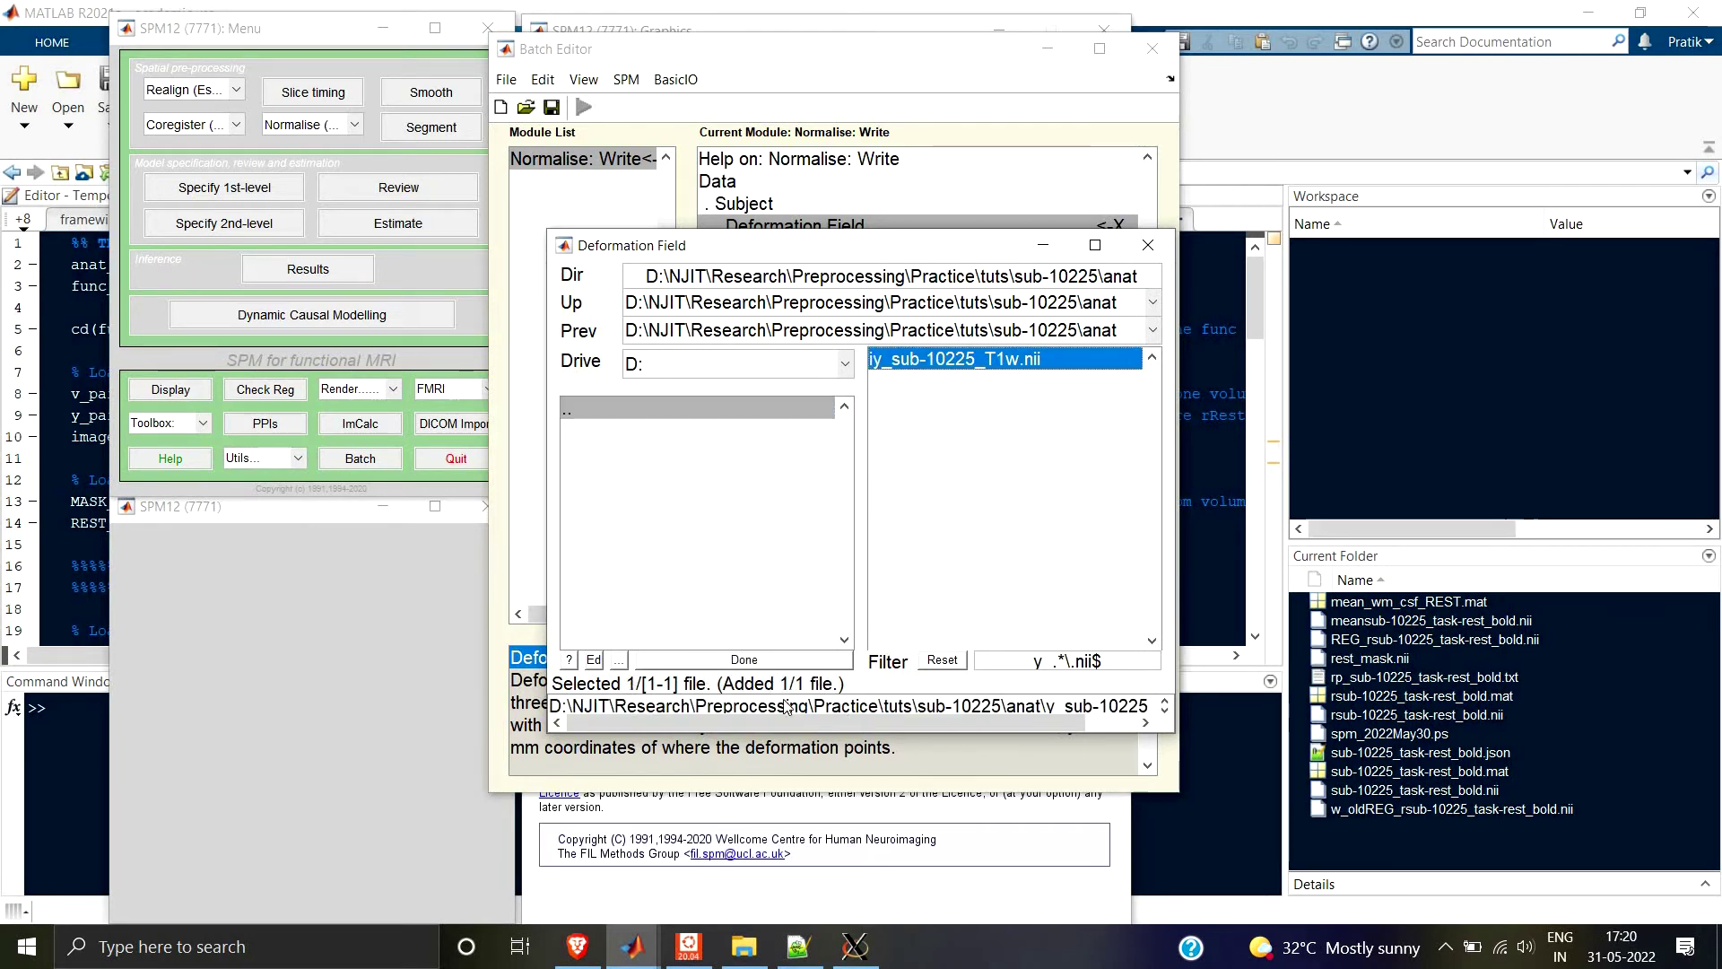
click(744, 662)
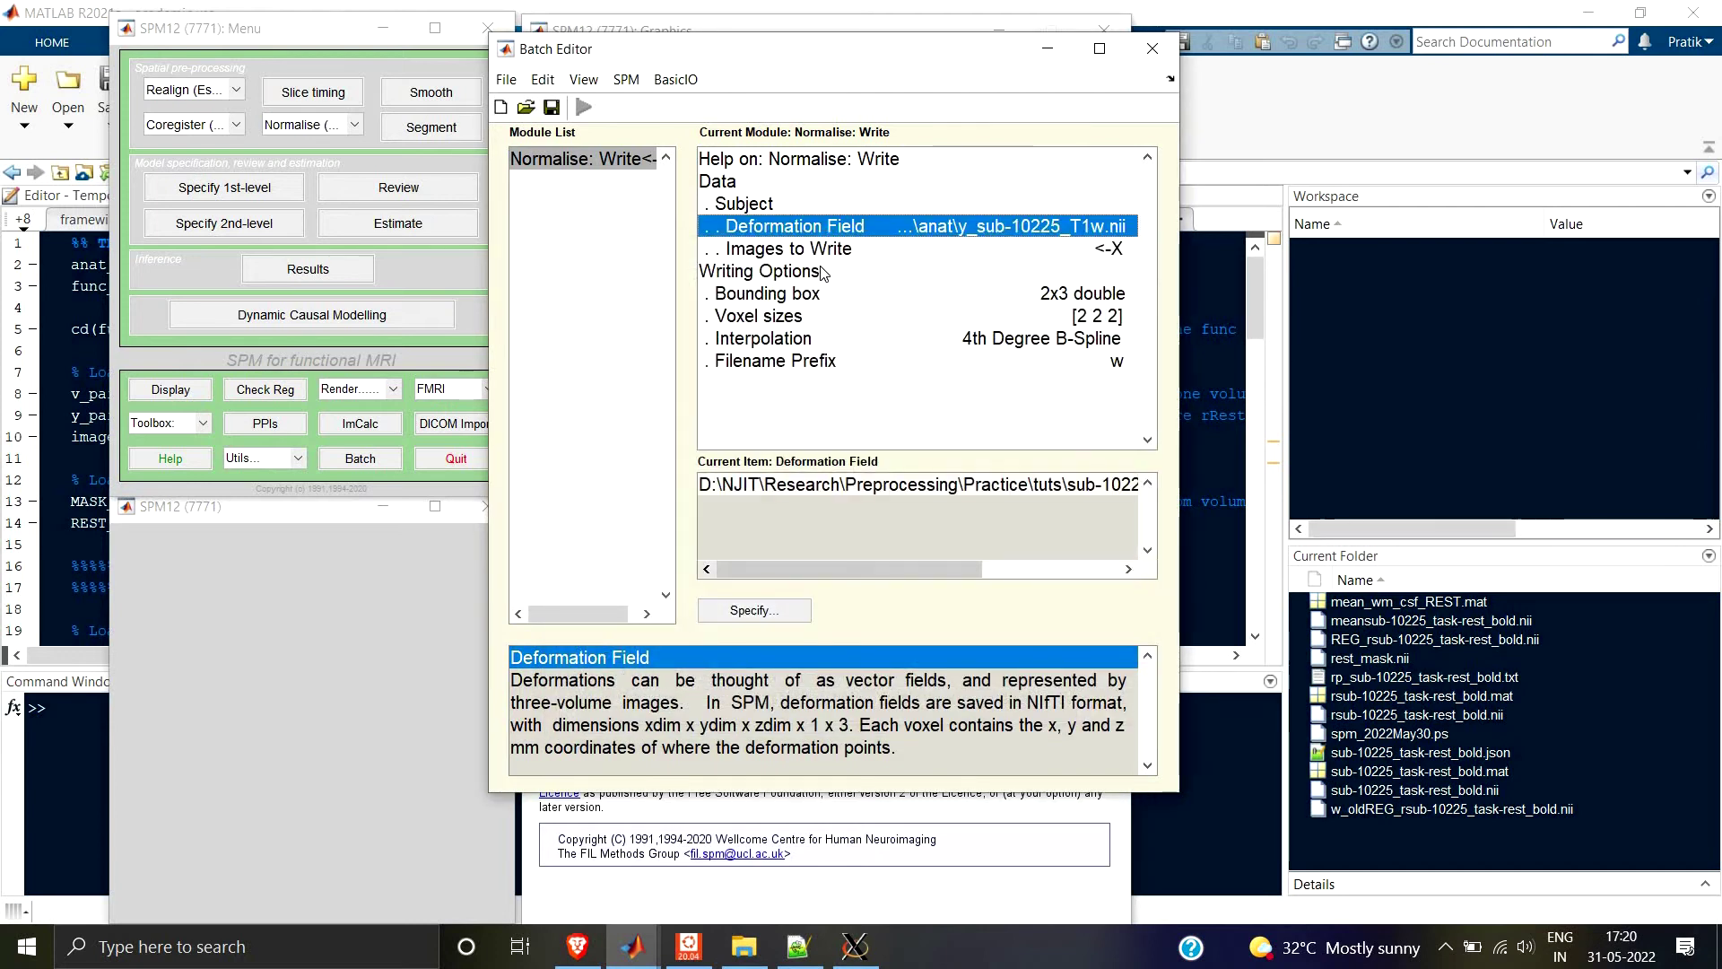
Choose all 152 REG_rsub-10225_task-rest_bold frames as Images to Write, using filter REG and frames 1:200.
double_click(825, 251)
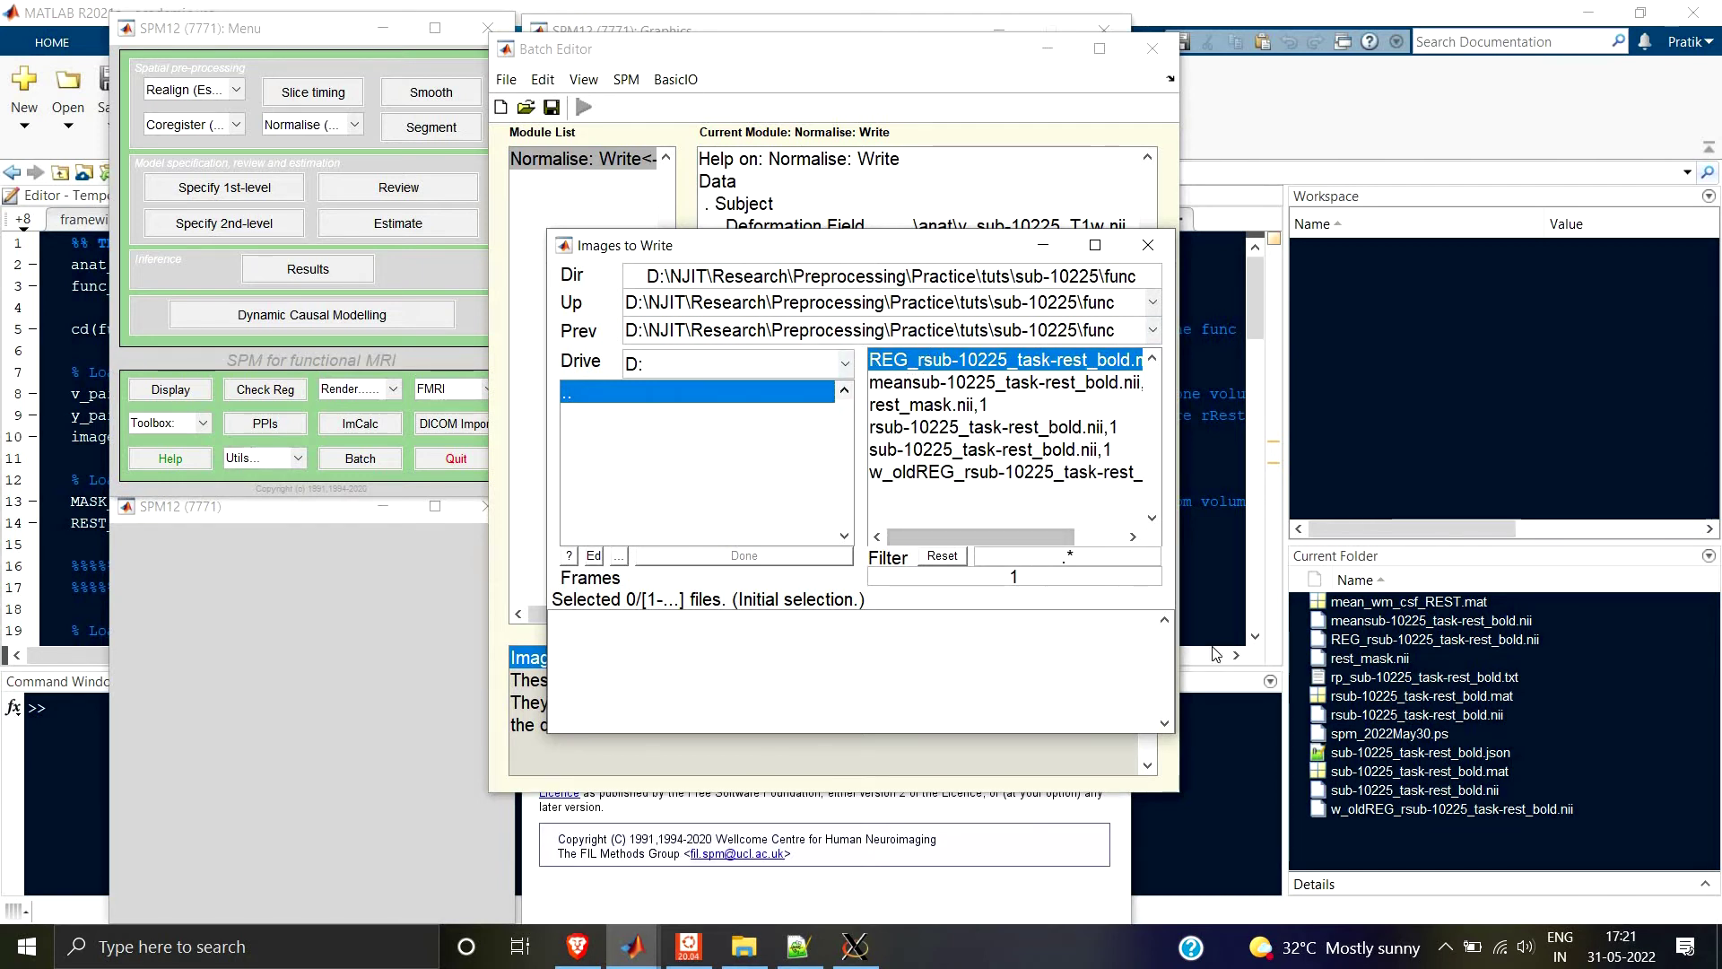
text(REg)
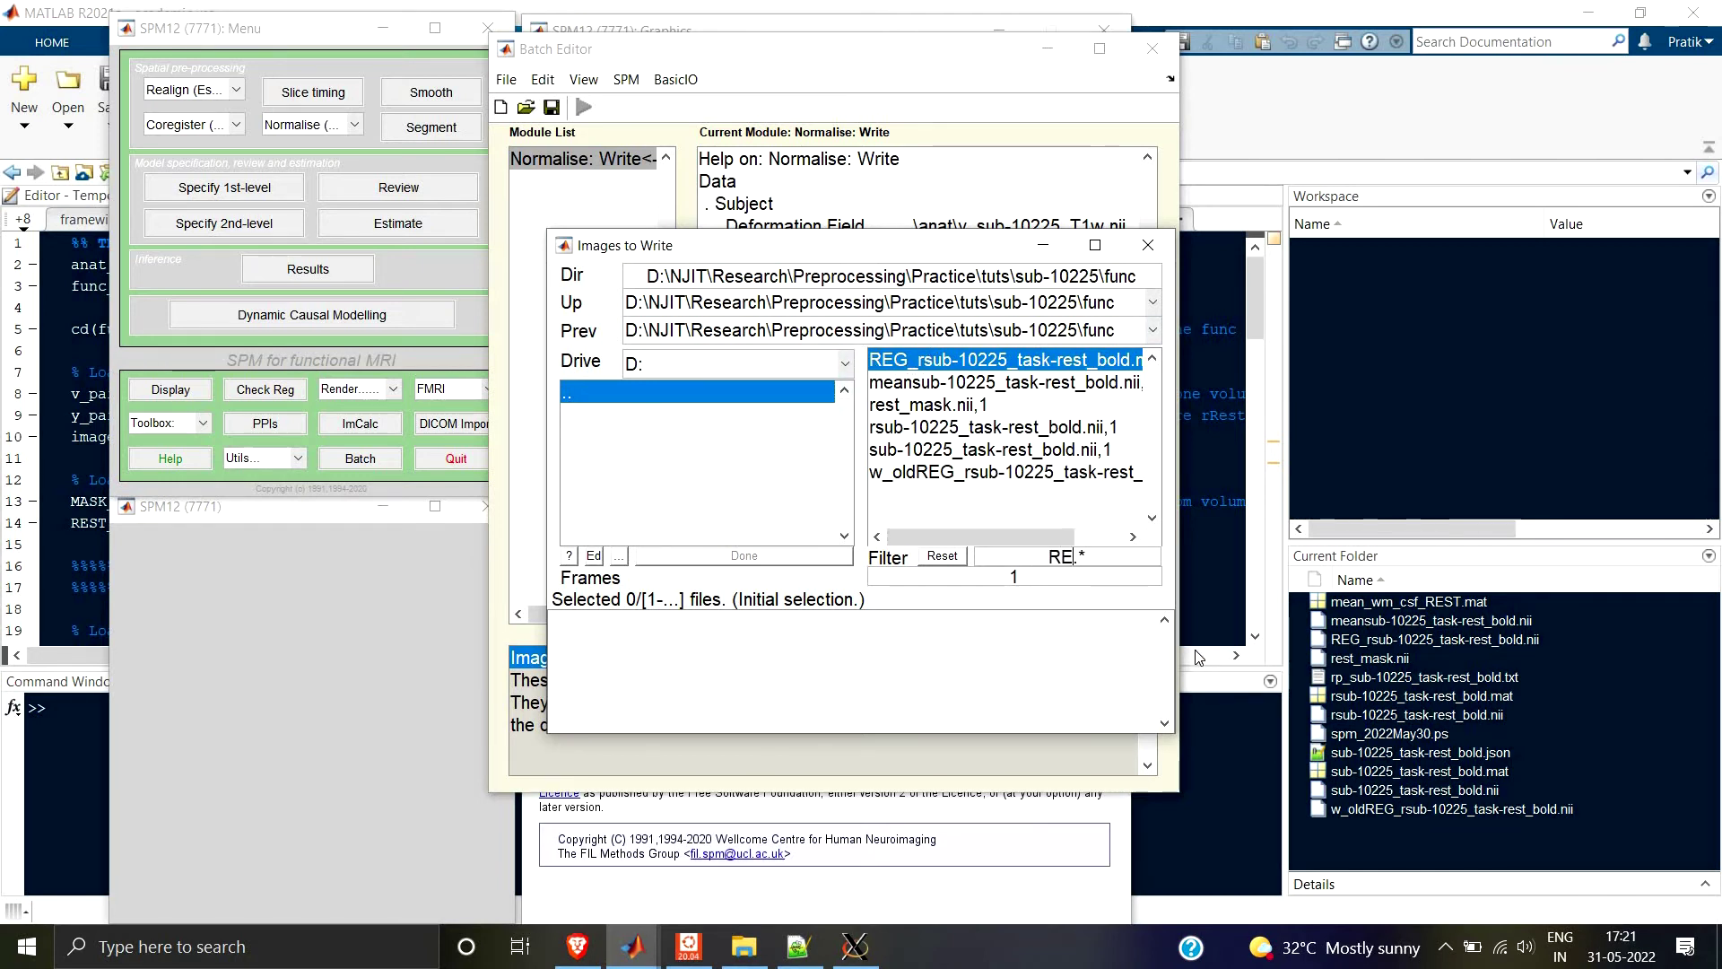
key(BackSpace)
text(G)
key(Return)
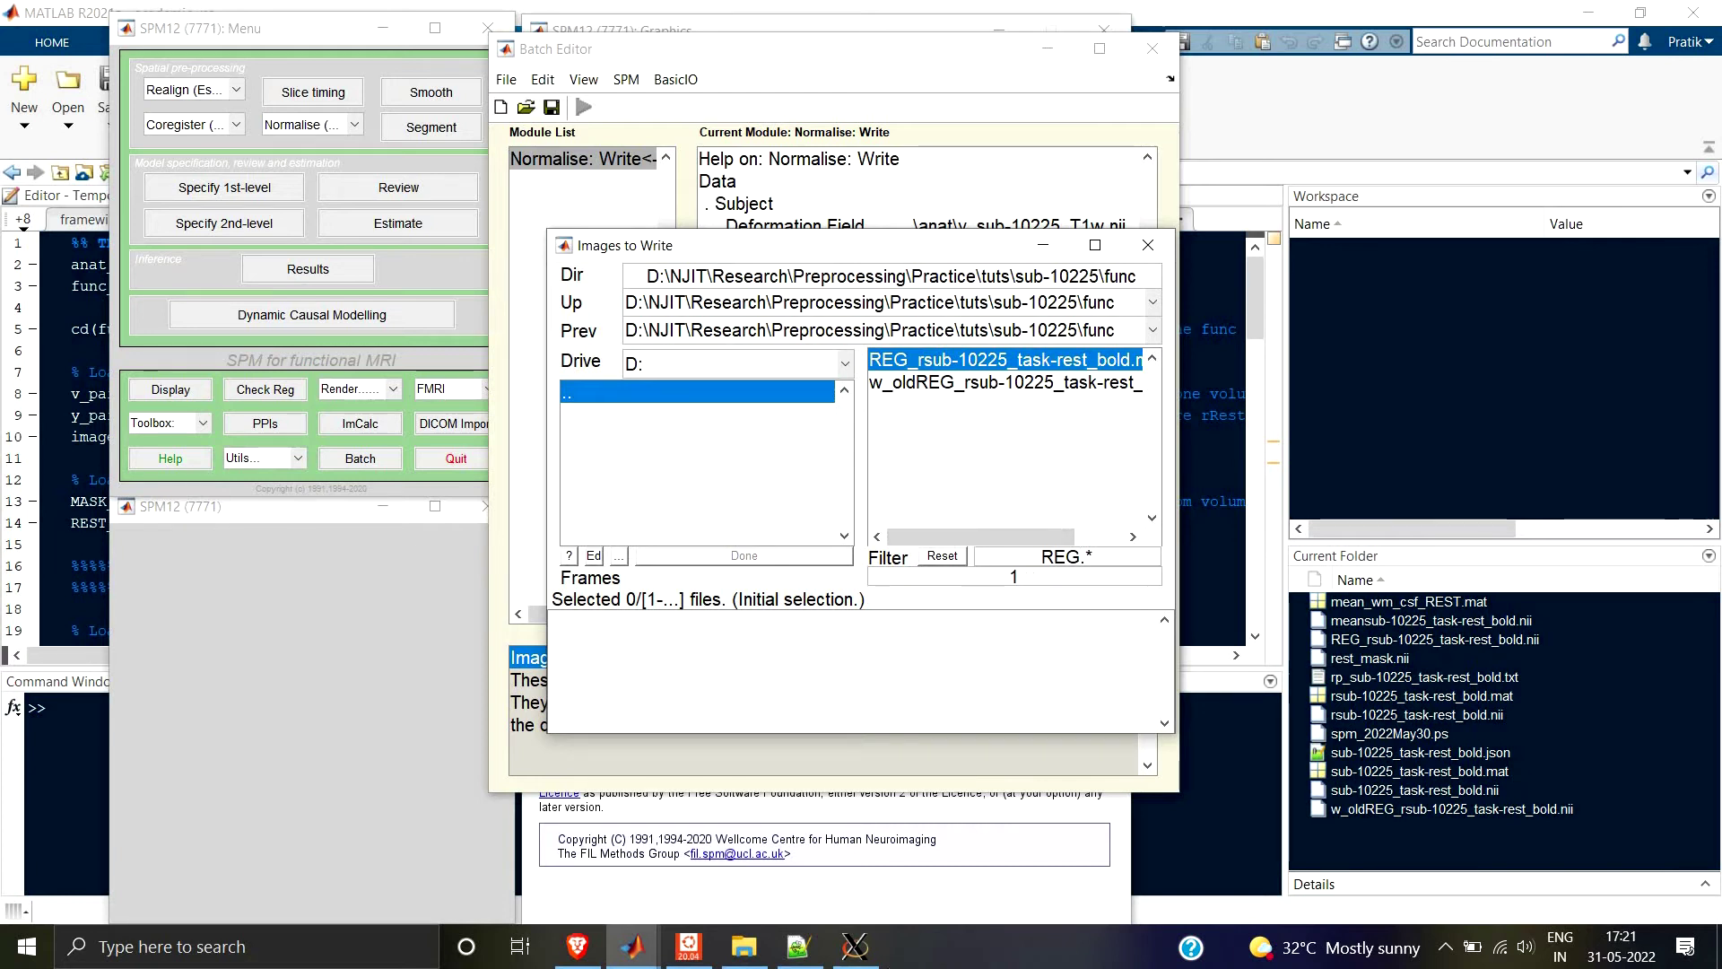
text(200)
key(Return)
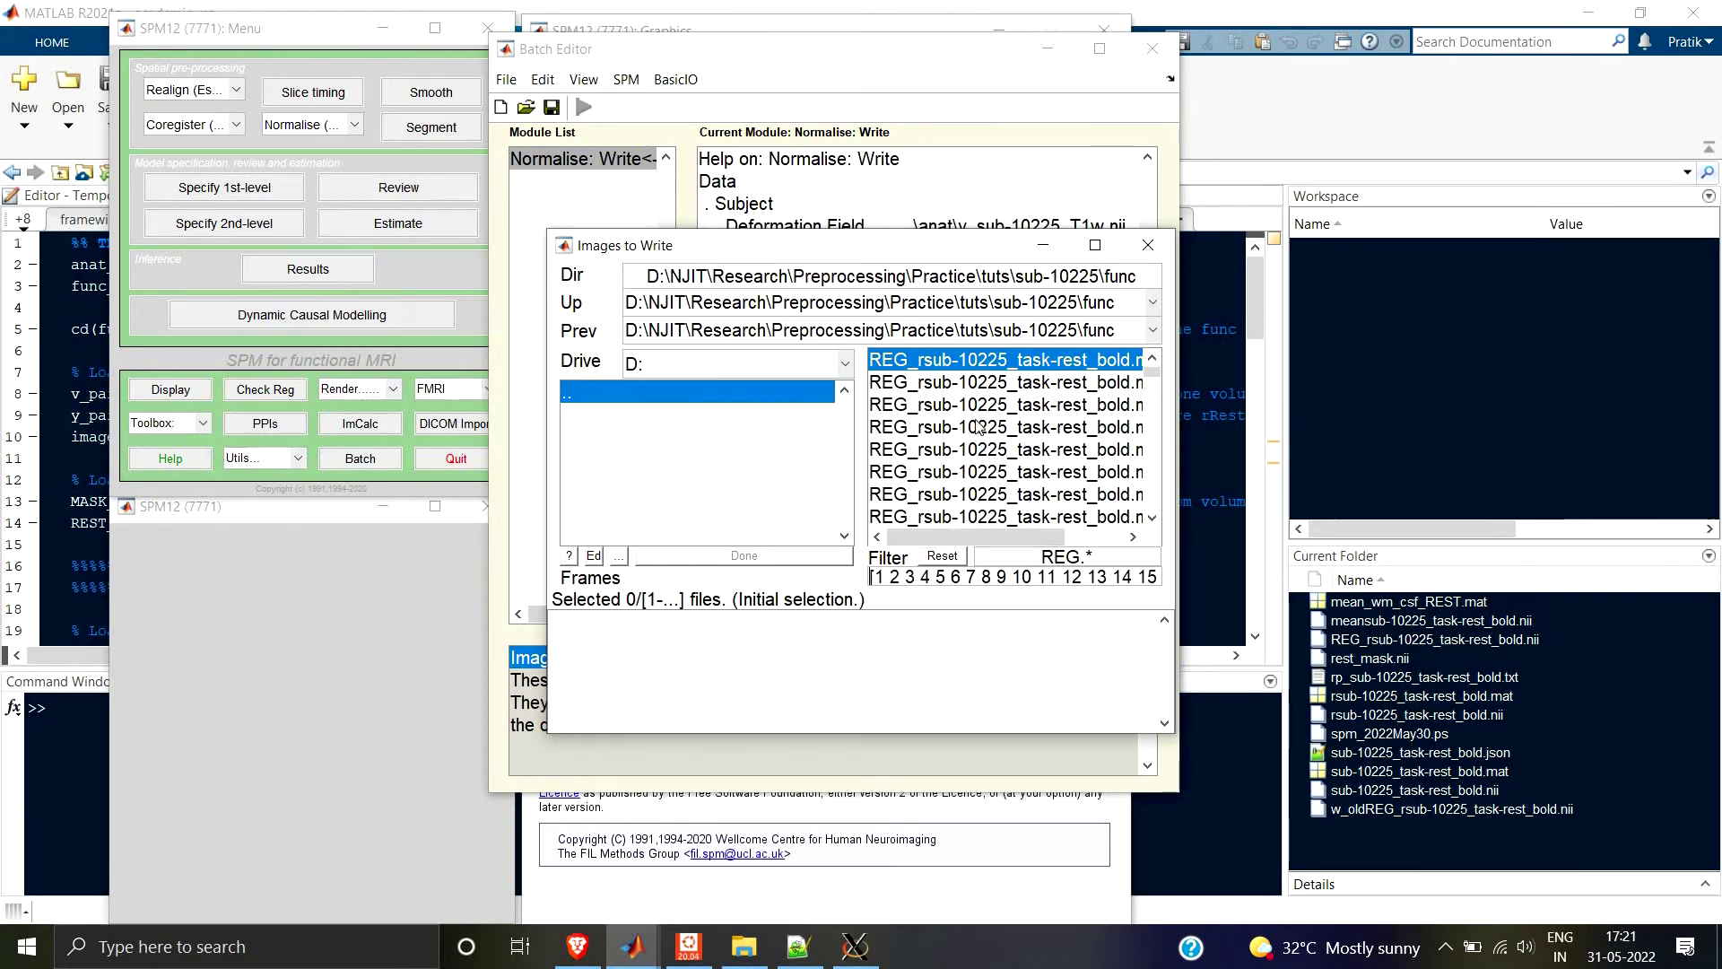
scroll(990, 384, down, 10)
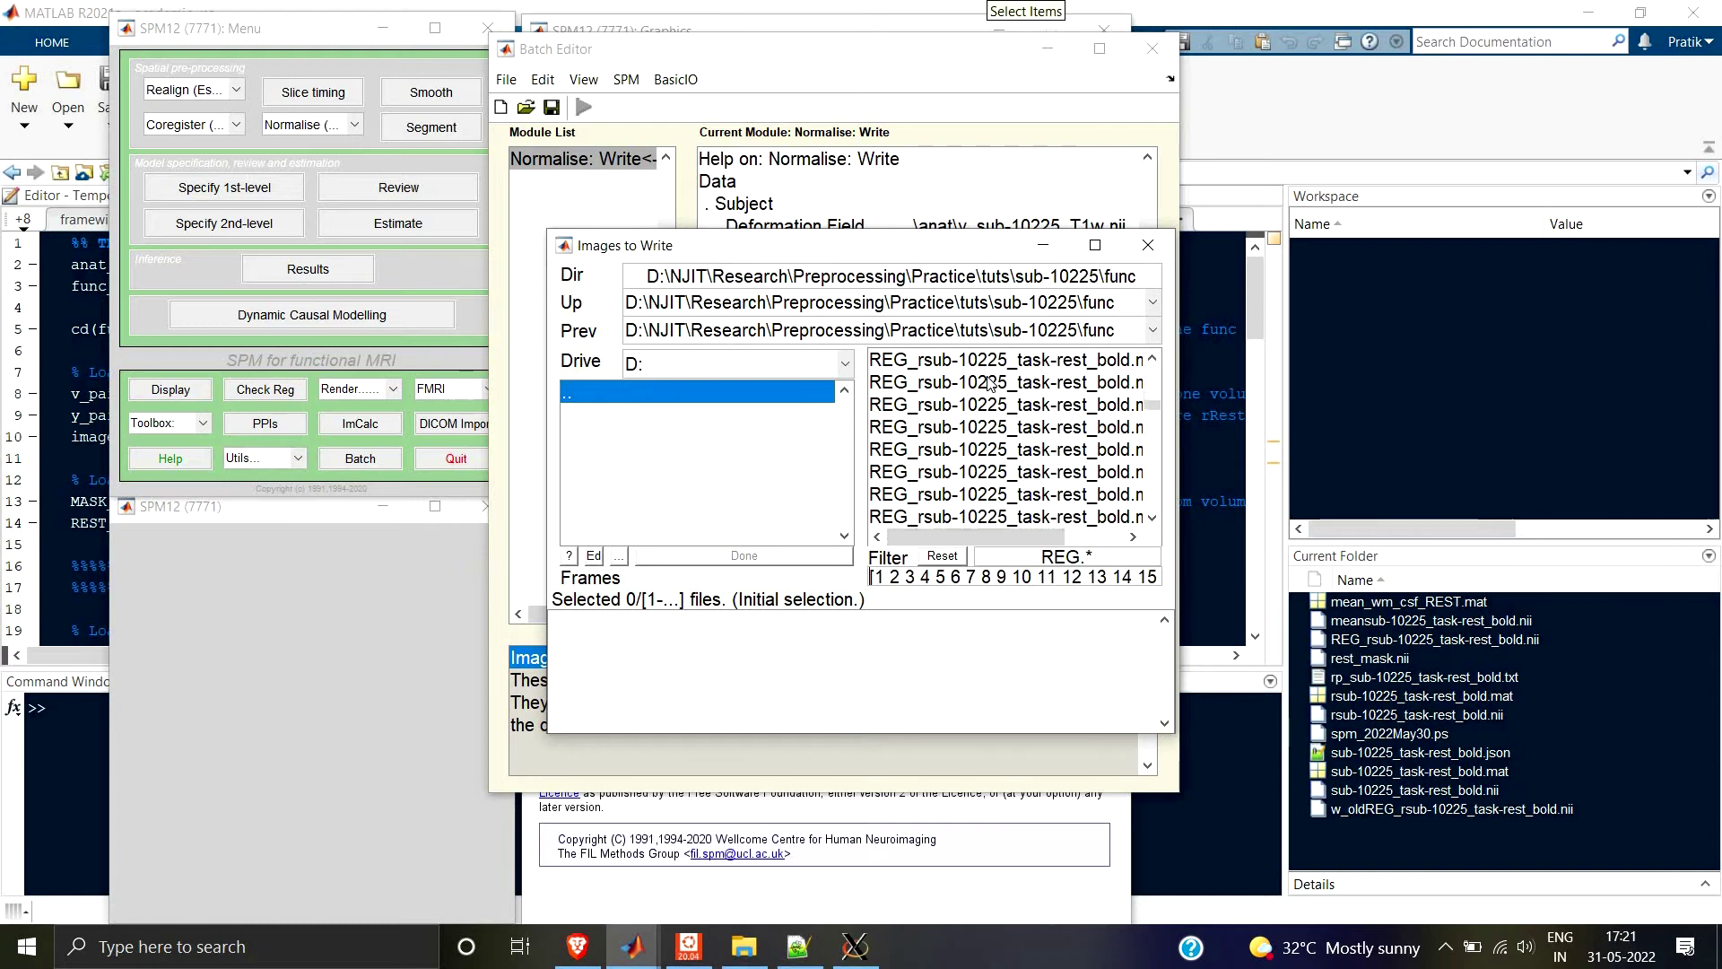
scroll(990, 384, down, 10)
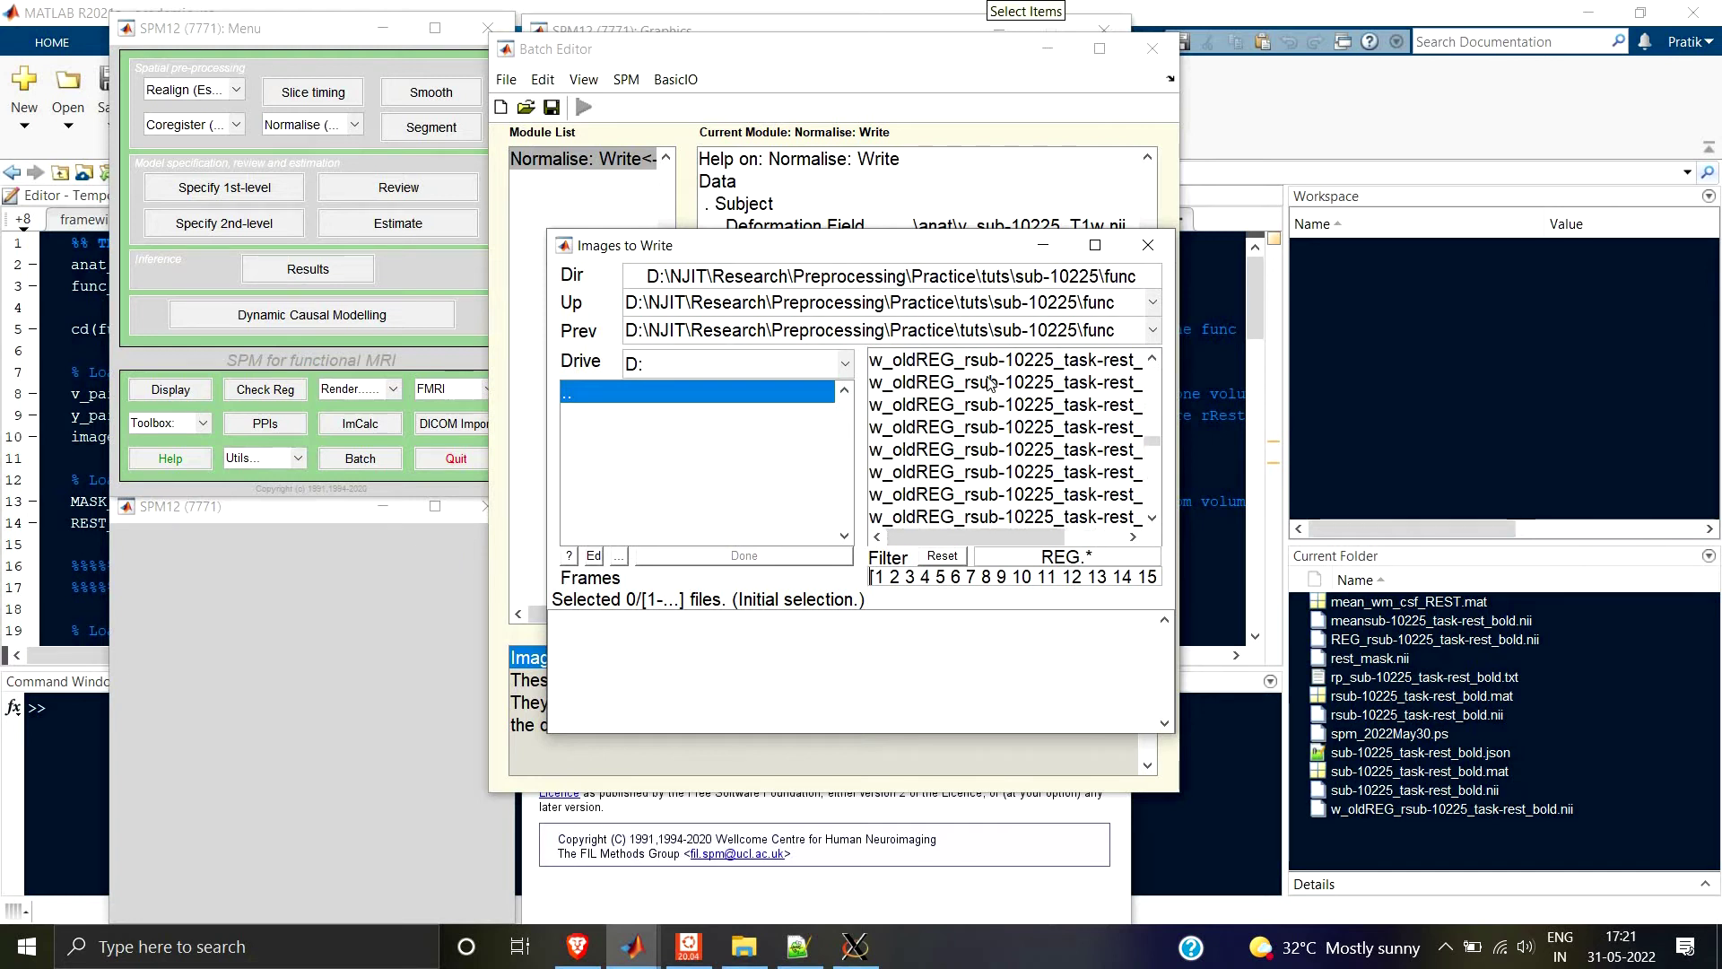
scroll(990, 384, up, 2)
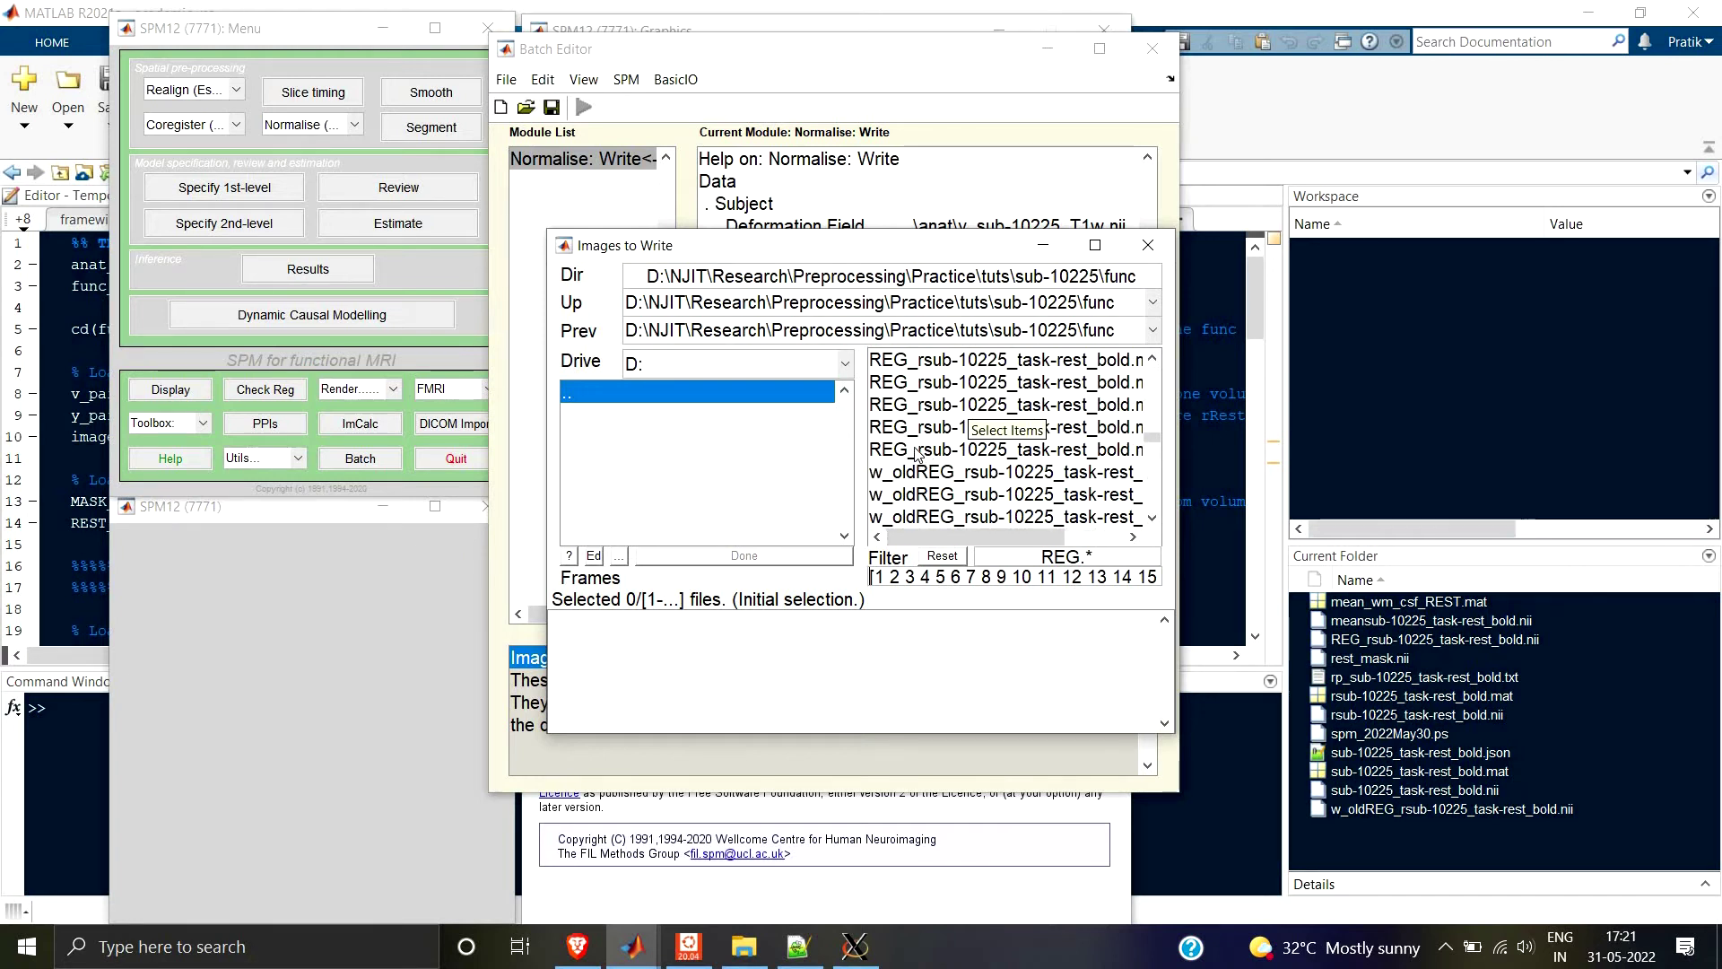
right_click(908, 484)
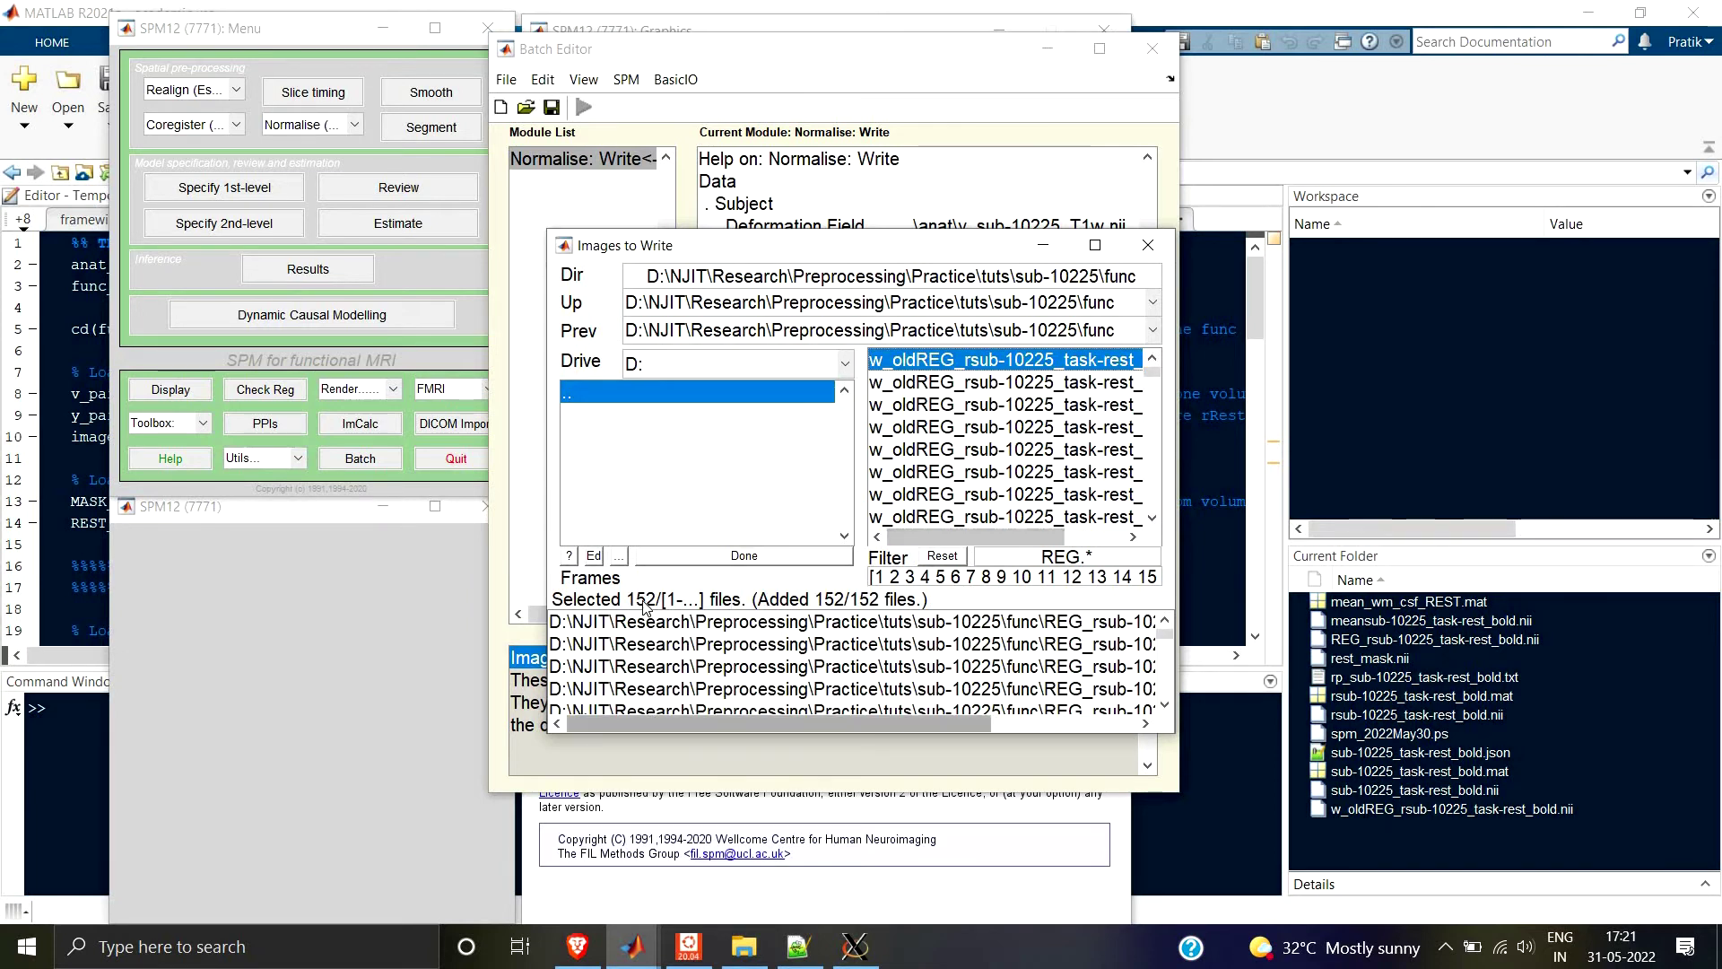
click(743, 557)
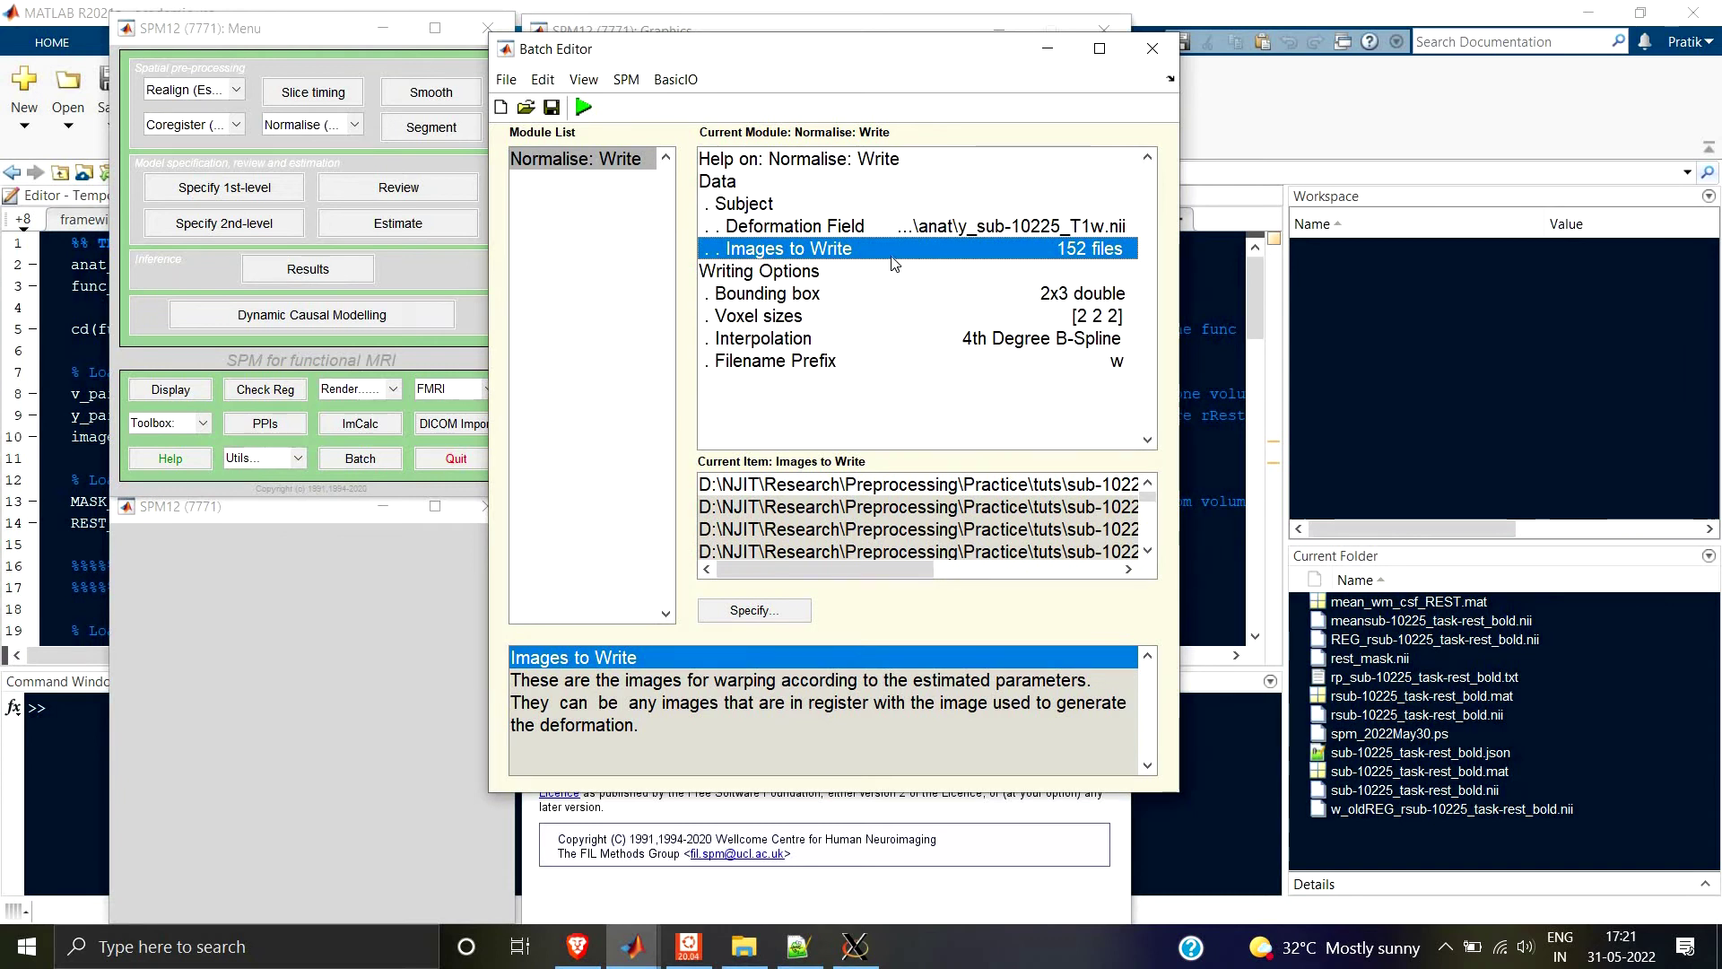
Paste the bounding box -90 -126 -72; 90 90 108 from Notepad++ over the defaults.
click(825, 302)
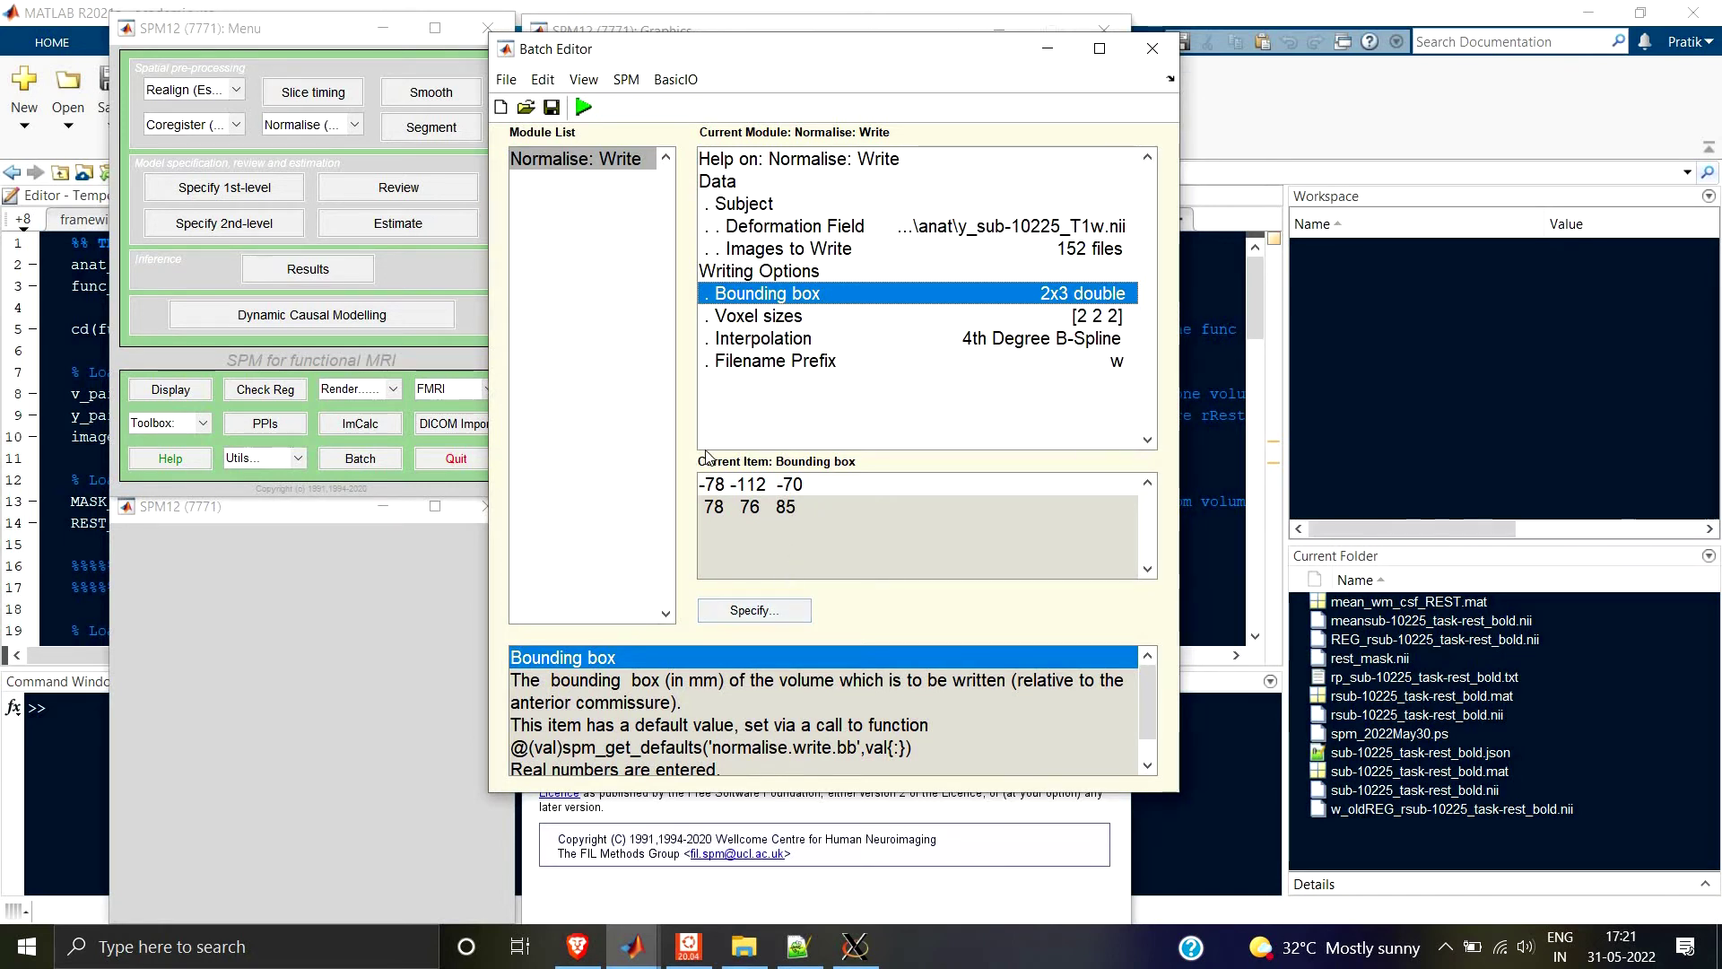
click(752, 611)
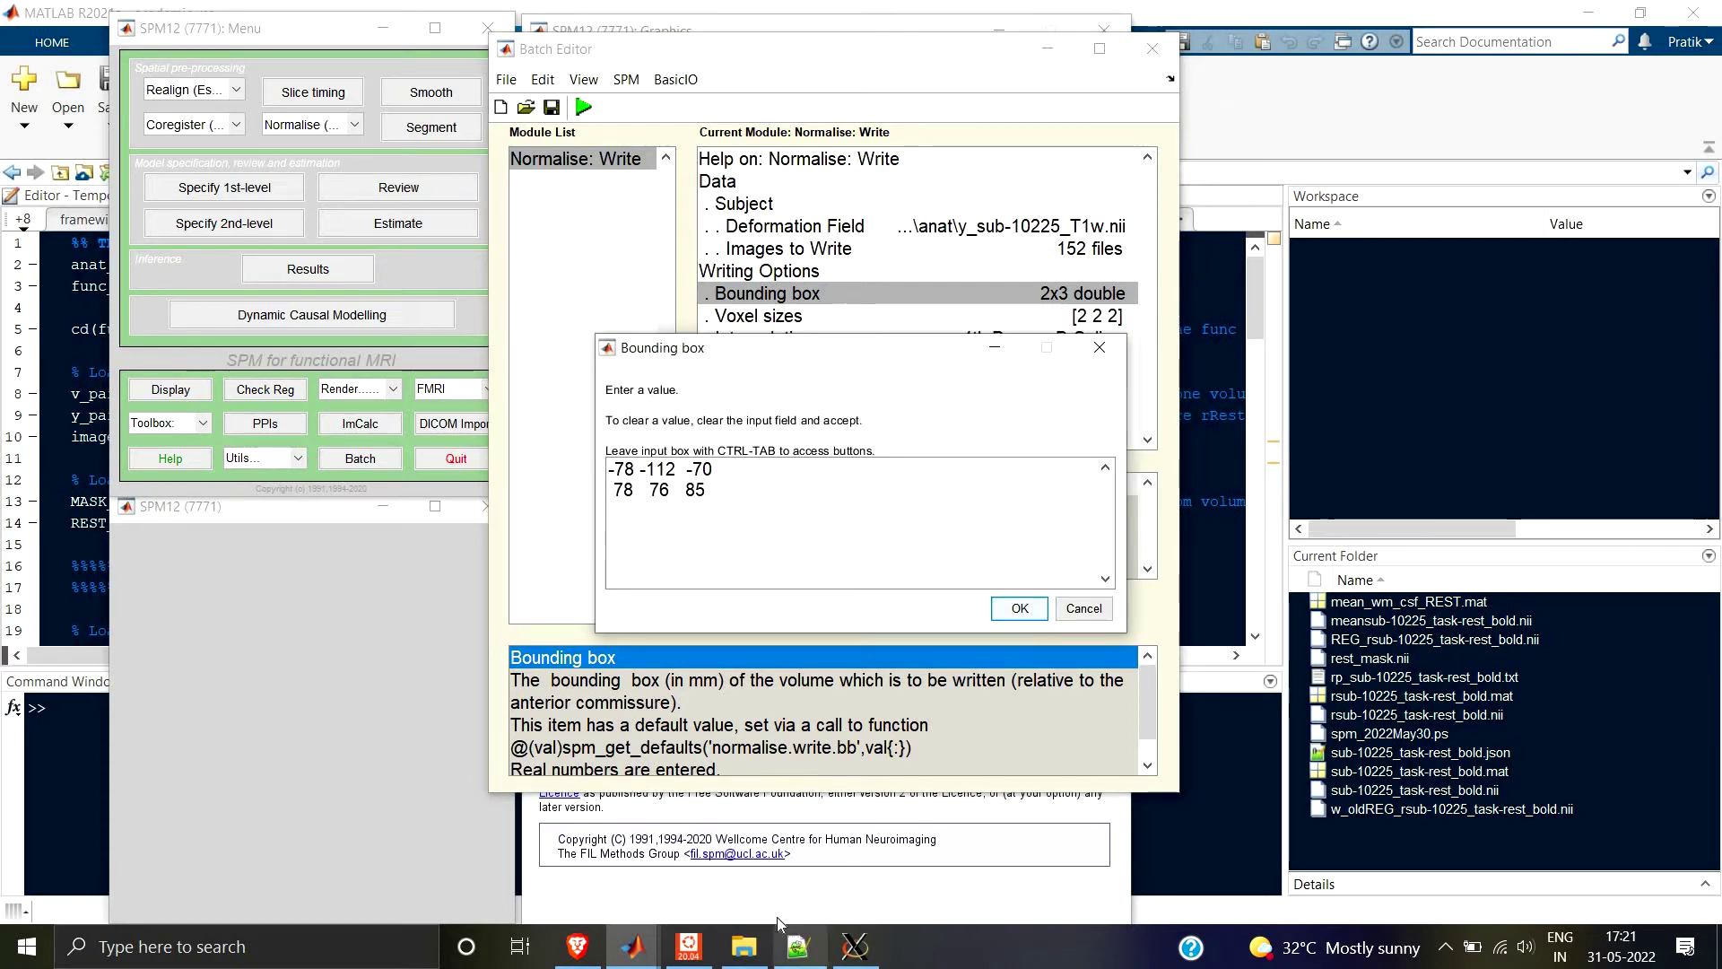
click(797, 947)
key(ctrl+a)
key(ctrl+c)
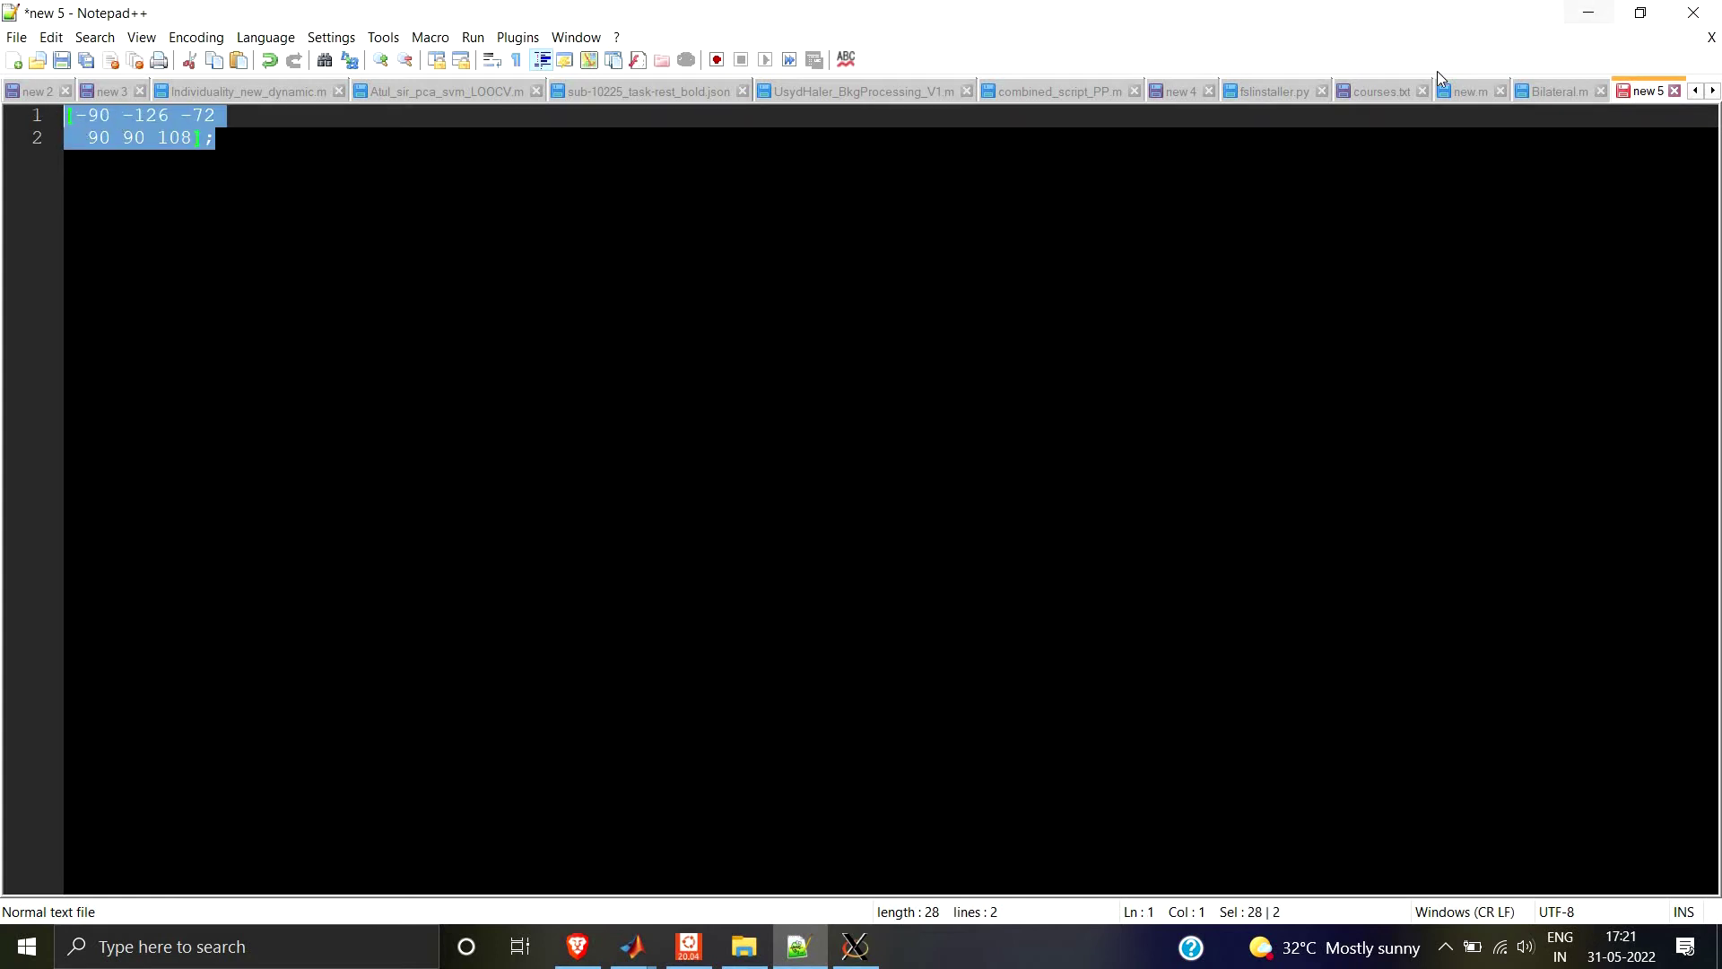
click(1588, 12)
key(ctrl+a)
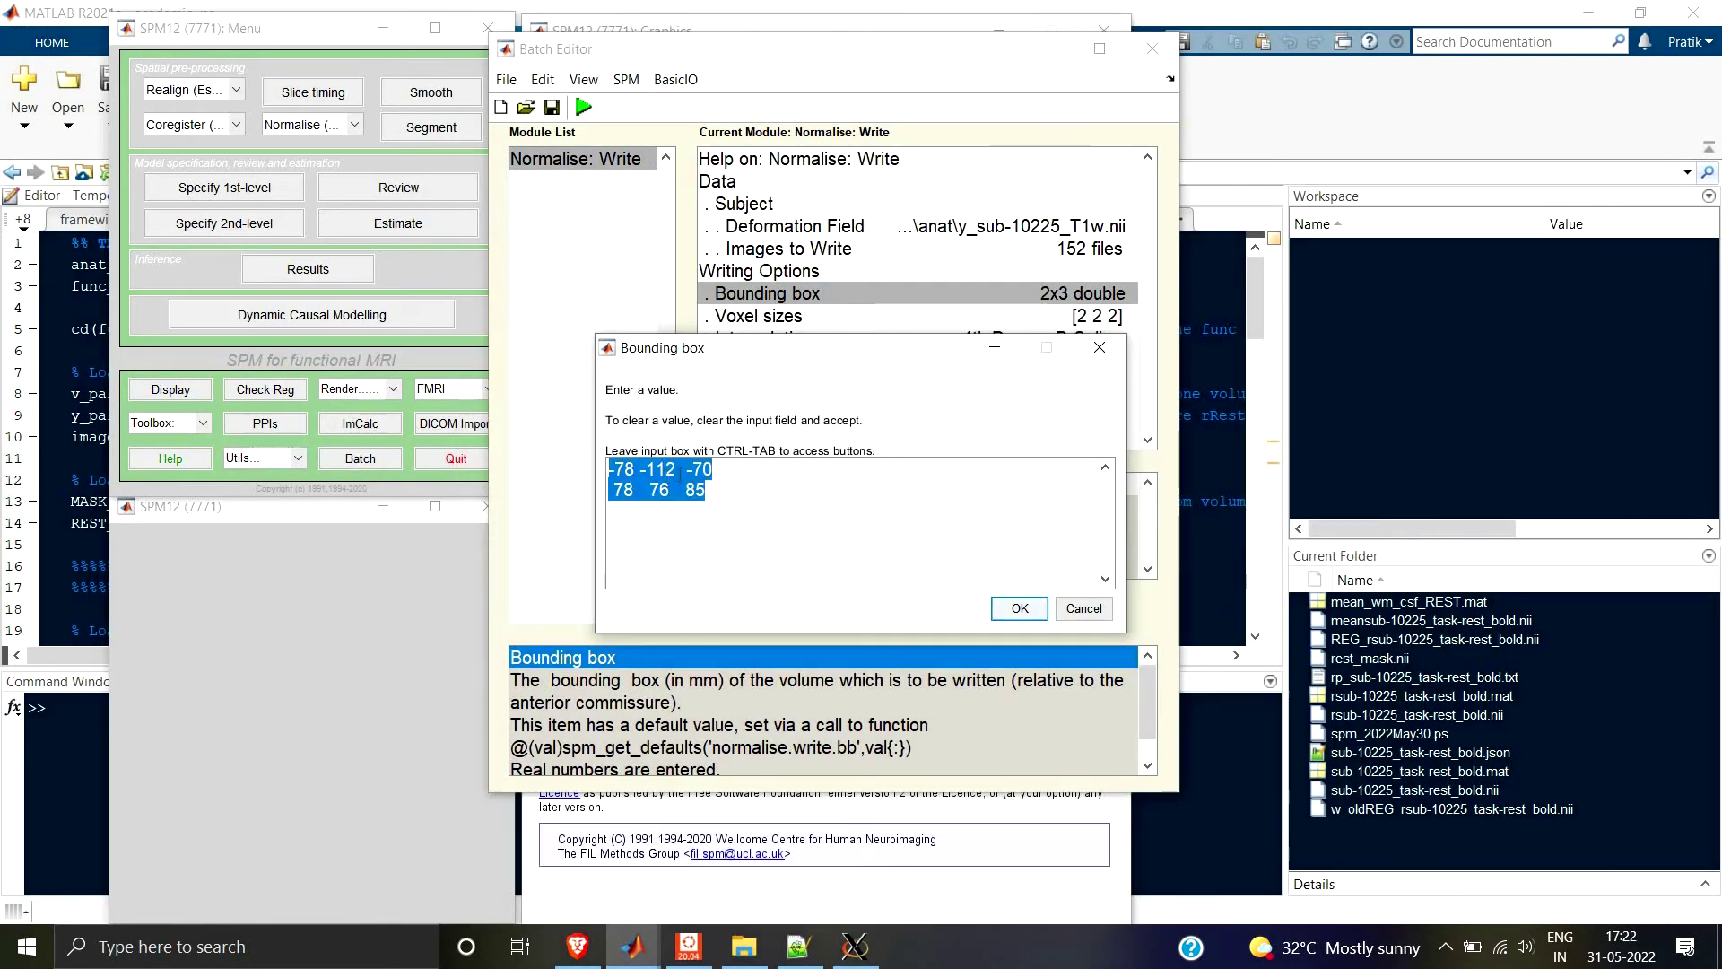
key(ctrl+v)
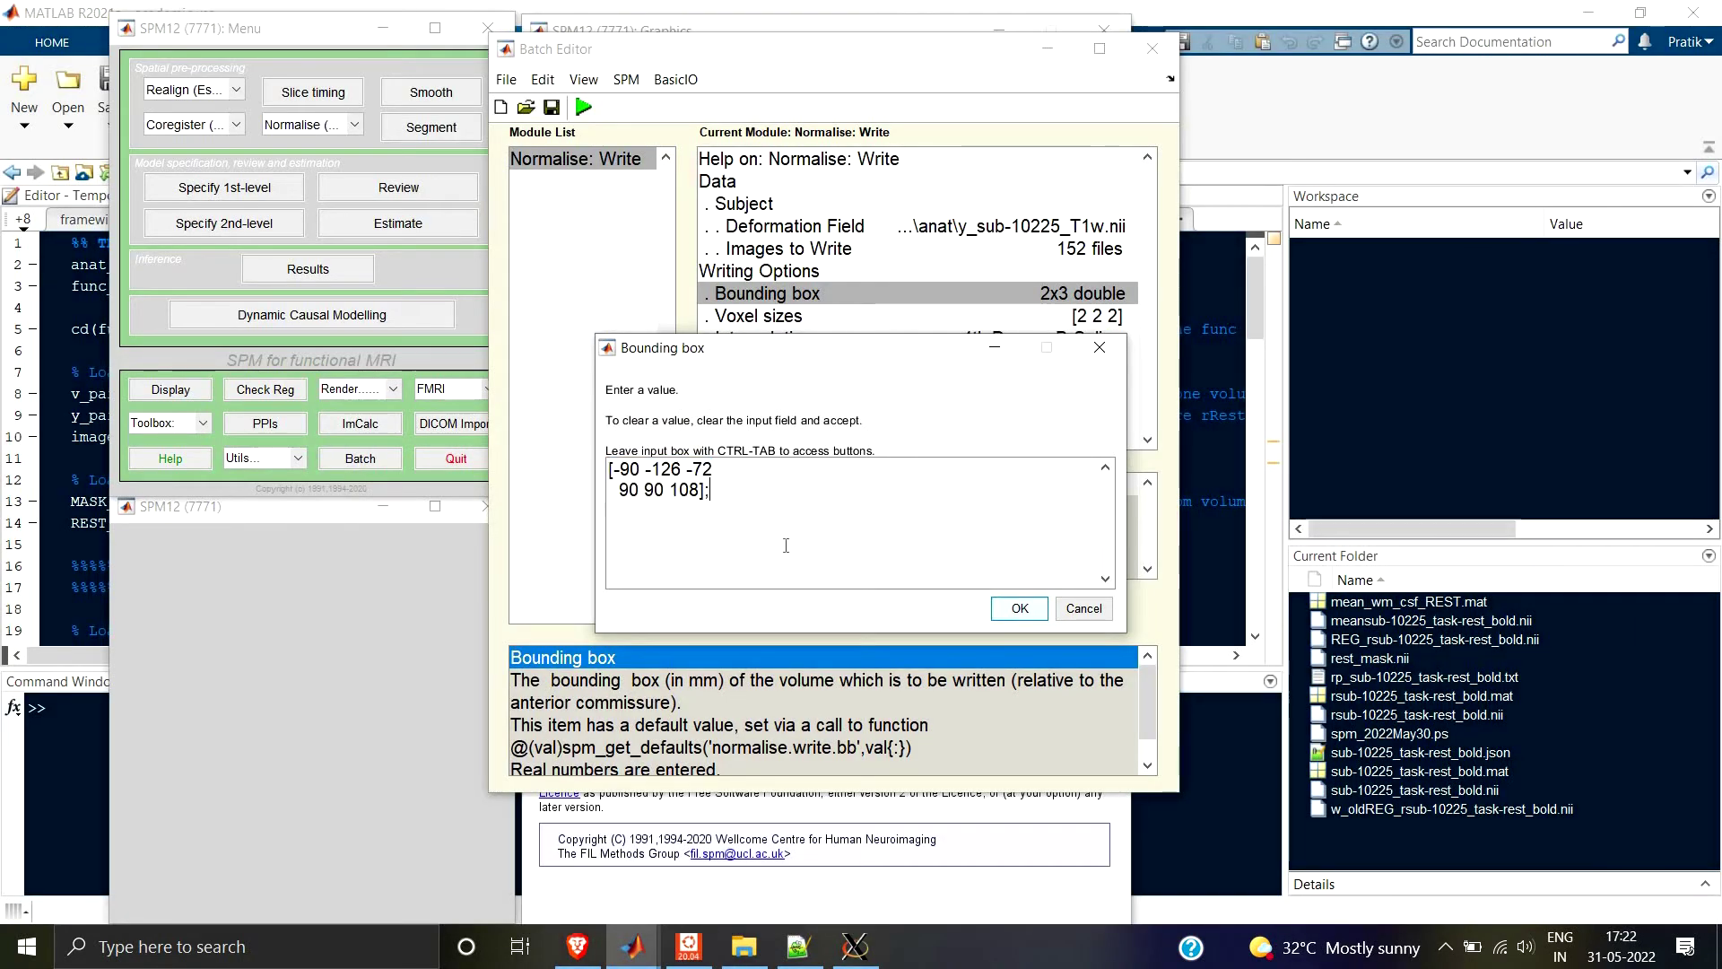
click(1018, 609)
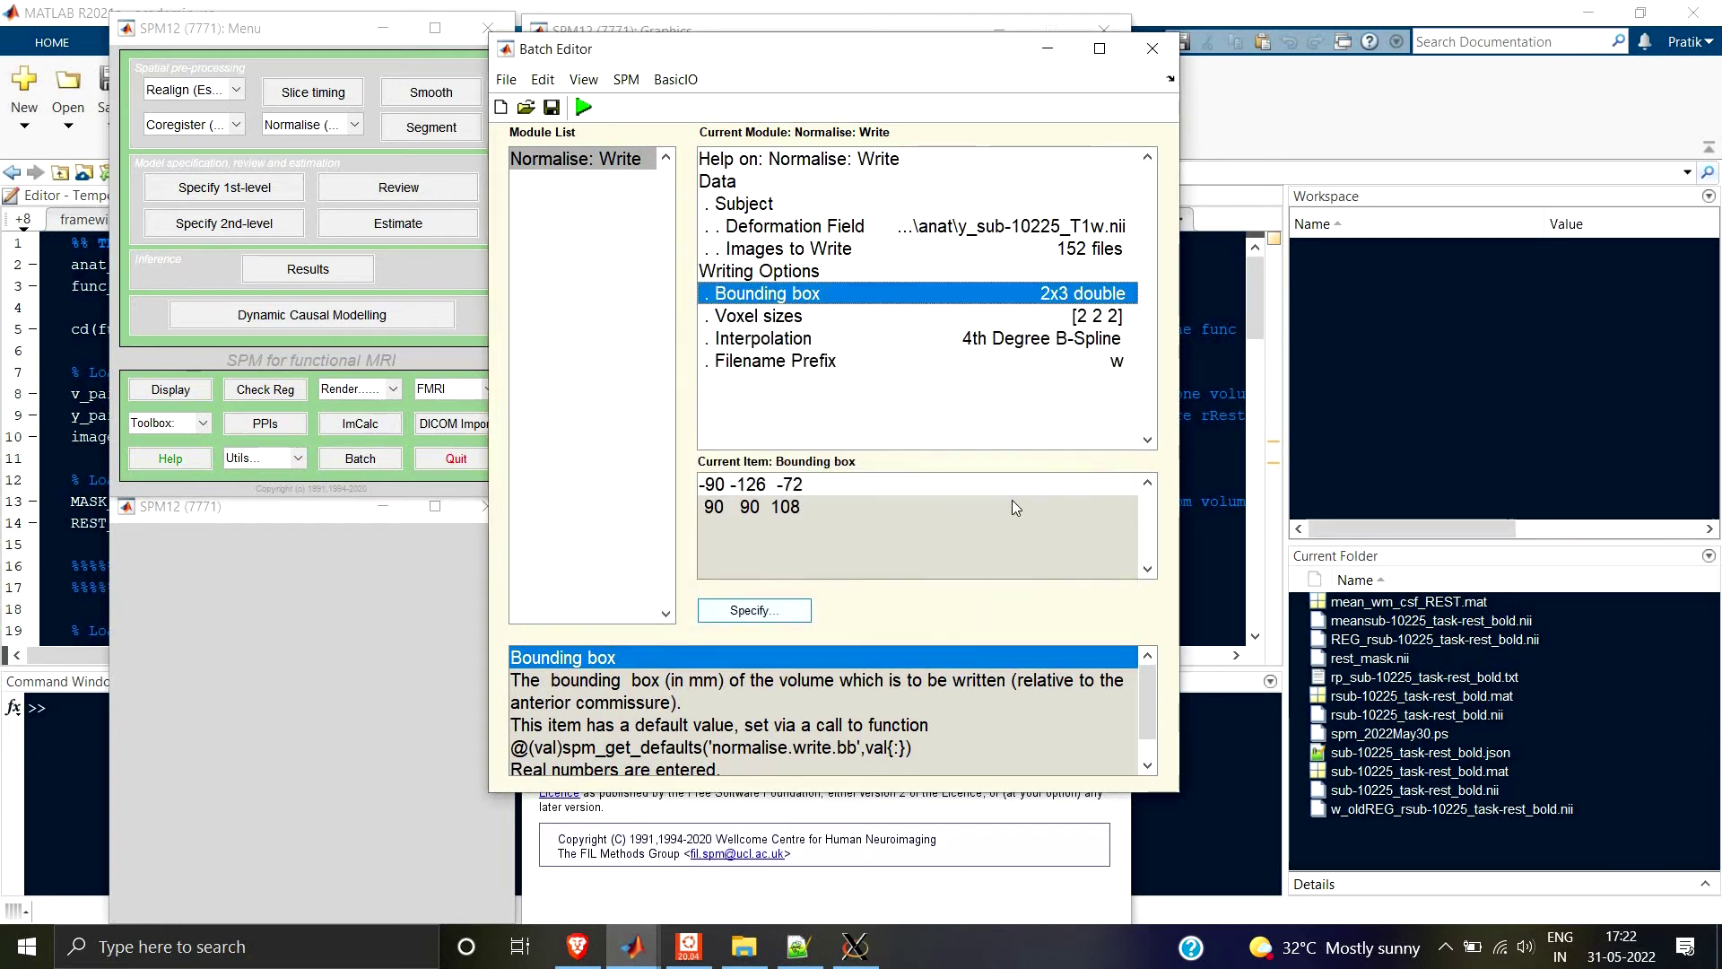
click(768, 316)
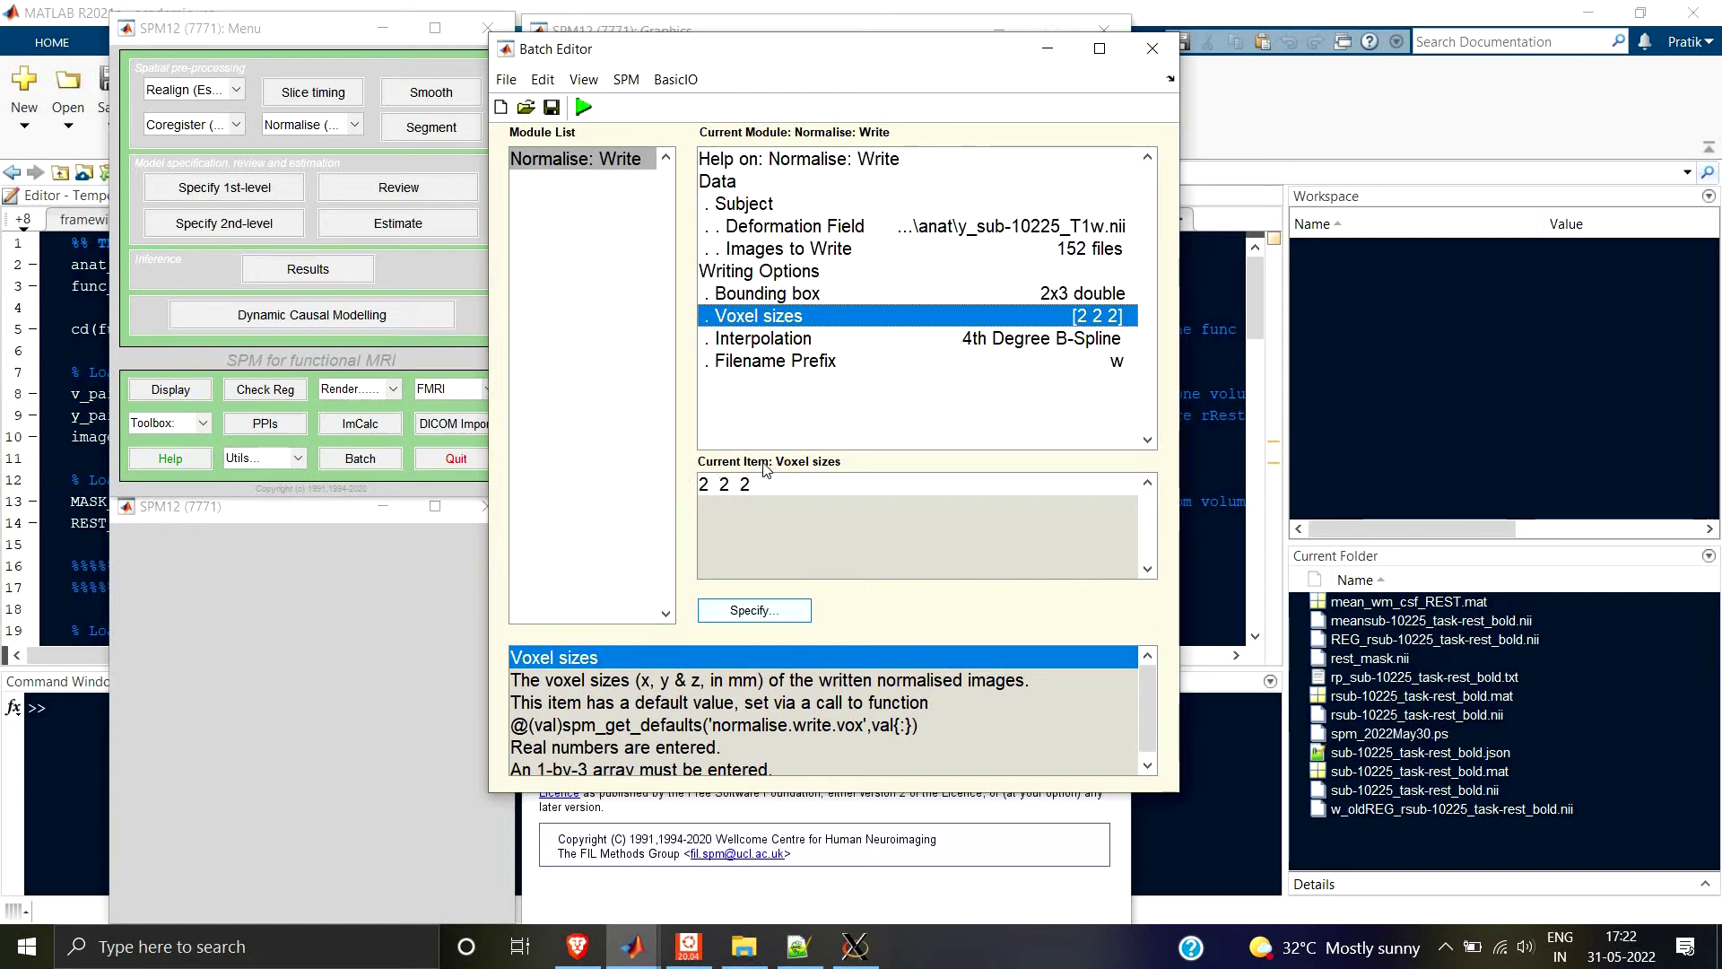
click(786, 339)
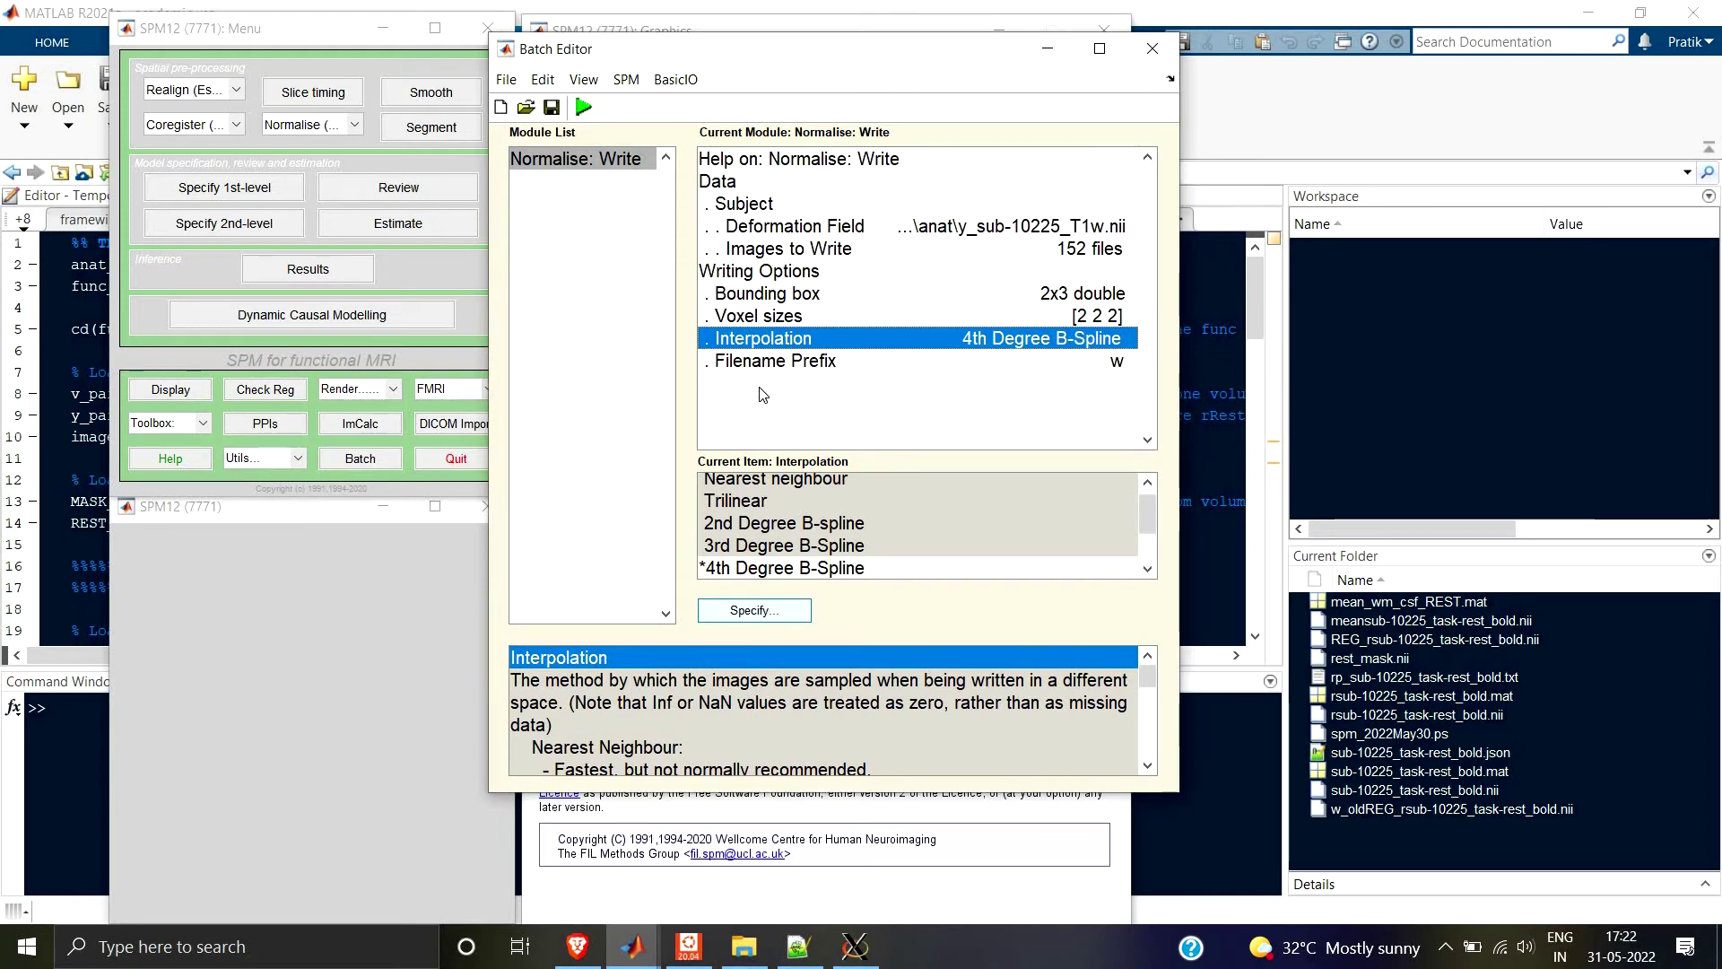
click(1116, 361)
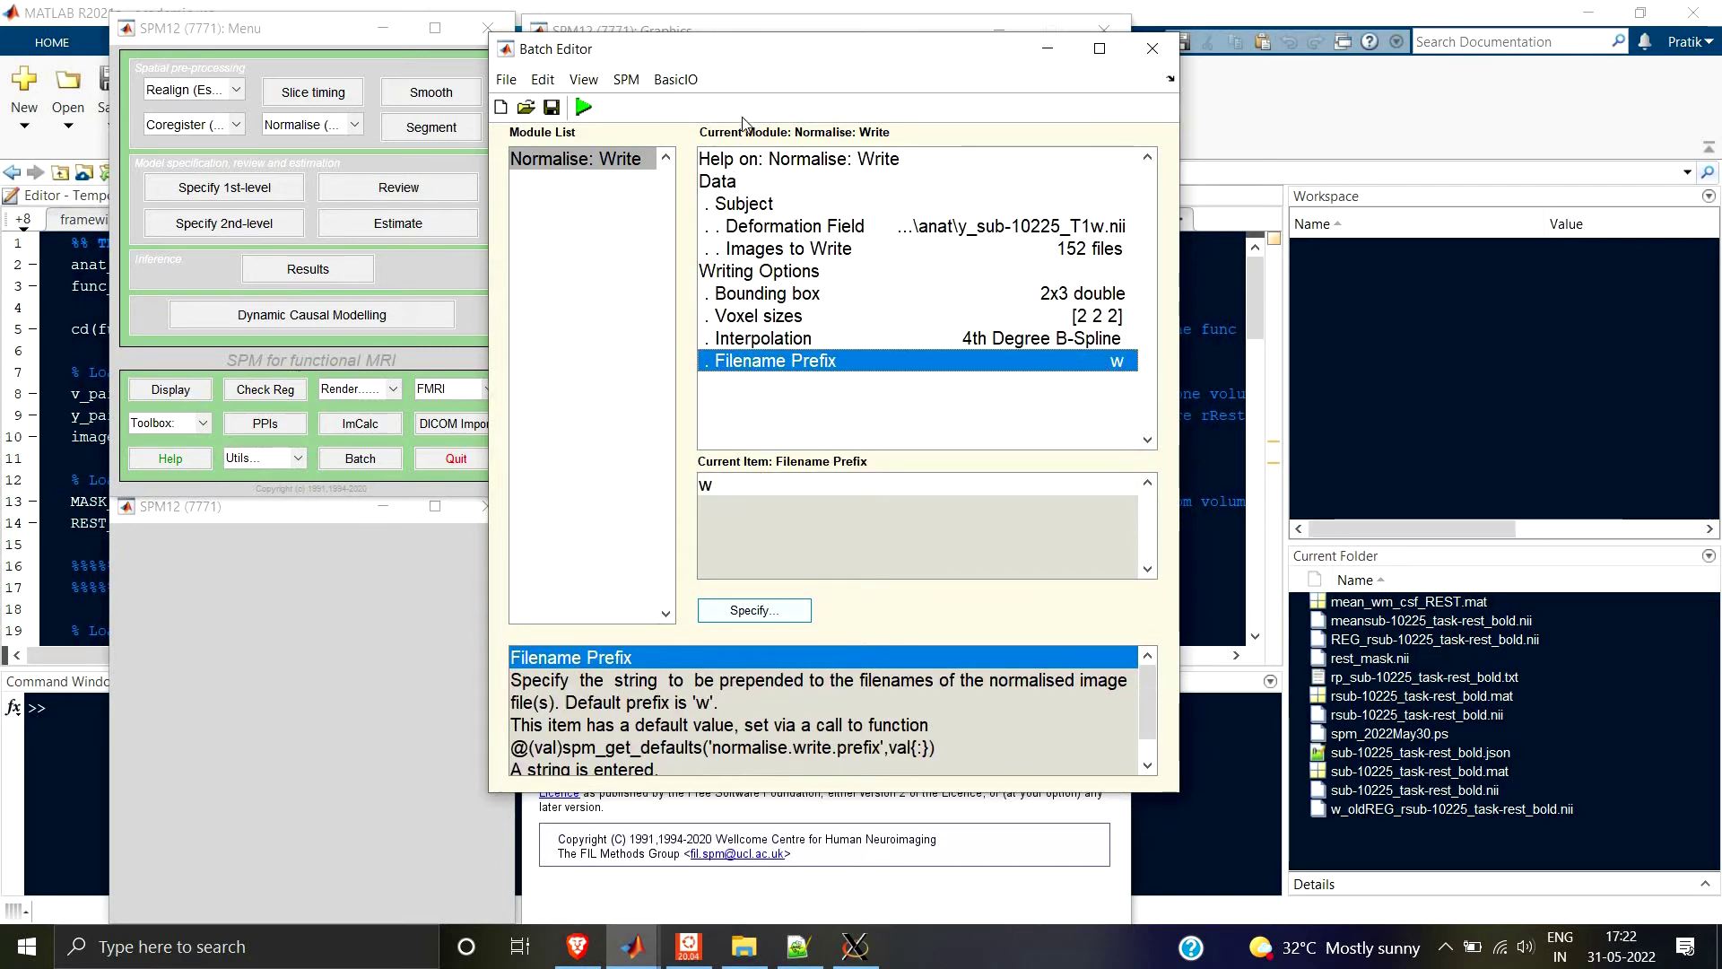
drag(720, 47, 635, 26)
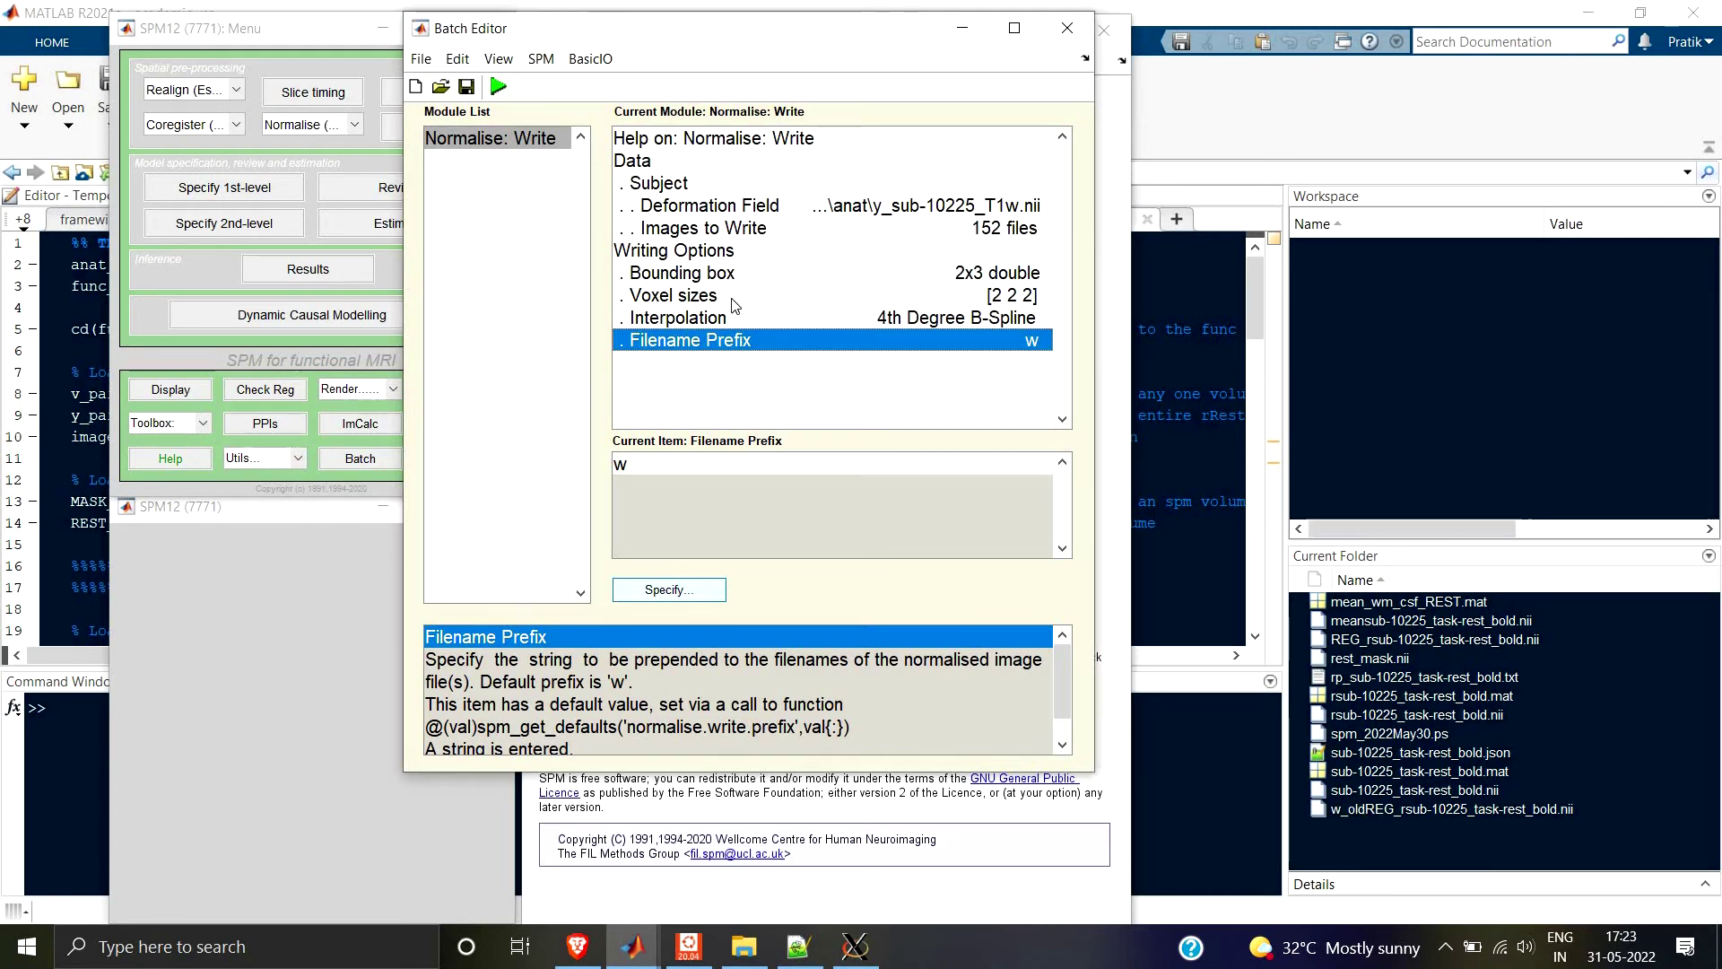
Recheck and accept the bounding box -90 -126 -72; 90 90 108, then open the SPM menu.
double_click(684, 273)
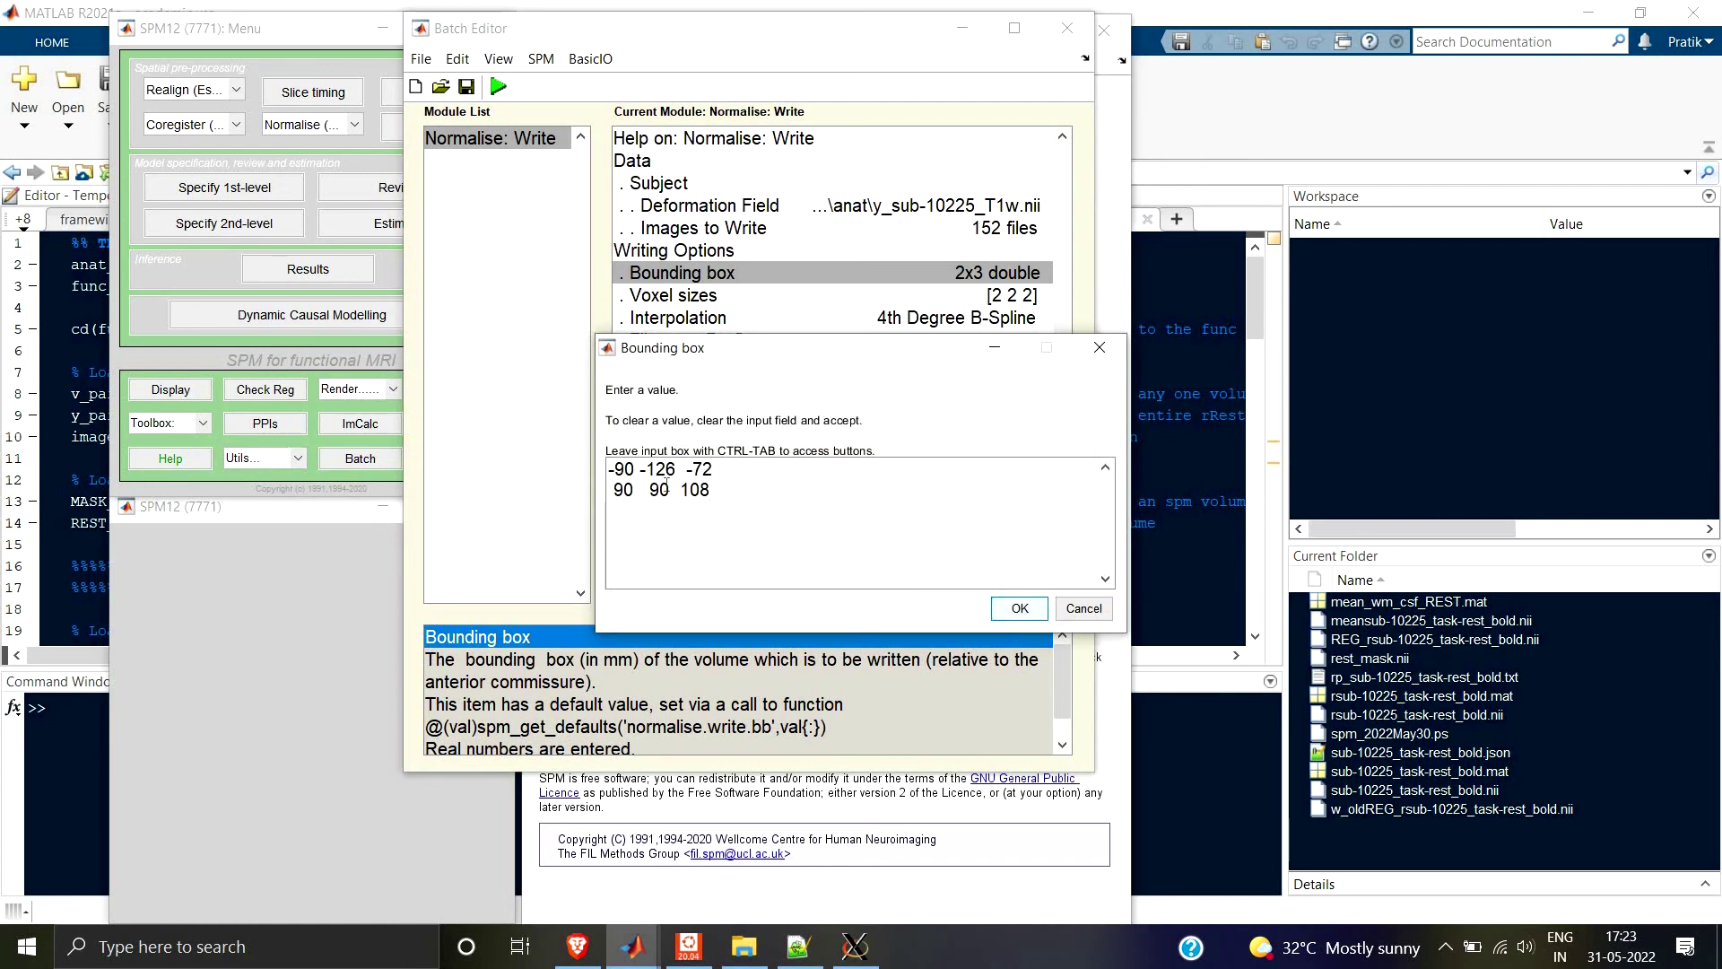
click(1083, 608)
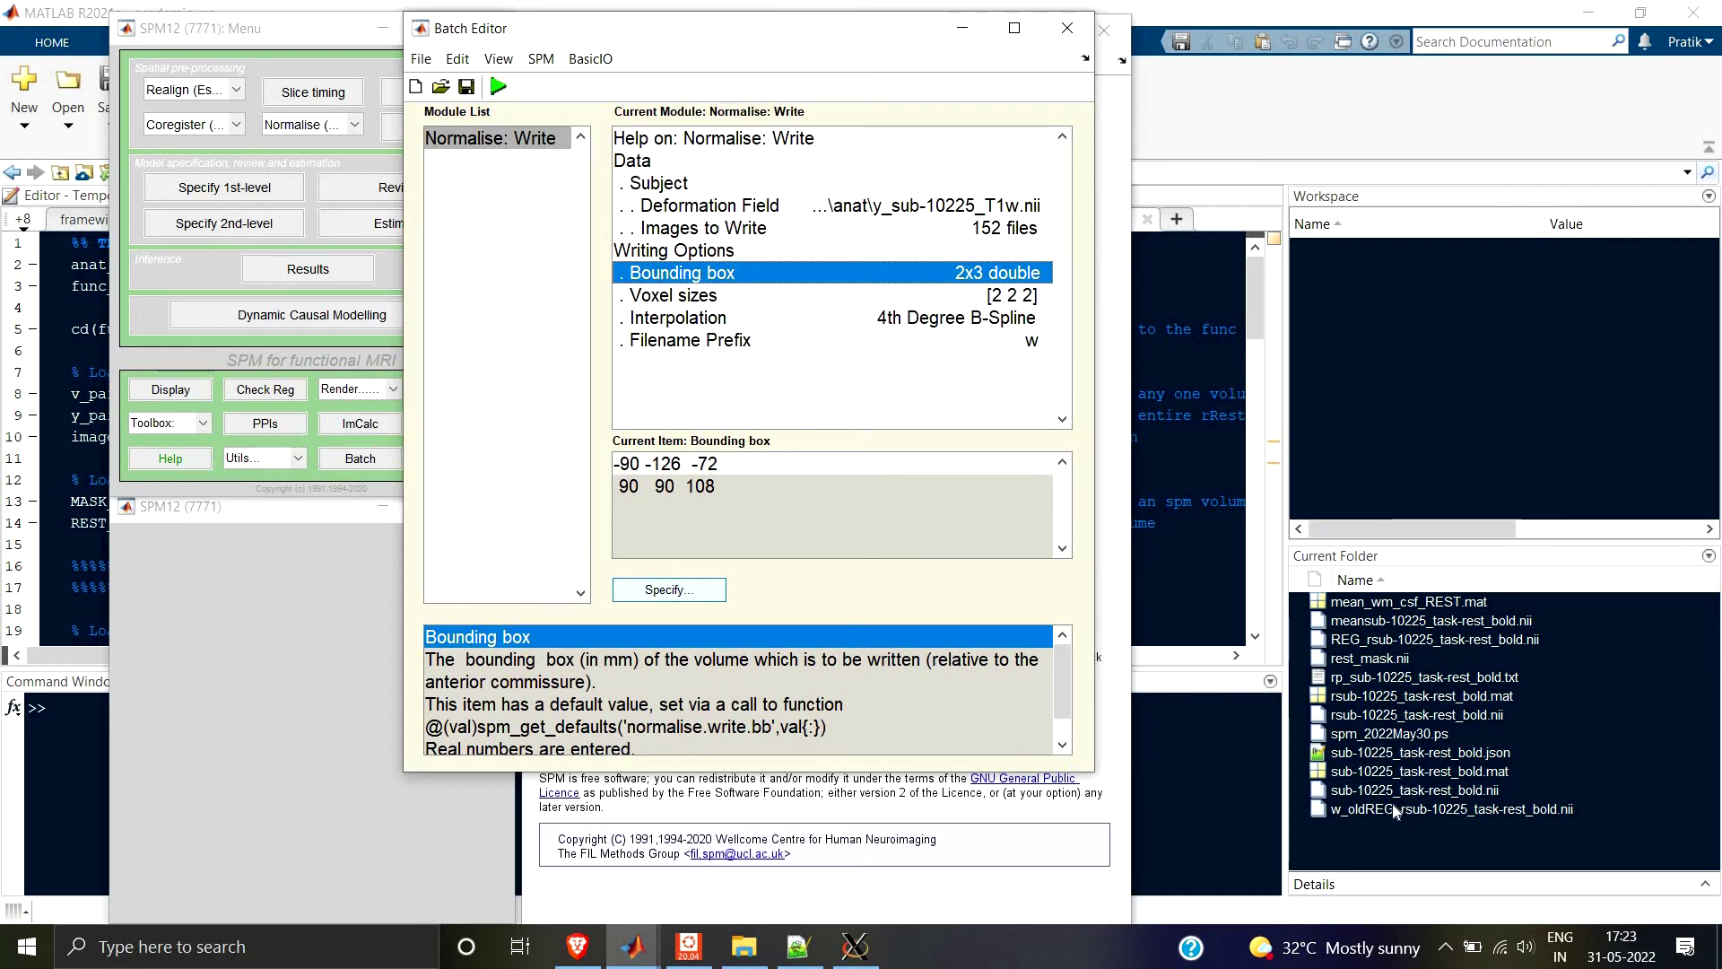
double_click(682, 274)
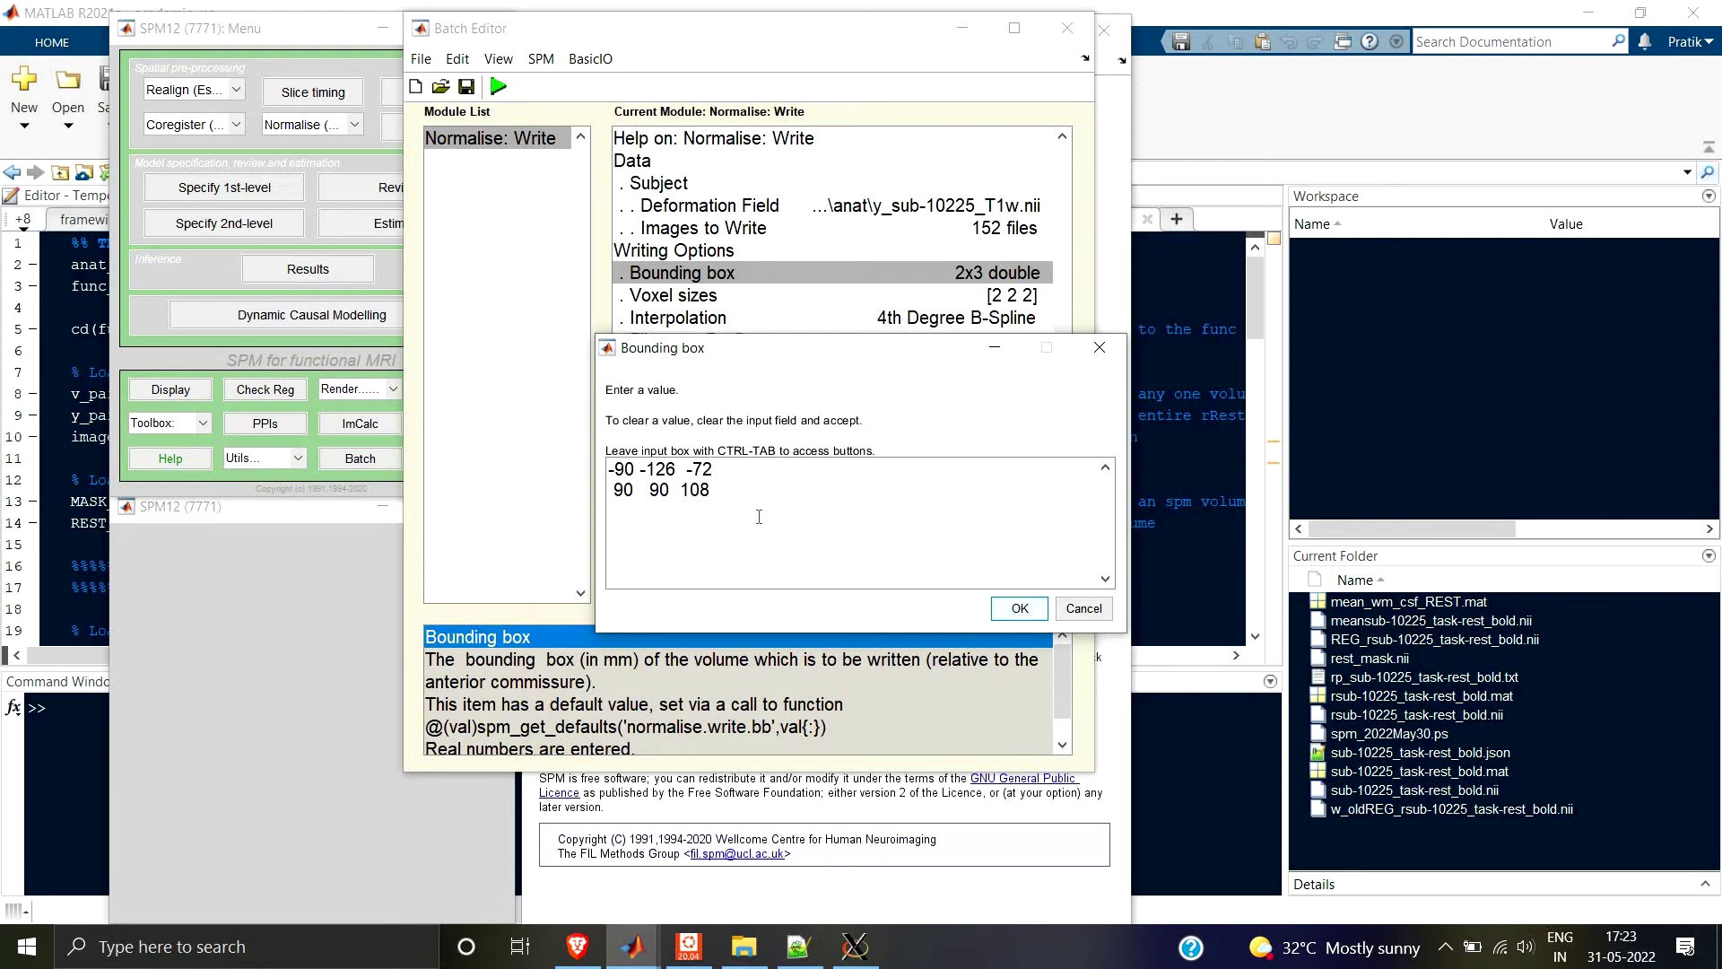
click(732, 492)
click(1036, 604)
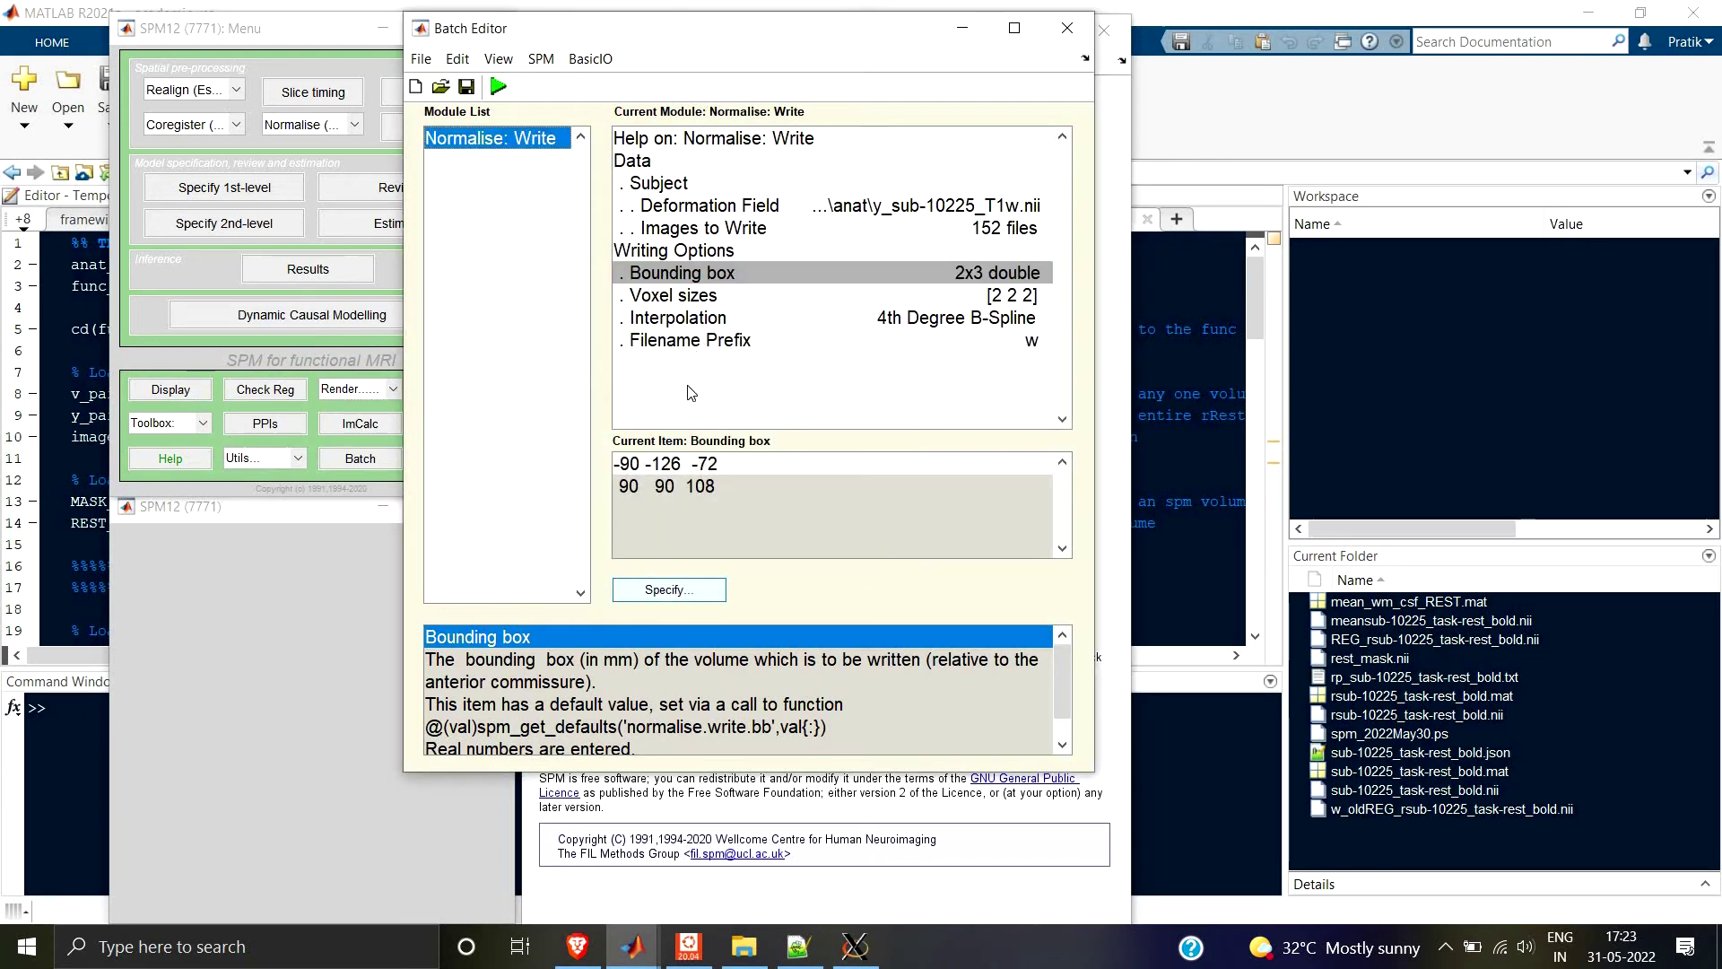
click(541, 57)
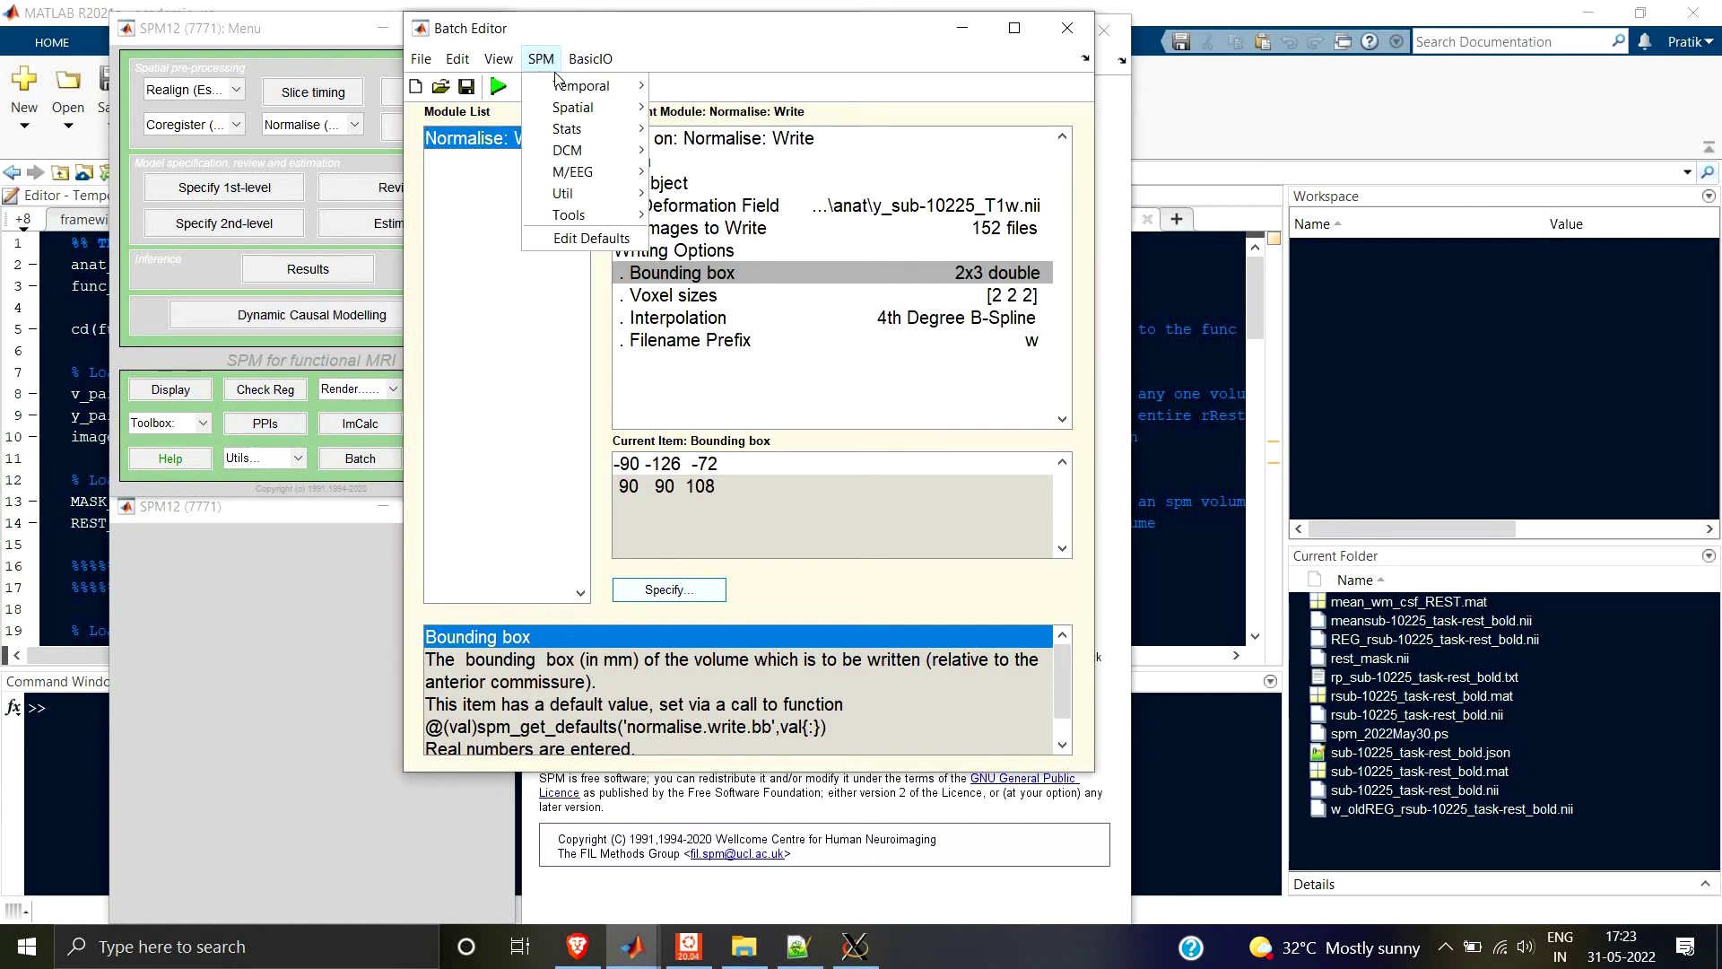
mouse_move(565, 109)
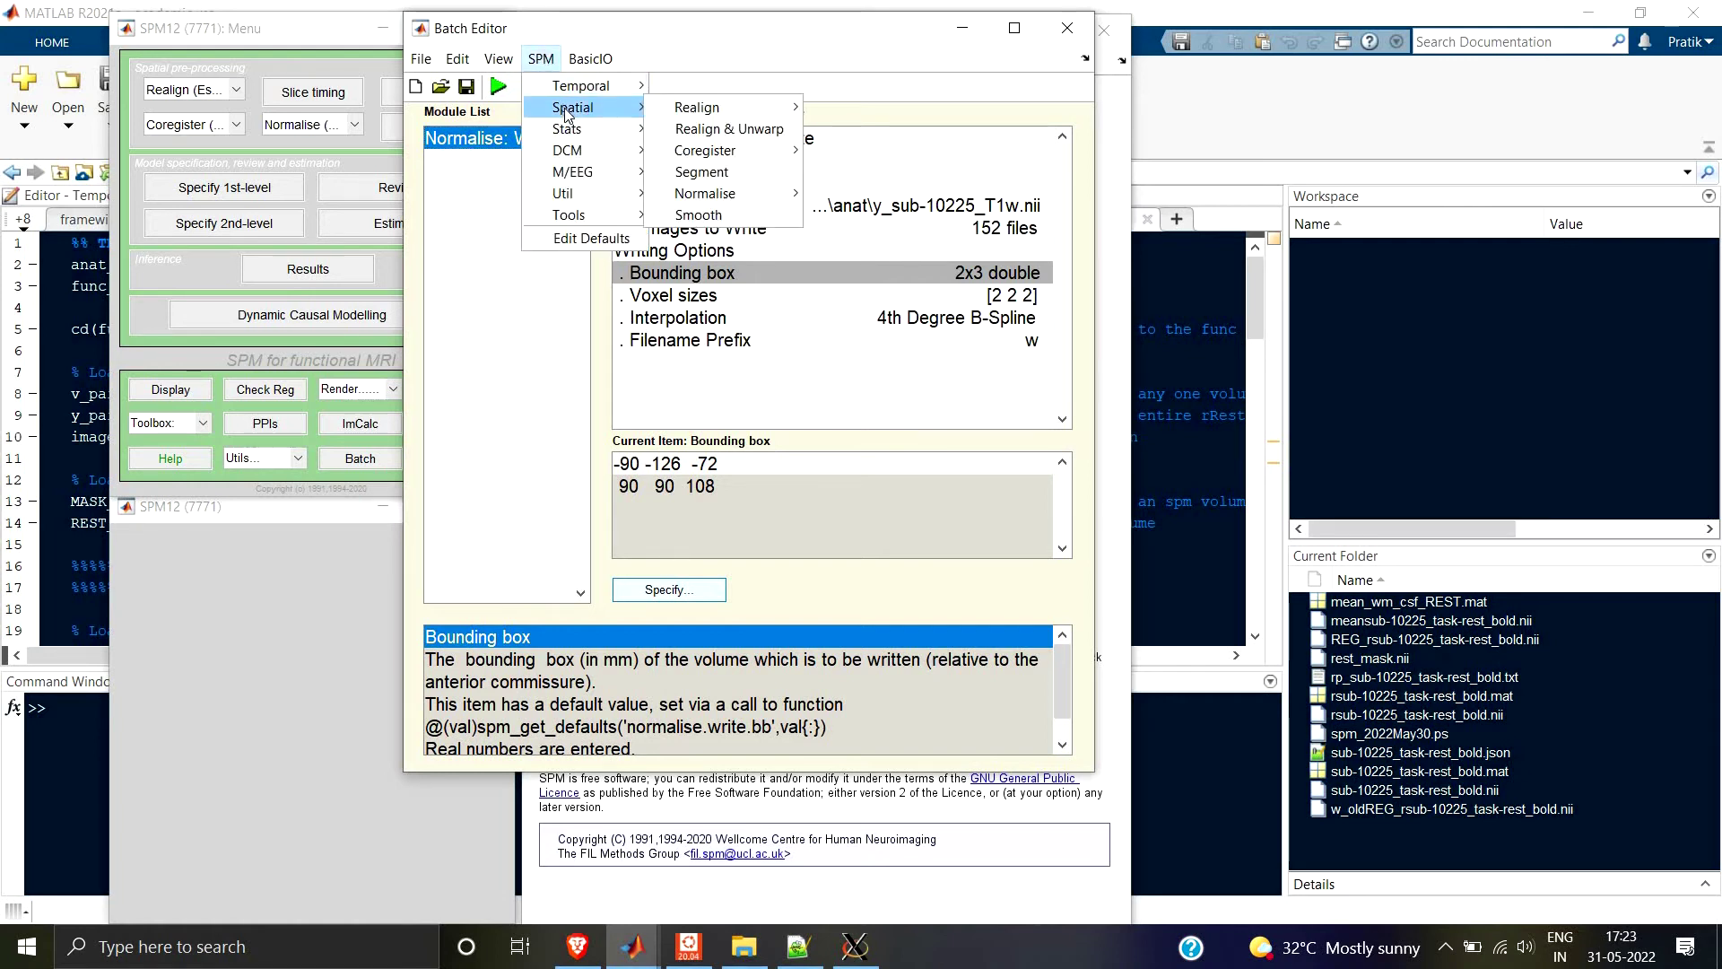
Add a Smooth module (FWHM 8 8 8, prefix s) after Normalise: Write and view its settings.
click(733, 217)
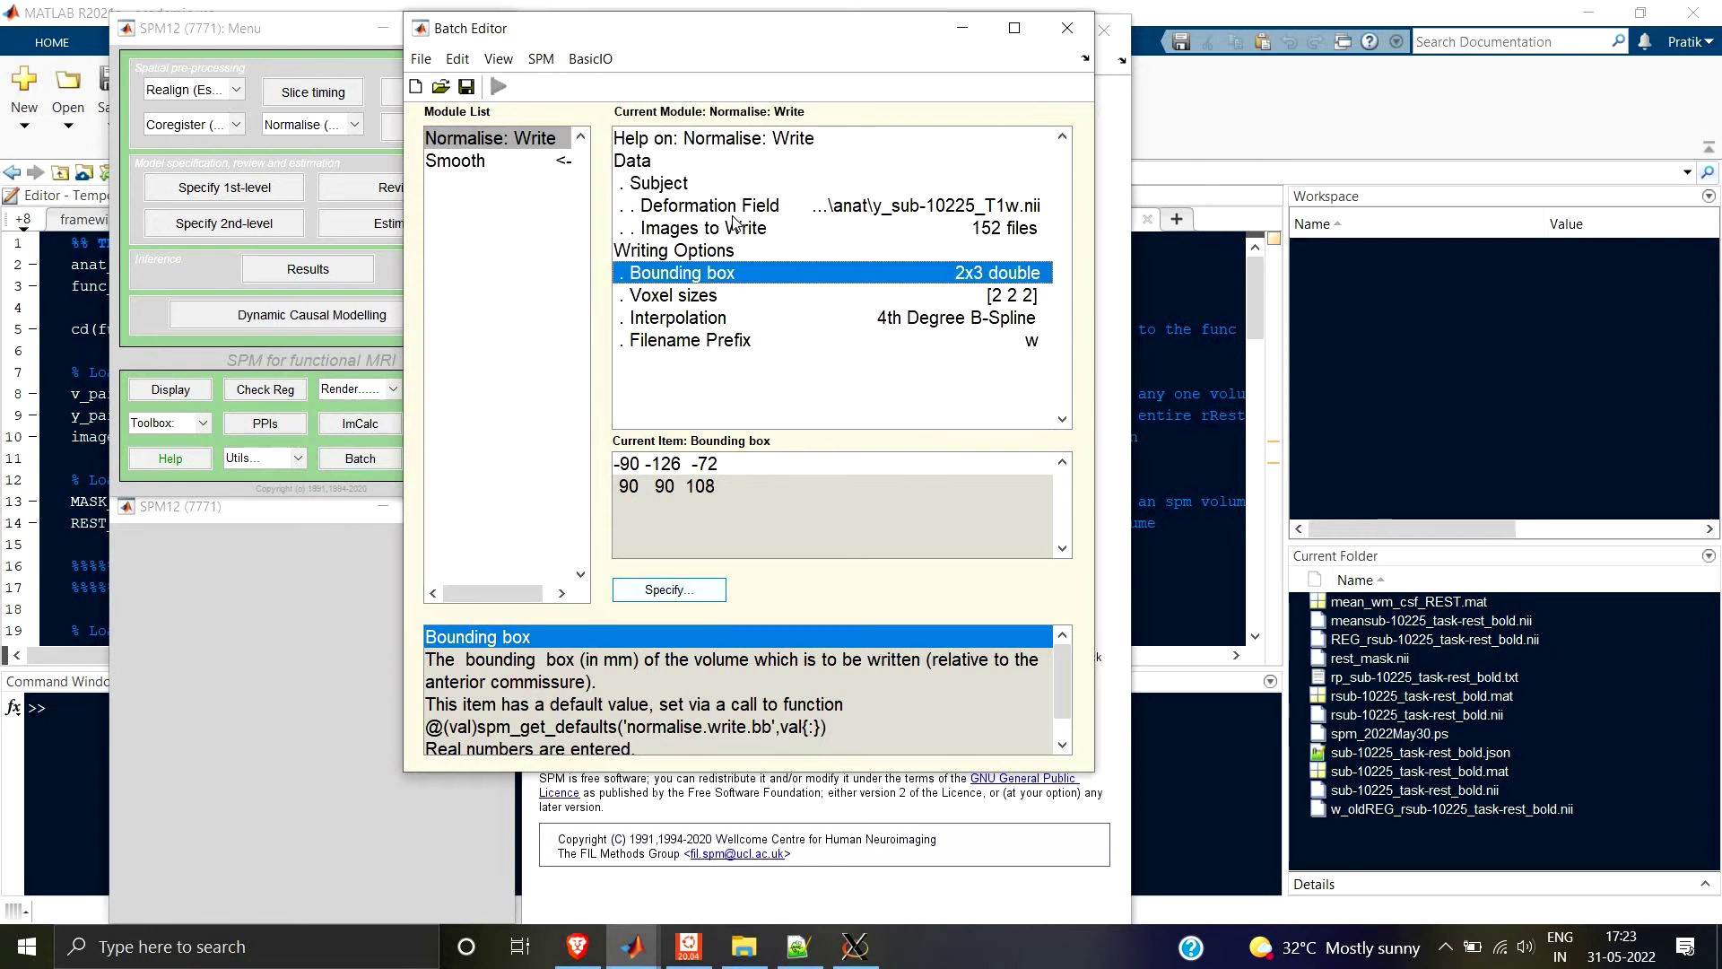
click(493, 167)
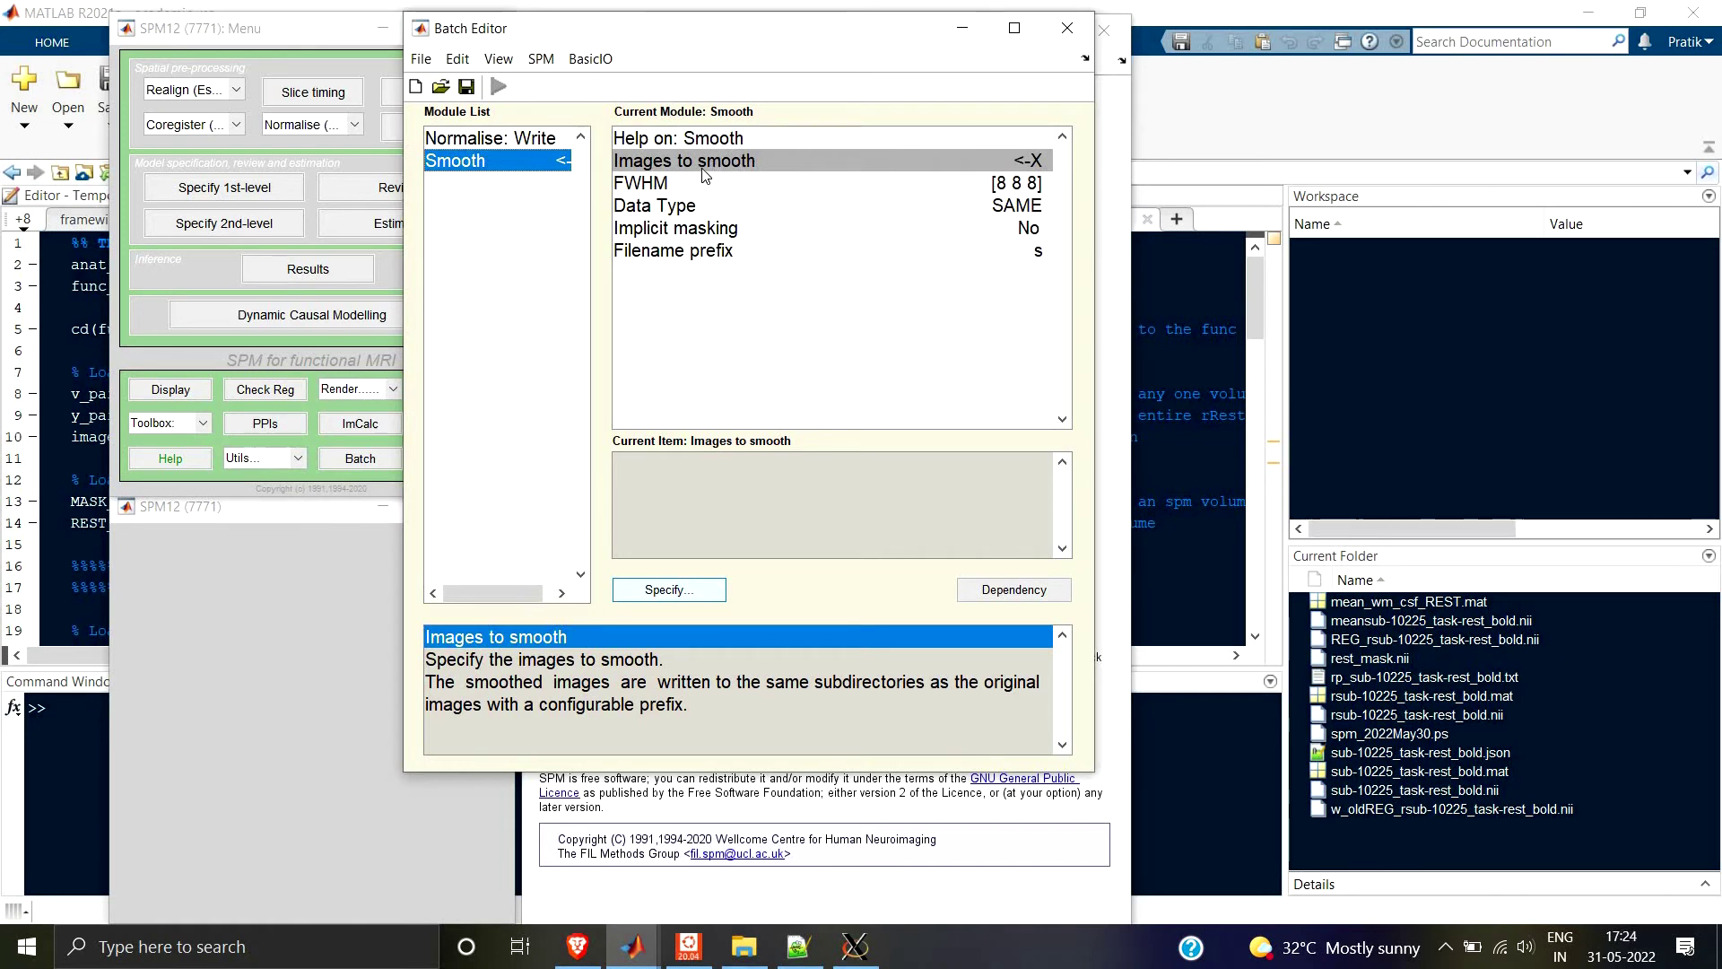
click(504, 139)
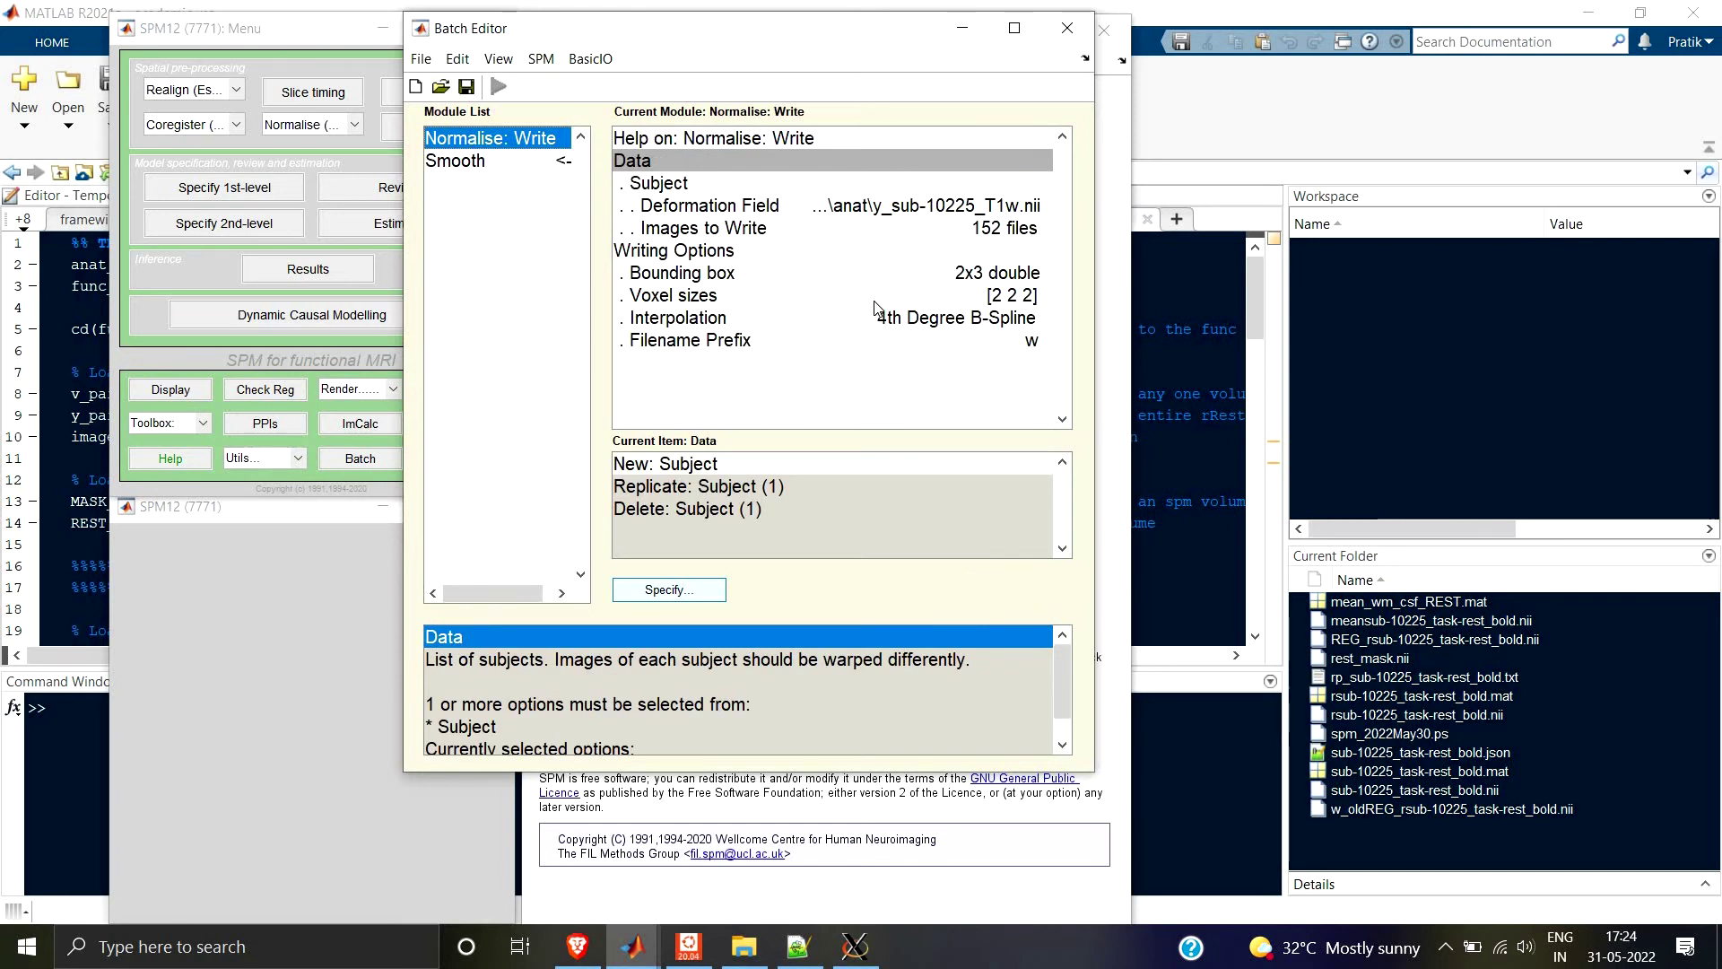
click(535, 188)
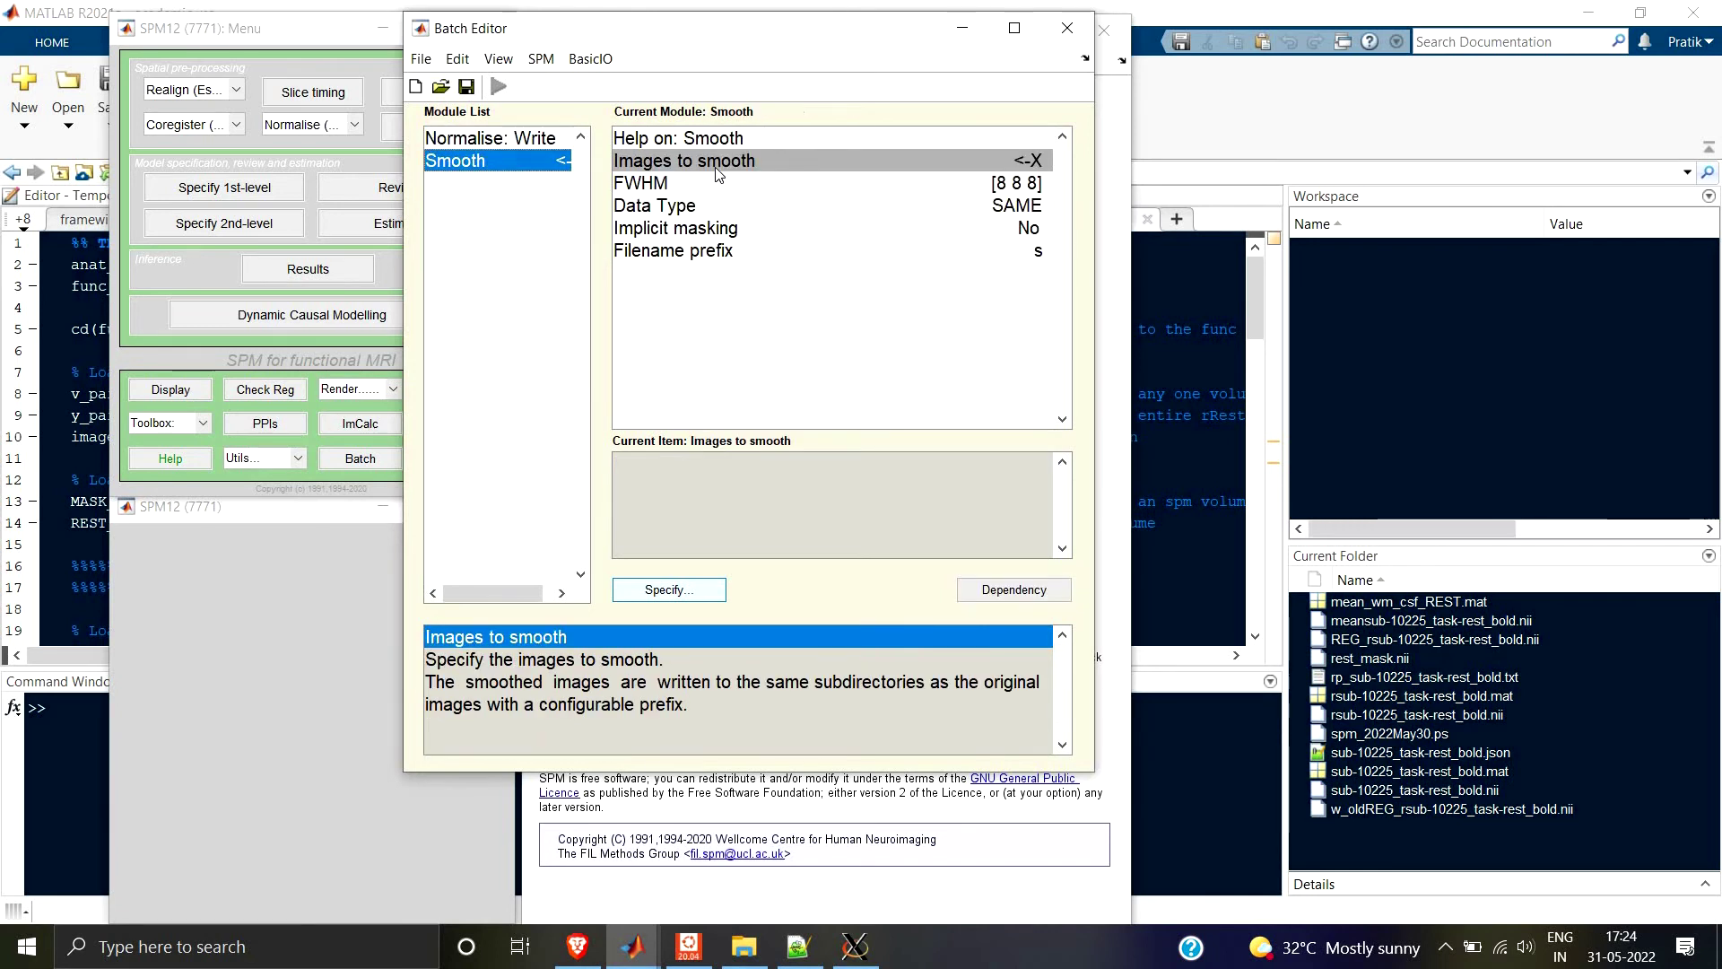
Link Images to smooth to the Normalise: Write: Normalised Images (Subj 1) dependency.
click(1027, 596)
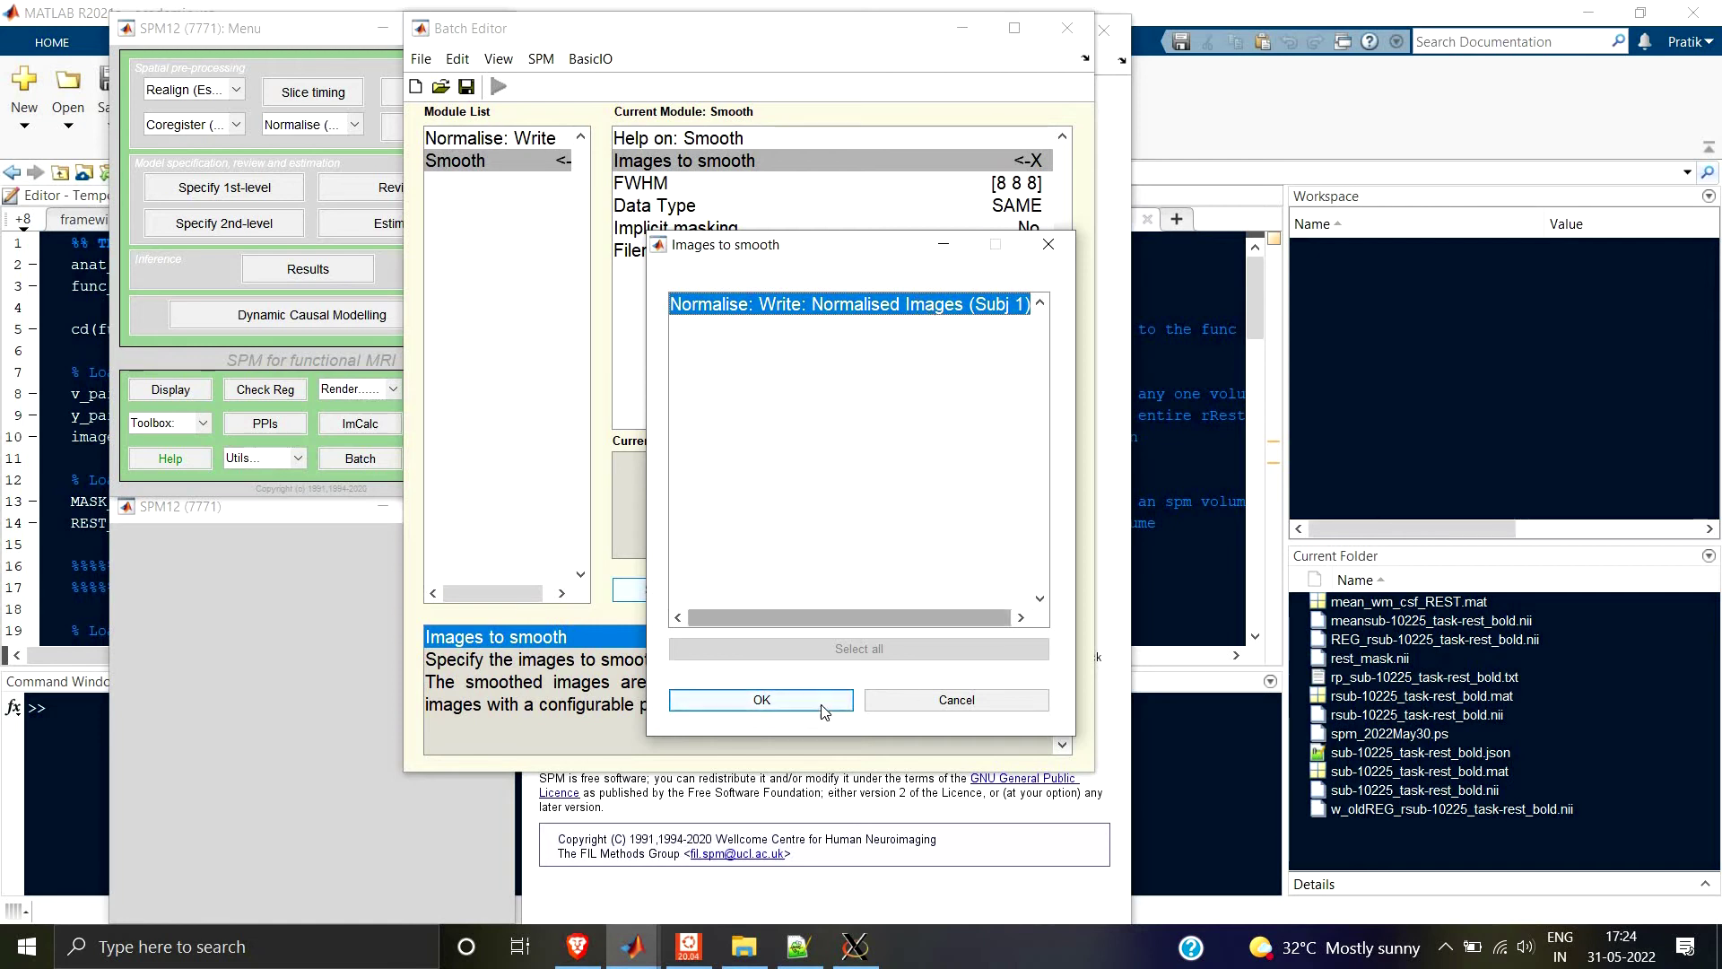
click(762, 699)
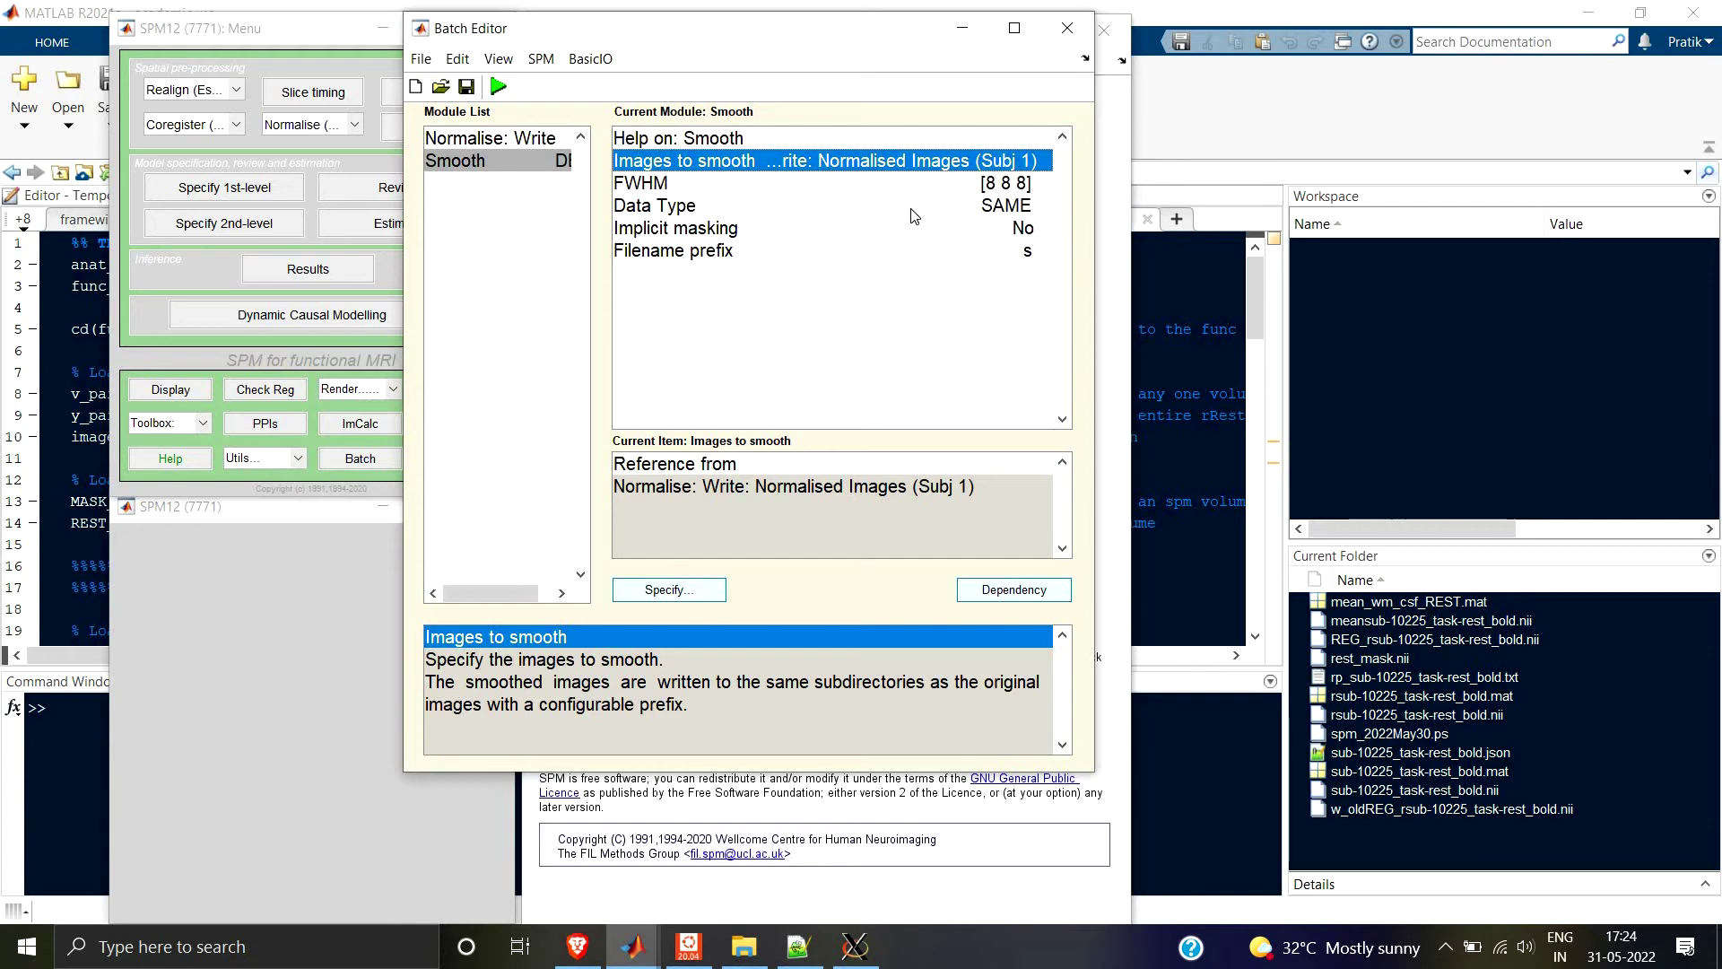
click(658, 185)
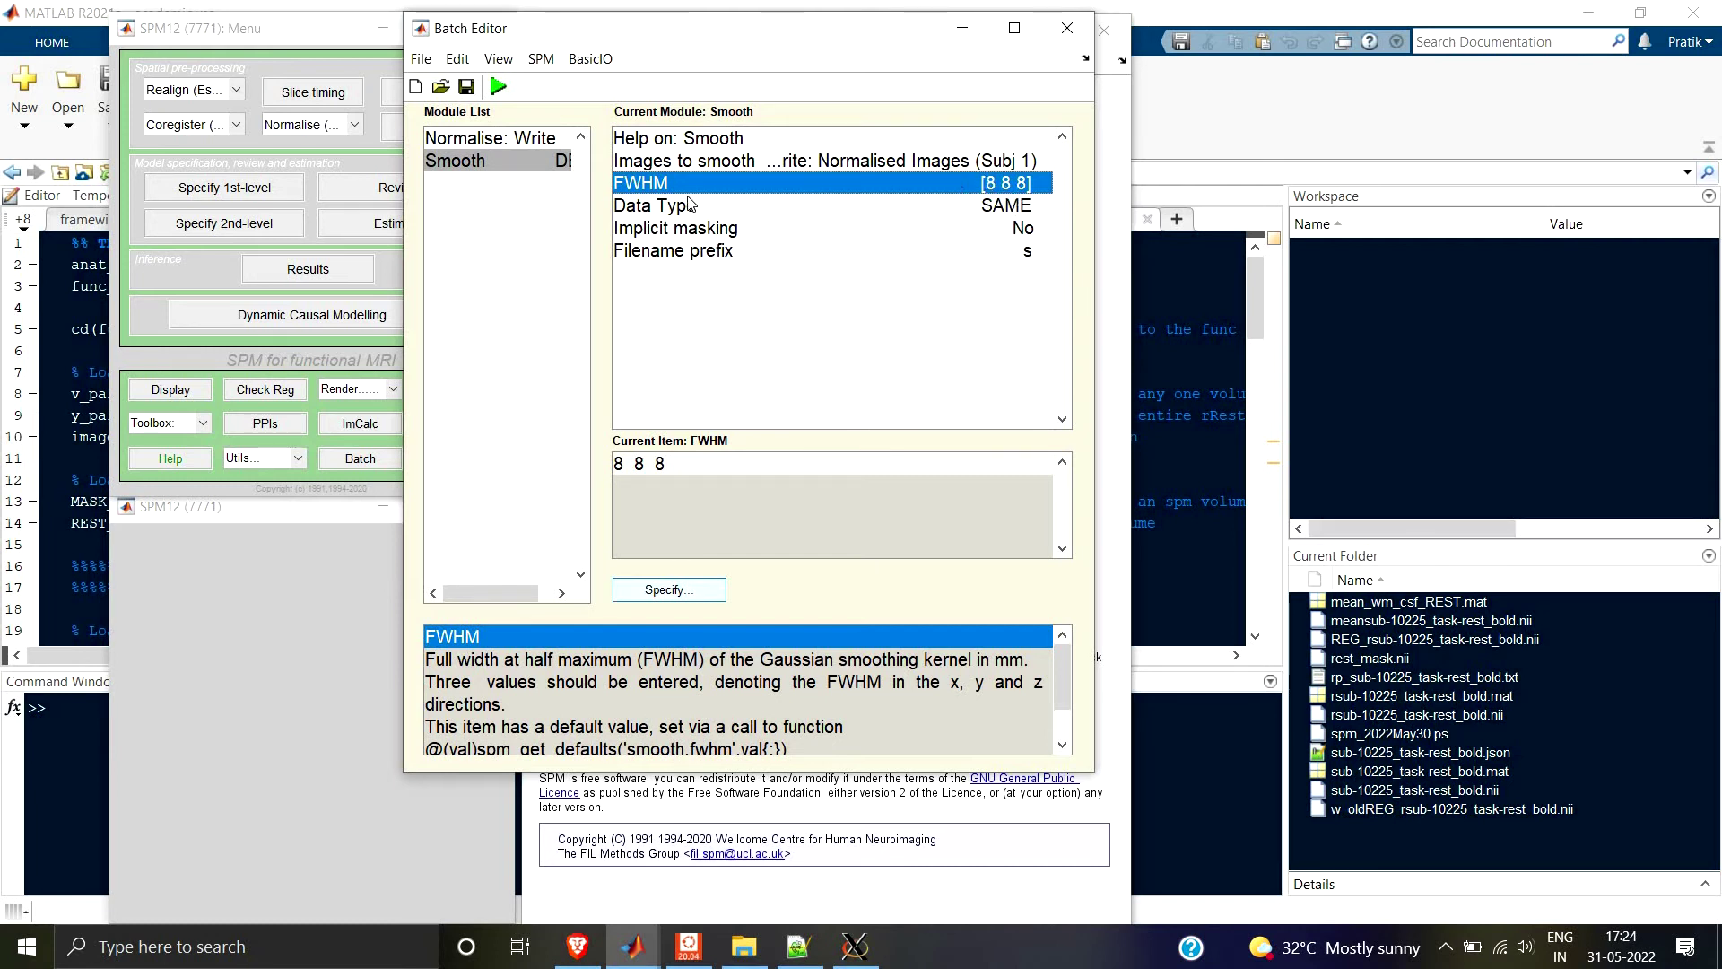
click(642, 208)
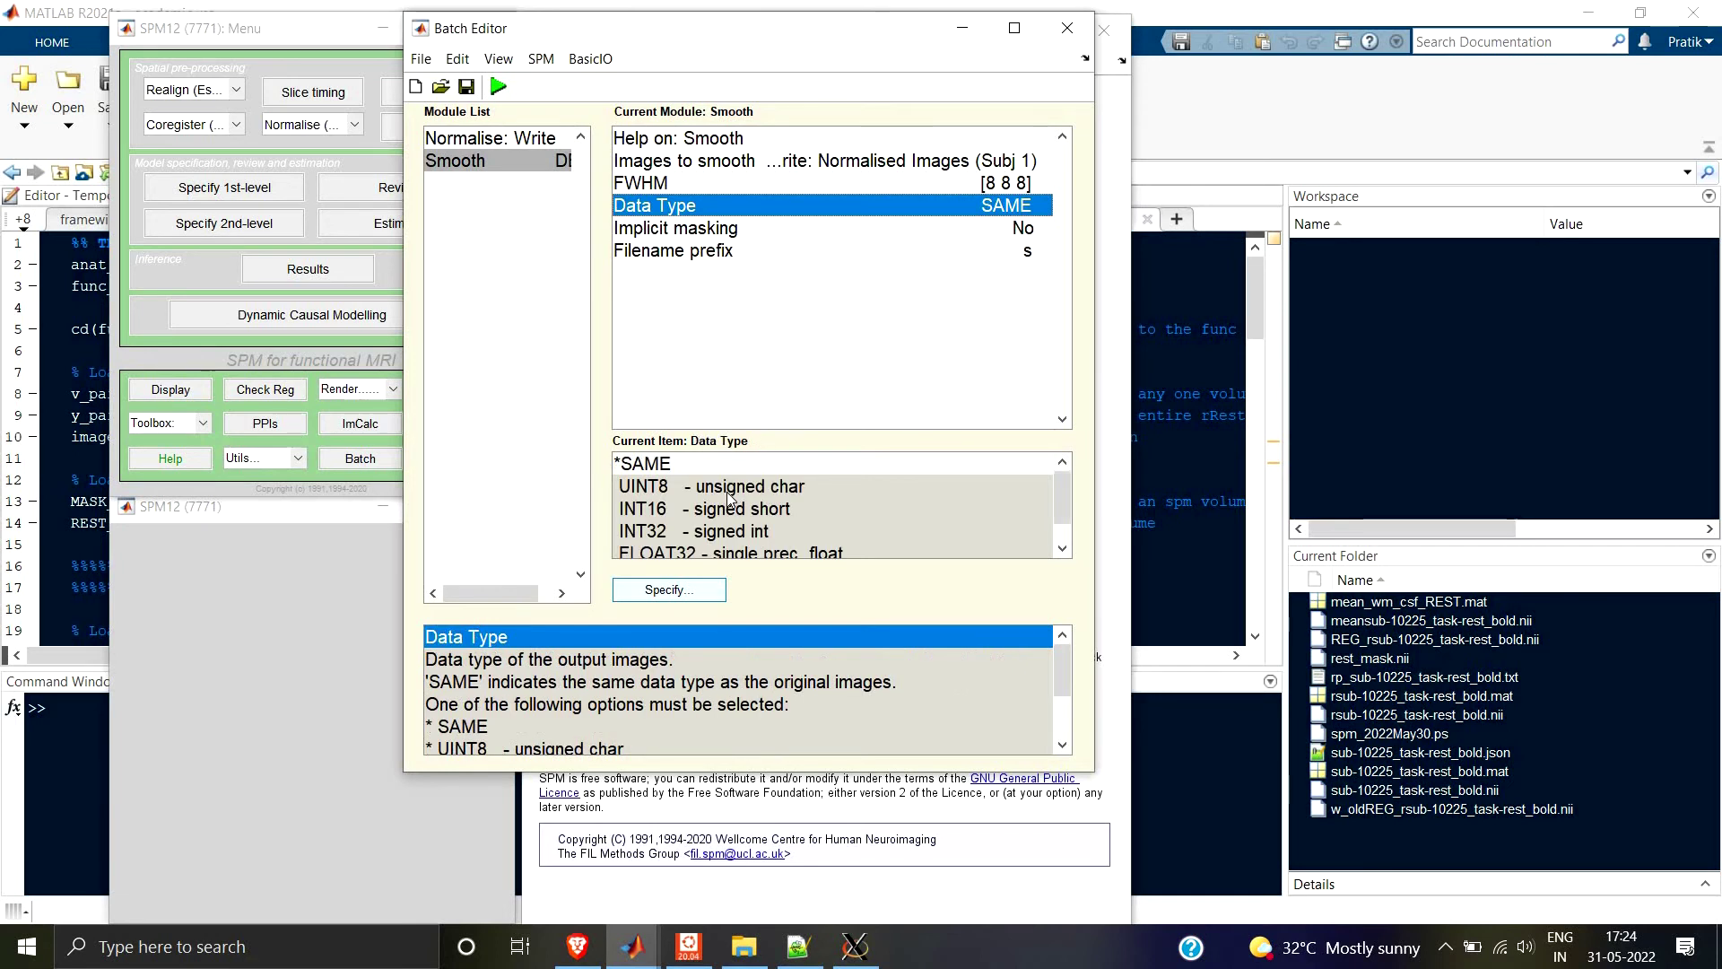
scroll(731, 502, down, 2)
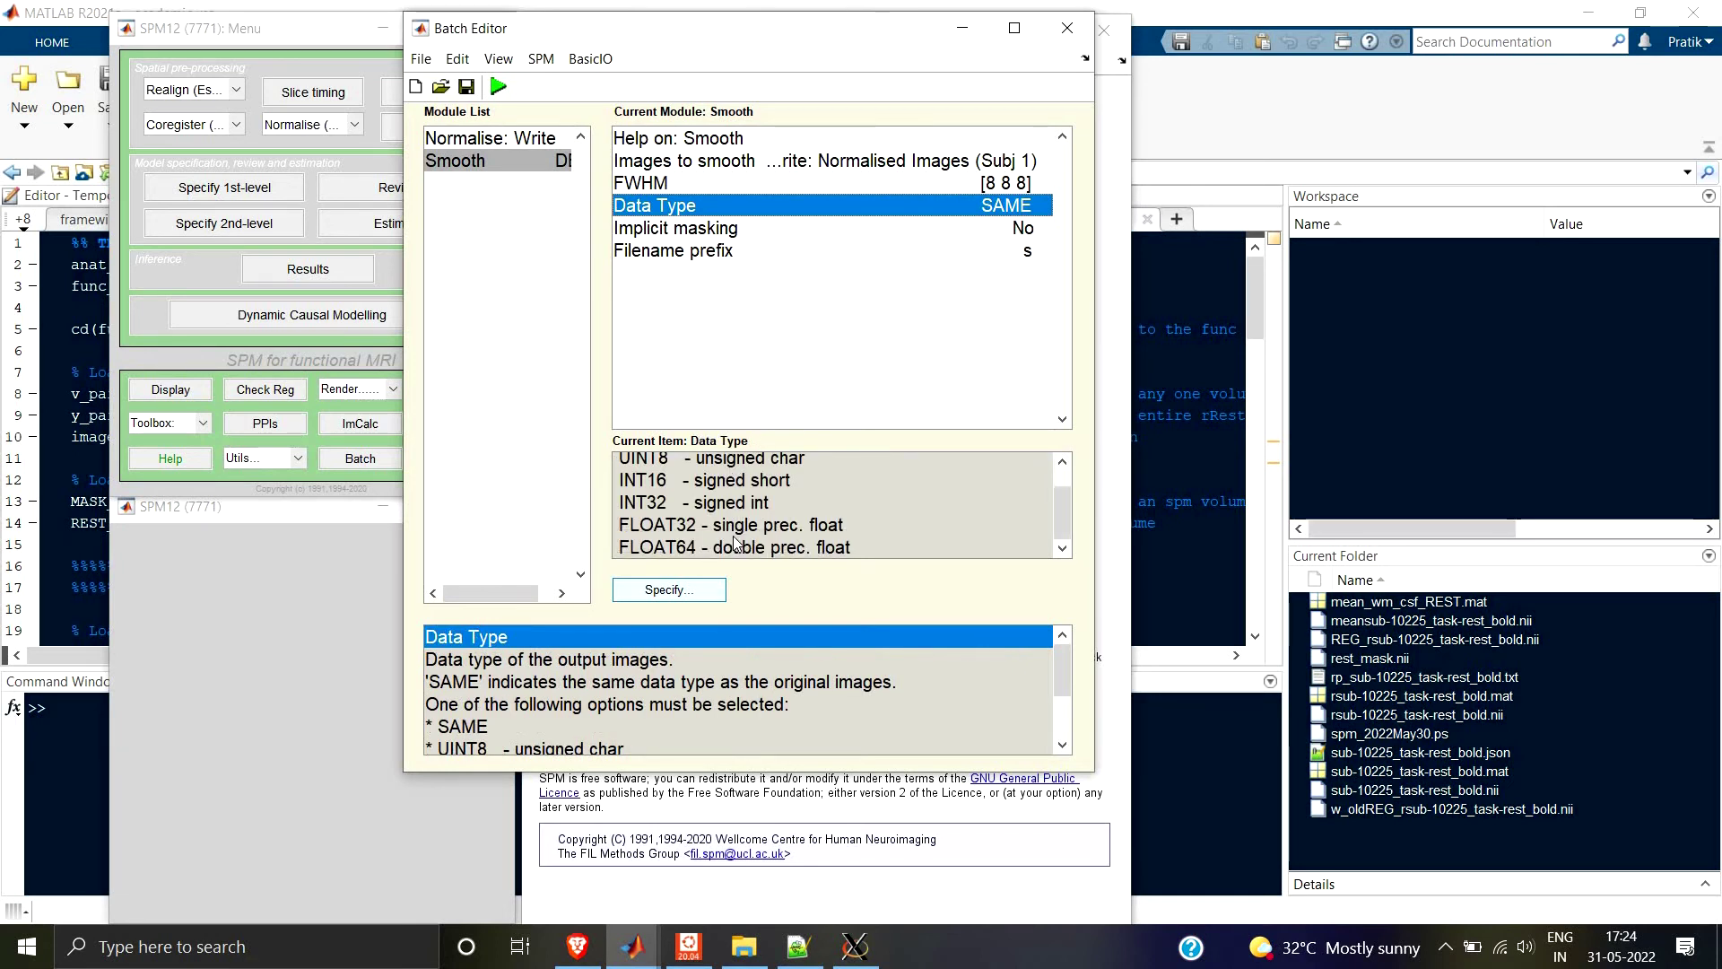
scroll(733, 541, up, 2)
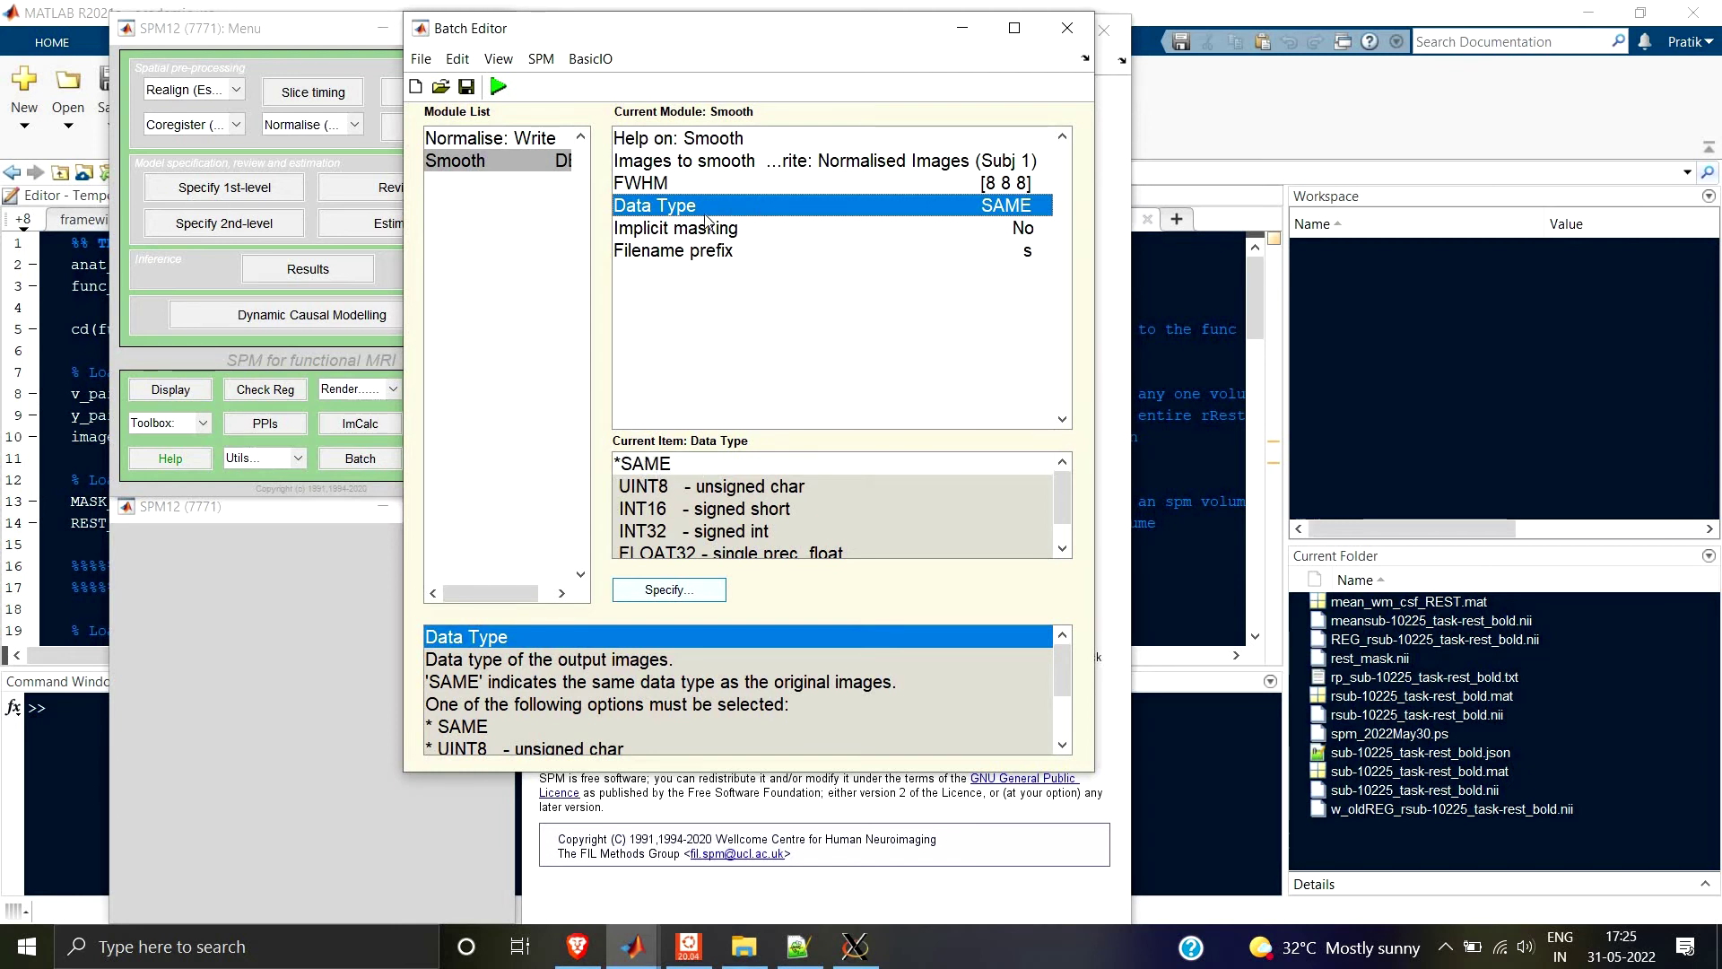
key(Down)
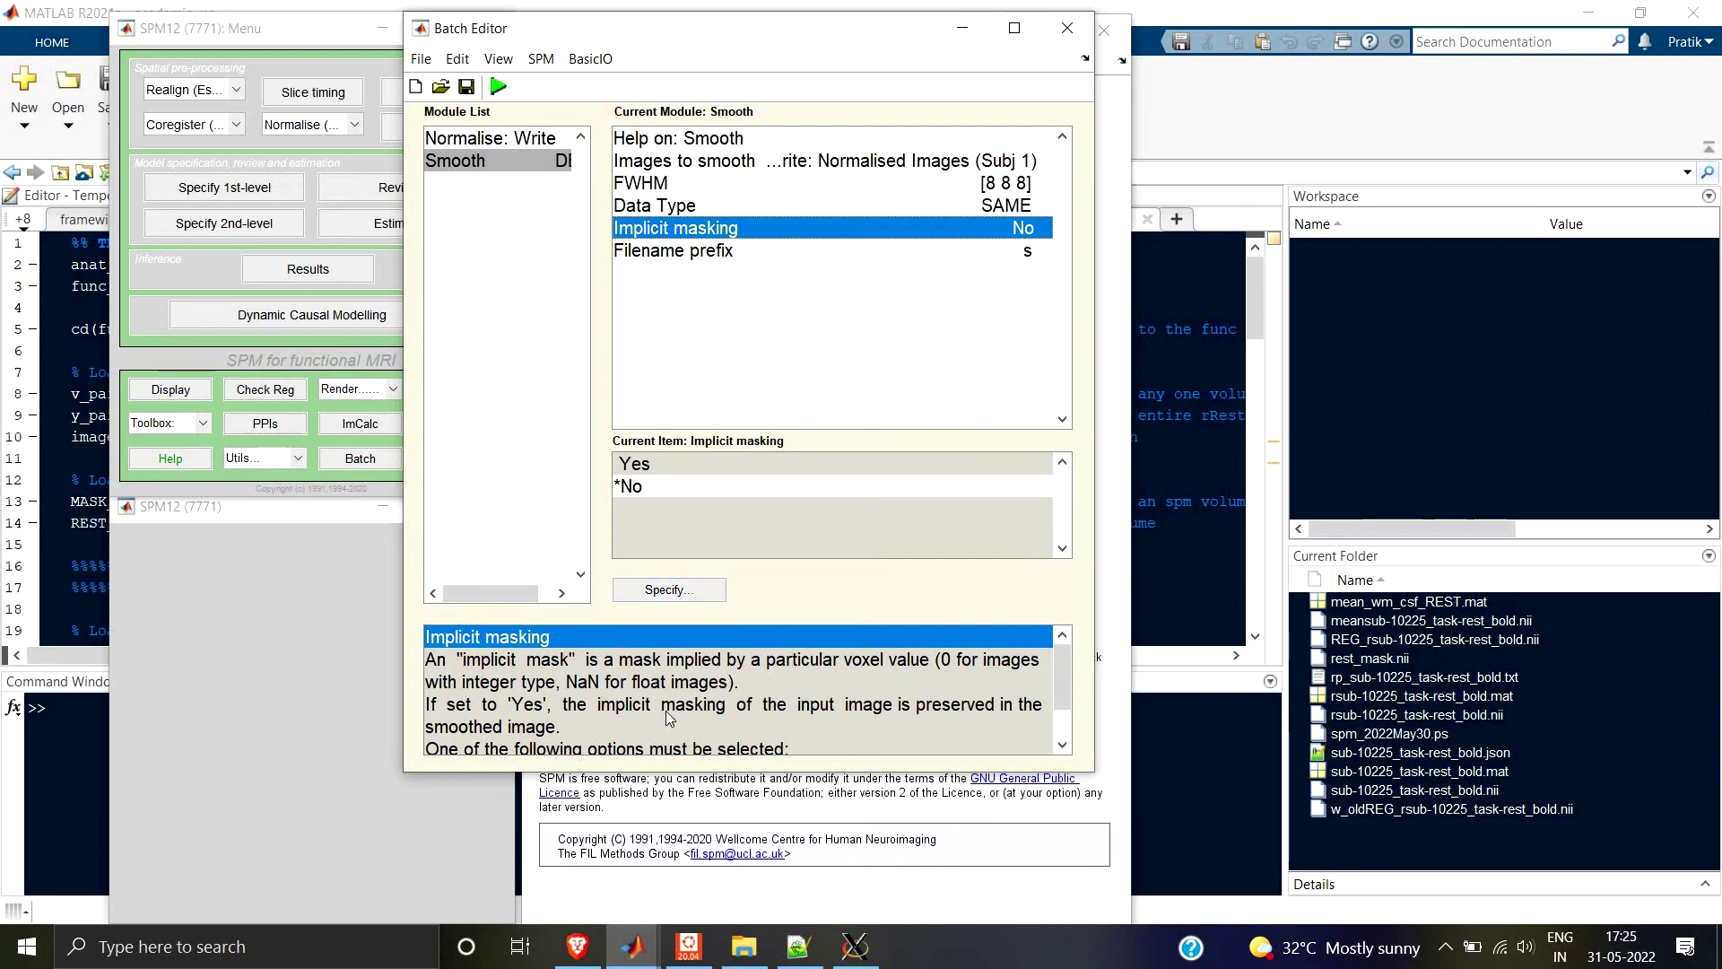
click(695, 253)
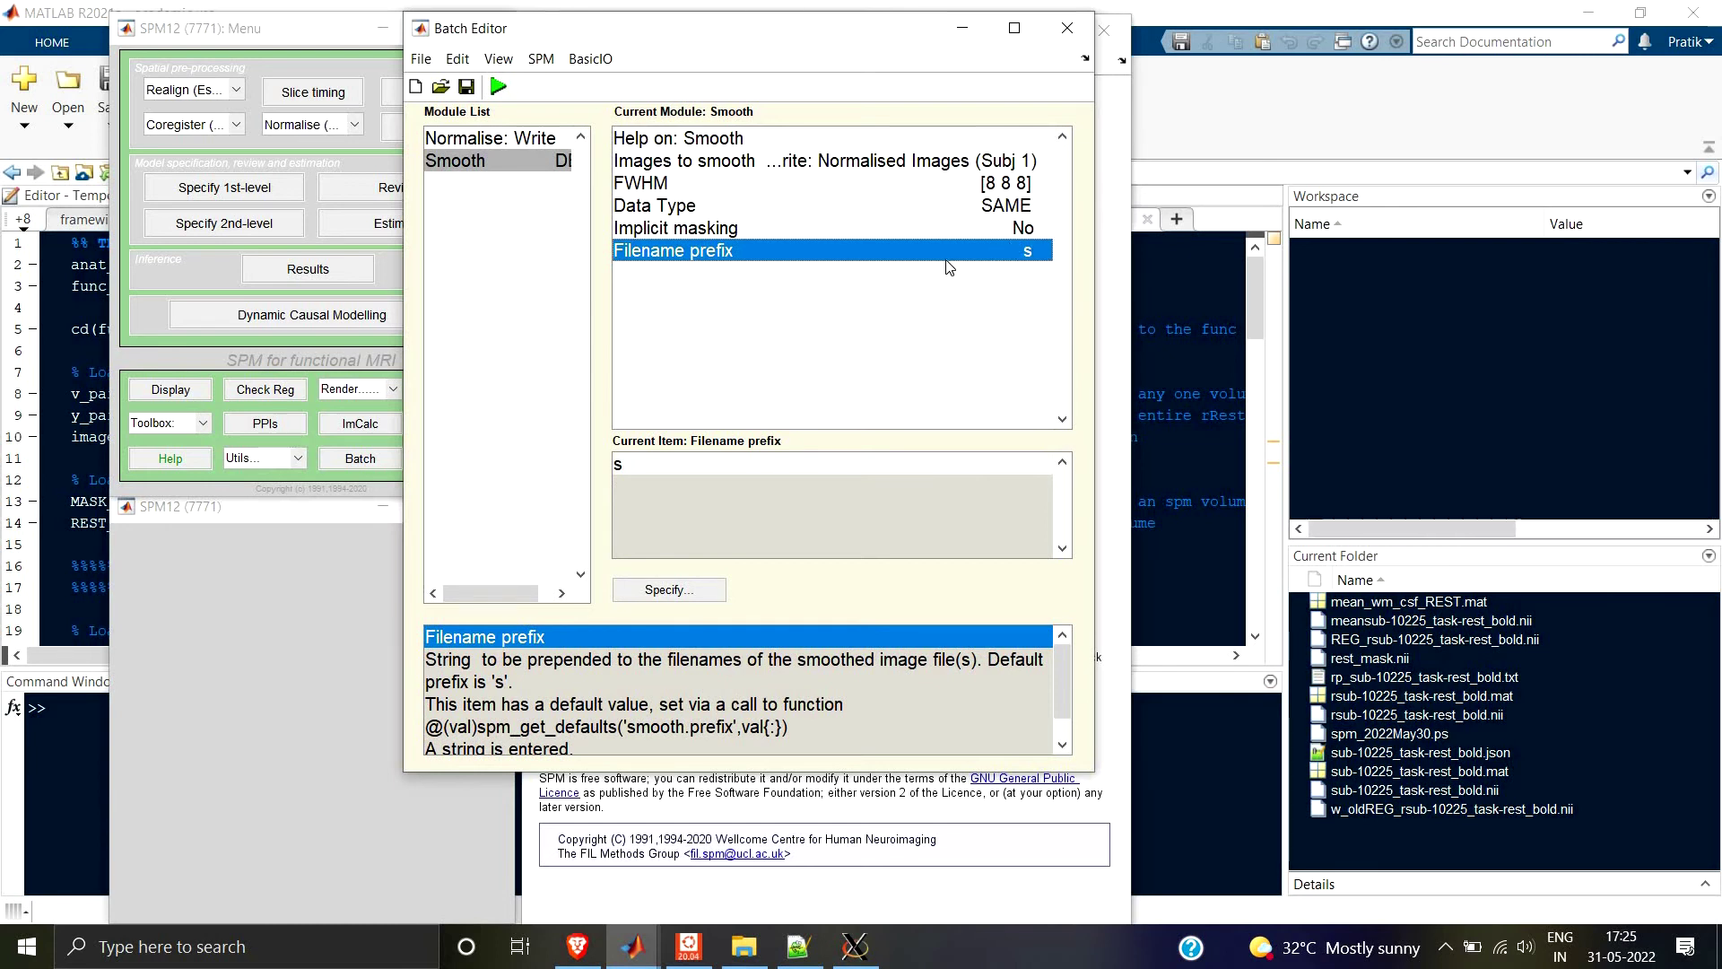
Run the batch, check the MATLAB Command Window for completion, then switch to FSLeyes.
click(499, 87)
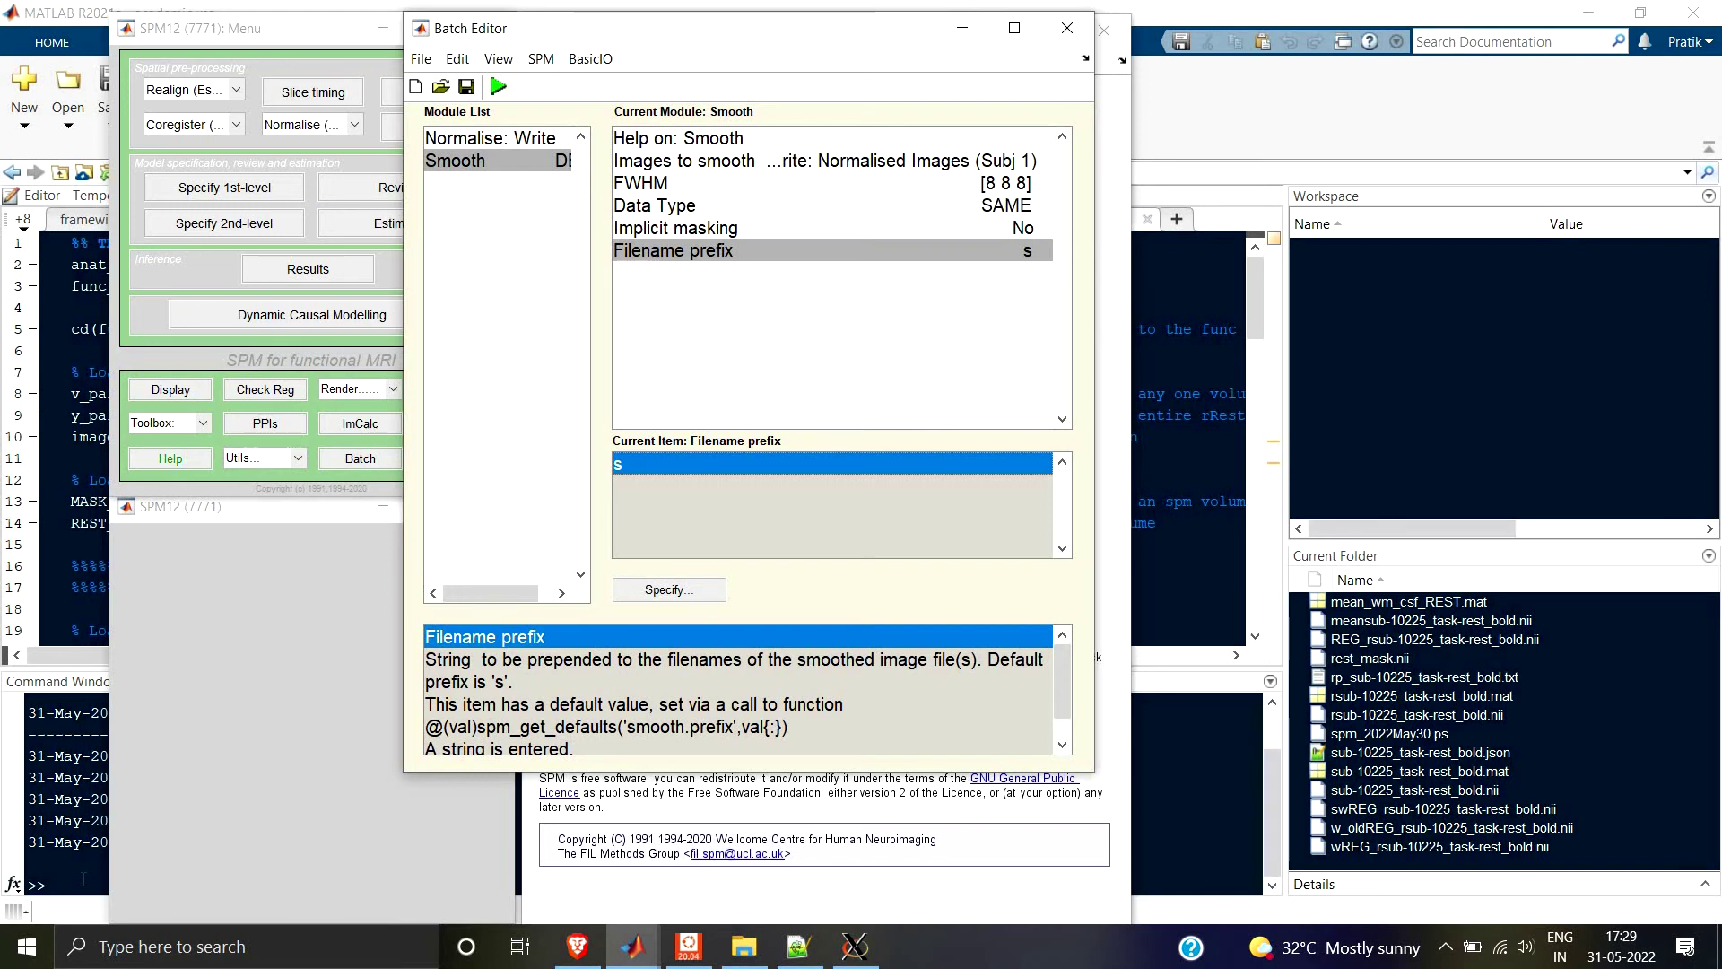
click(83, 878)
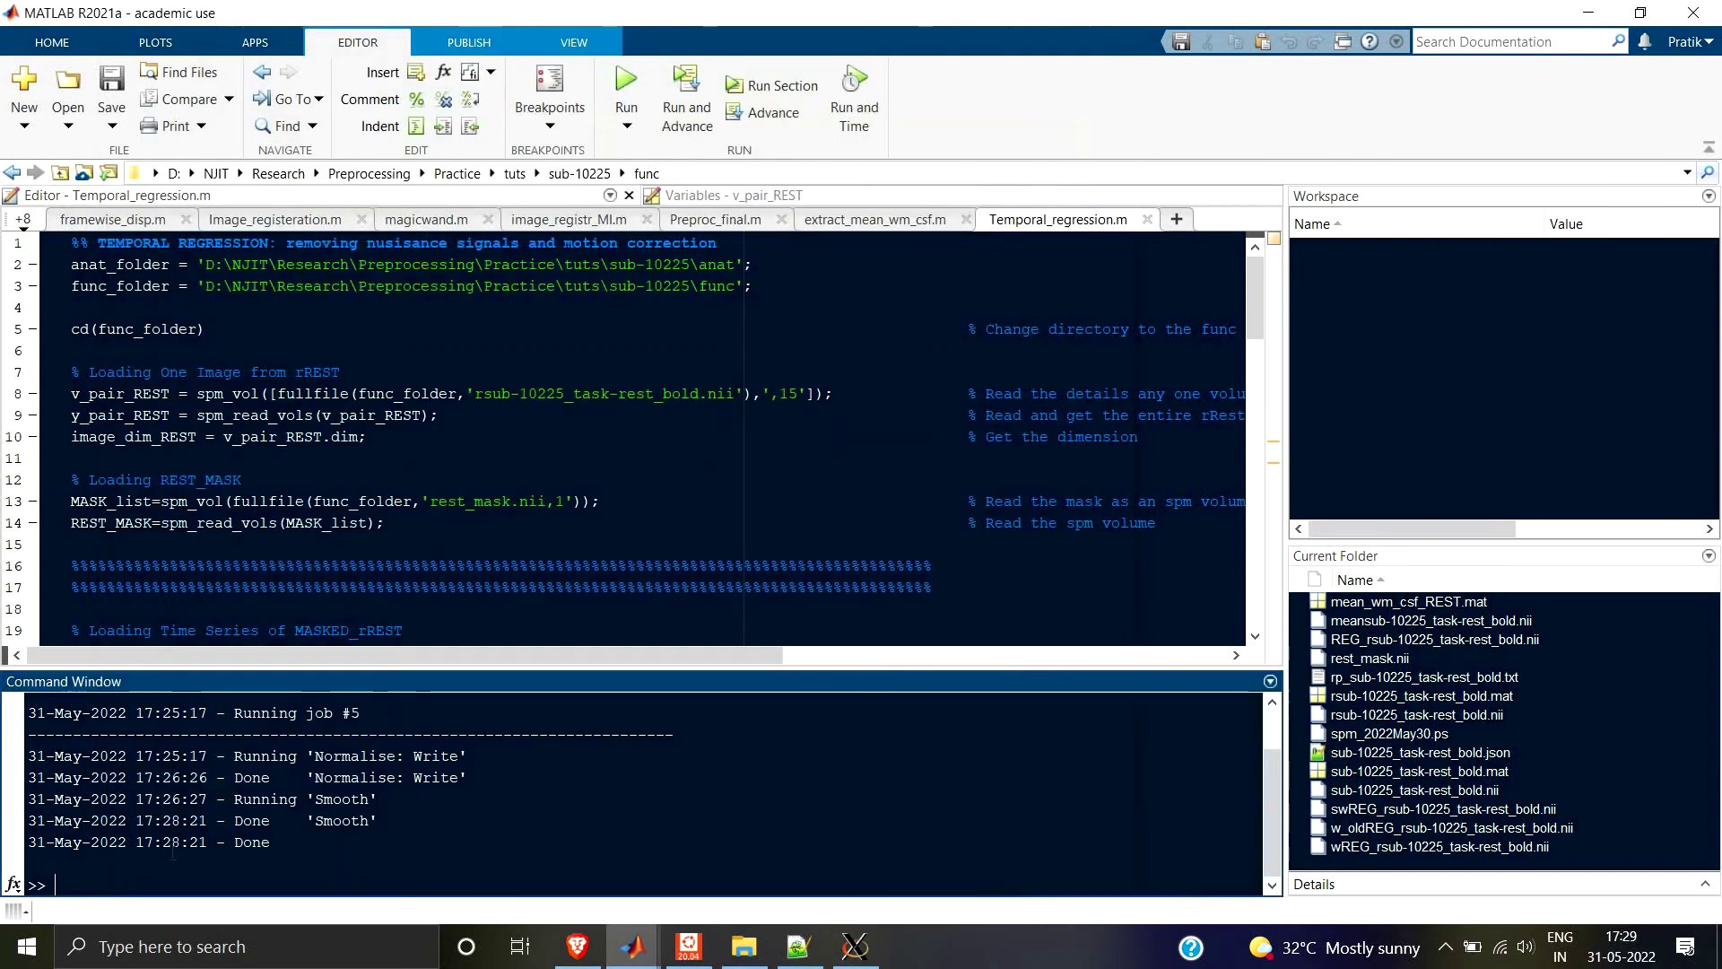
click(848, 942)
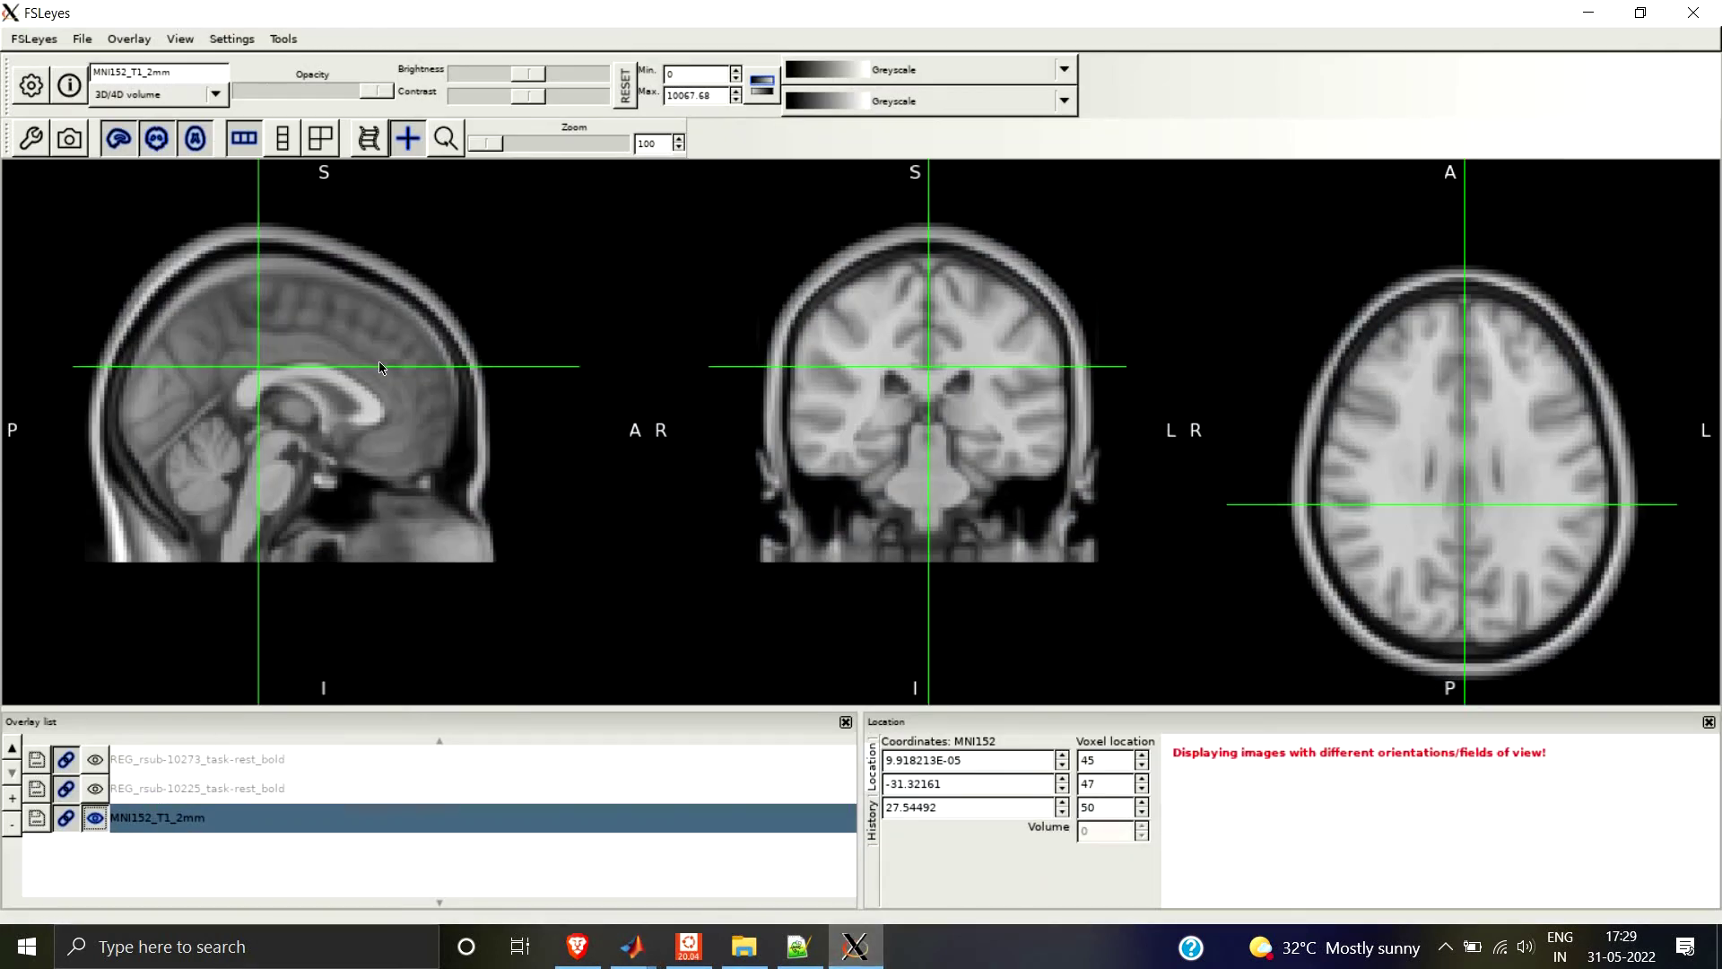
Add wREG_rsub-10225_task-rest_bold.nii from tuts > sub-10225 > func as an FSLeyes overlay.
click(90, 43)
click(106, 61)
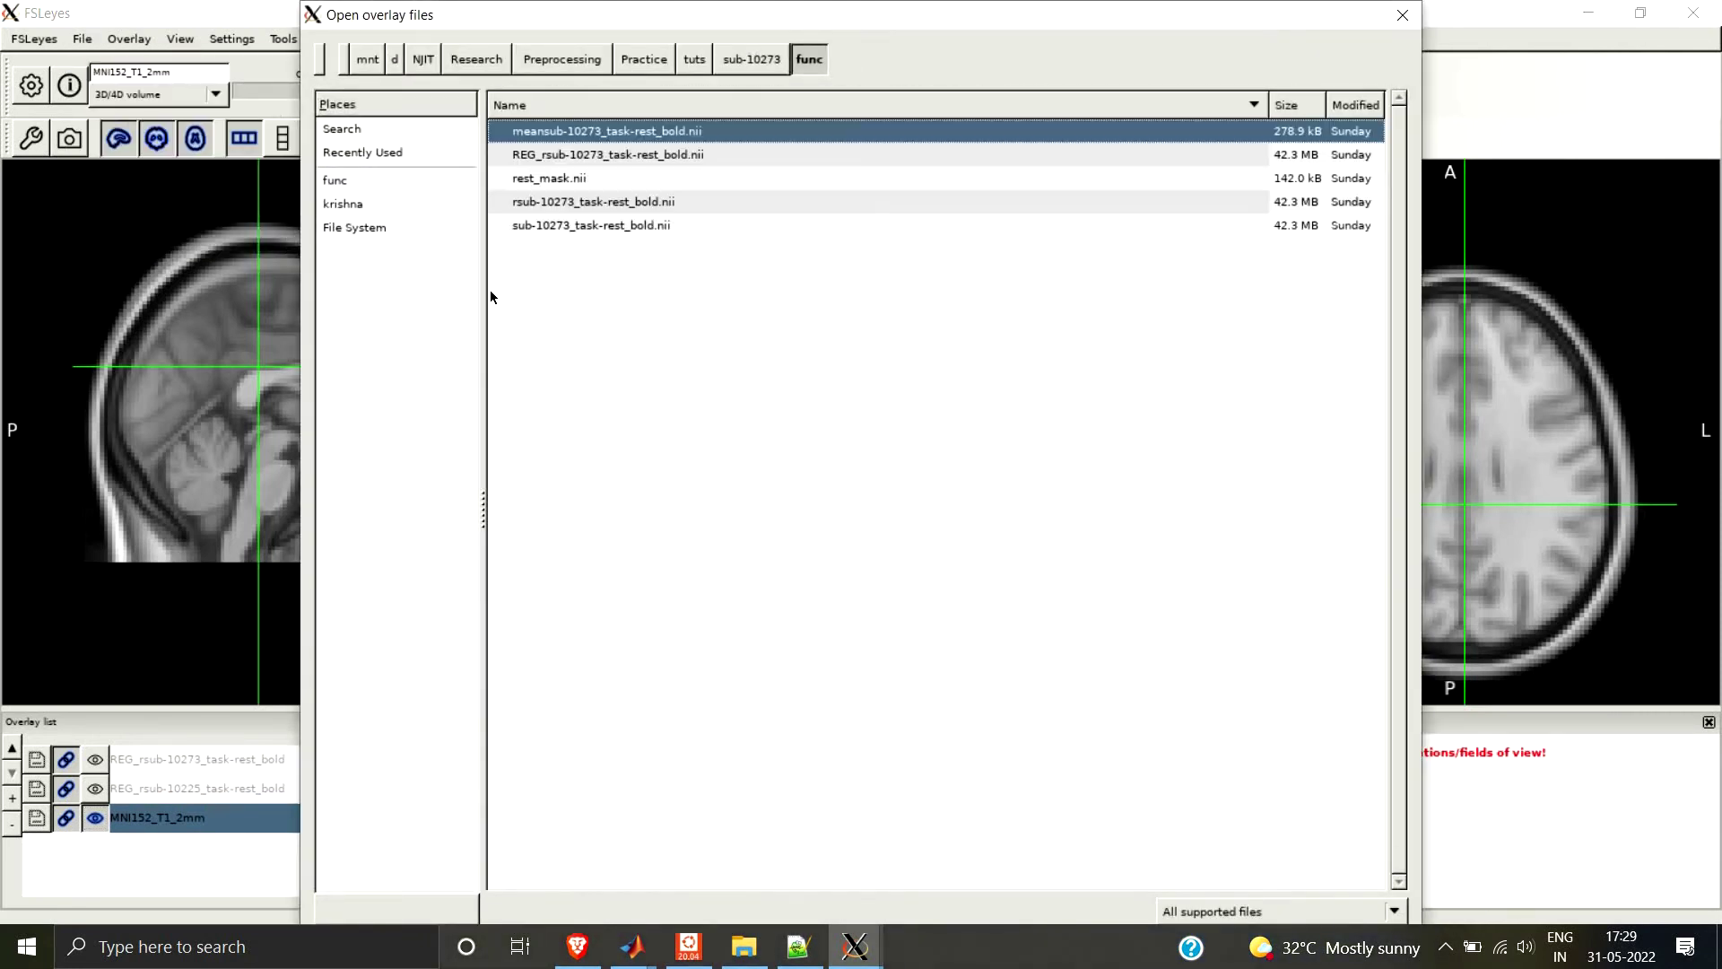
click(695, 61)
click(574, 130)
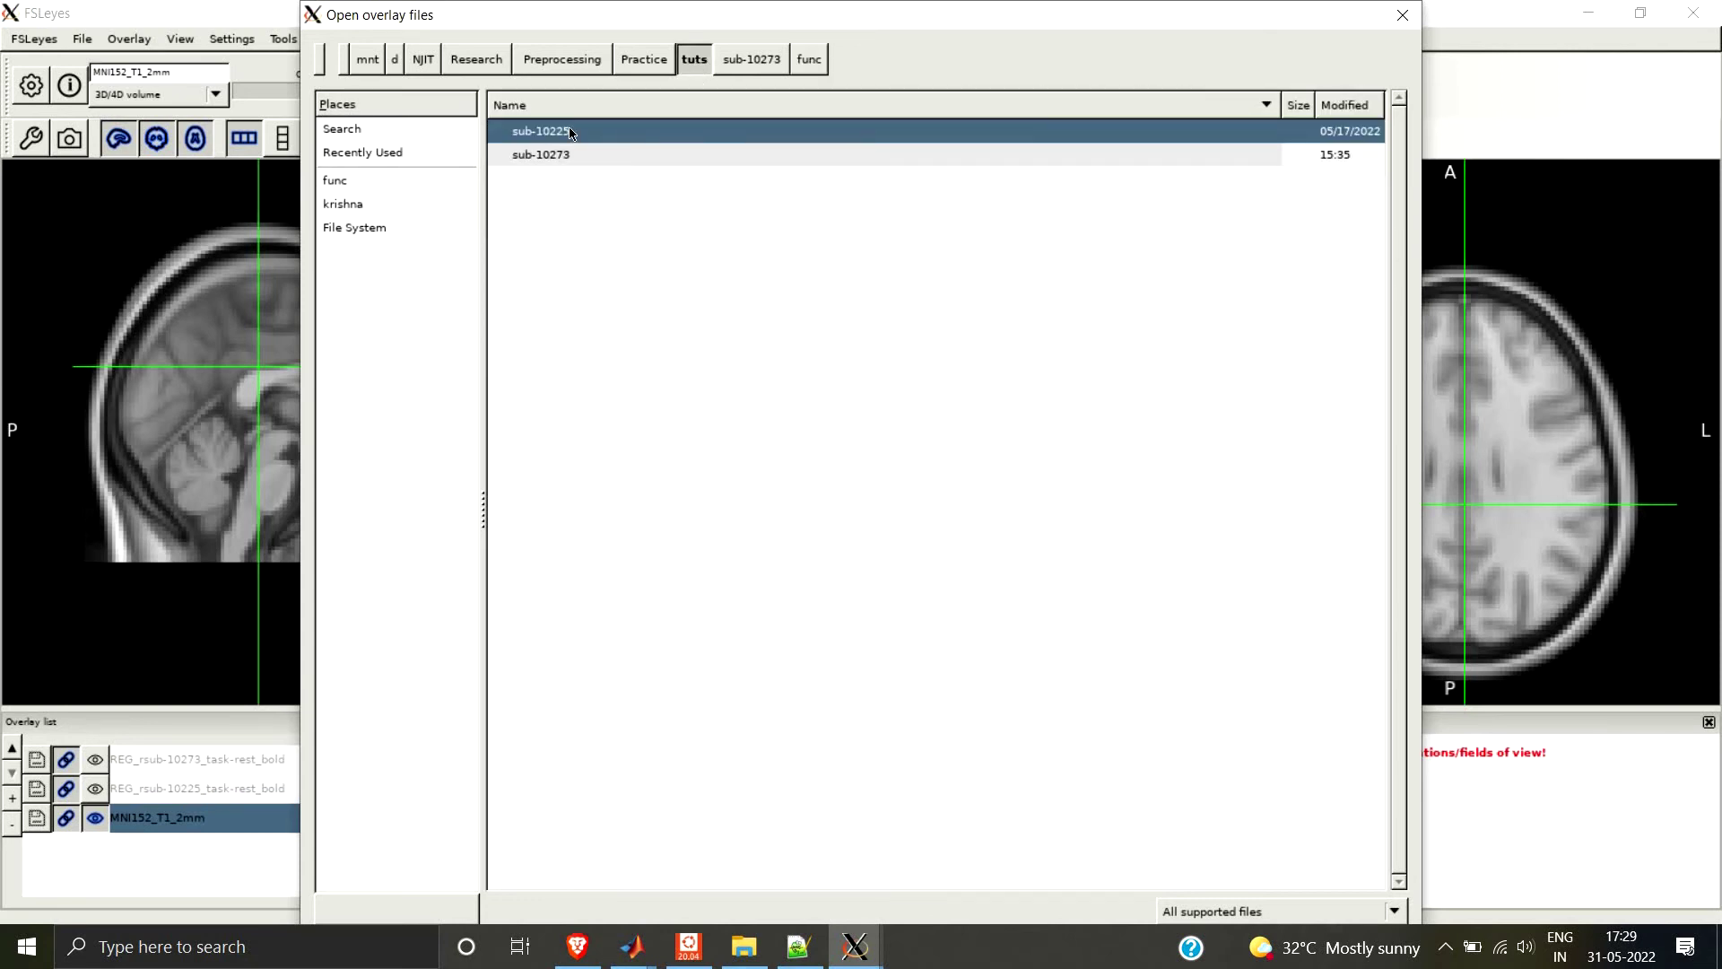
double_click(579, 131)
double_click(538, 154)
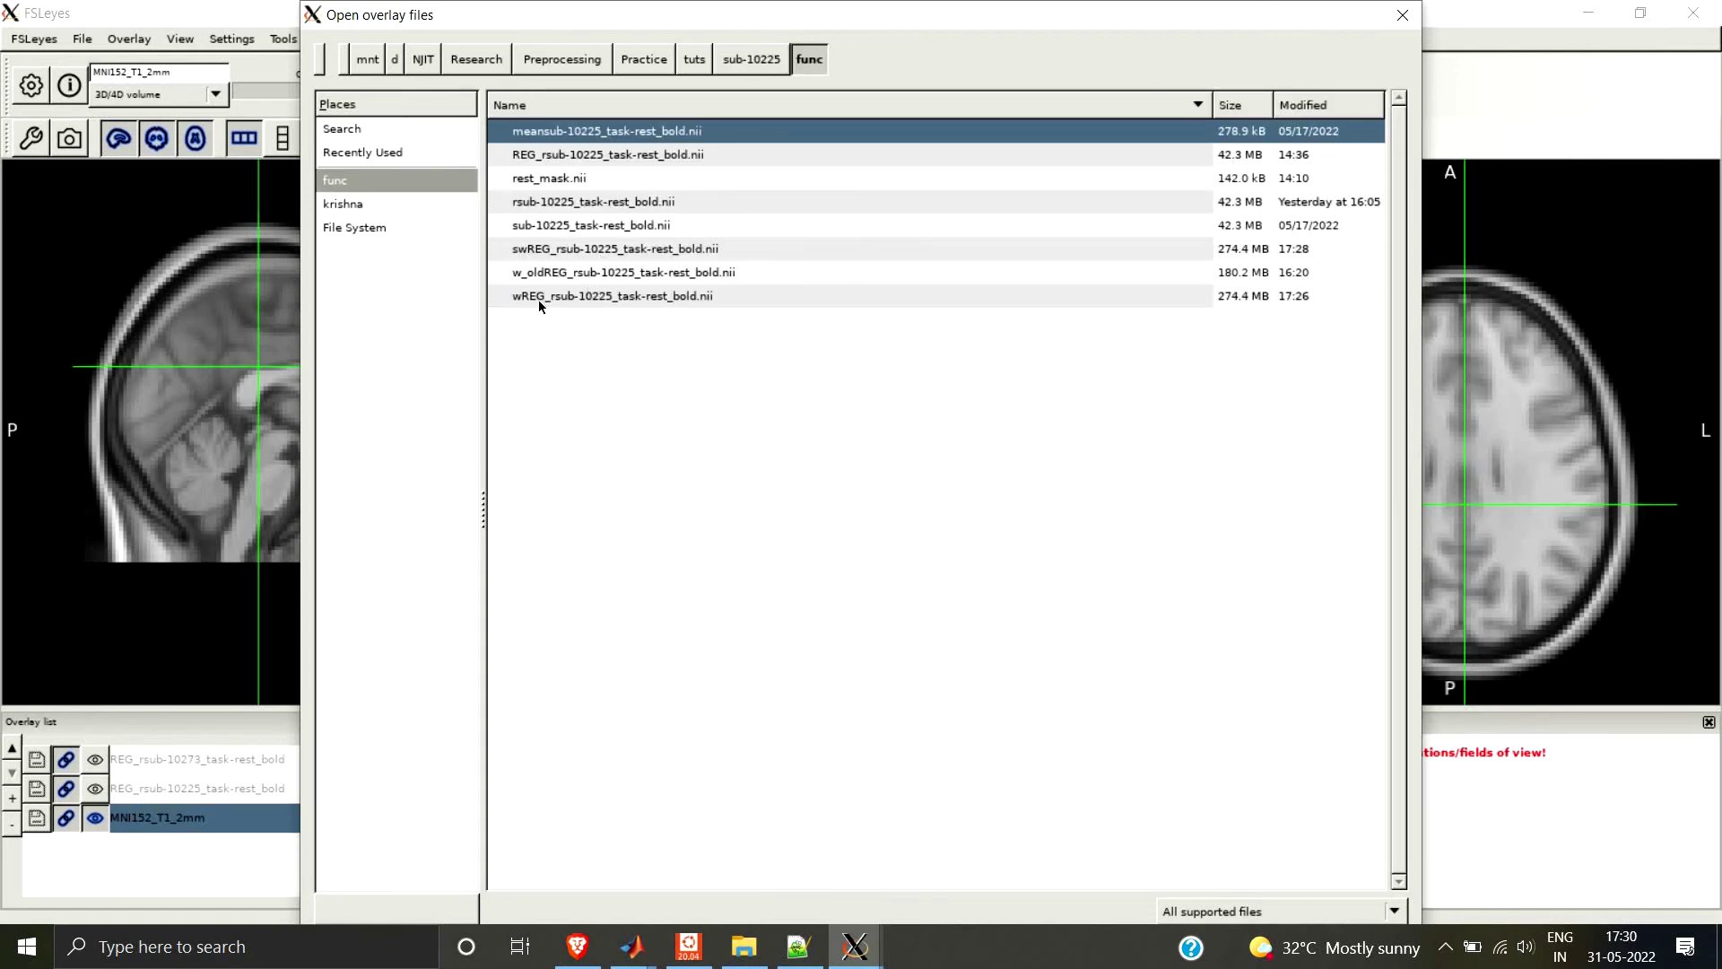
key(End)
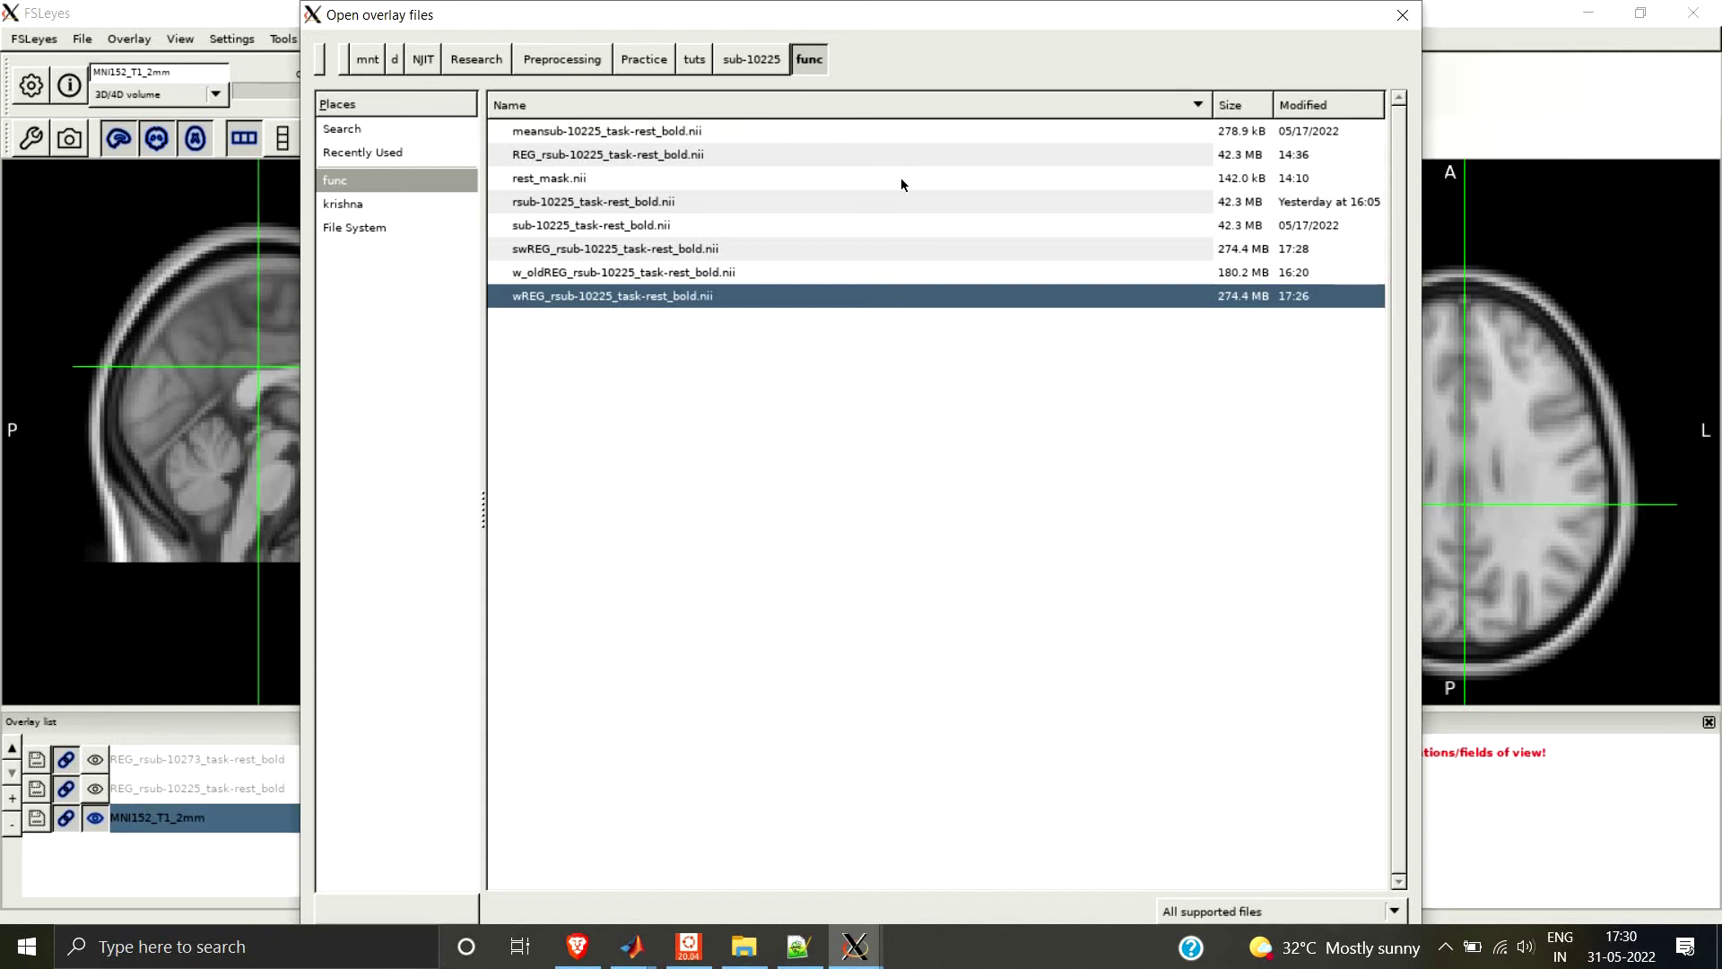
key(Return)
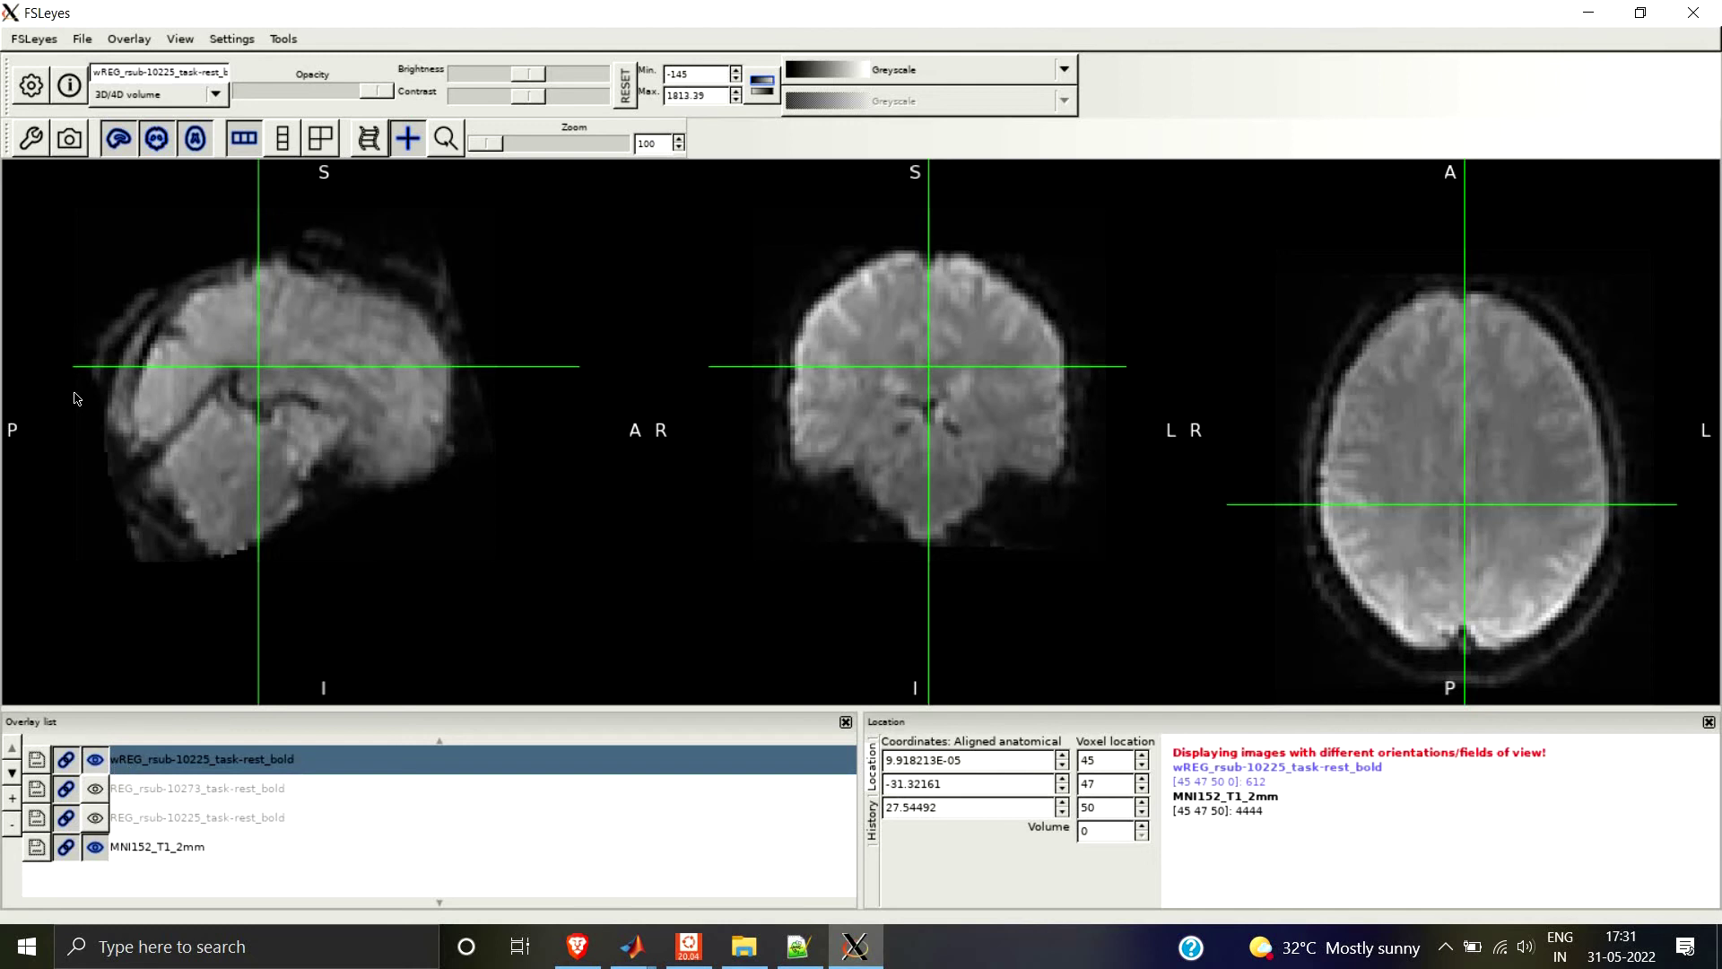
Load w_oldREG_rsub-10225_task-rest_bold.nii as an overlay, then select the wREG row.
click(83, 42)
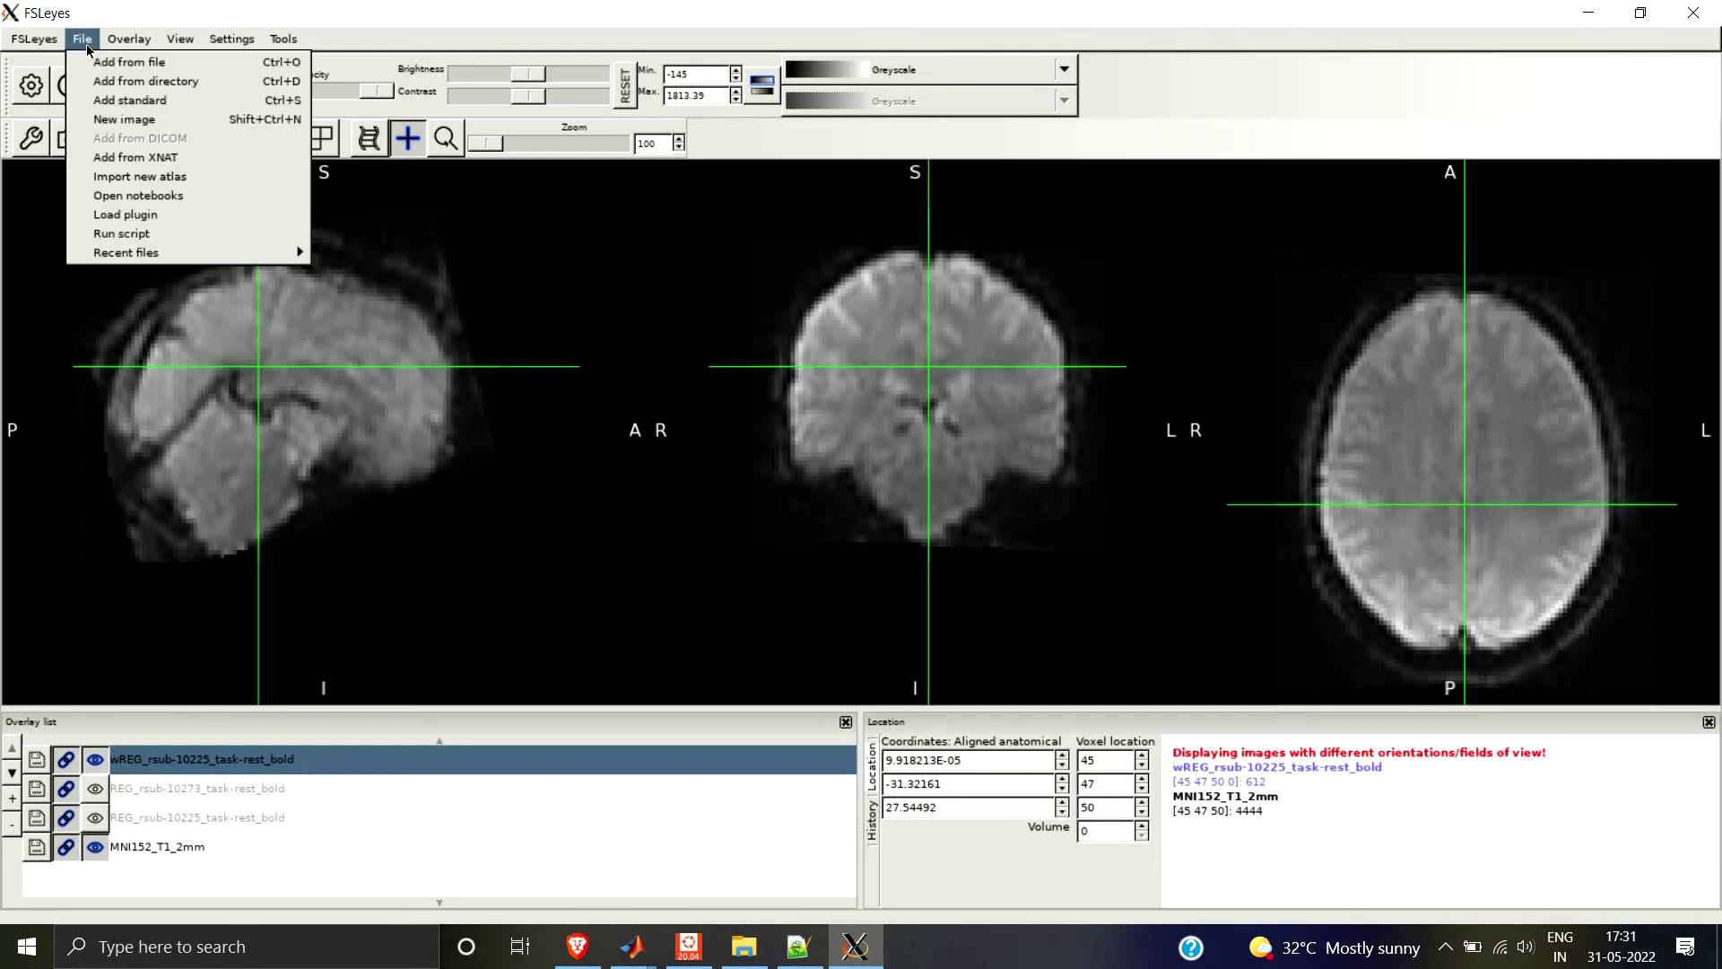
click(187, 65)
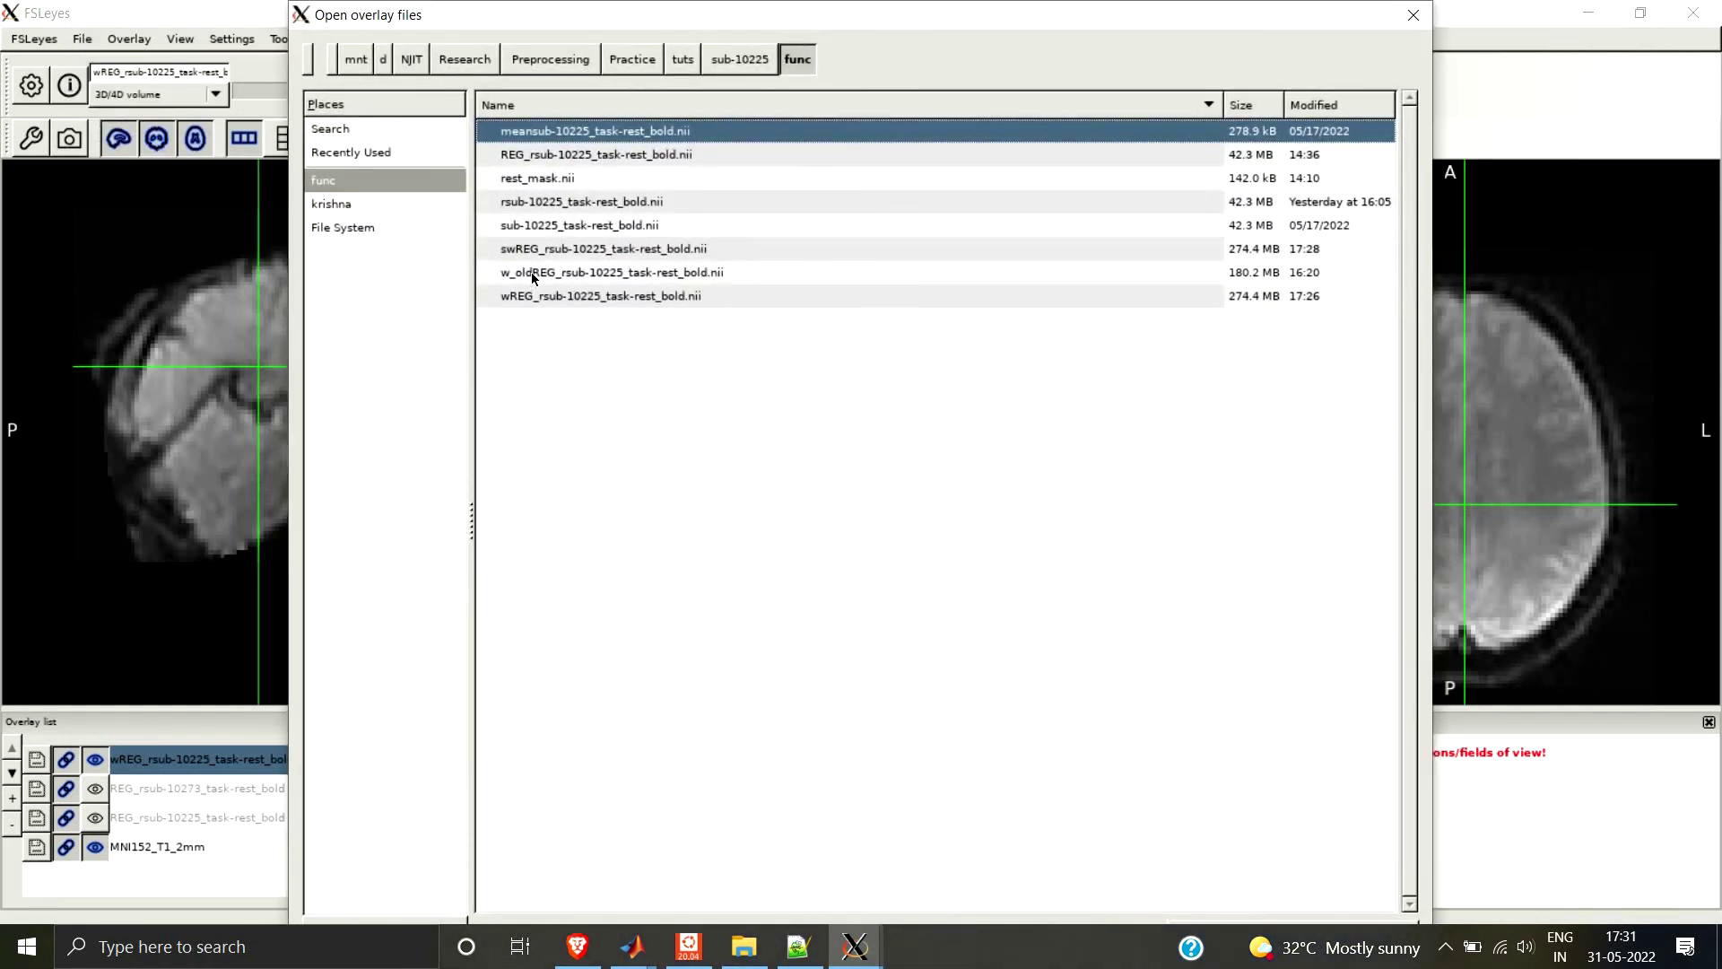
double_click(532, 278)
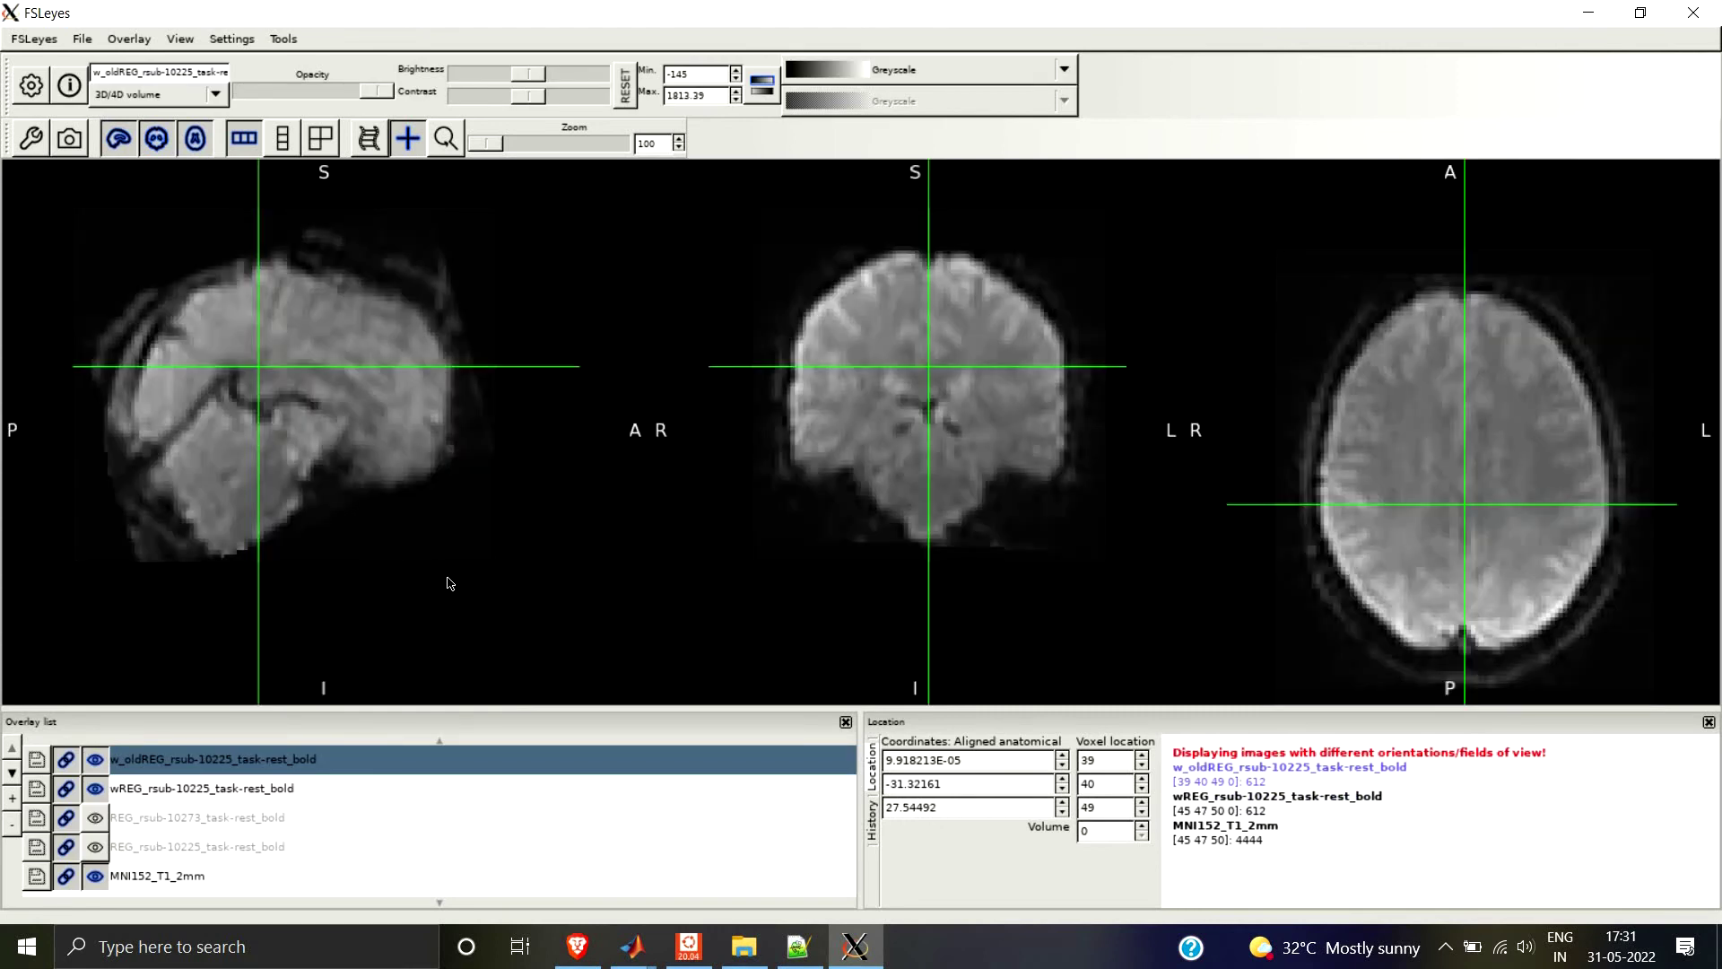
click(105, 792)
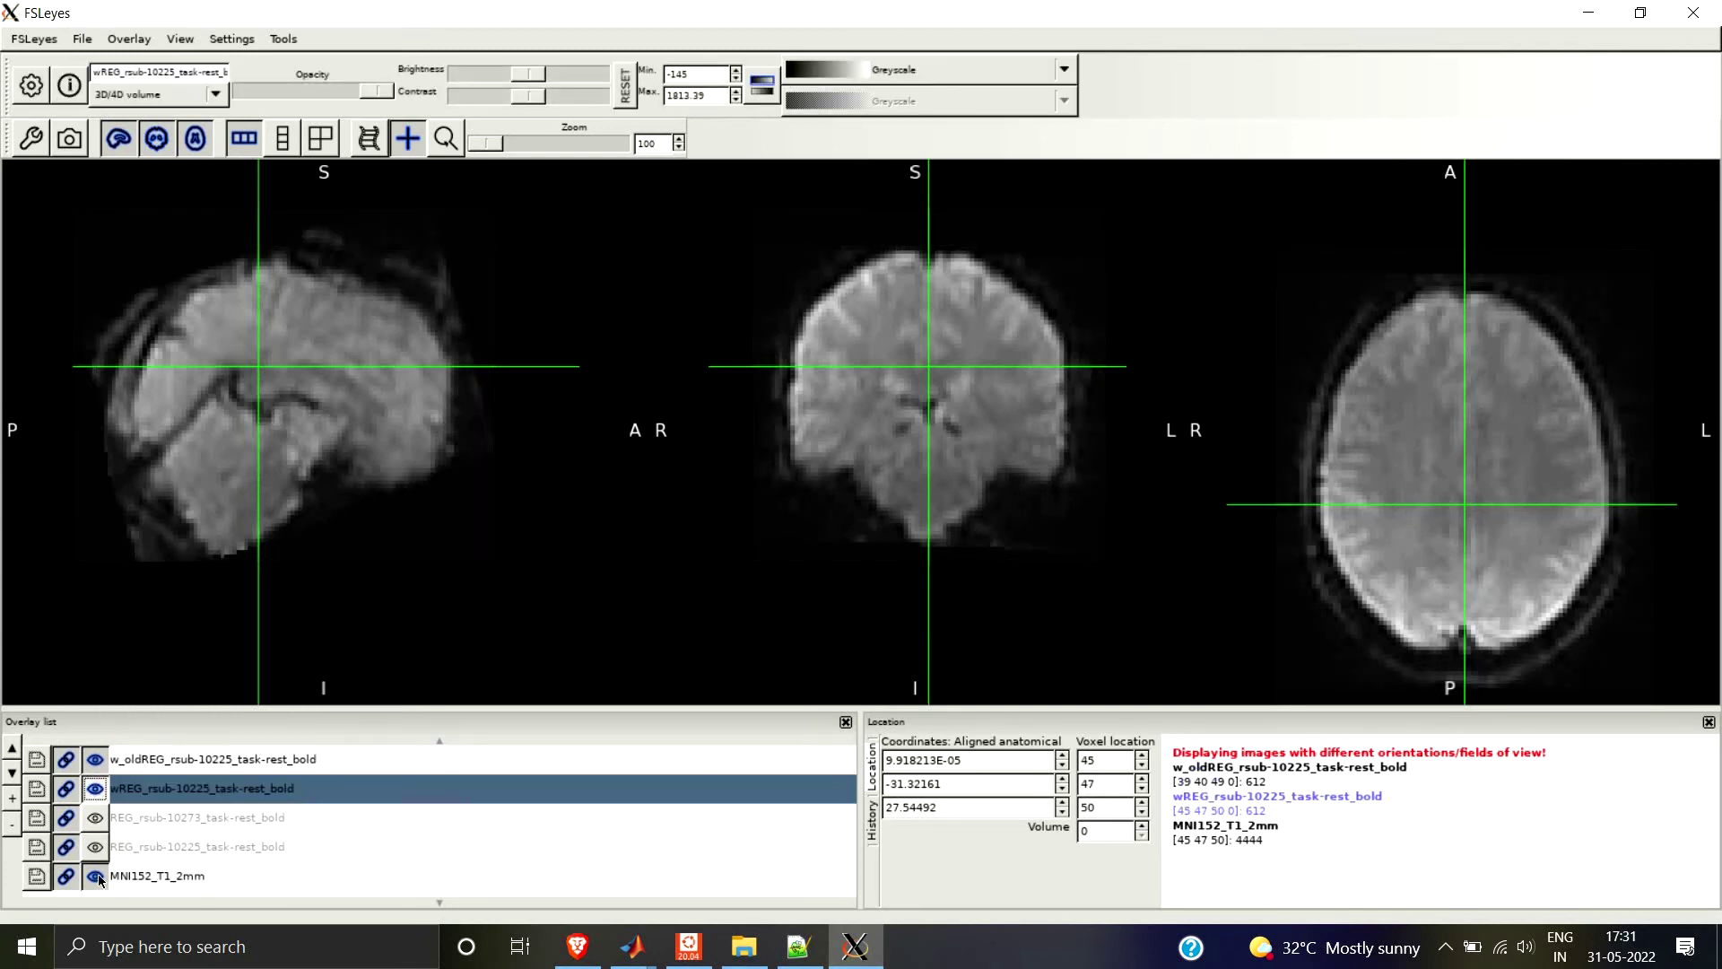
Check the bounding-box notes in Notepad++, then show w_oldREG with wREG hidden.
click(95, 788)
click(95, 759)
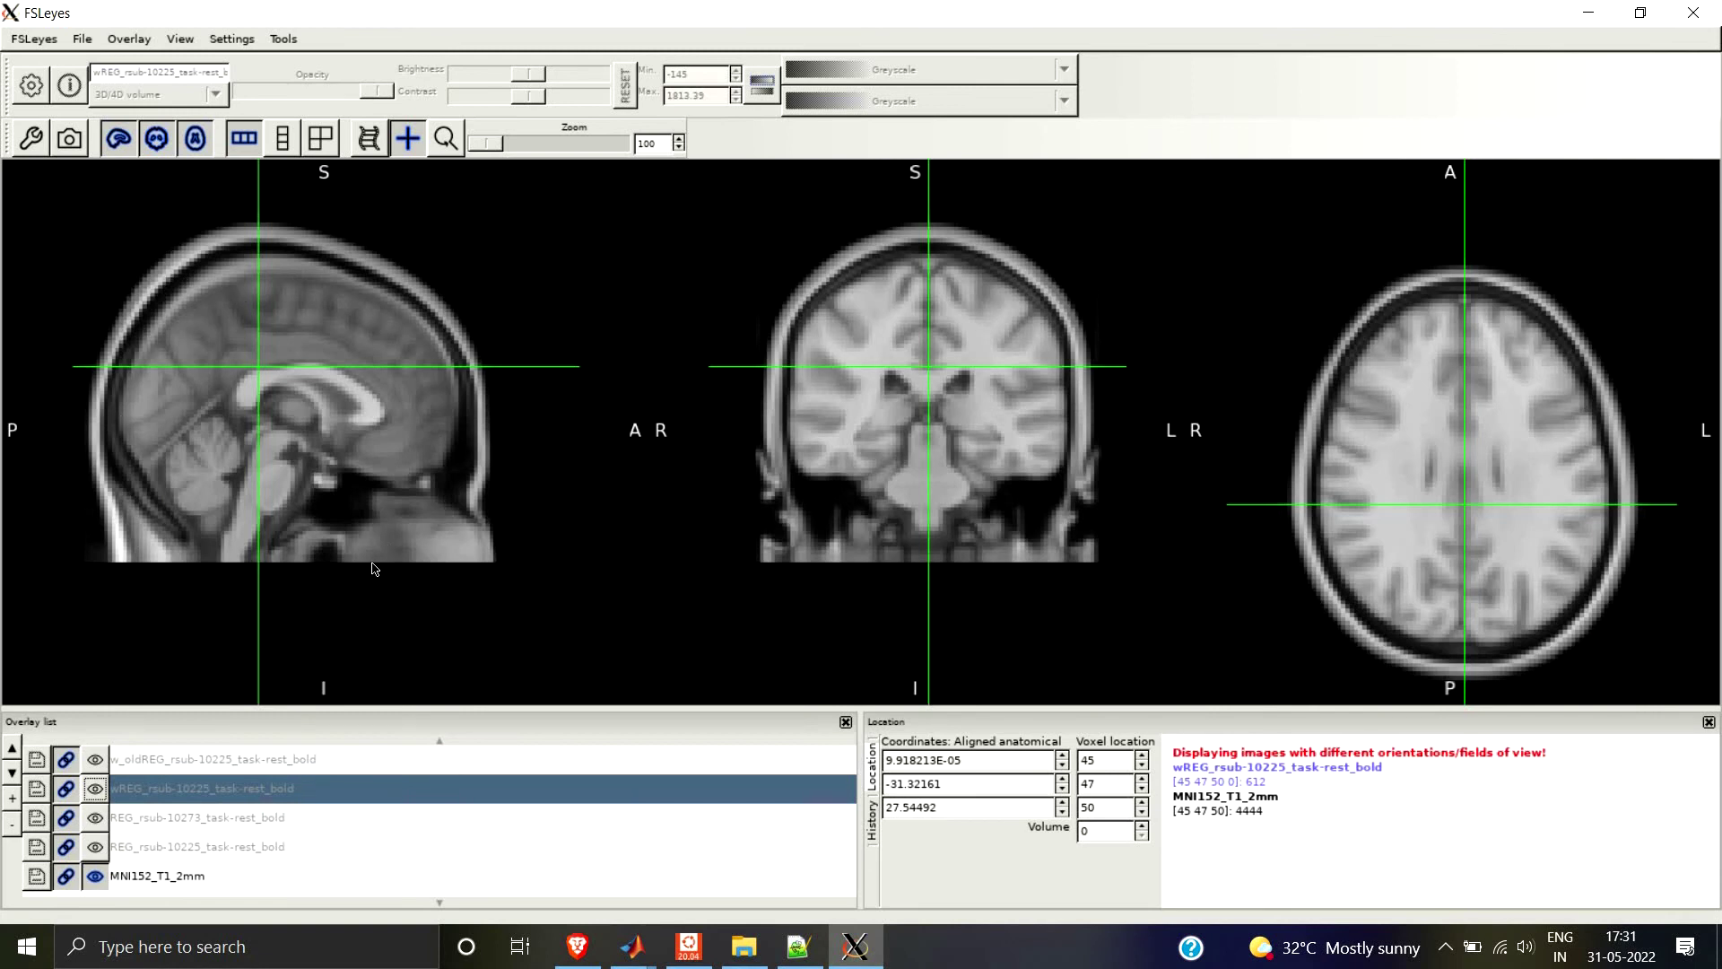
click(95, 788)
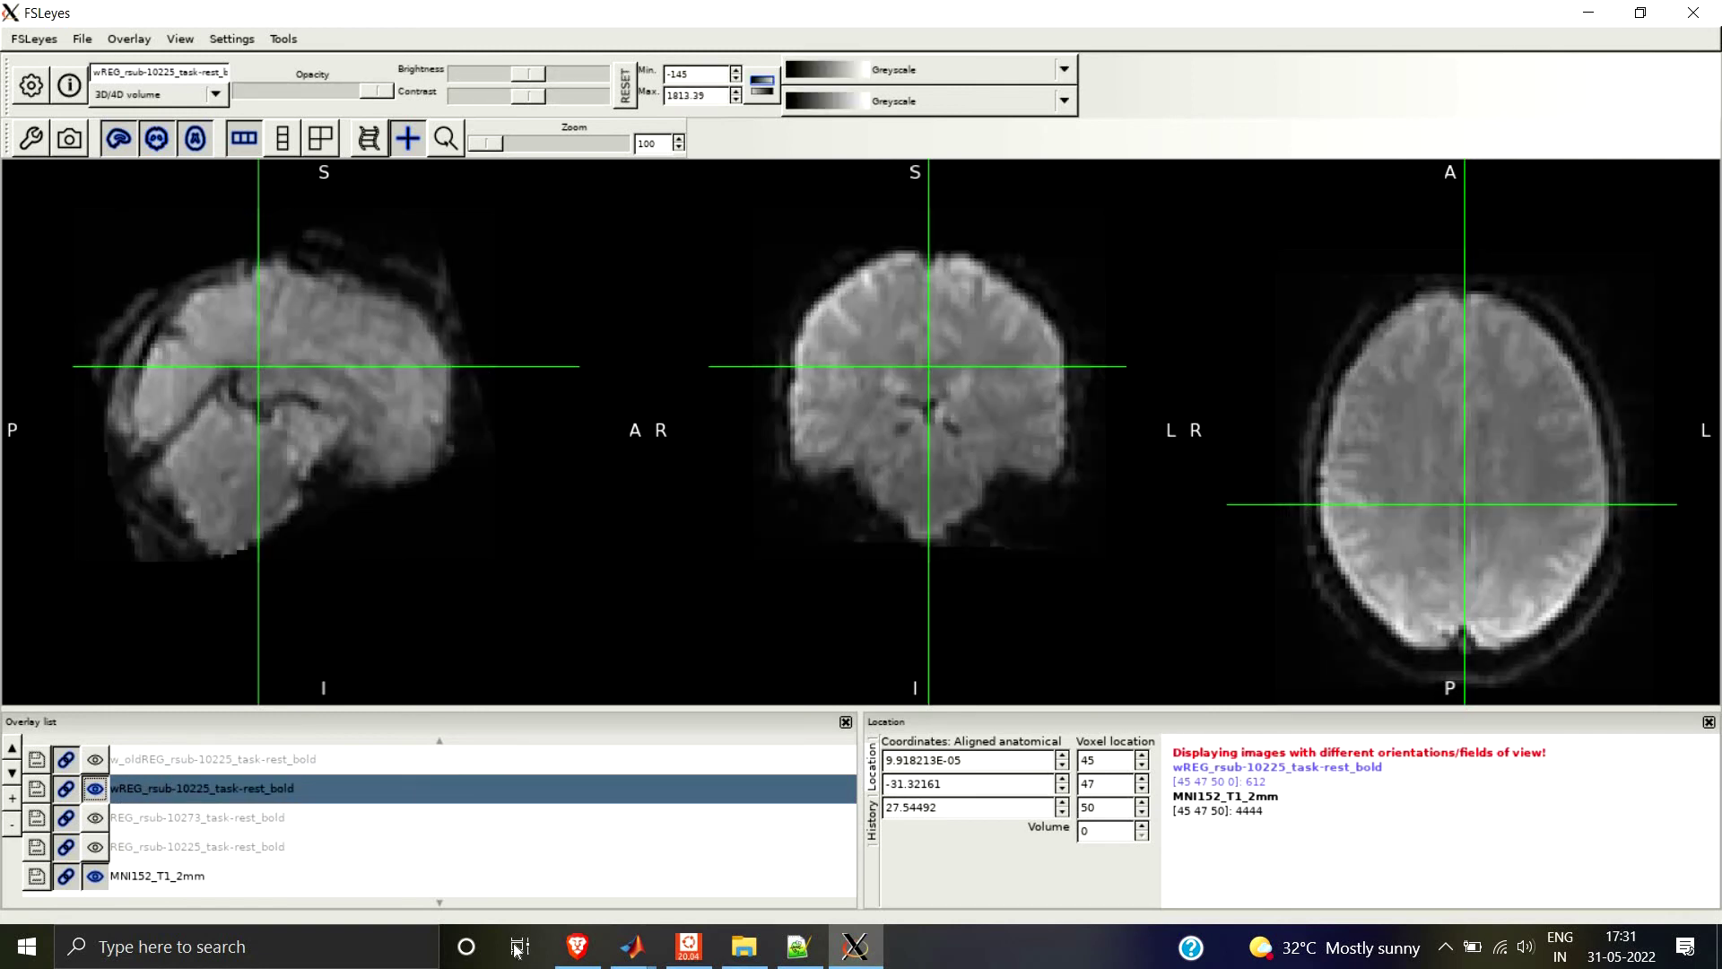
click(798, 946)
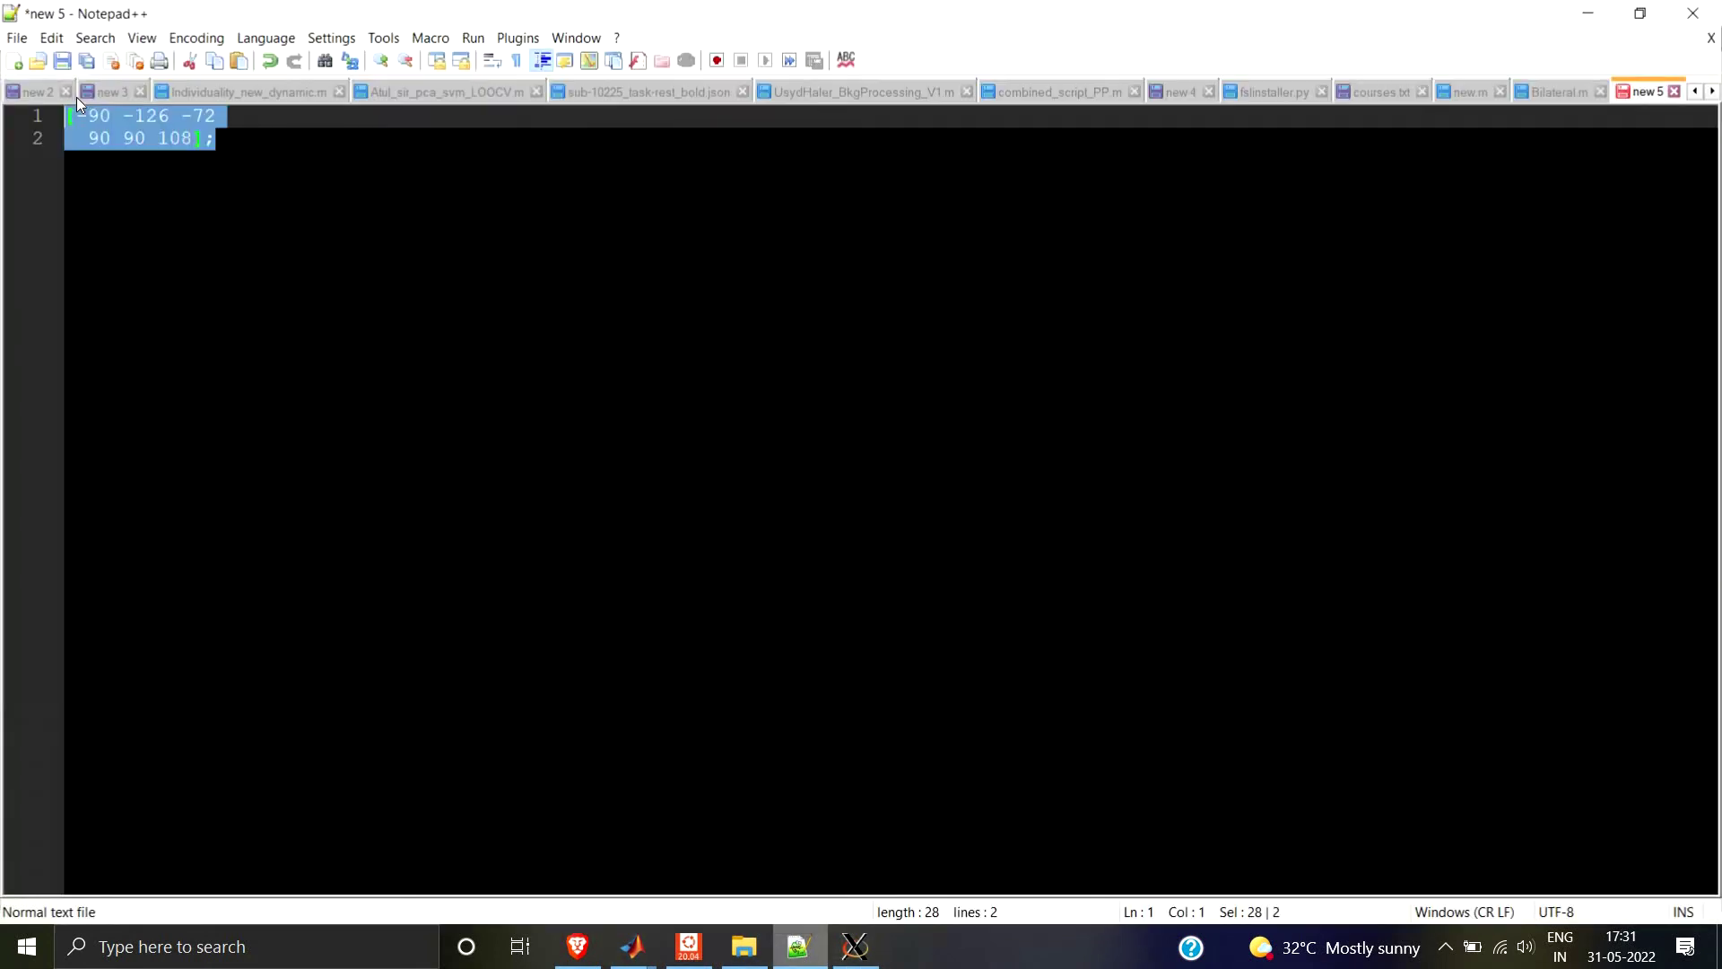
click(1589, 12)
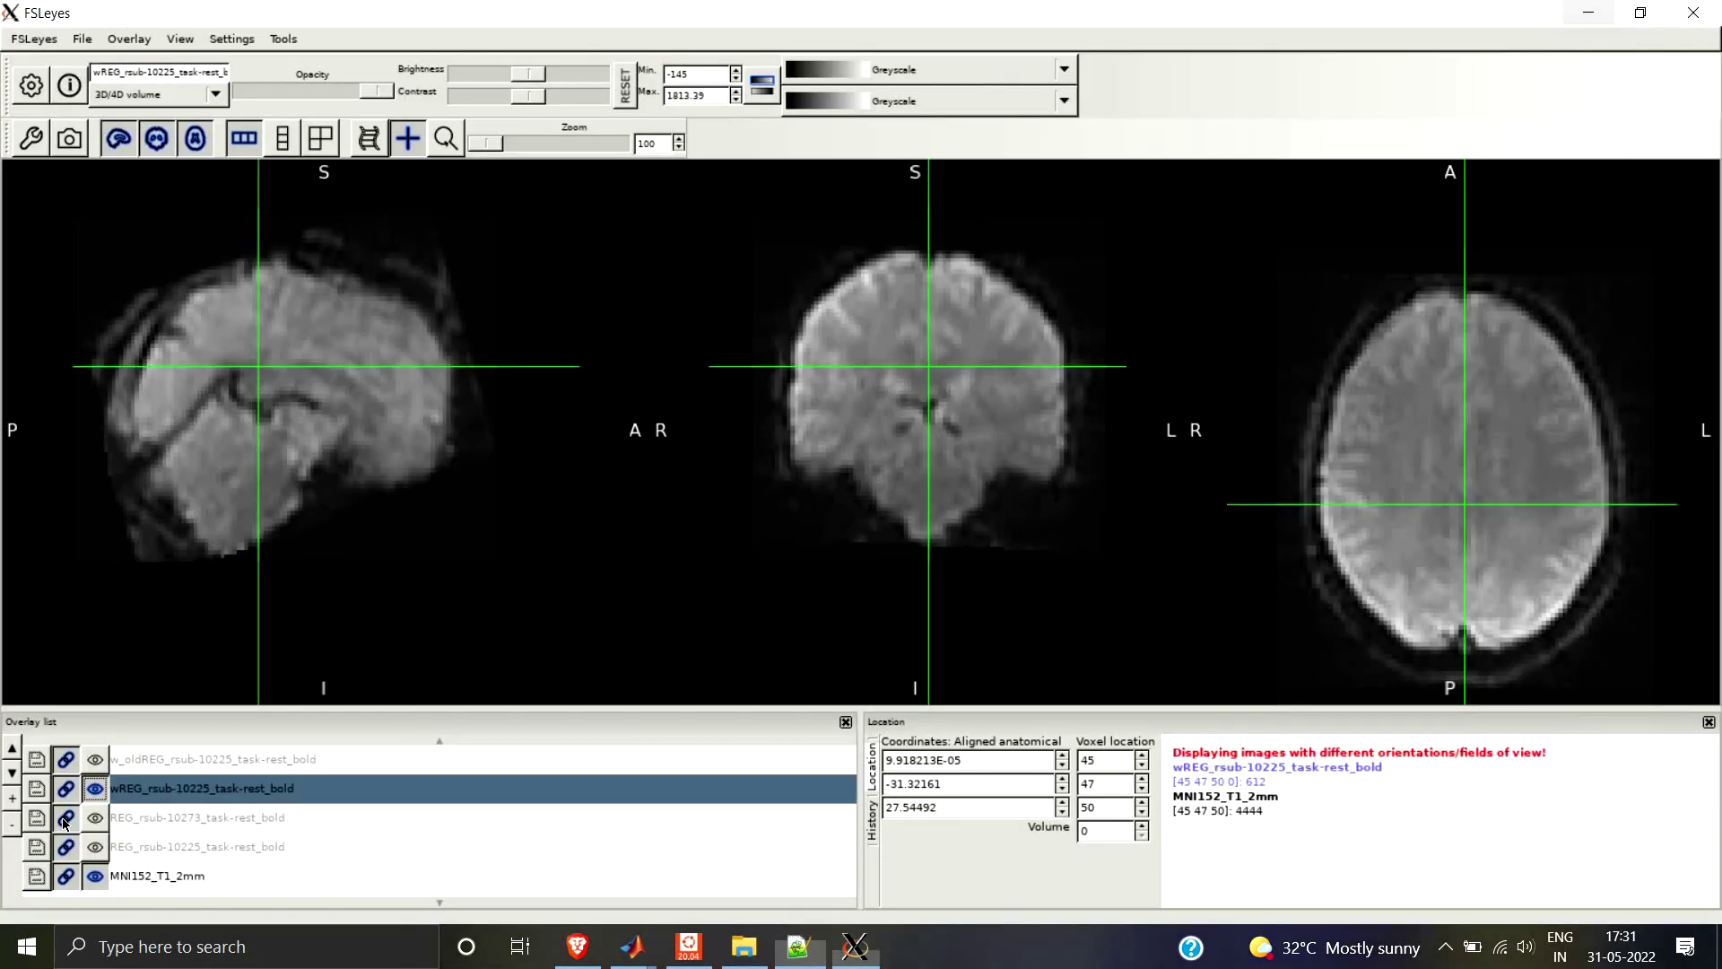
click(94, 759)
click(94, 787)
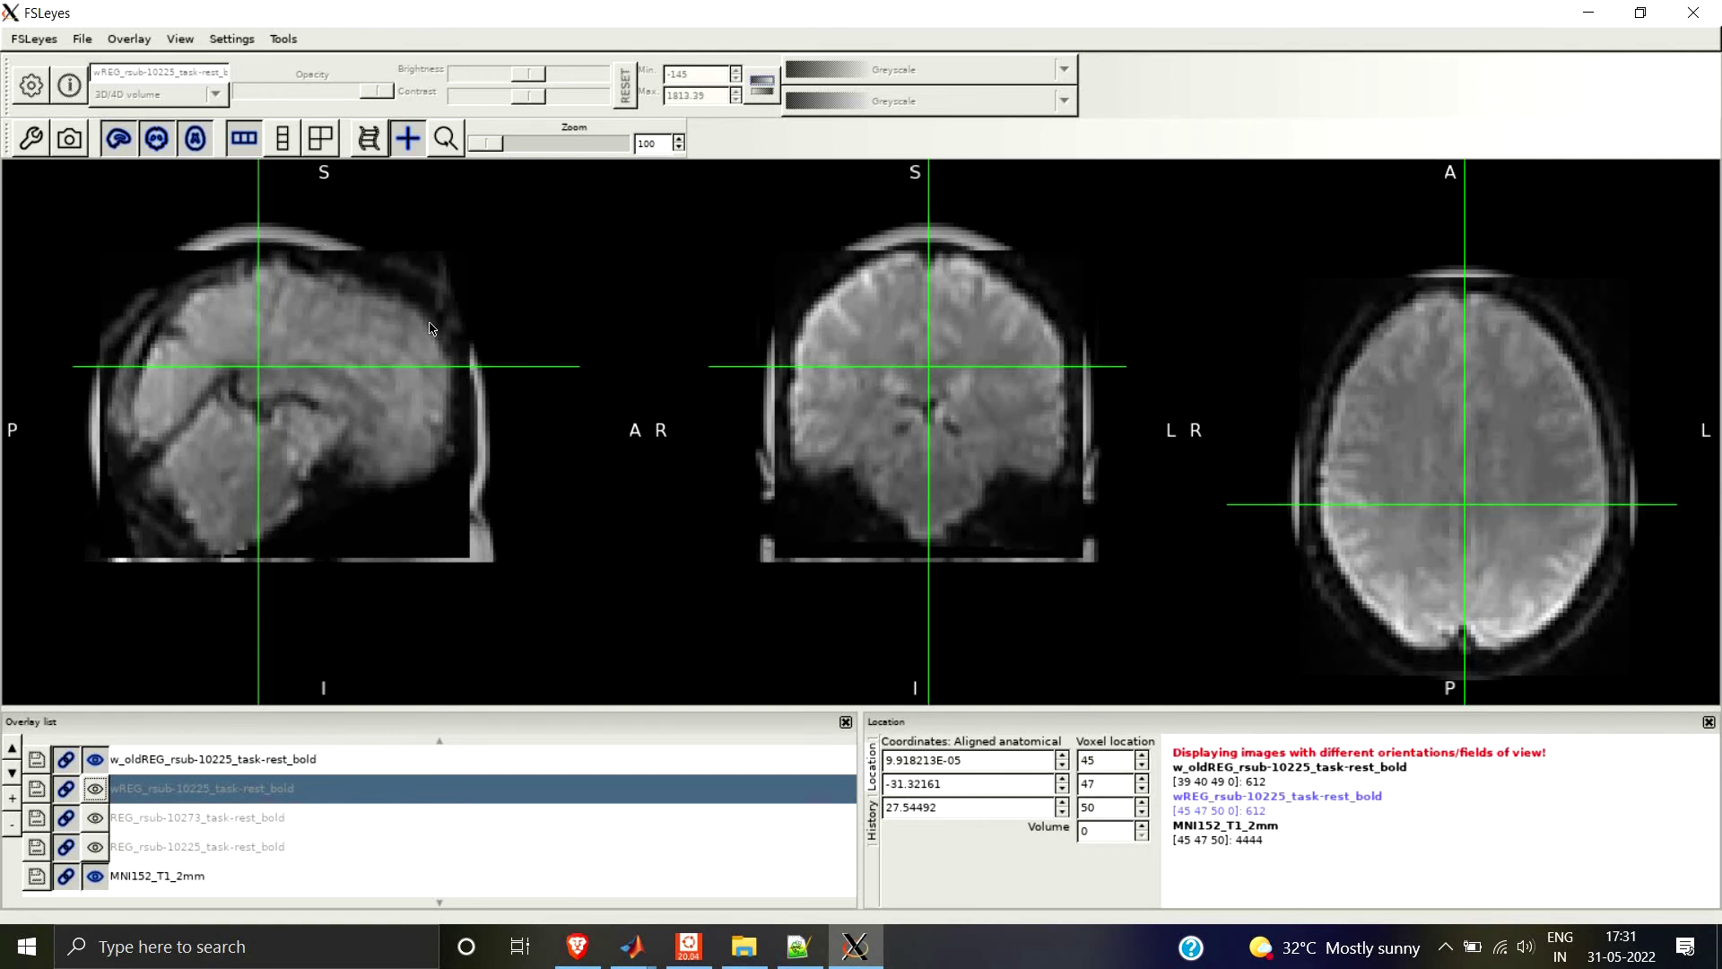
Flick between the w_oldREG and wREG overlays, ending with wREG shown and w_oldREG hidden.
click(95, 760)
click(95, 761)
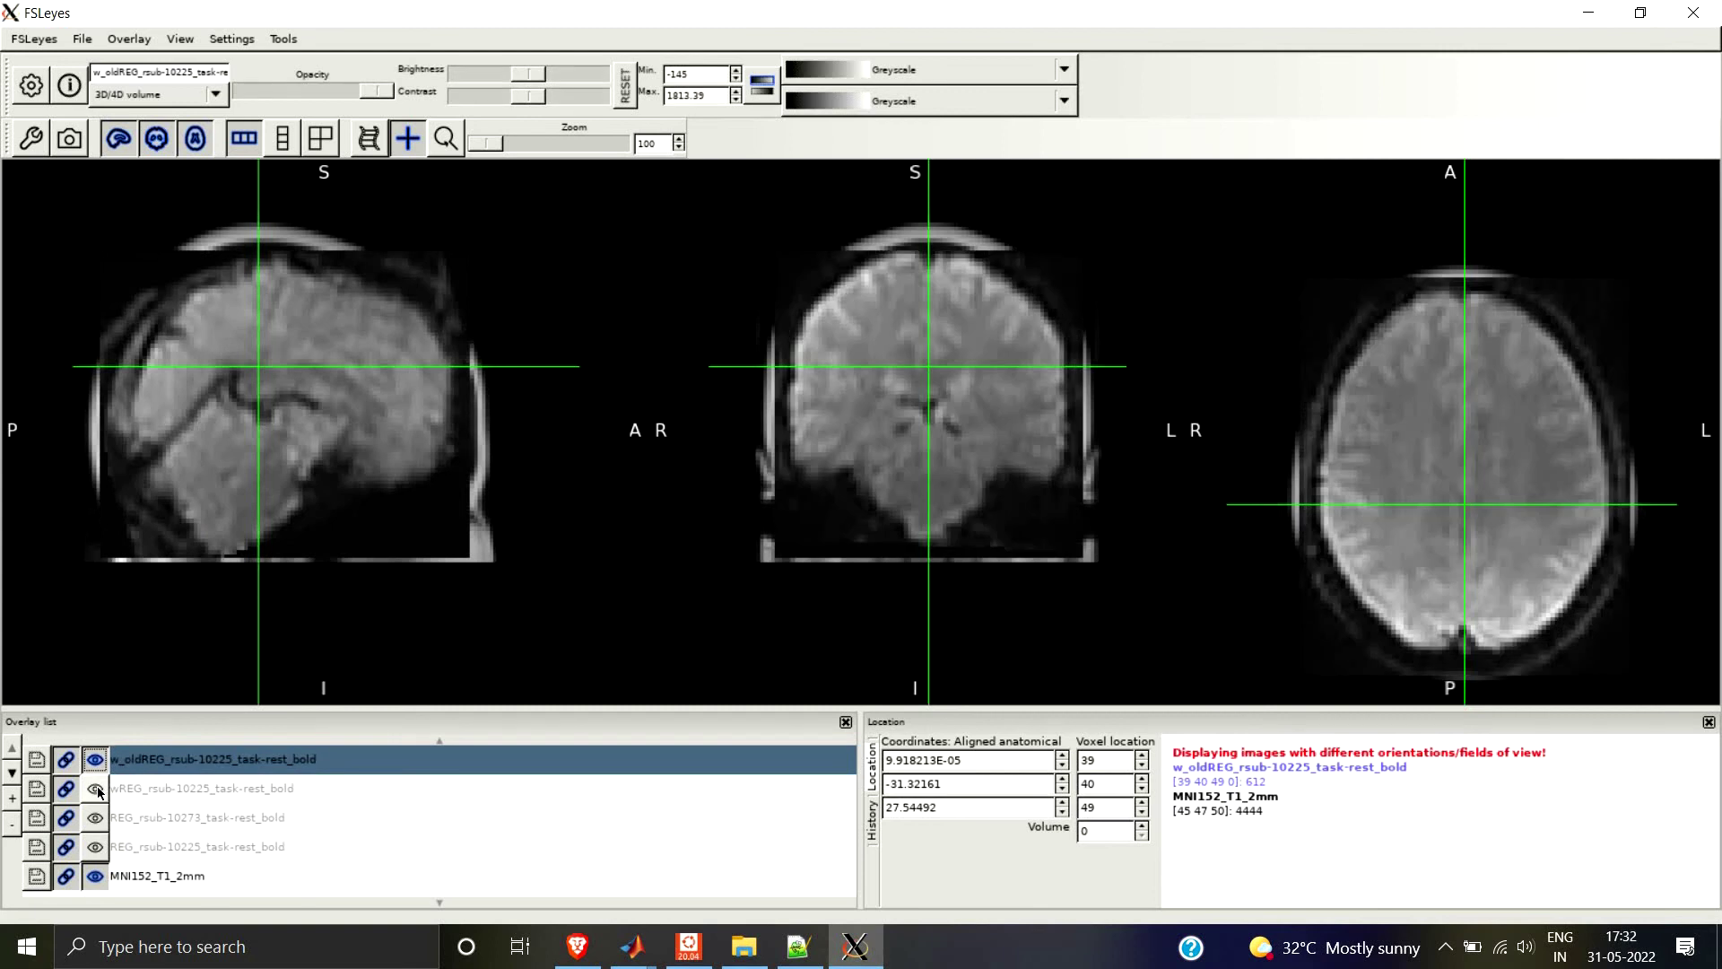
click(95, 788)
click(95, 789)
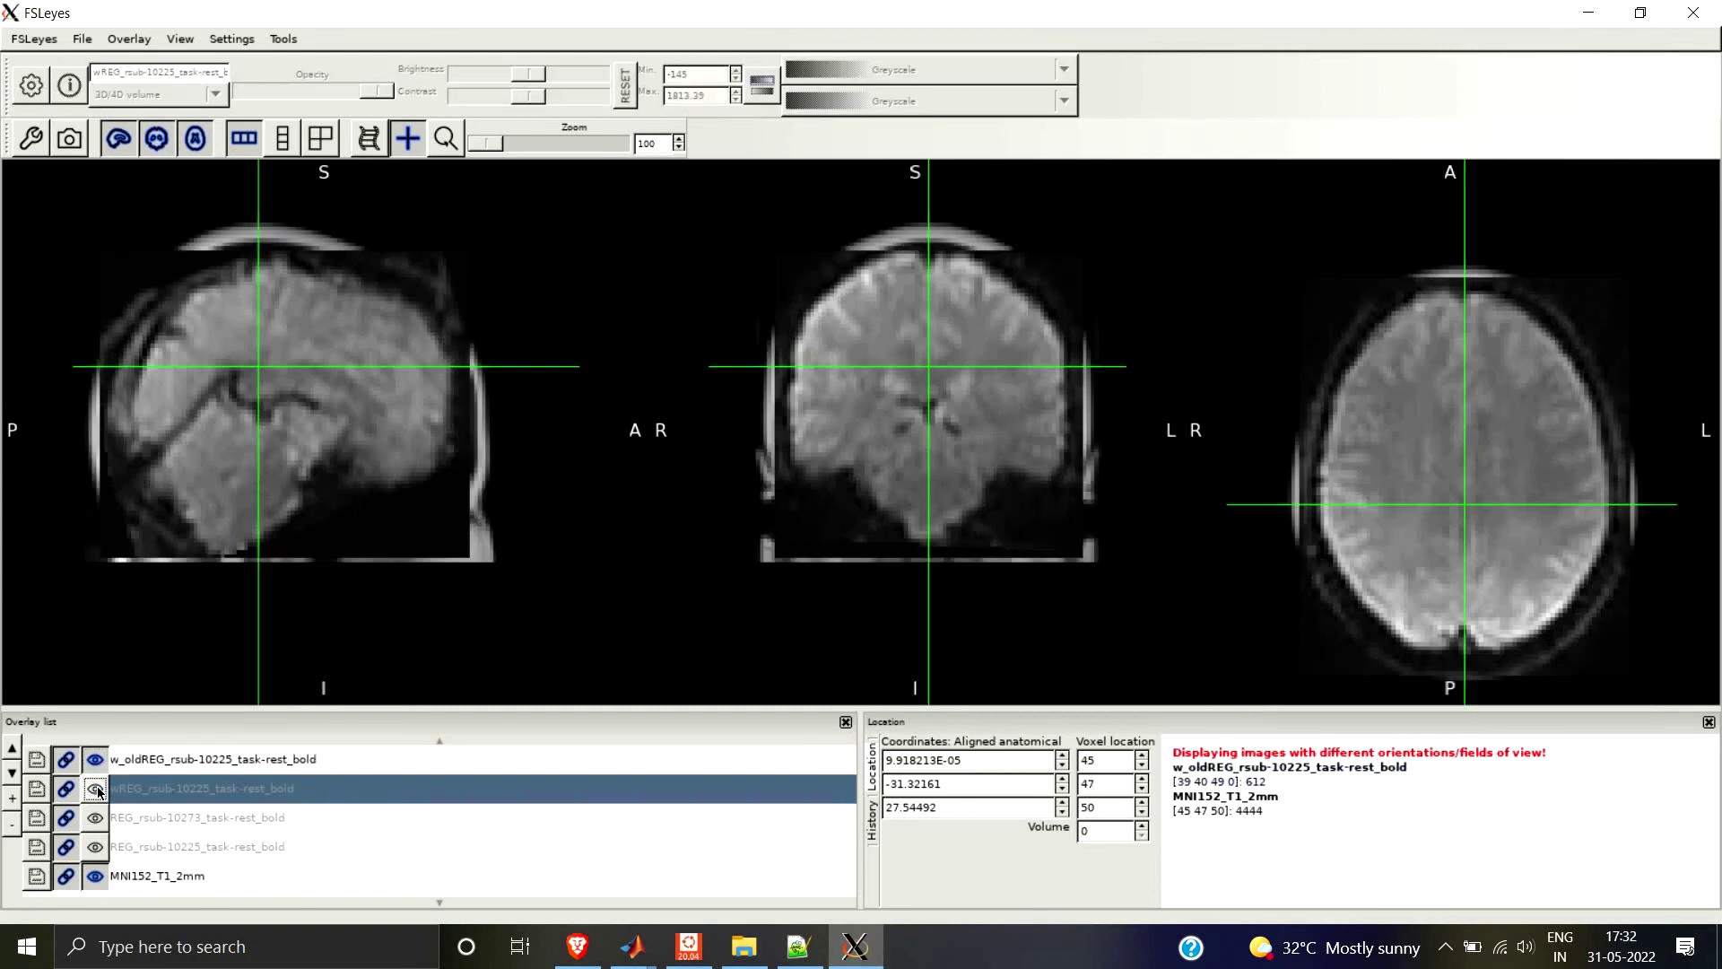
click(95, 788)
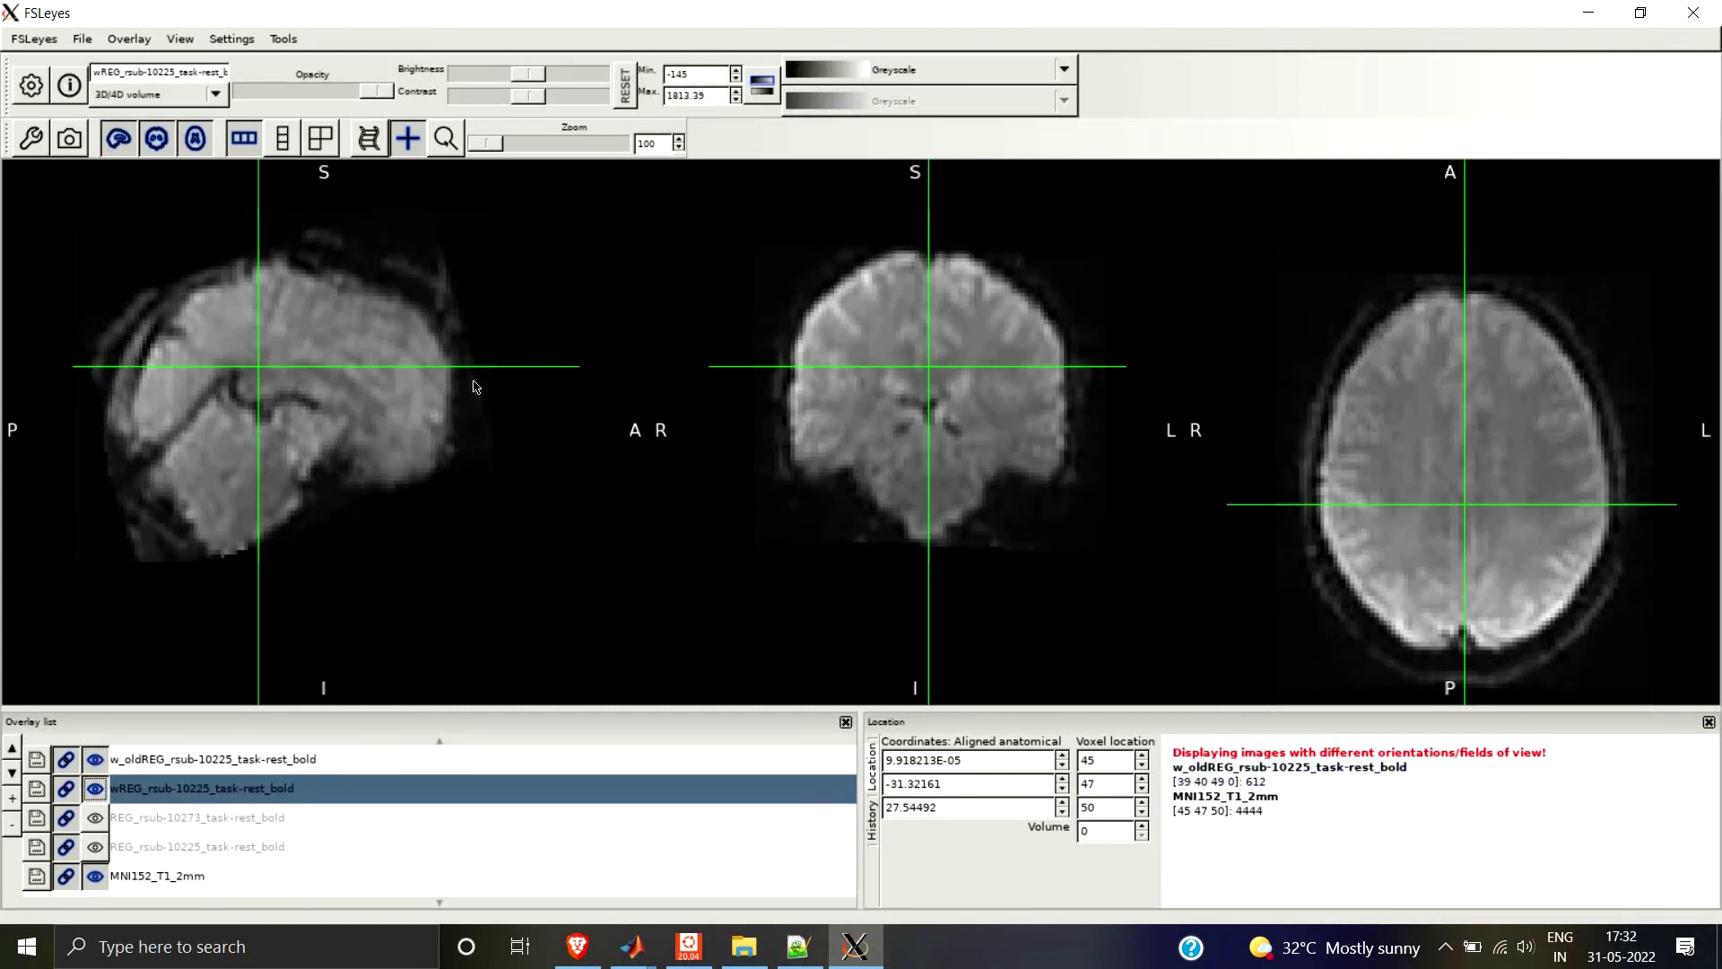
click(95, 789)
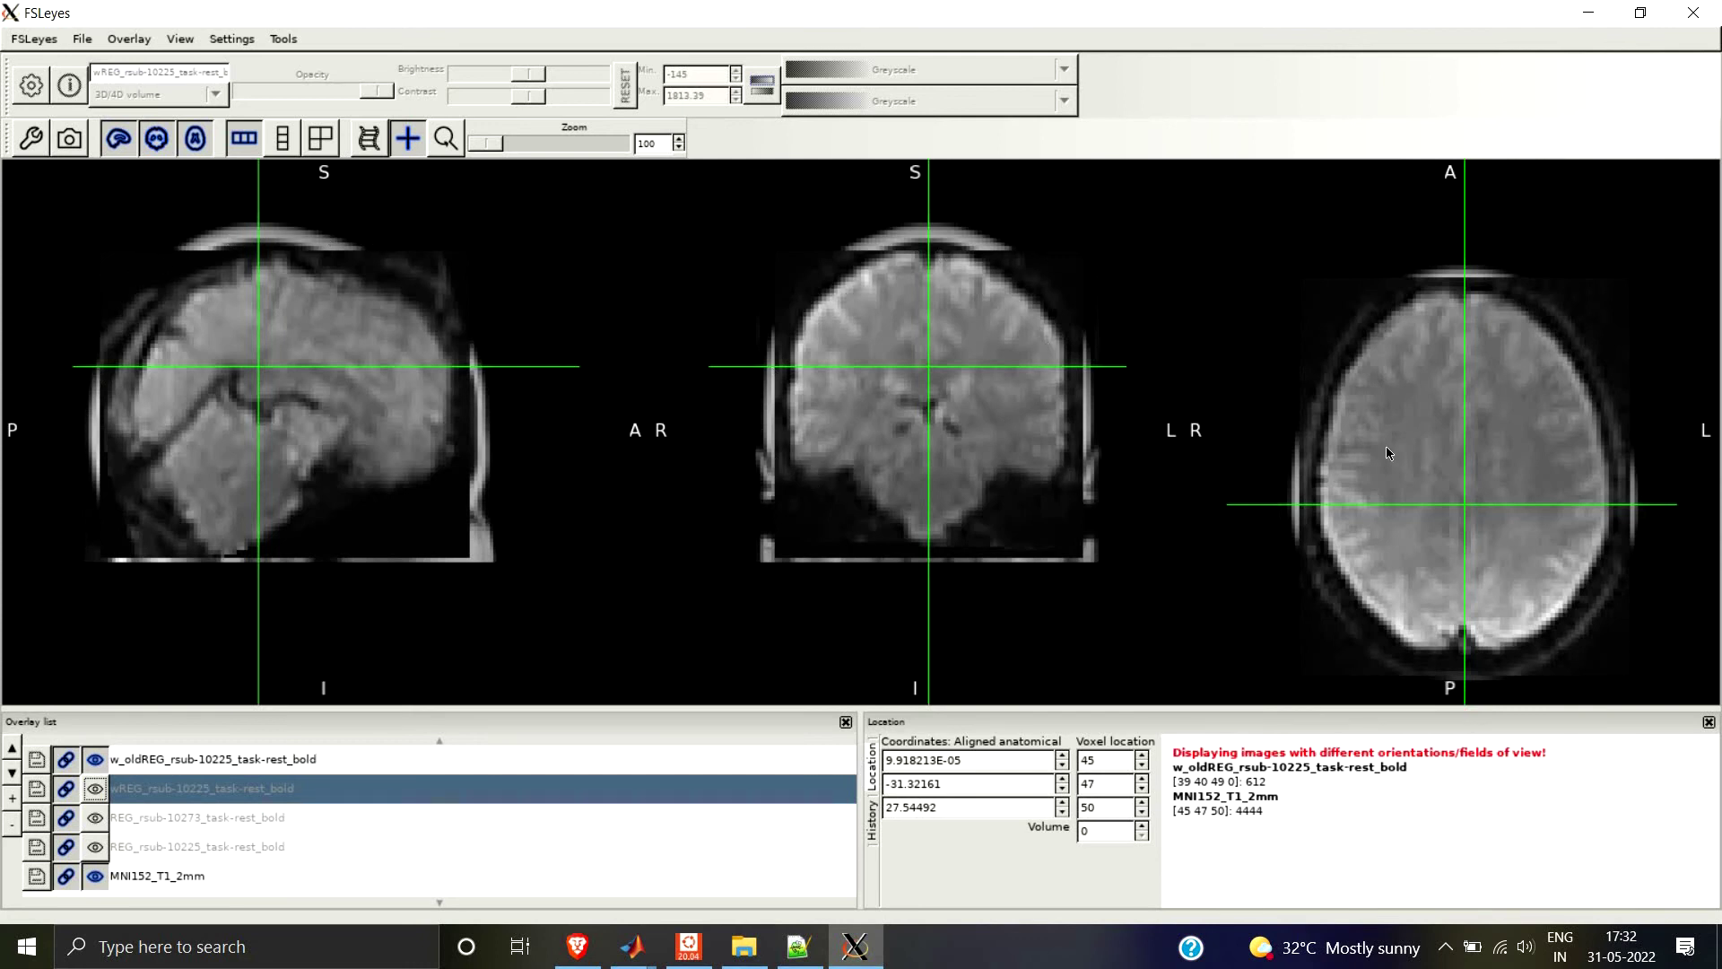
click(95, 788)
click(95, 759)
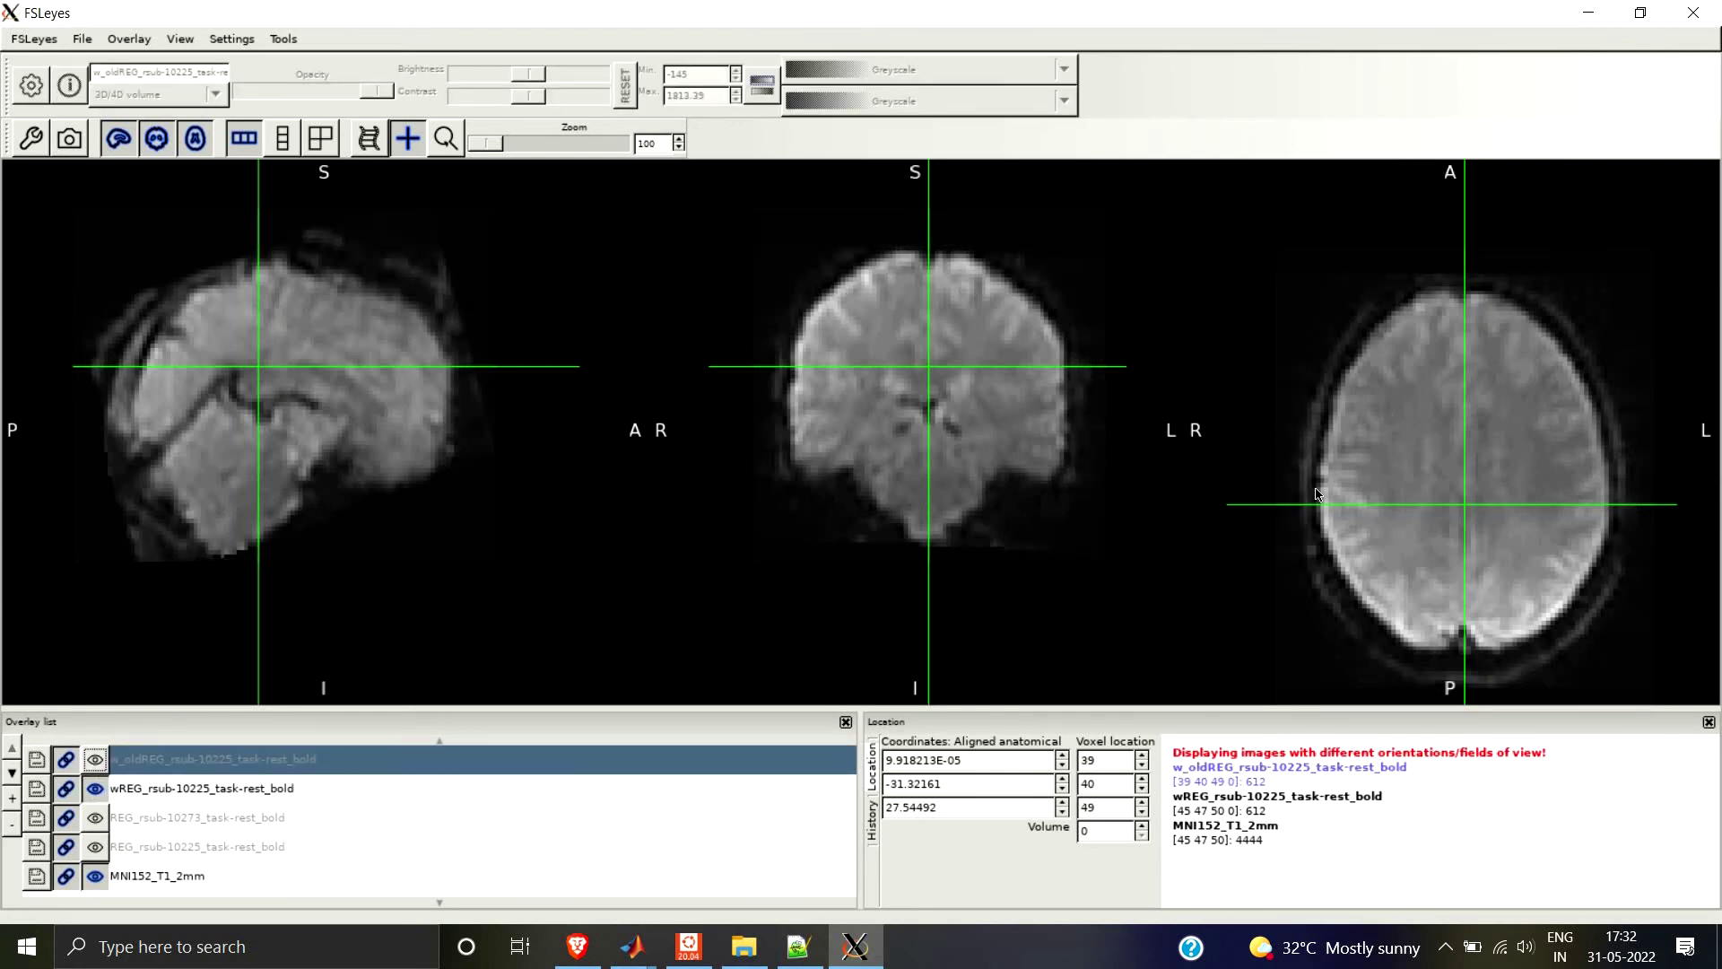
Repeatedly toggle wREG against the MNI152_T1_2mm template to check alignment, leaving wREG visible.
click(94, 789)
click(93, 790)
click(94, 789)
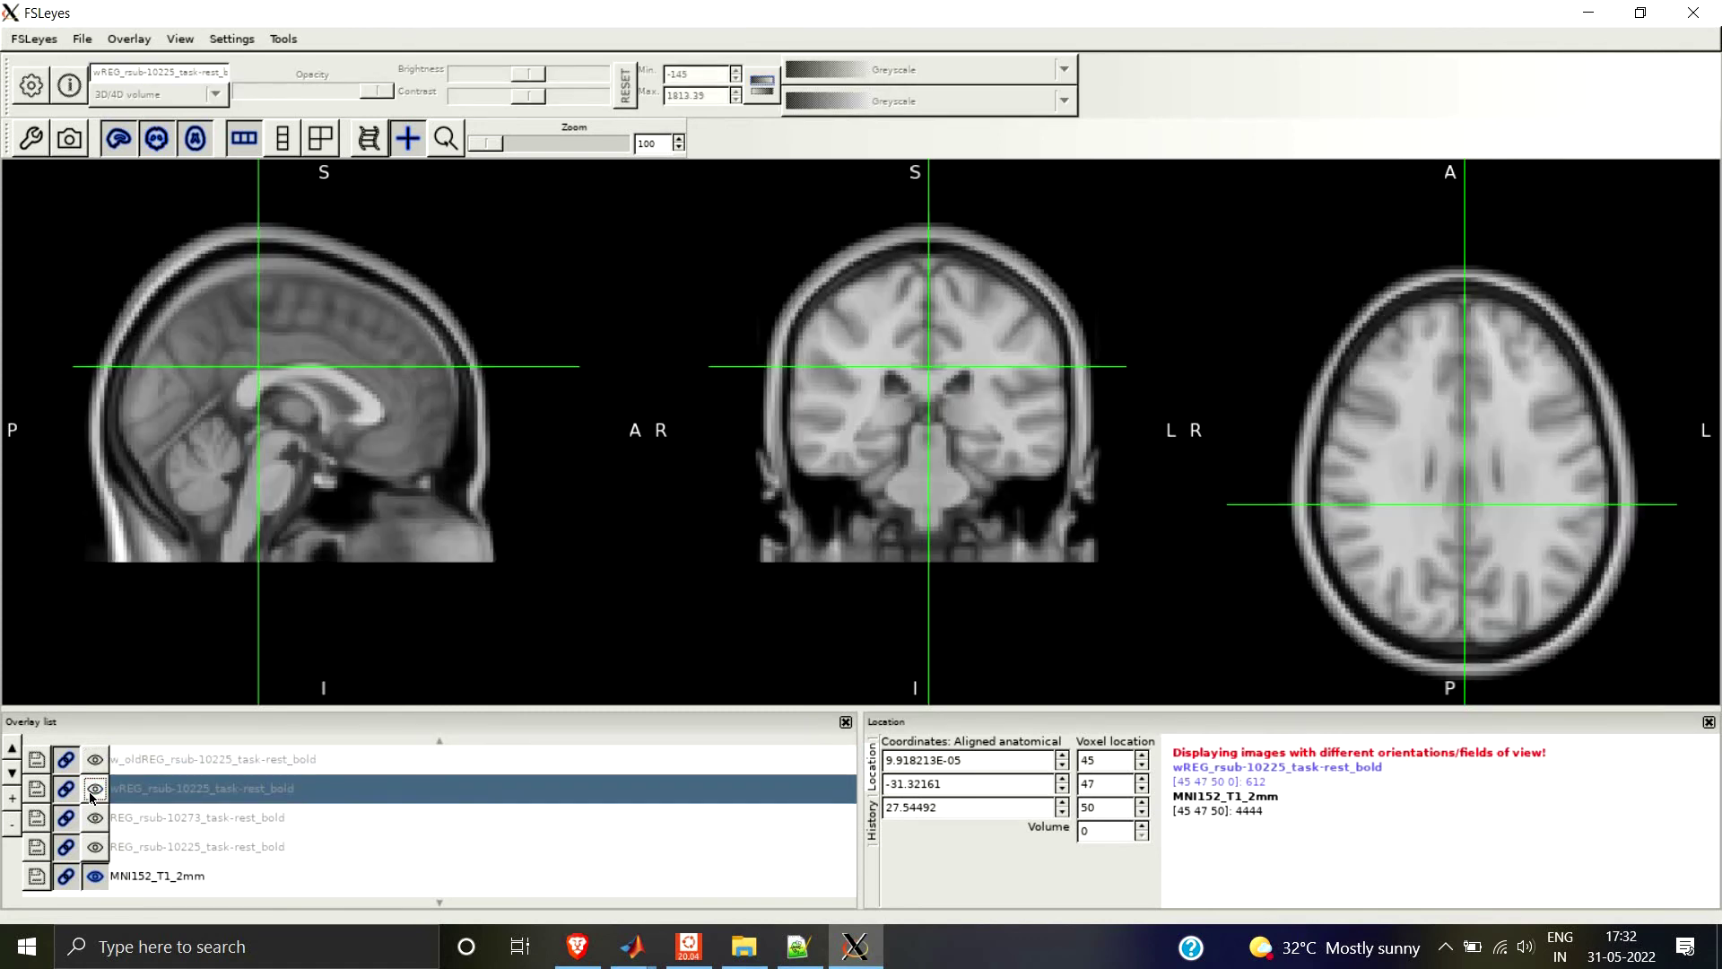
click(93, 790)
click(93, 789)
click(93, 789)
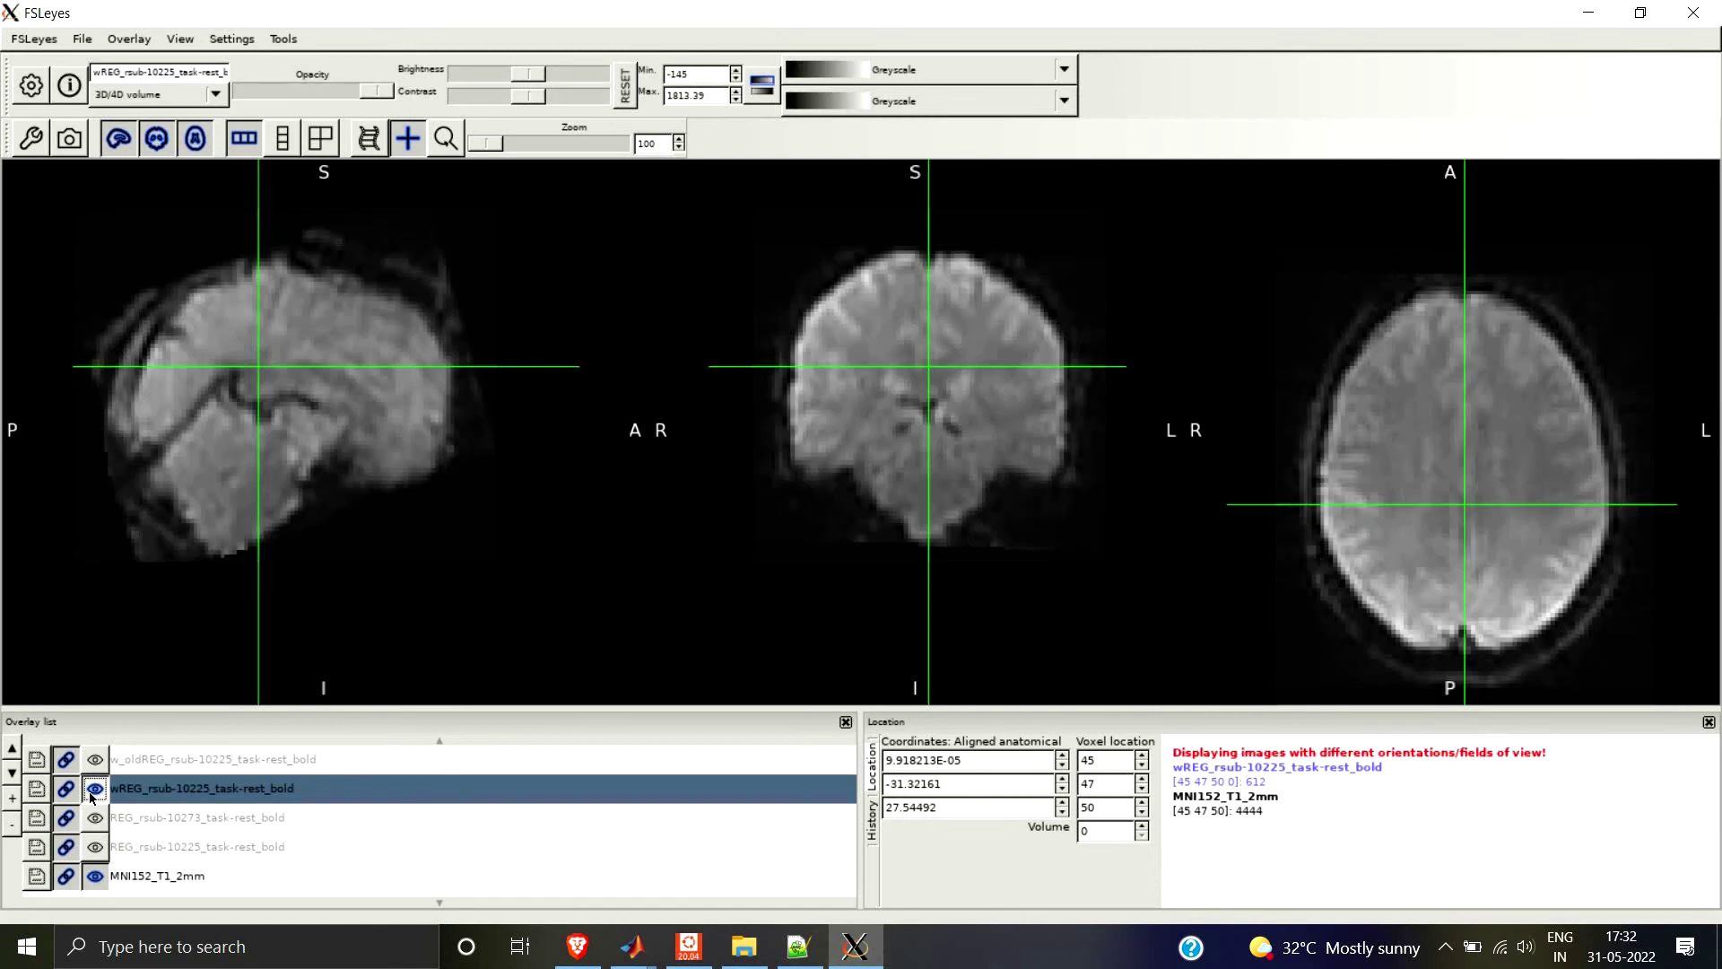
click(94, 789)
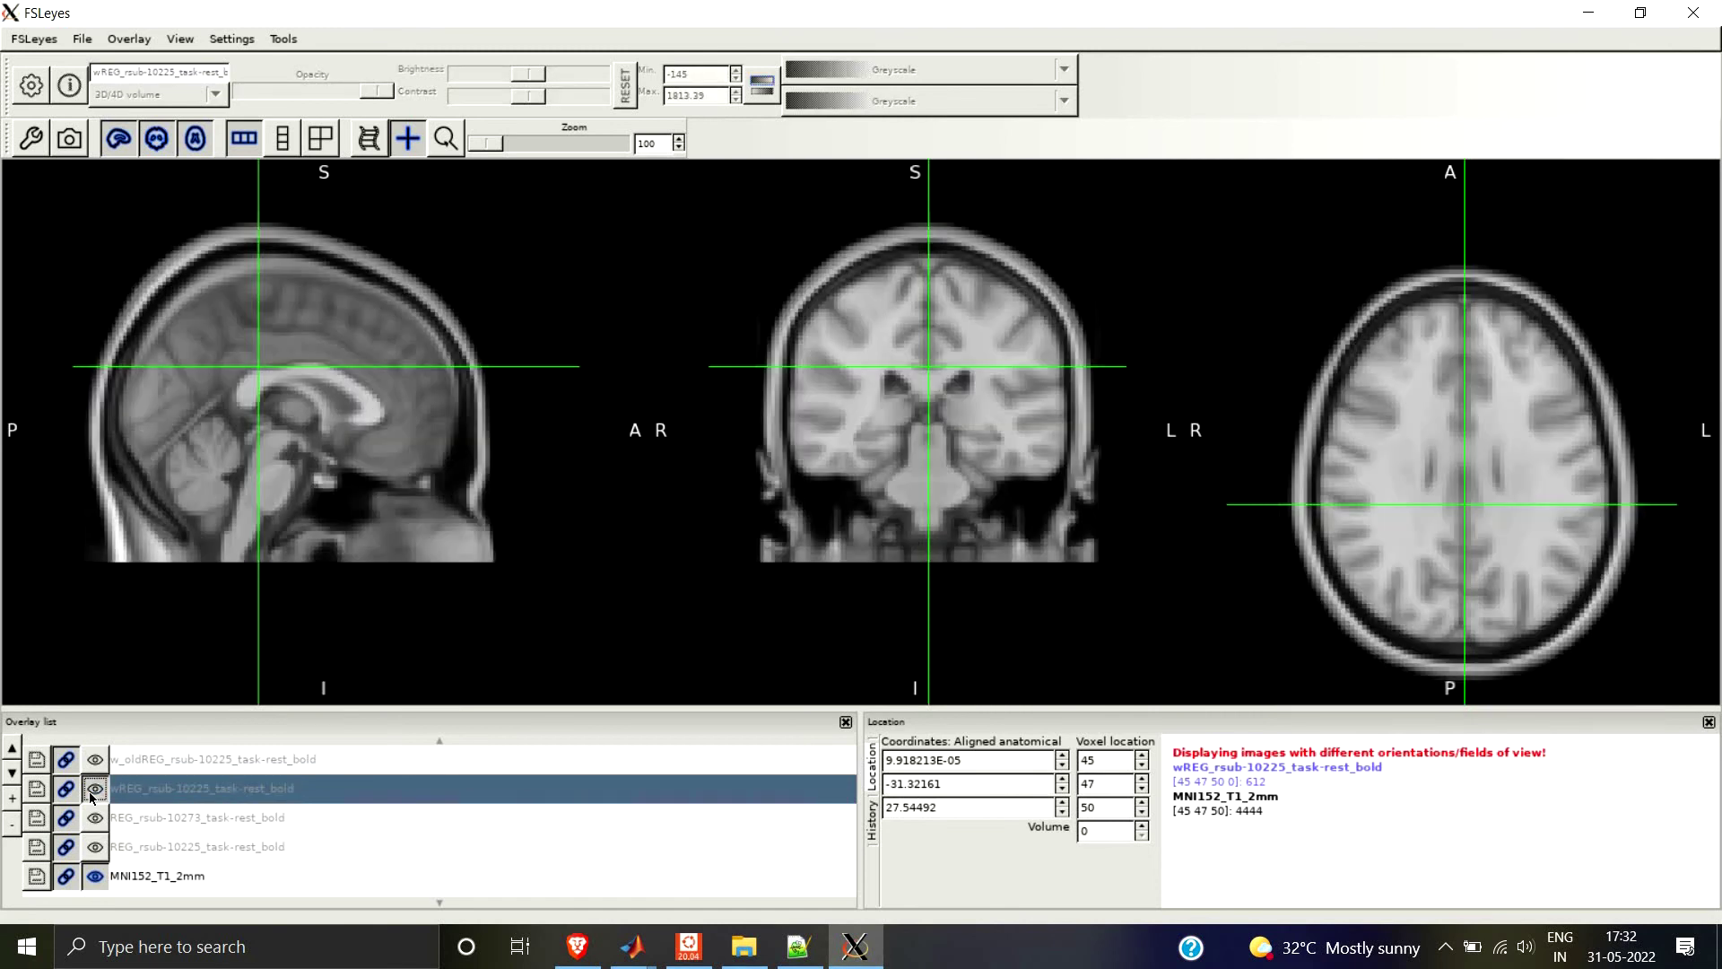
click(94, 789)
click(93, 789)
click(94, 790)
click(93, 789)
click(94, 789)
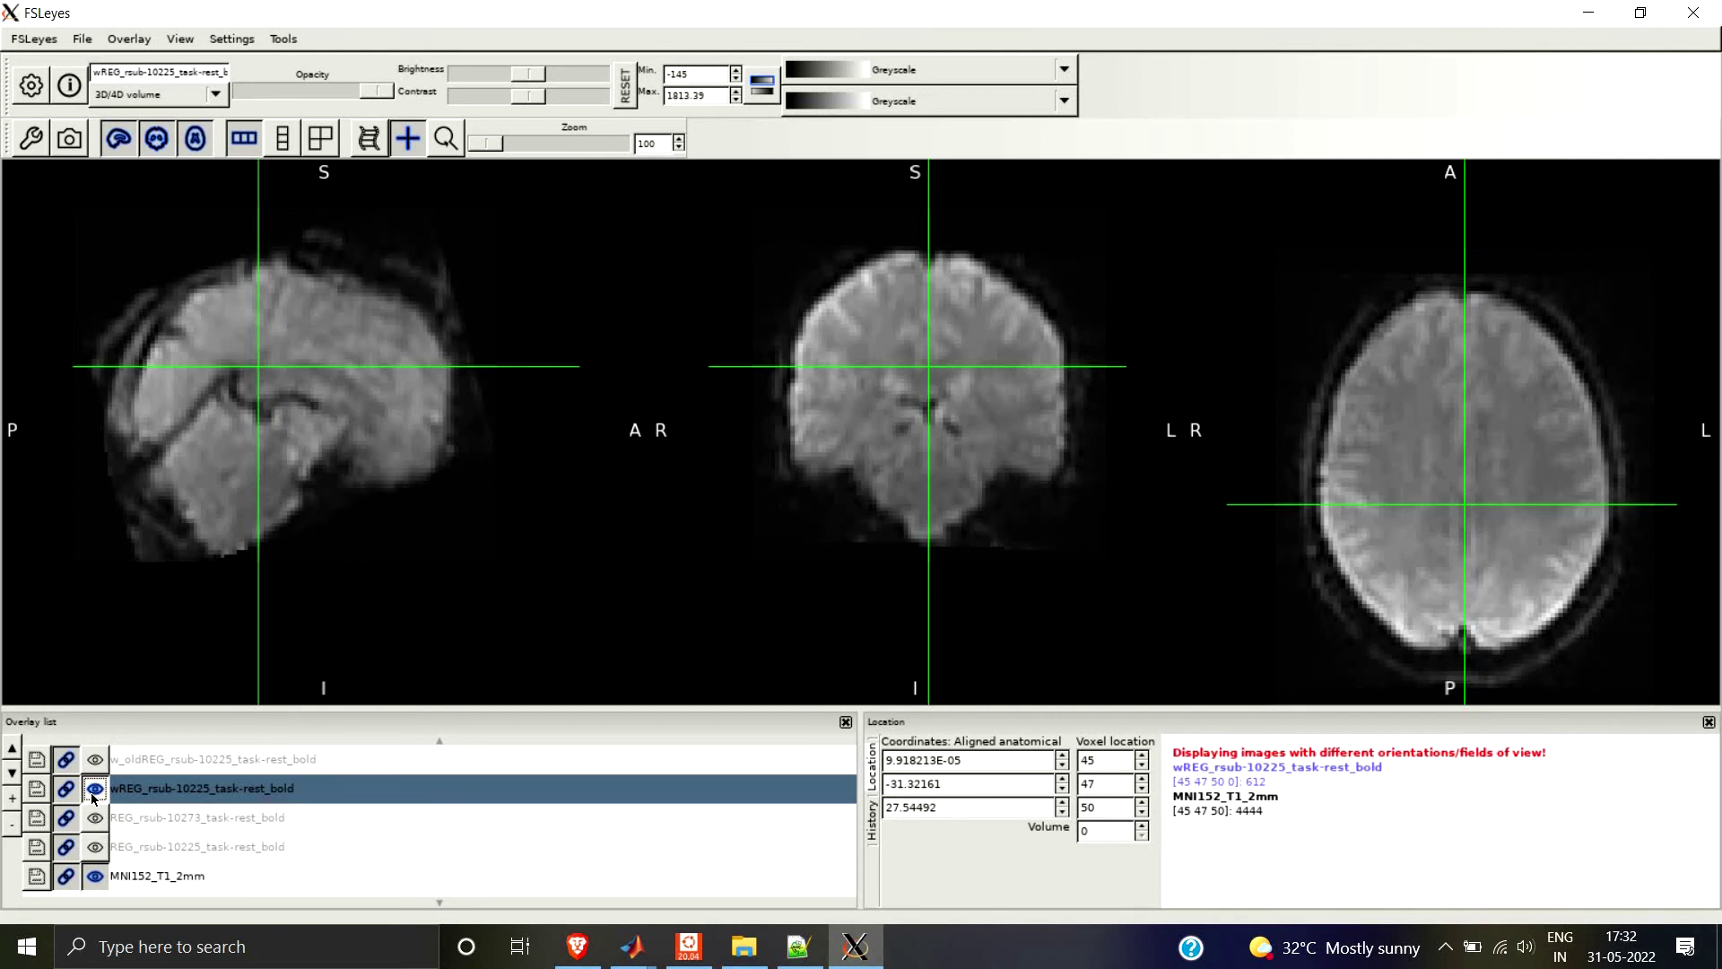
click(93, 789)
click(93, 789)
click(93, 790)
click(93, 789)
click(93, 796)
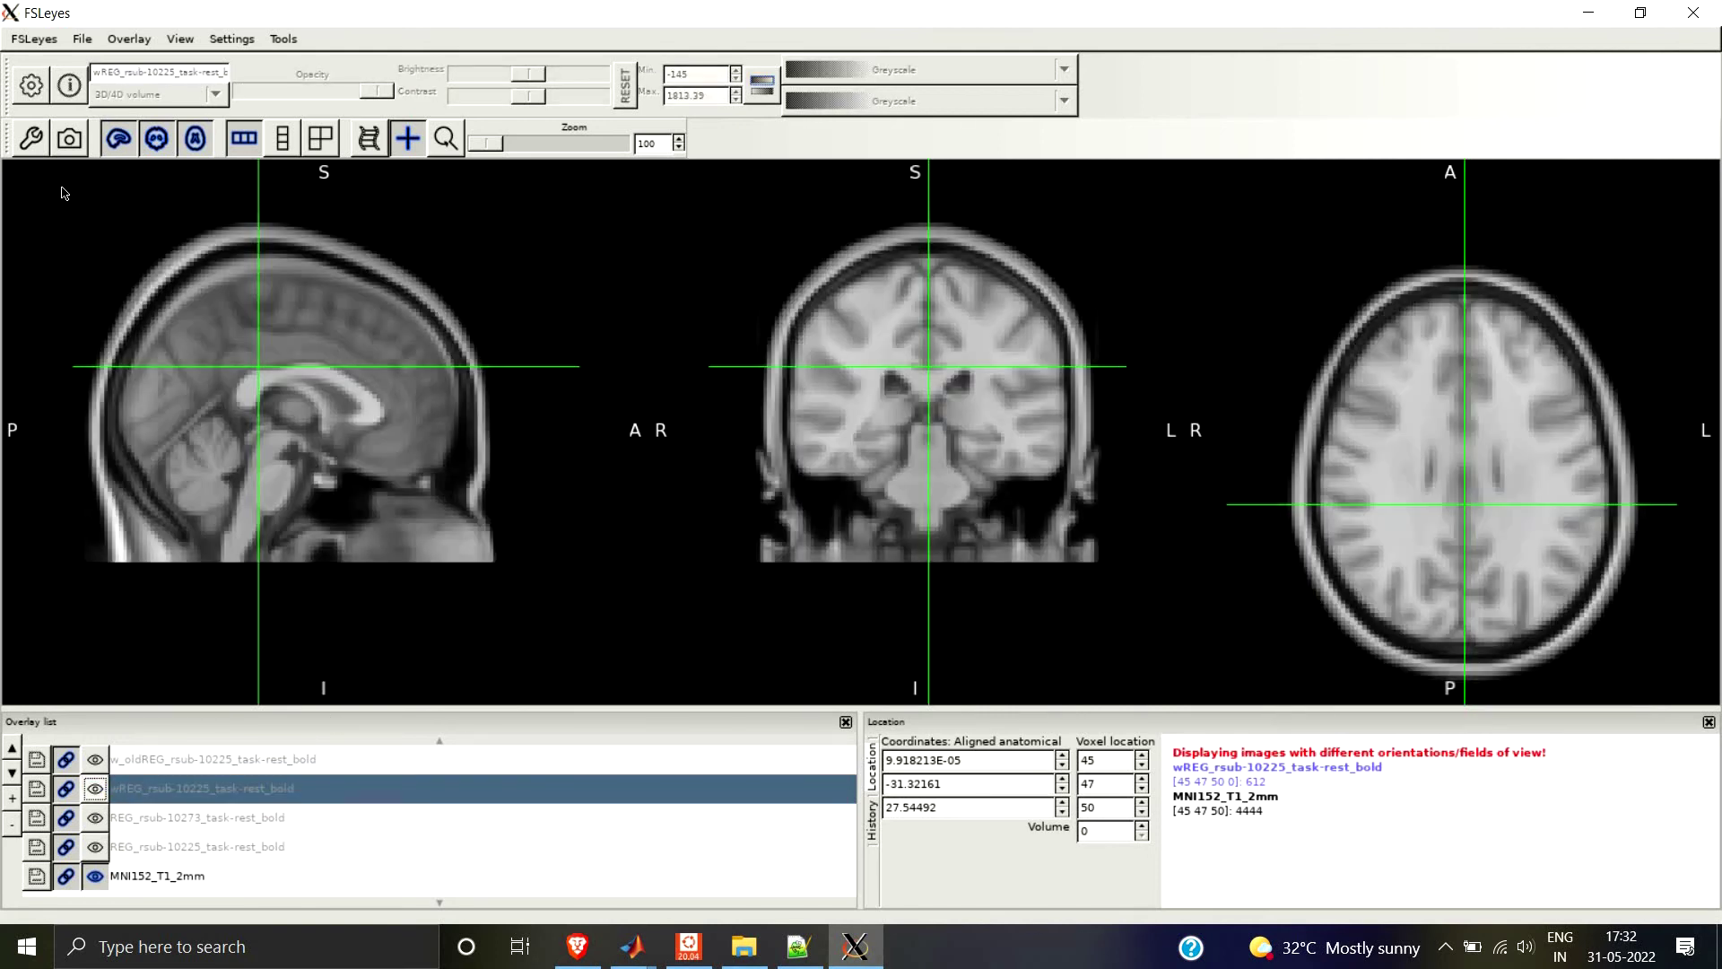
click(96, 790)
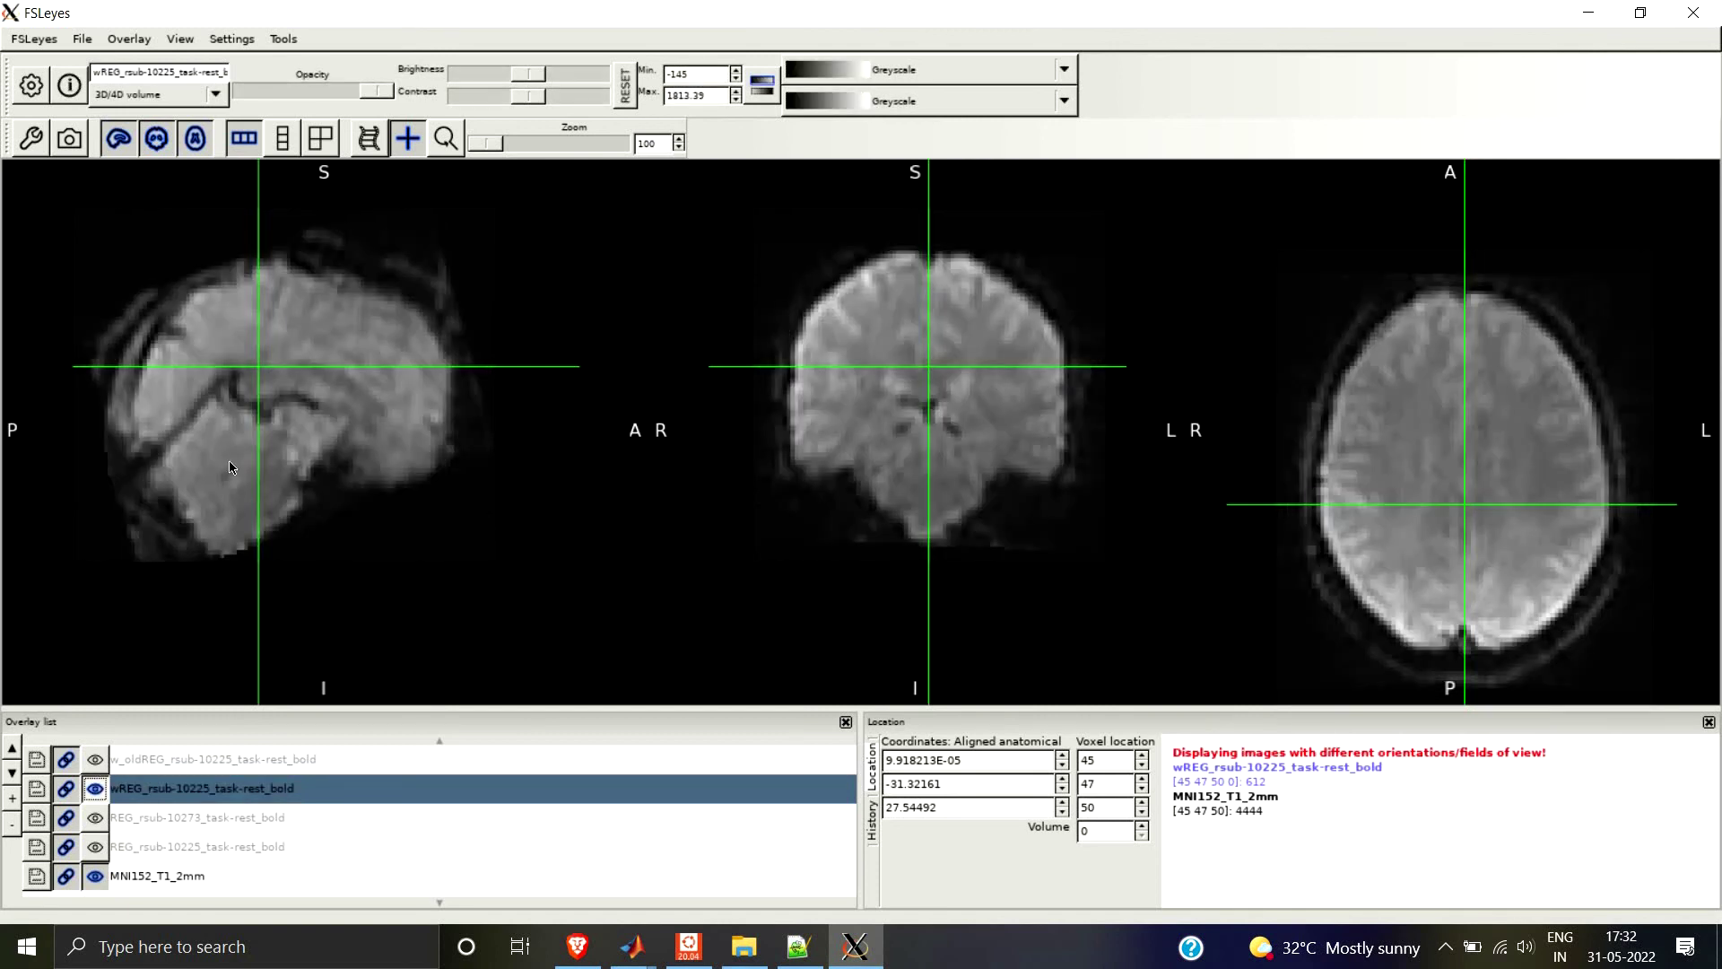
click(82, 41)
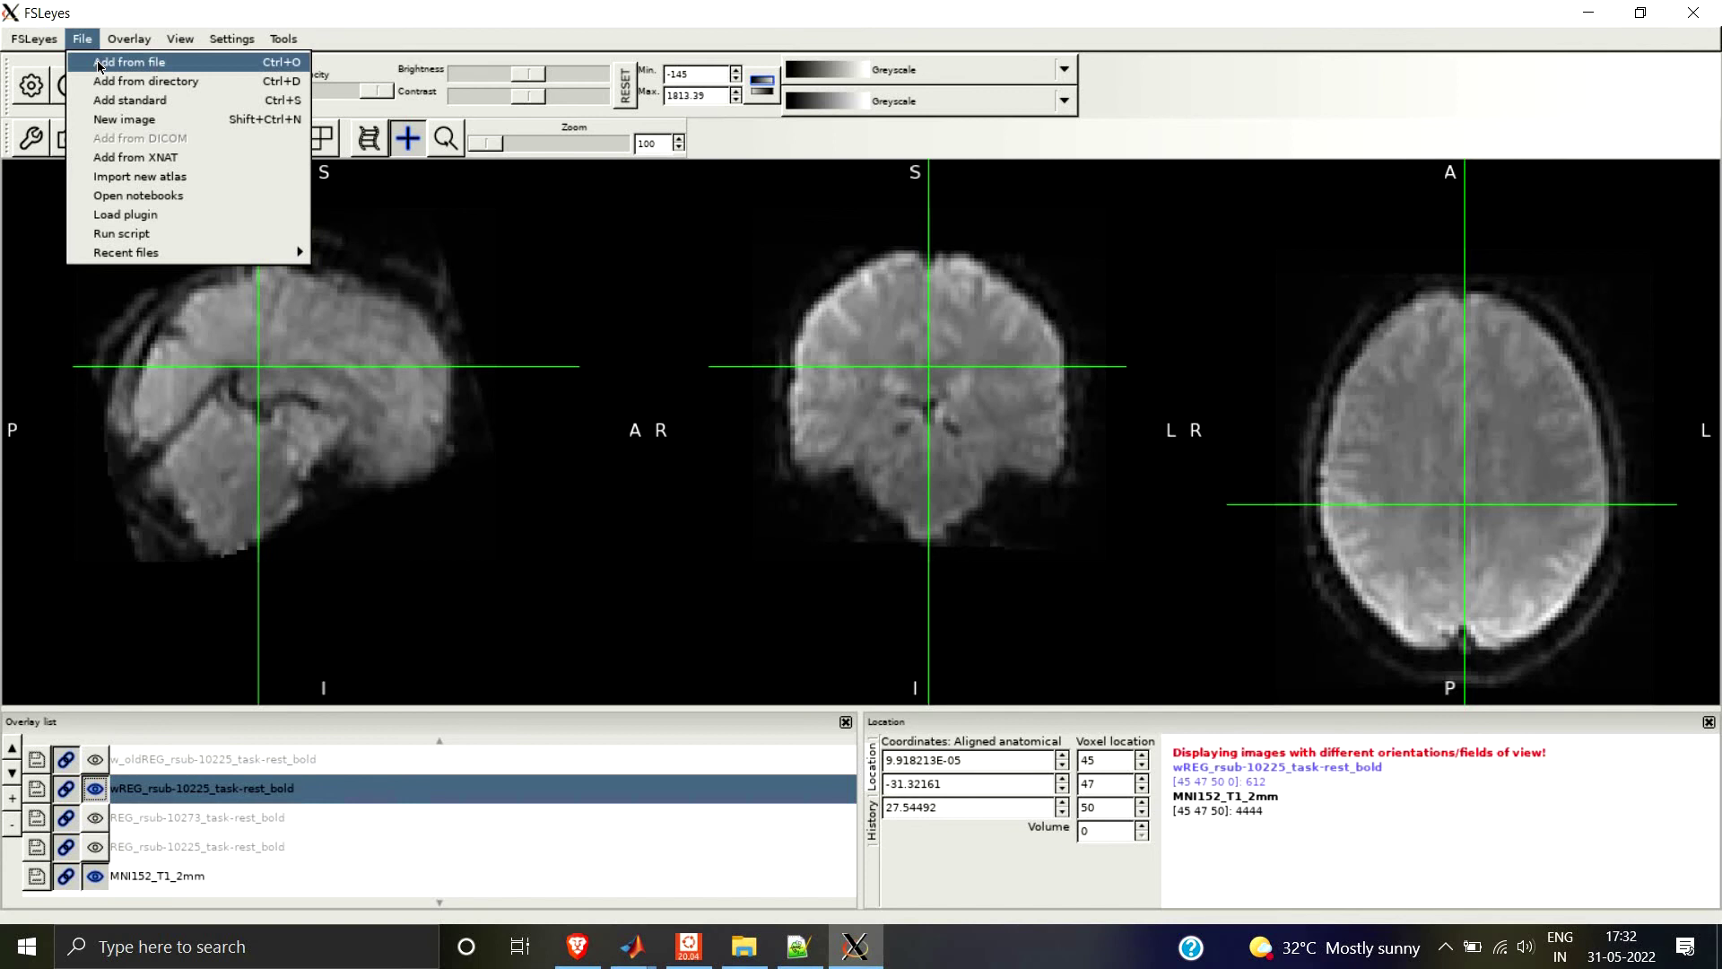
Load the smoothed swREG_rsub-10225_task-rest_bold.nii from the func folder as the top overlay.
click(100, 64)
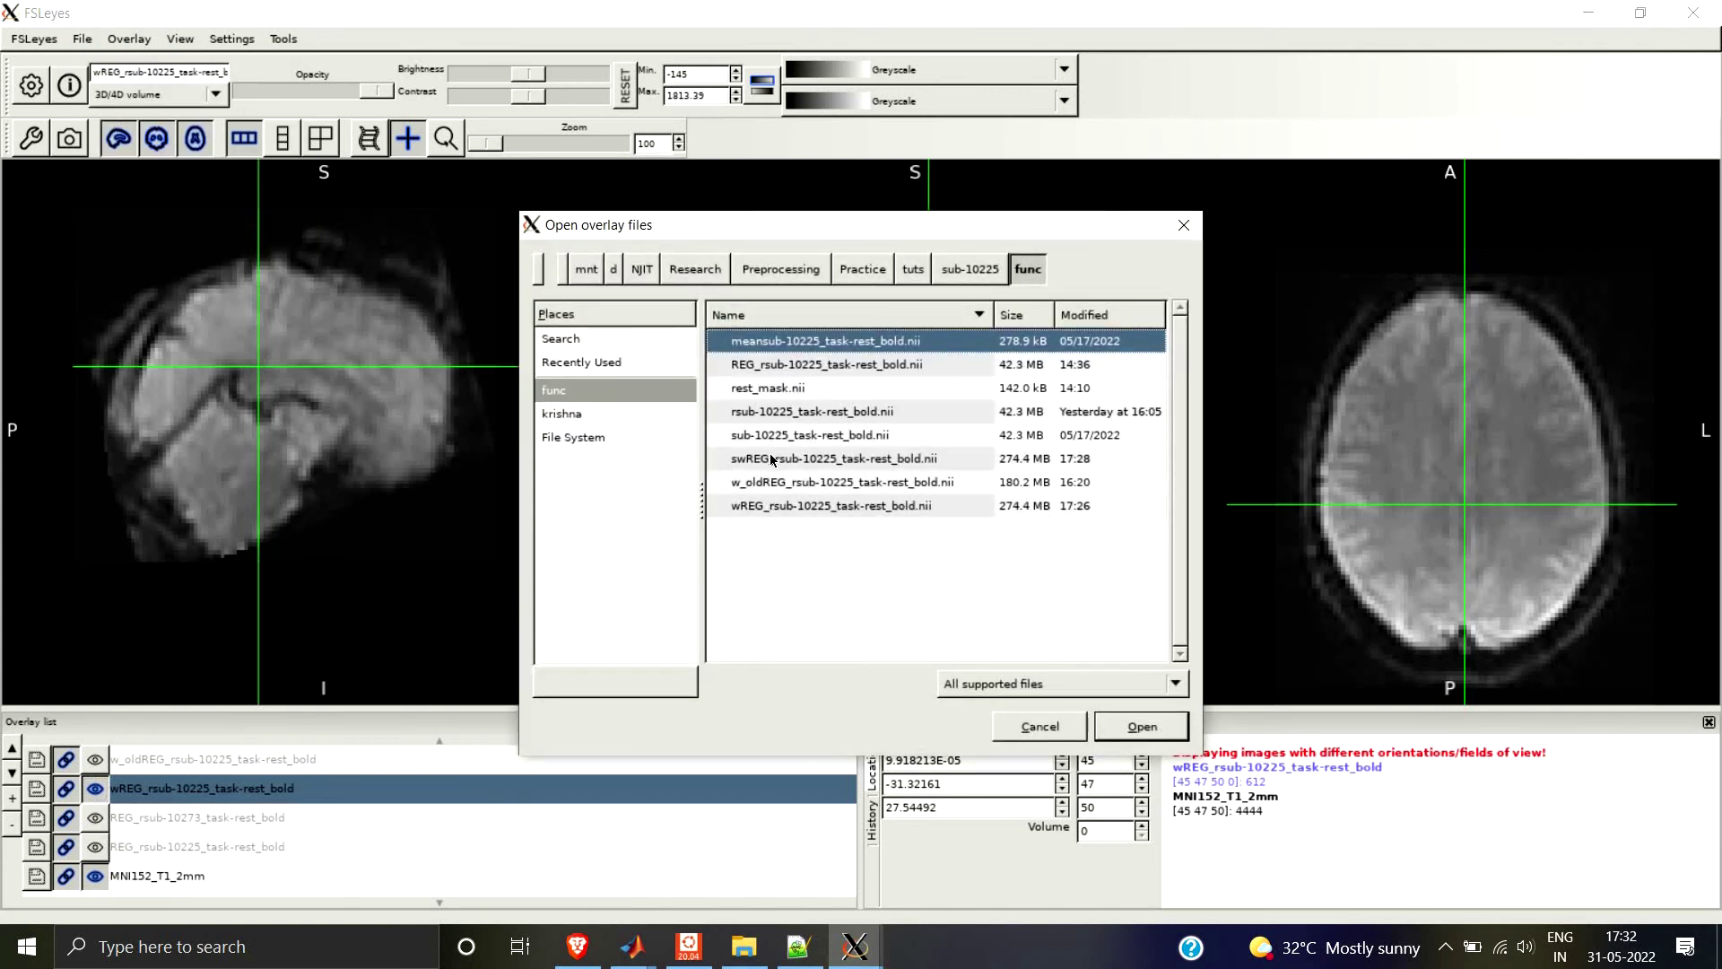
click(737, 459)
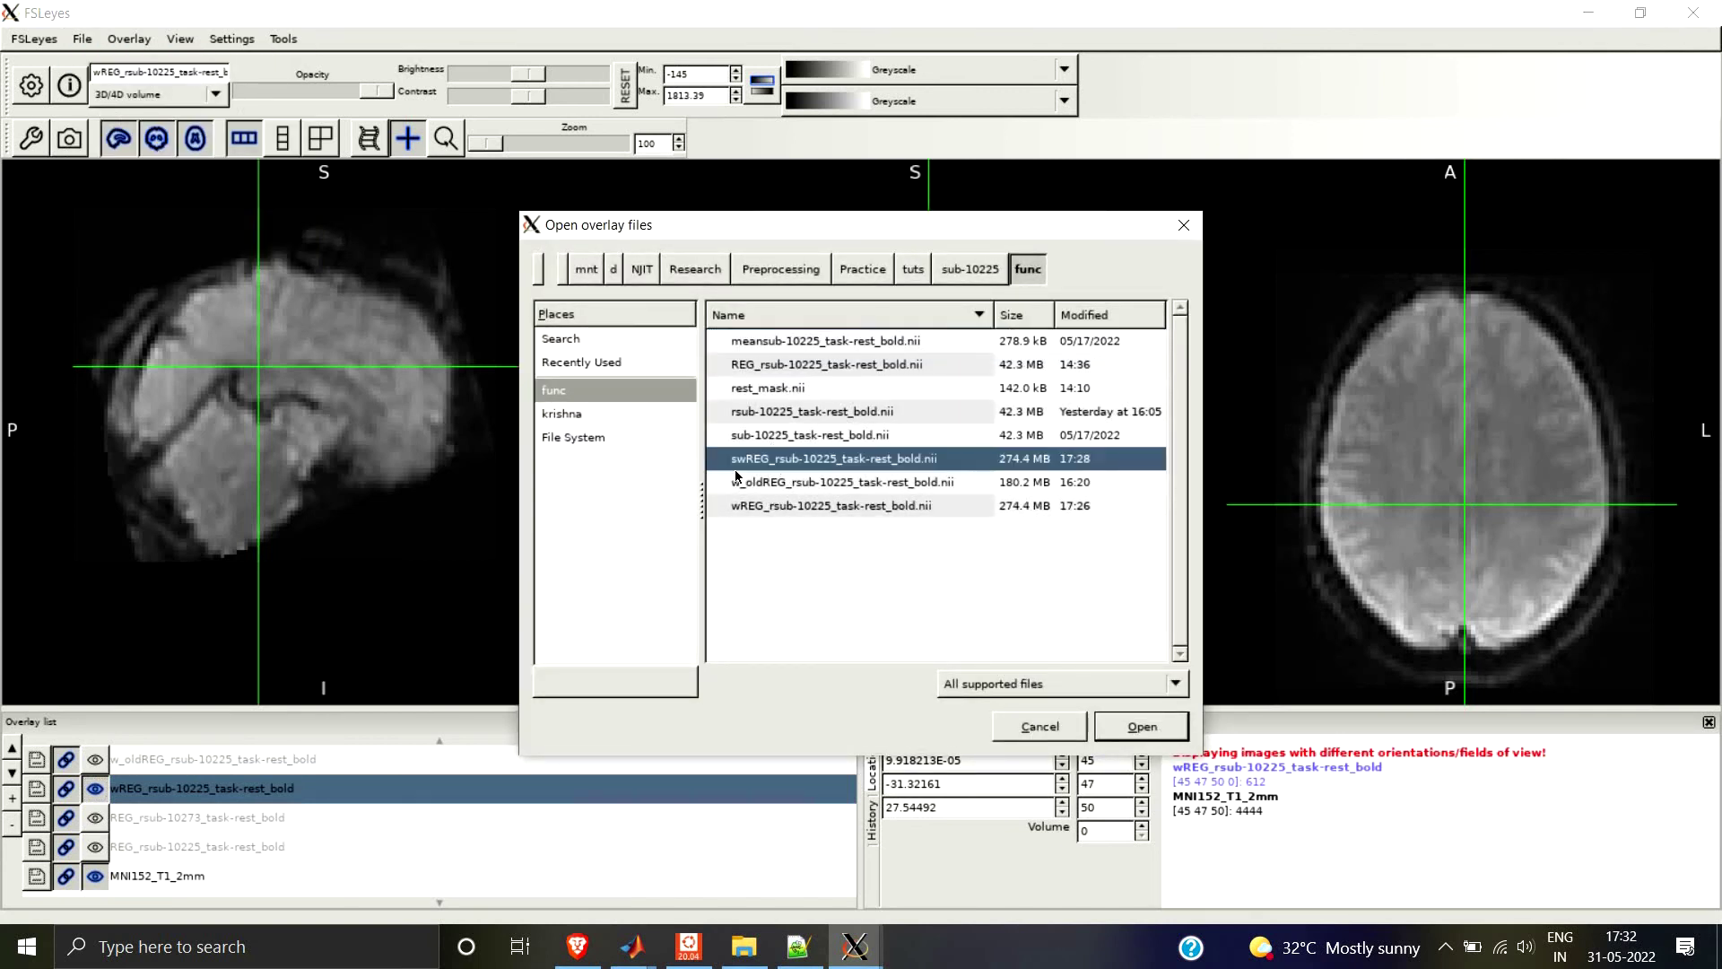
key(Return)
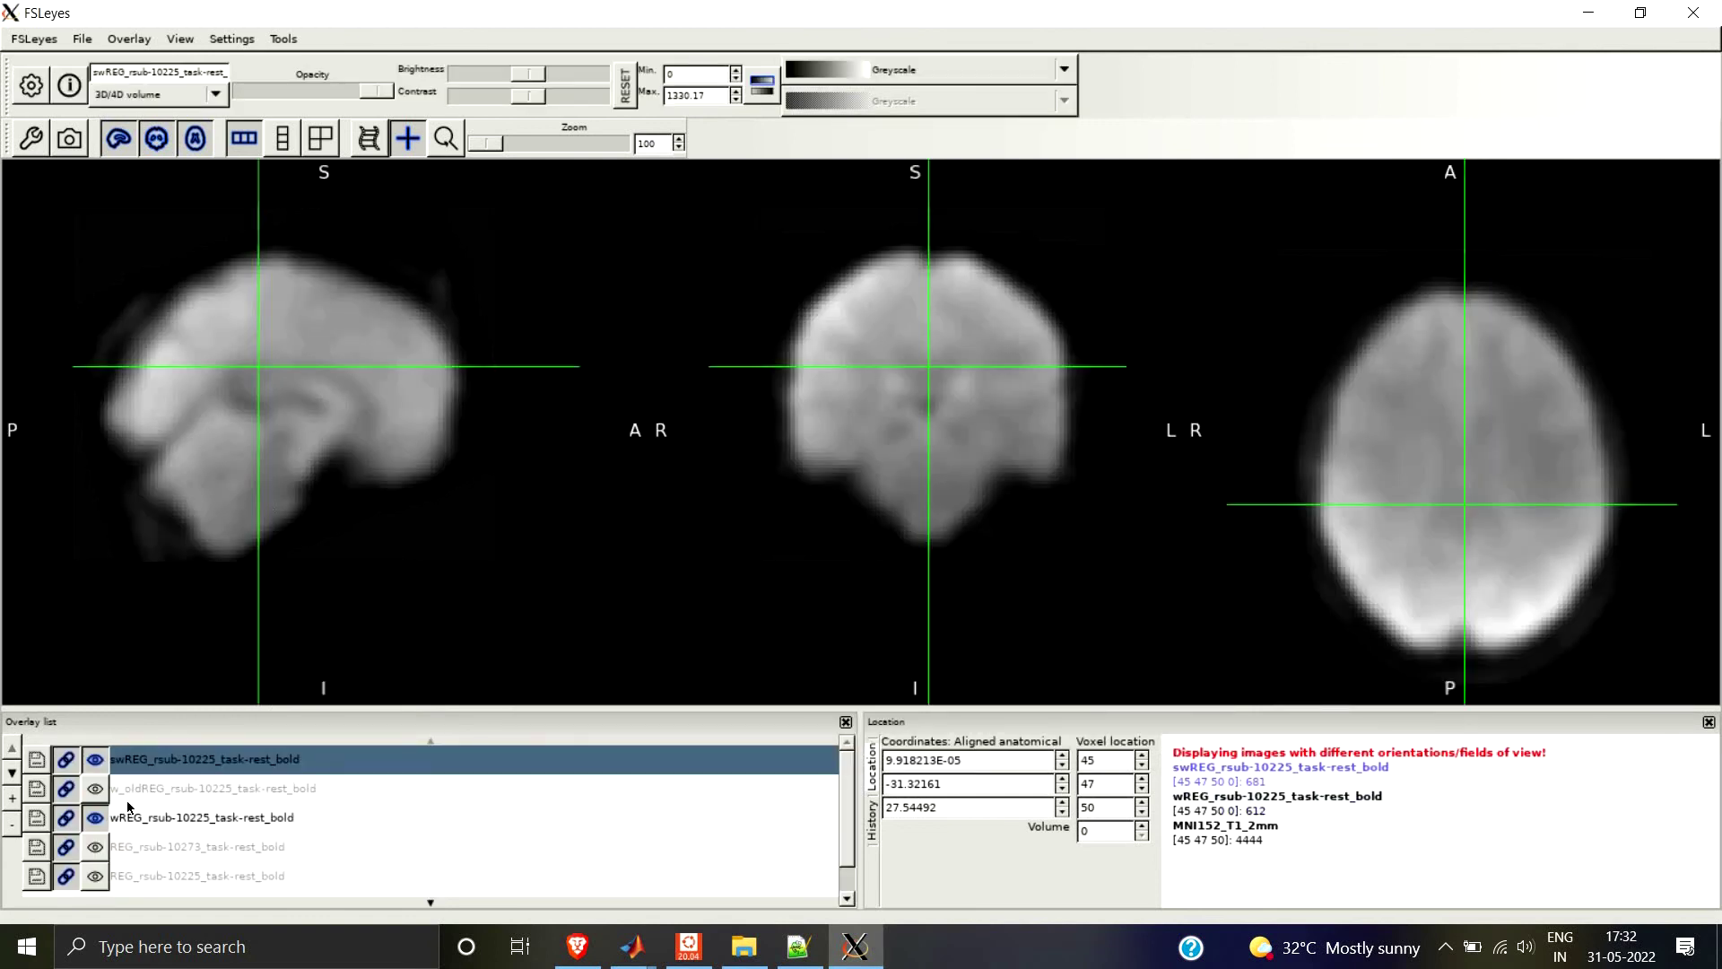
click(95, 760)
click(95, 759)
click(96, 760)
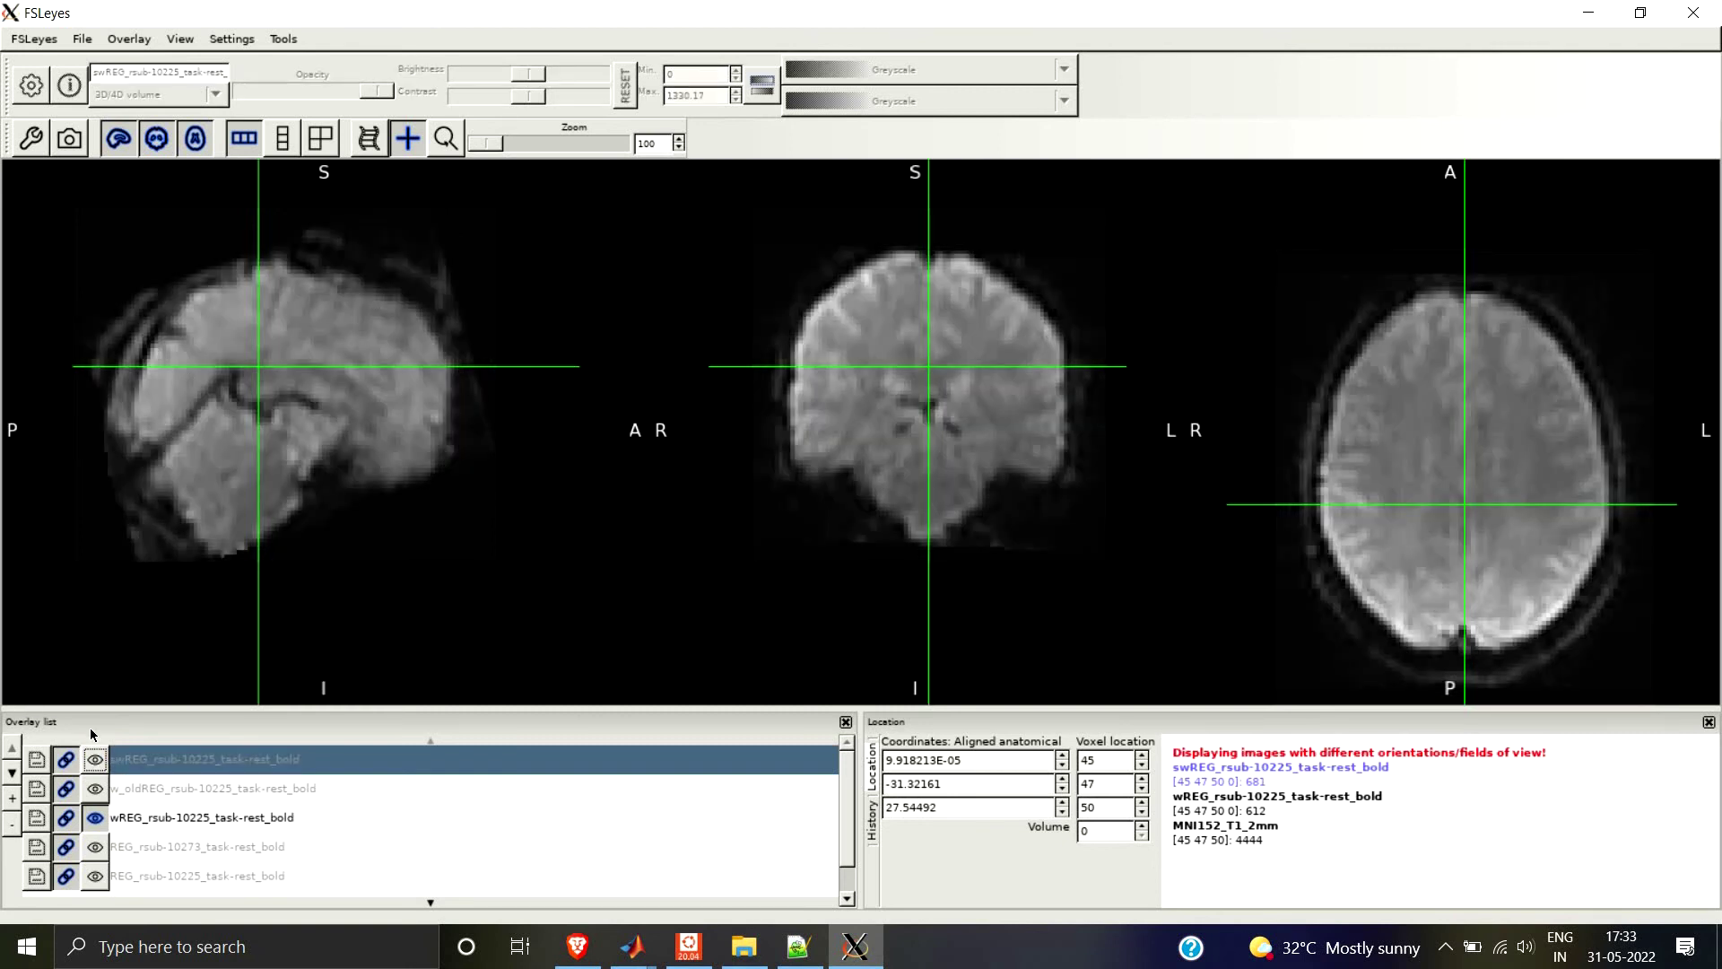
click(94, 761)
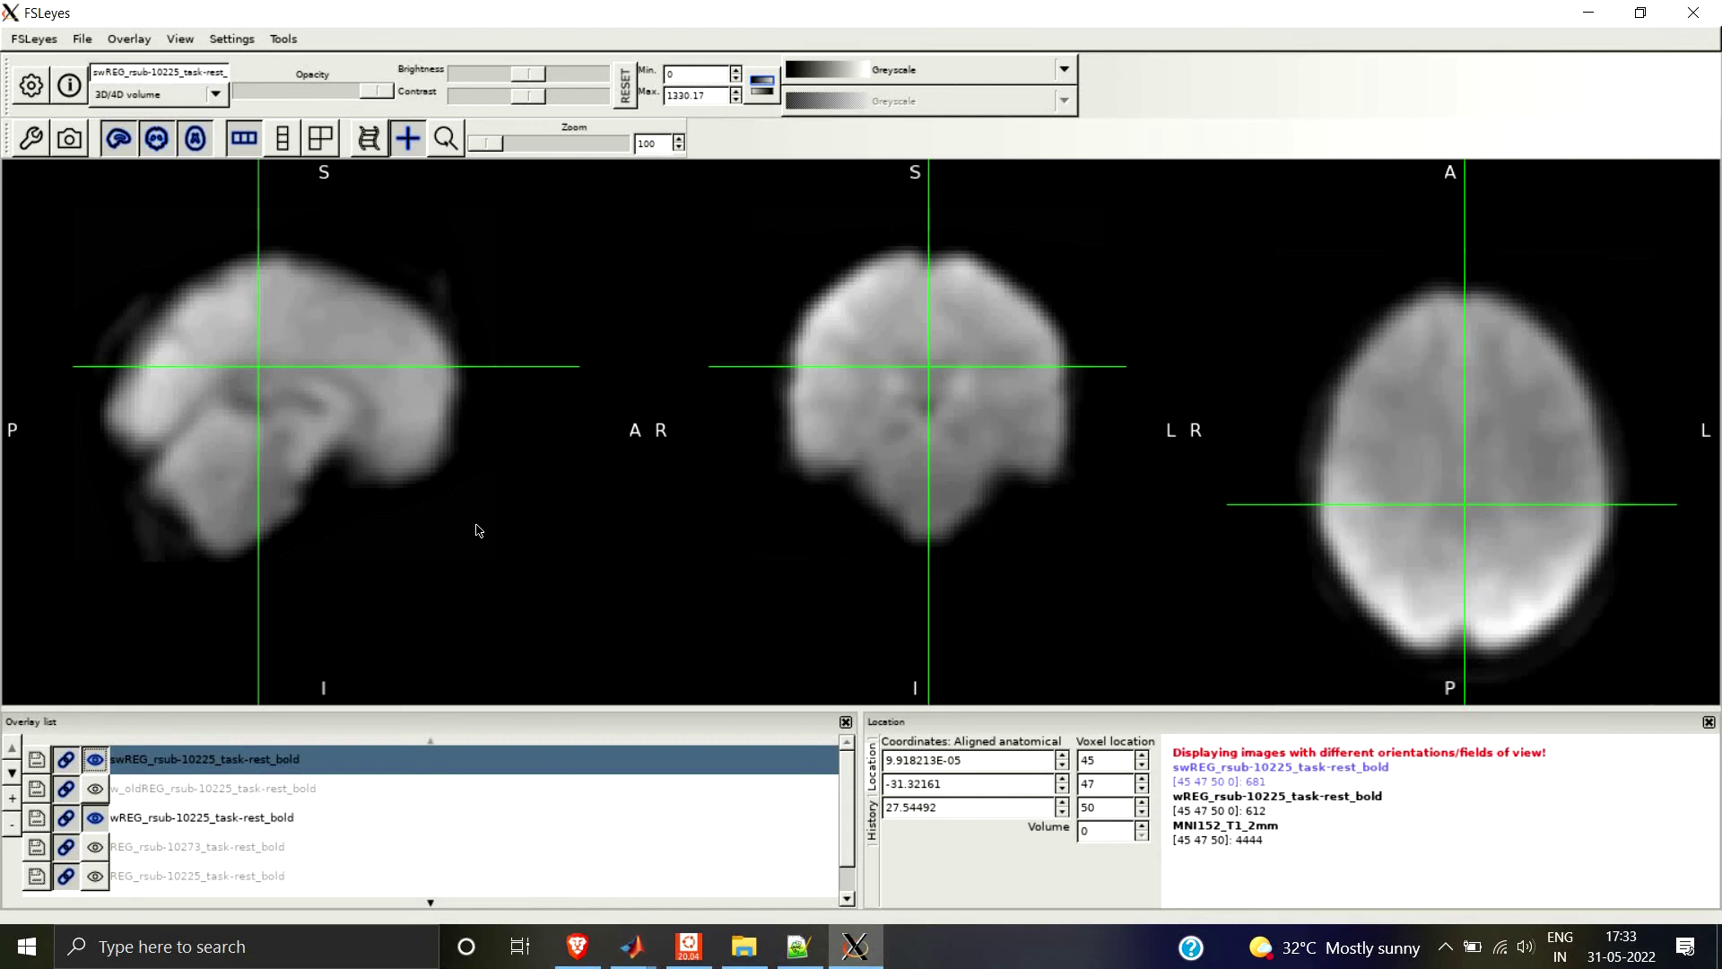
mouse_move(635, 961)
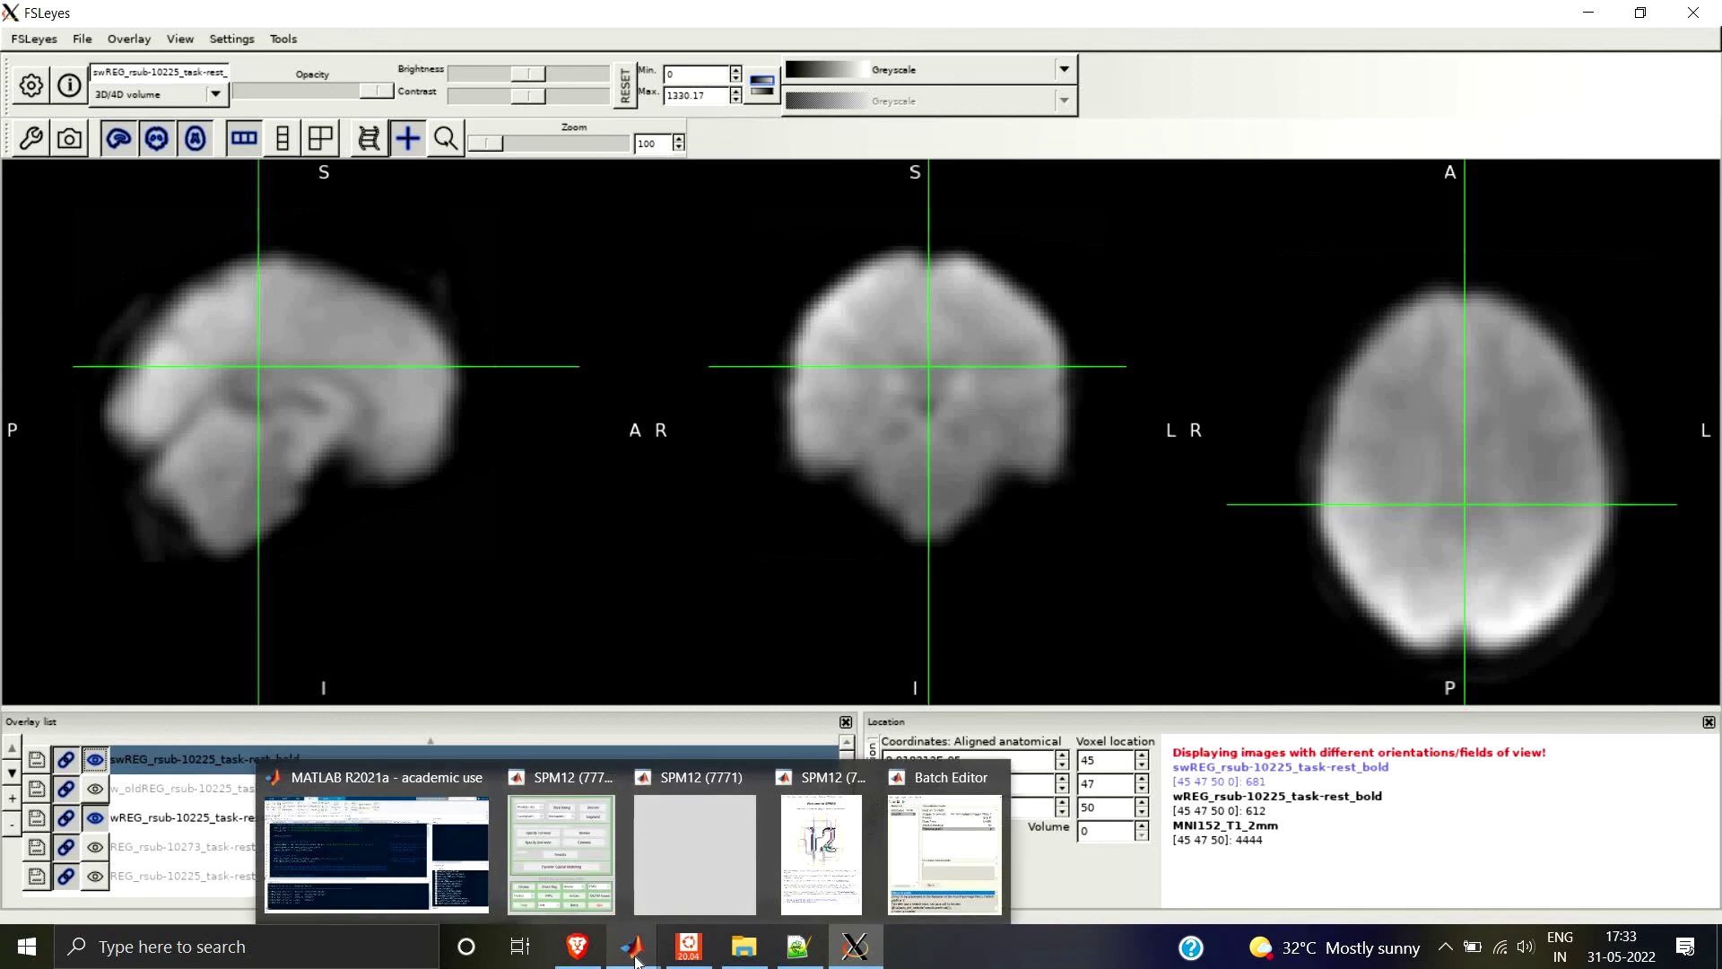
Bring the SPM12 Menu and Batch Editor to the front and move the Batch Editor right.
click(594, 896)
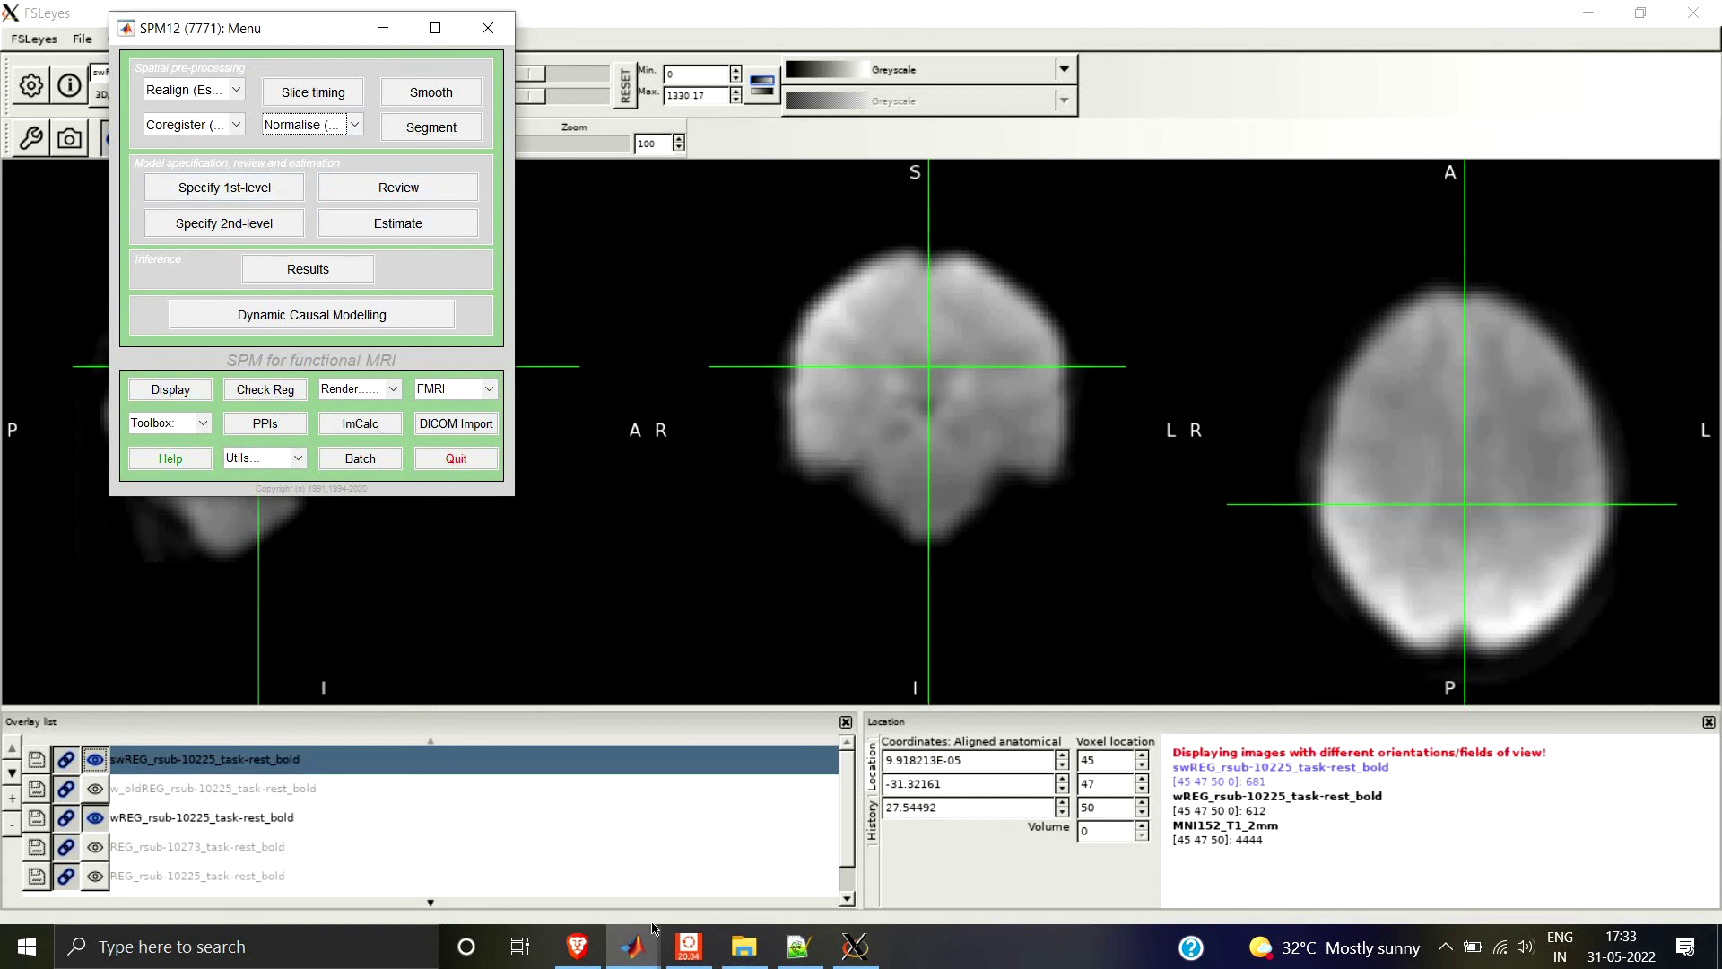
mouse_move(632, 946)
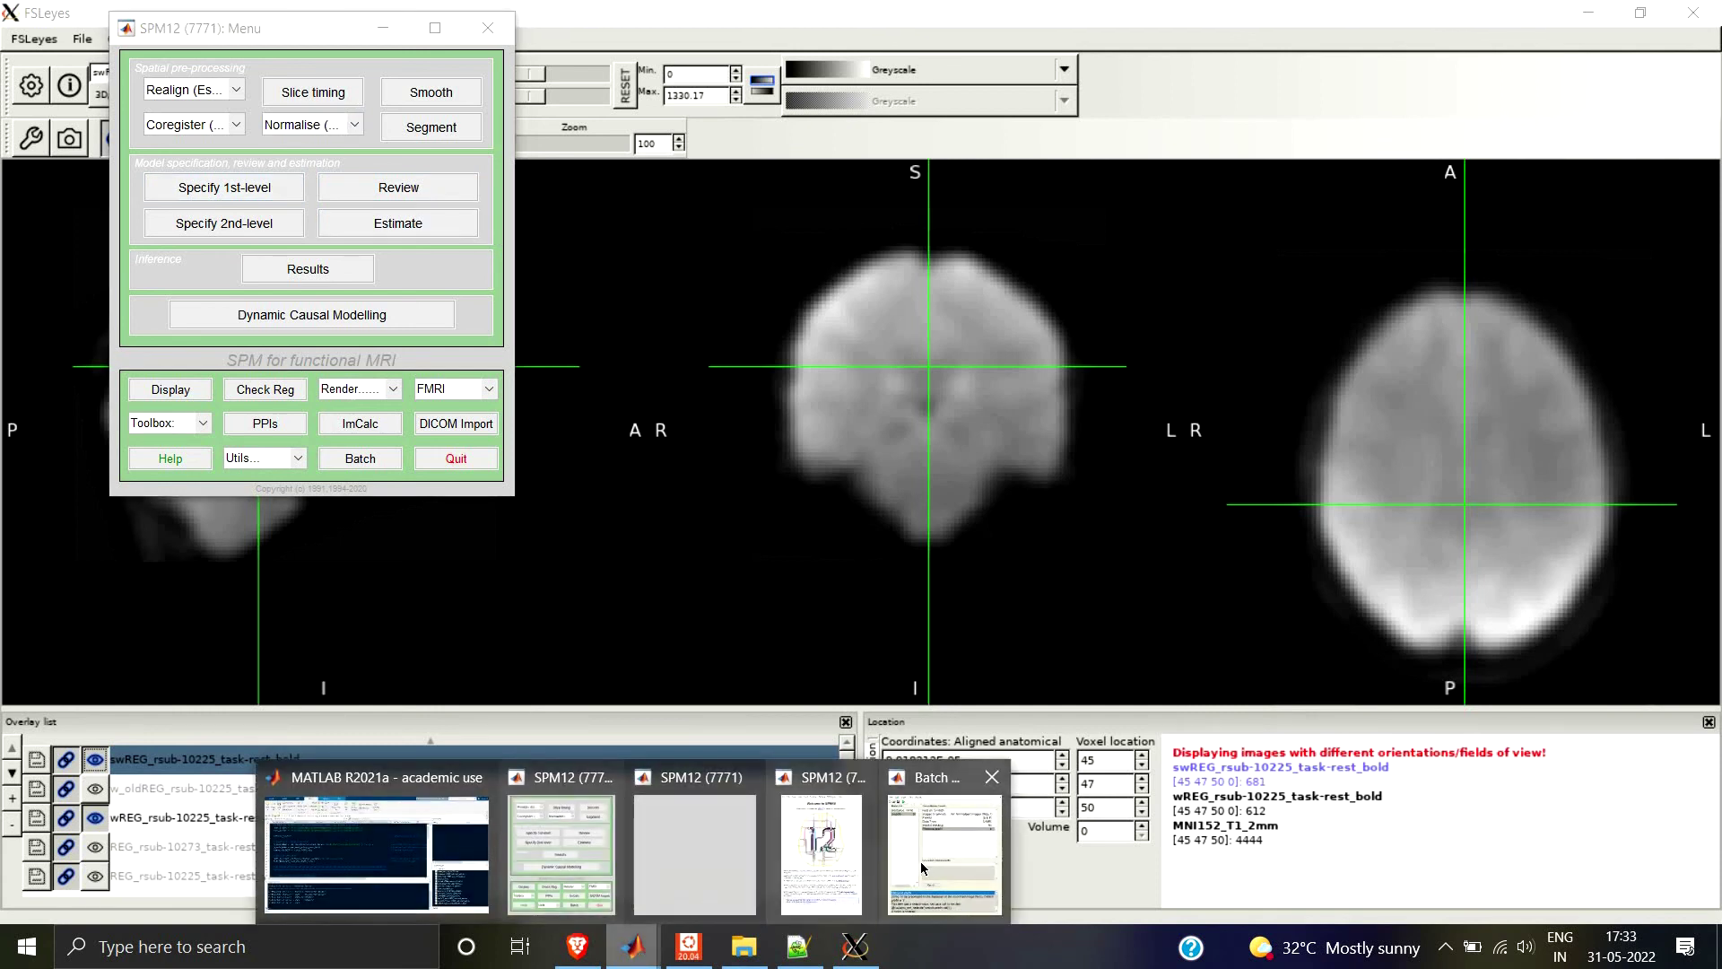
click(920, 861)
drag(818, 28, 974, 39)
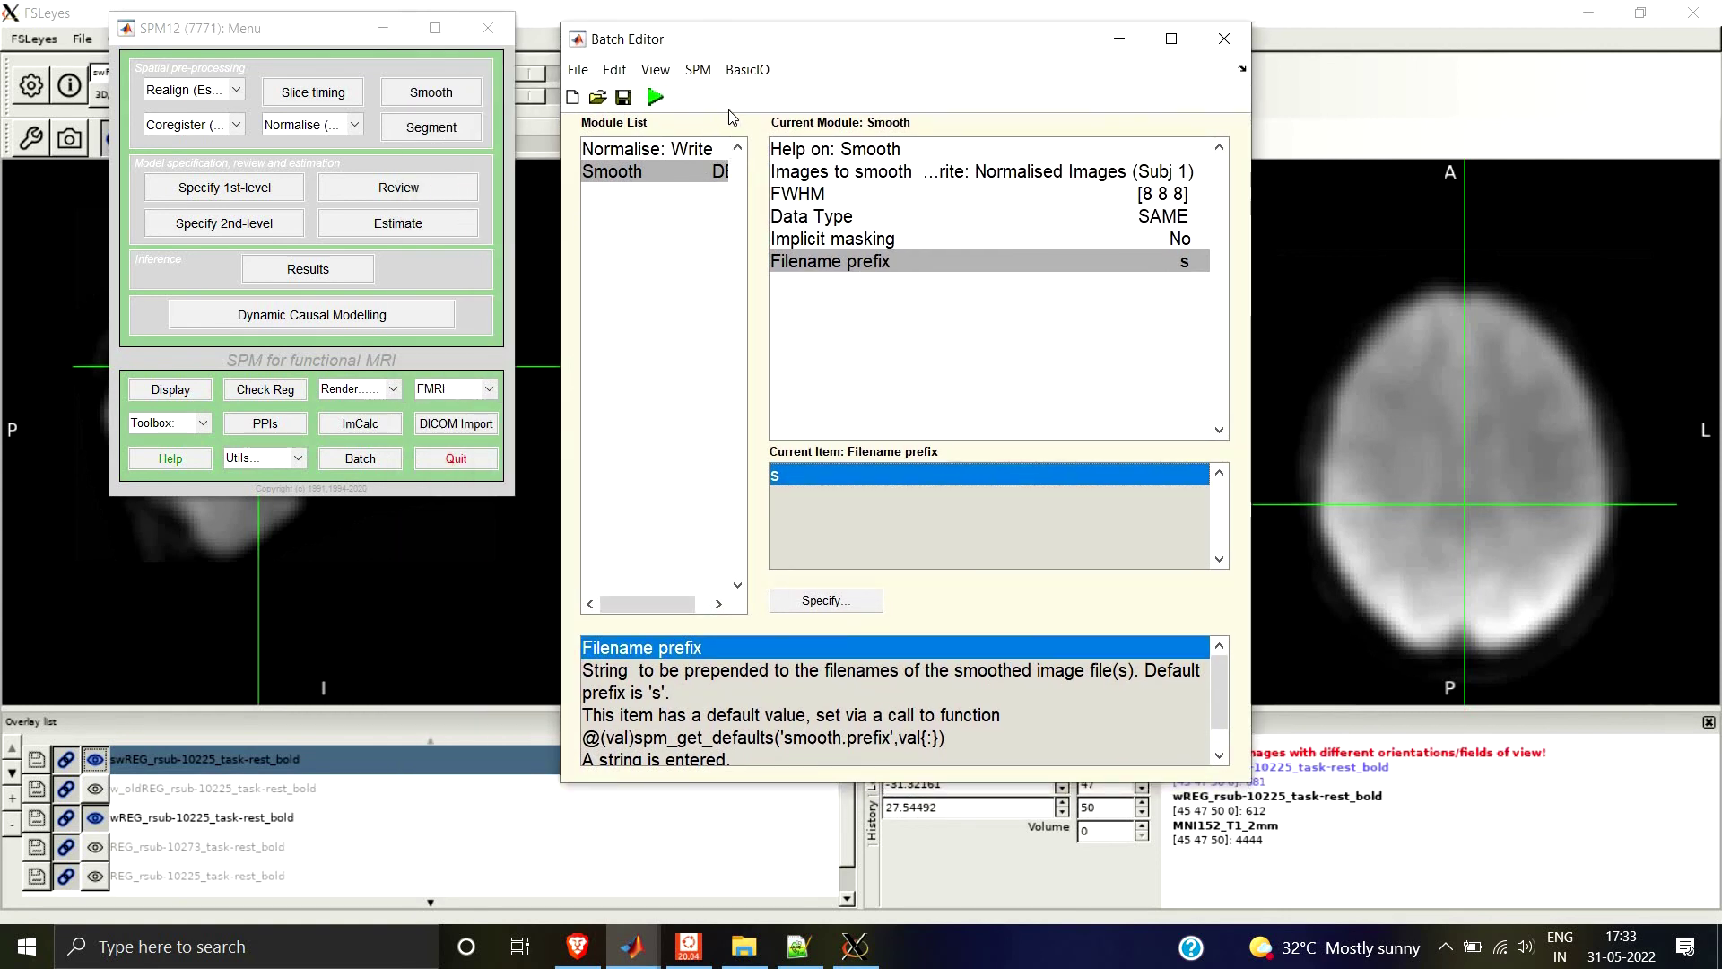
Open View > Show .m Code and read the batch's matlabbatch lines in the Batch Code Browser.
click(655, 70)
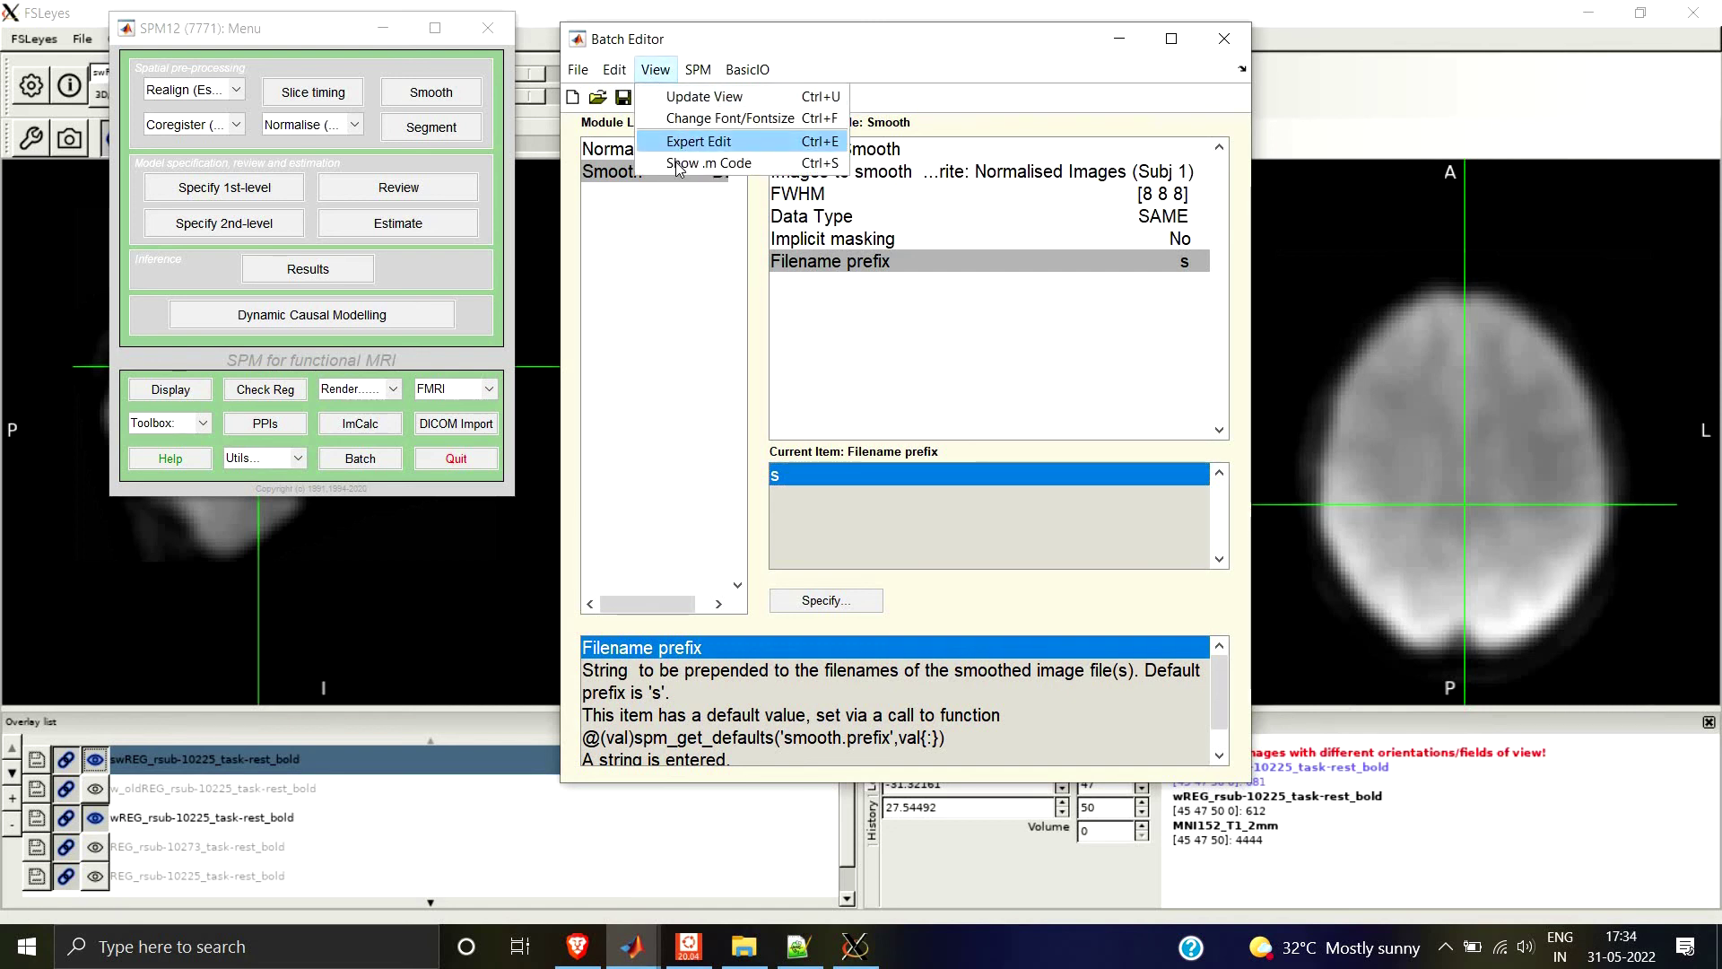
click(682, 158)
scroll(770, 344, down, 10)
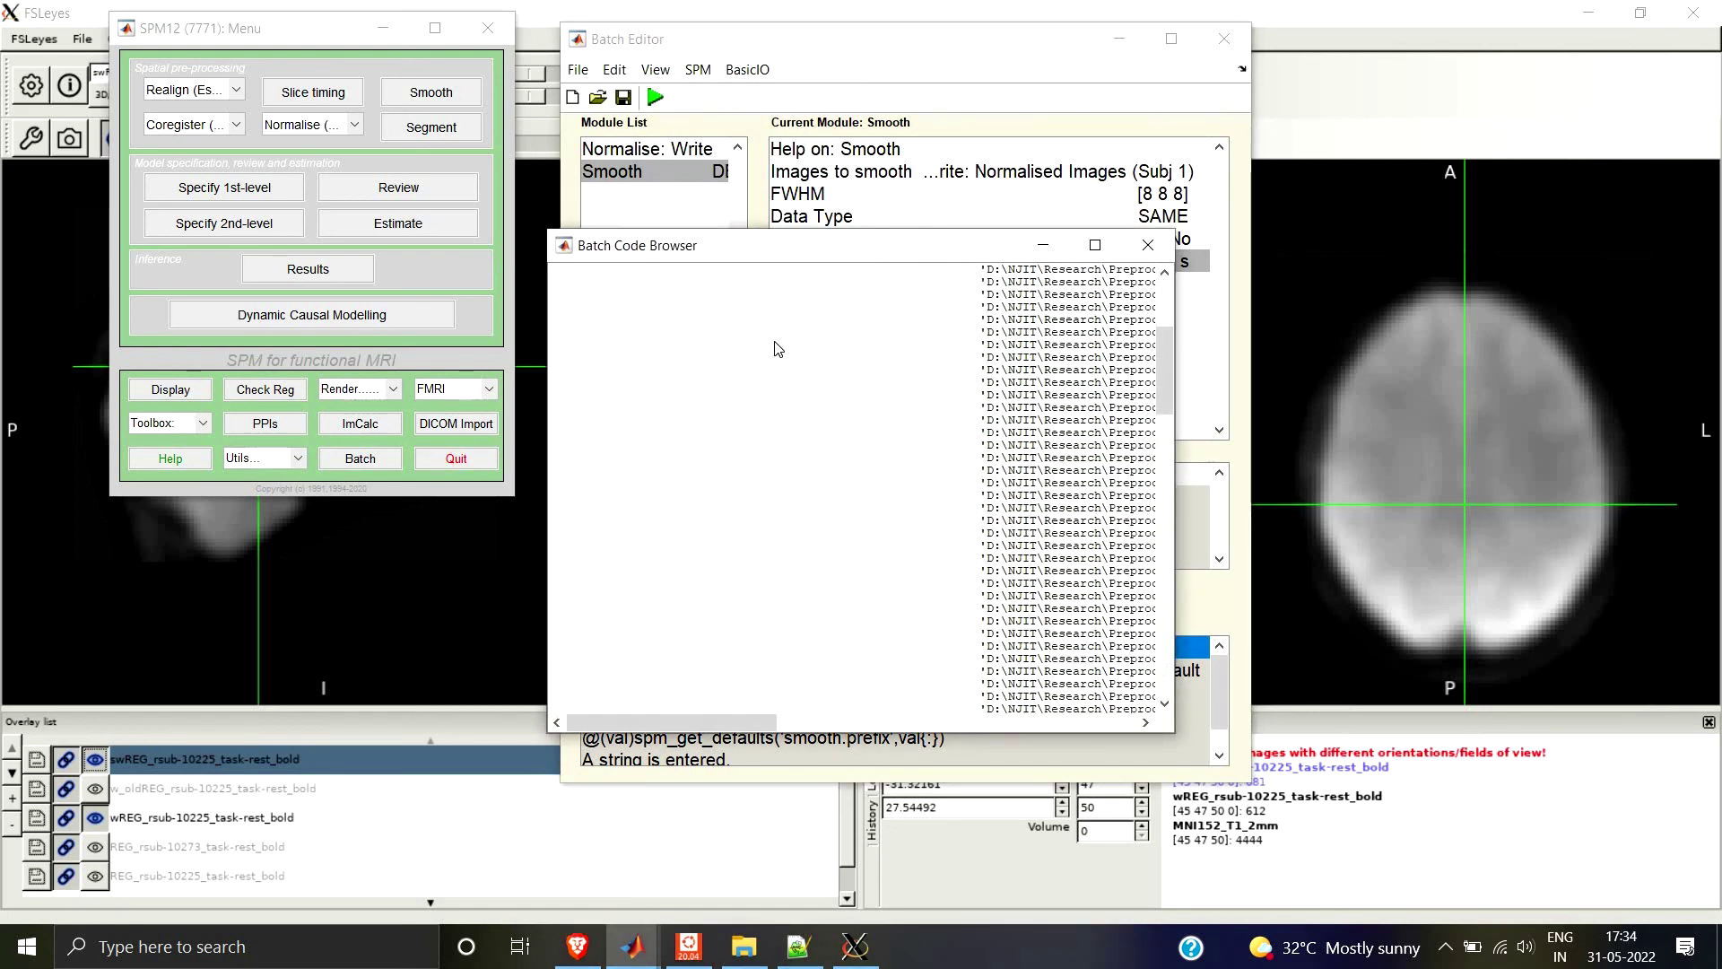
scroll(770, 343, down, 10)
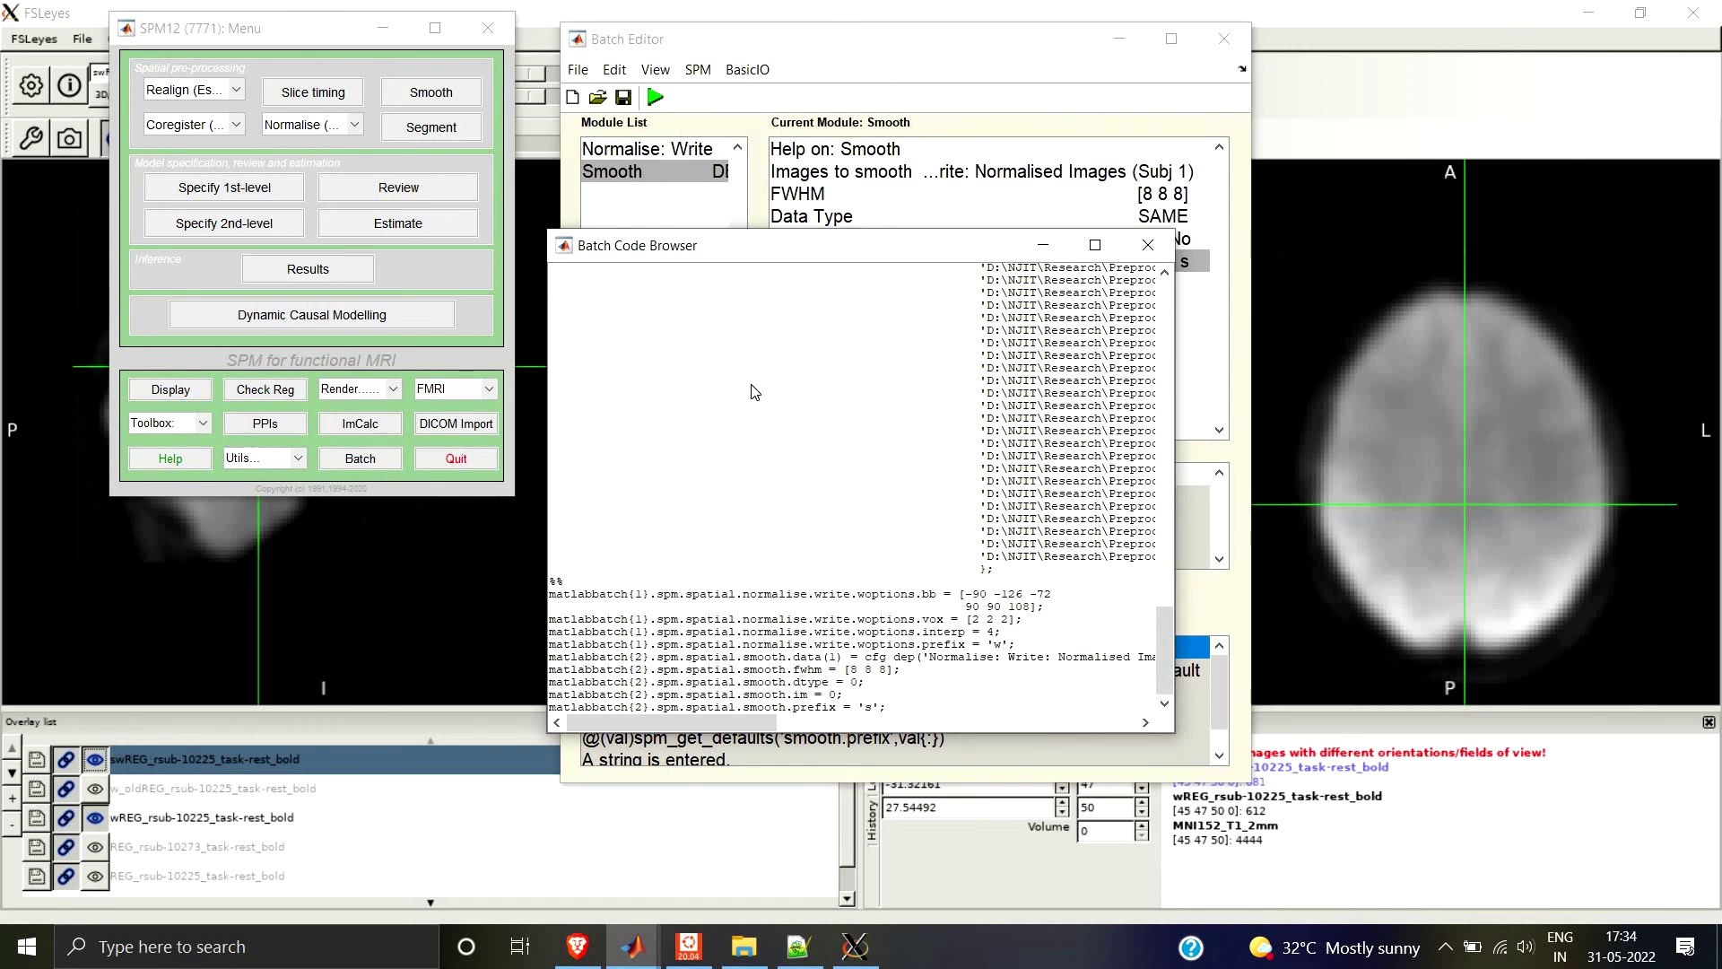
scroll(753, 341, up, 8)
scroll(751, 340, up, 10)
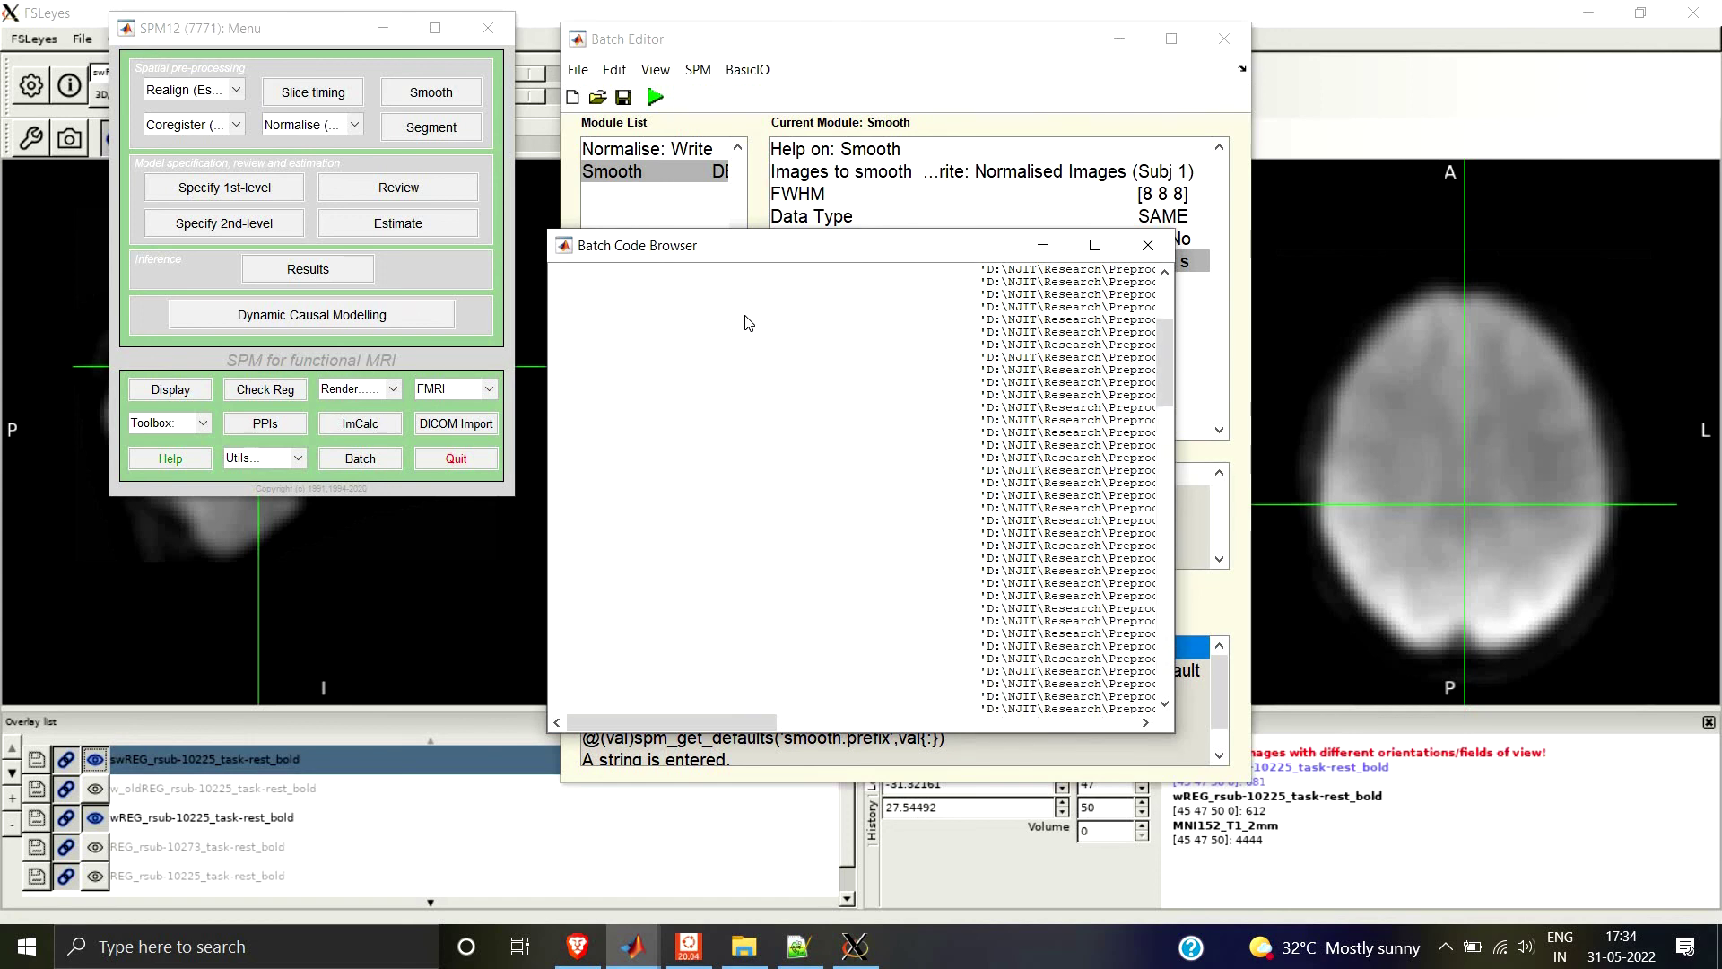
click(1148, 245)
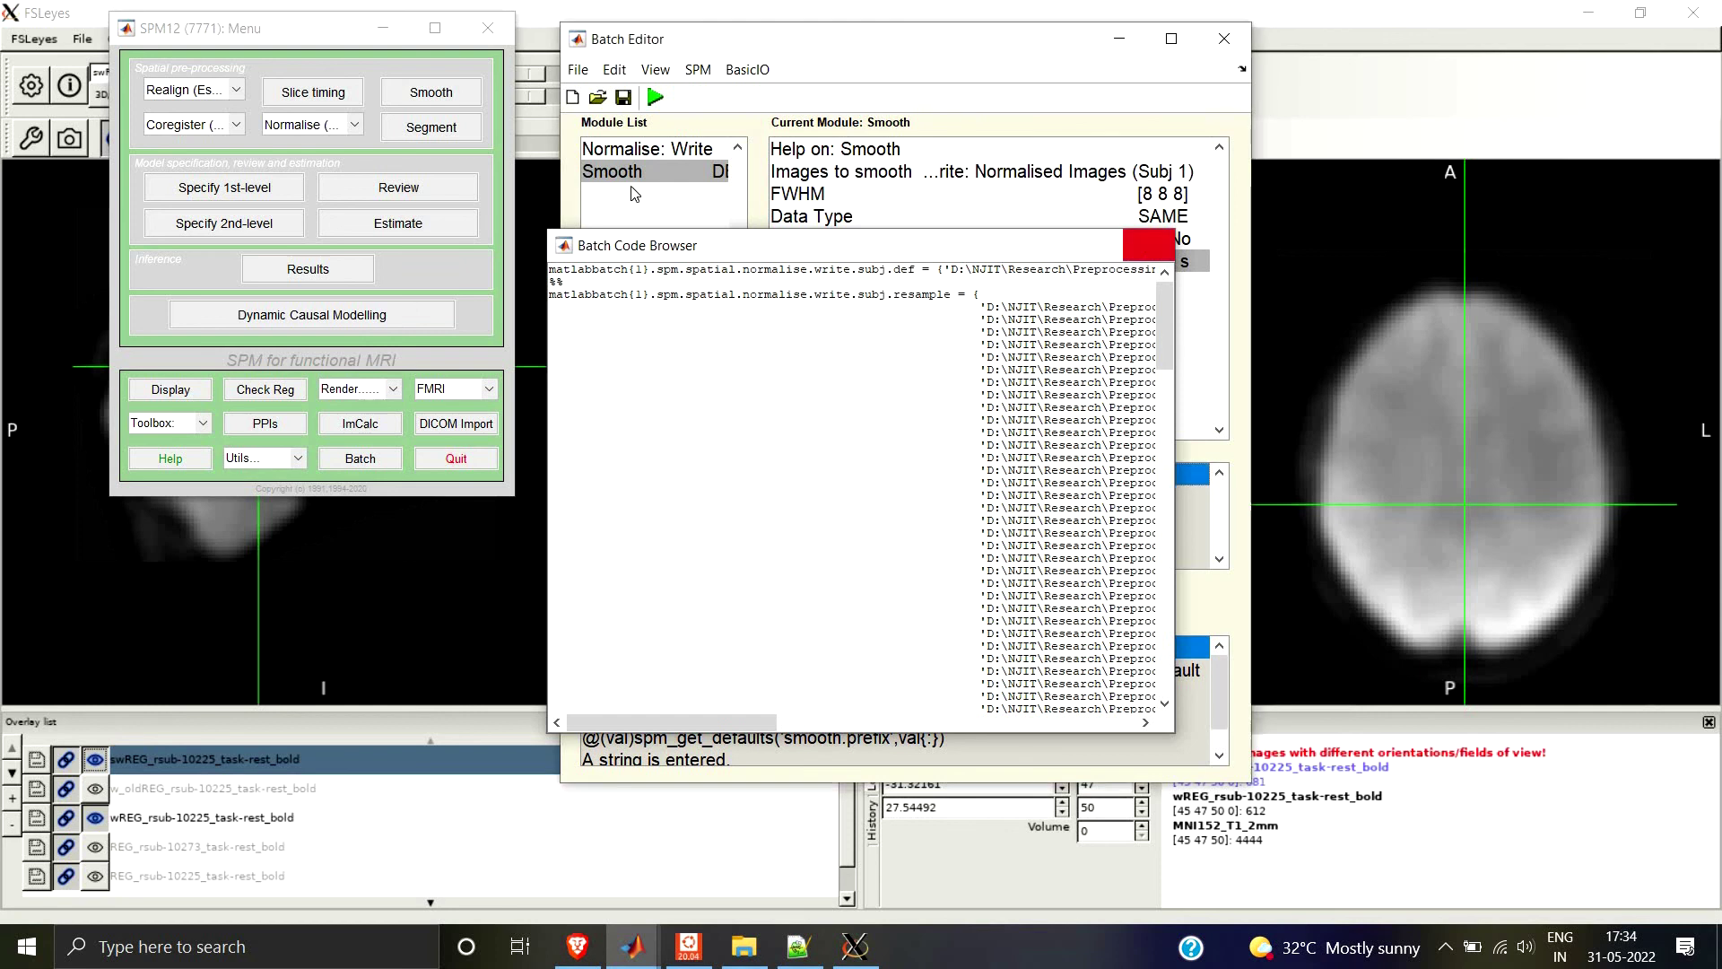
click(655, 72)
click(718, 163)
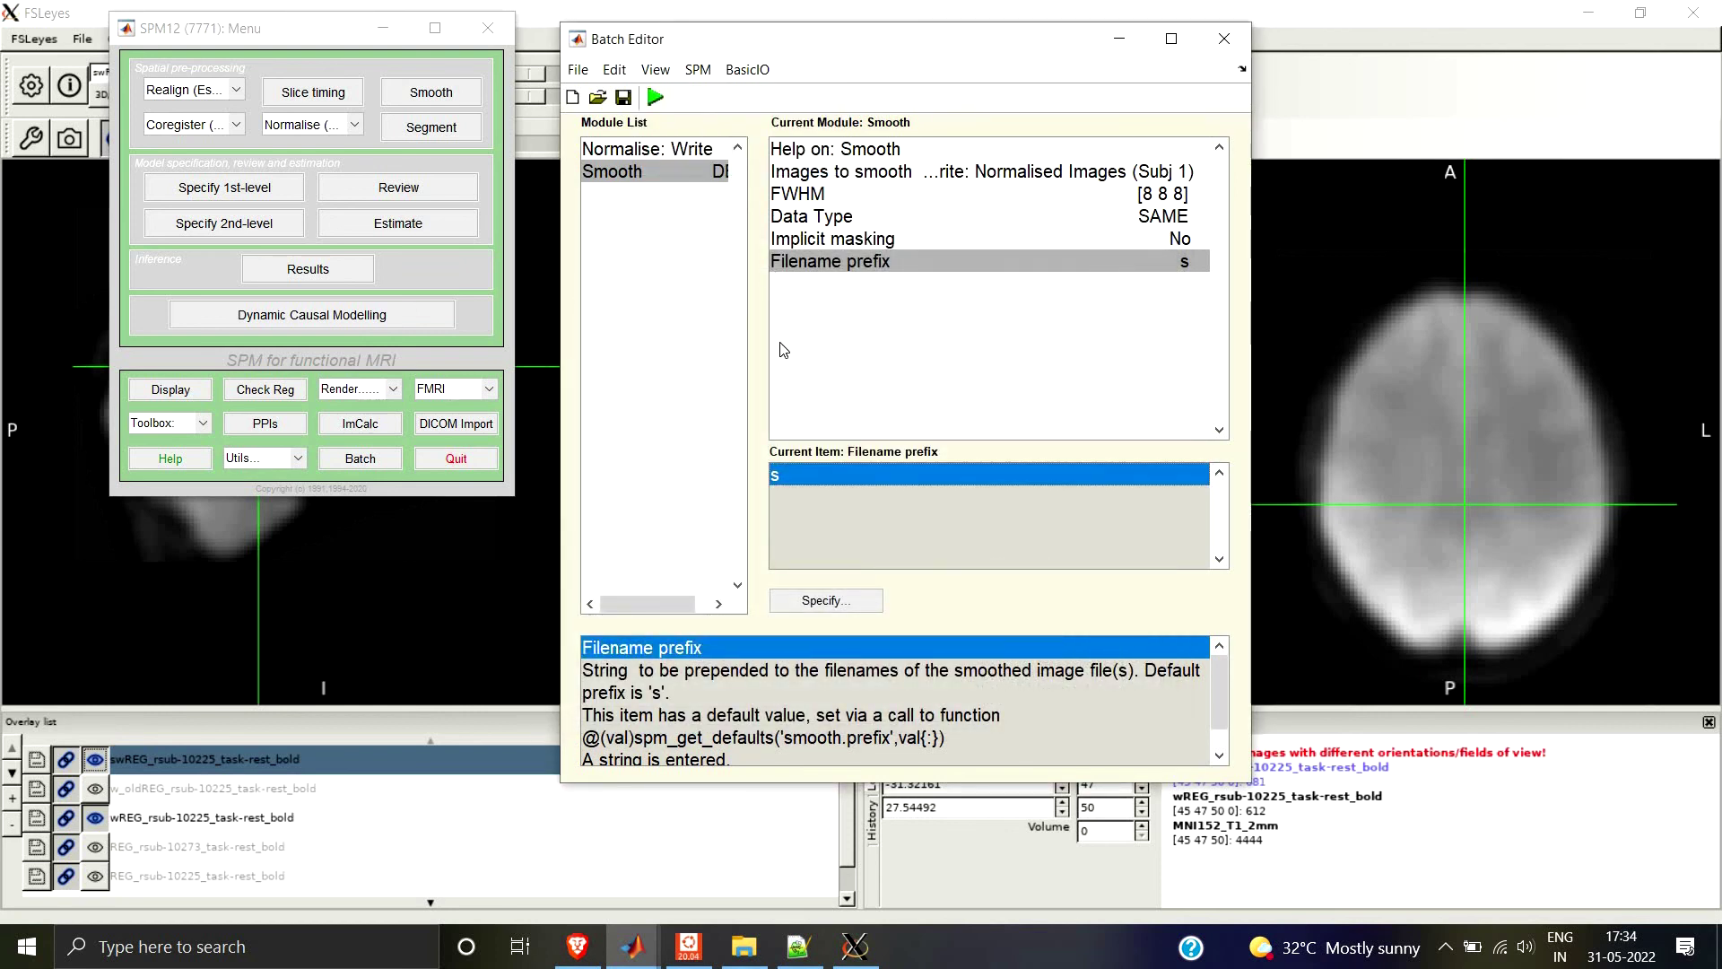
scroll(753, 390, down, 15)
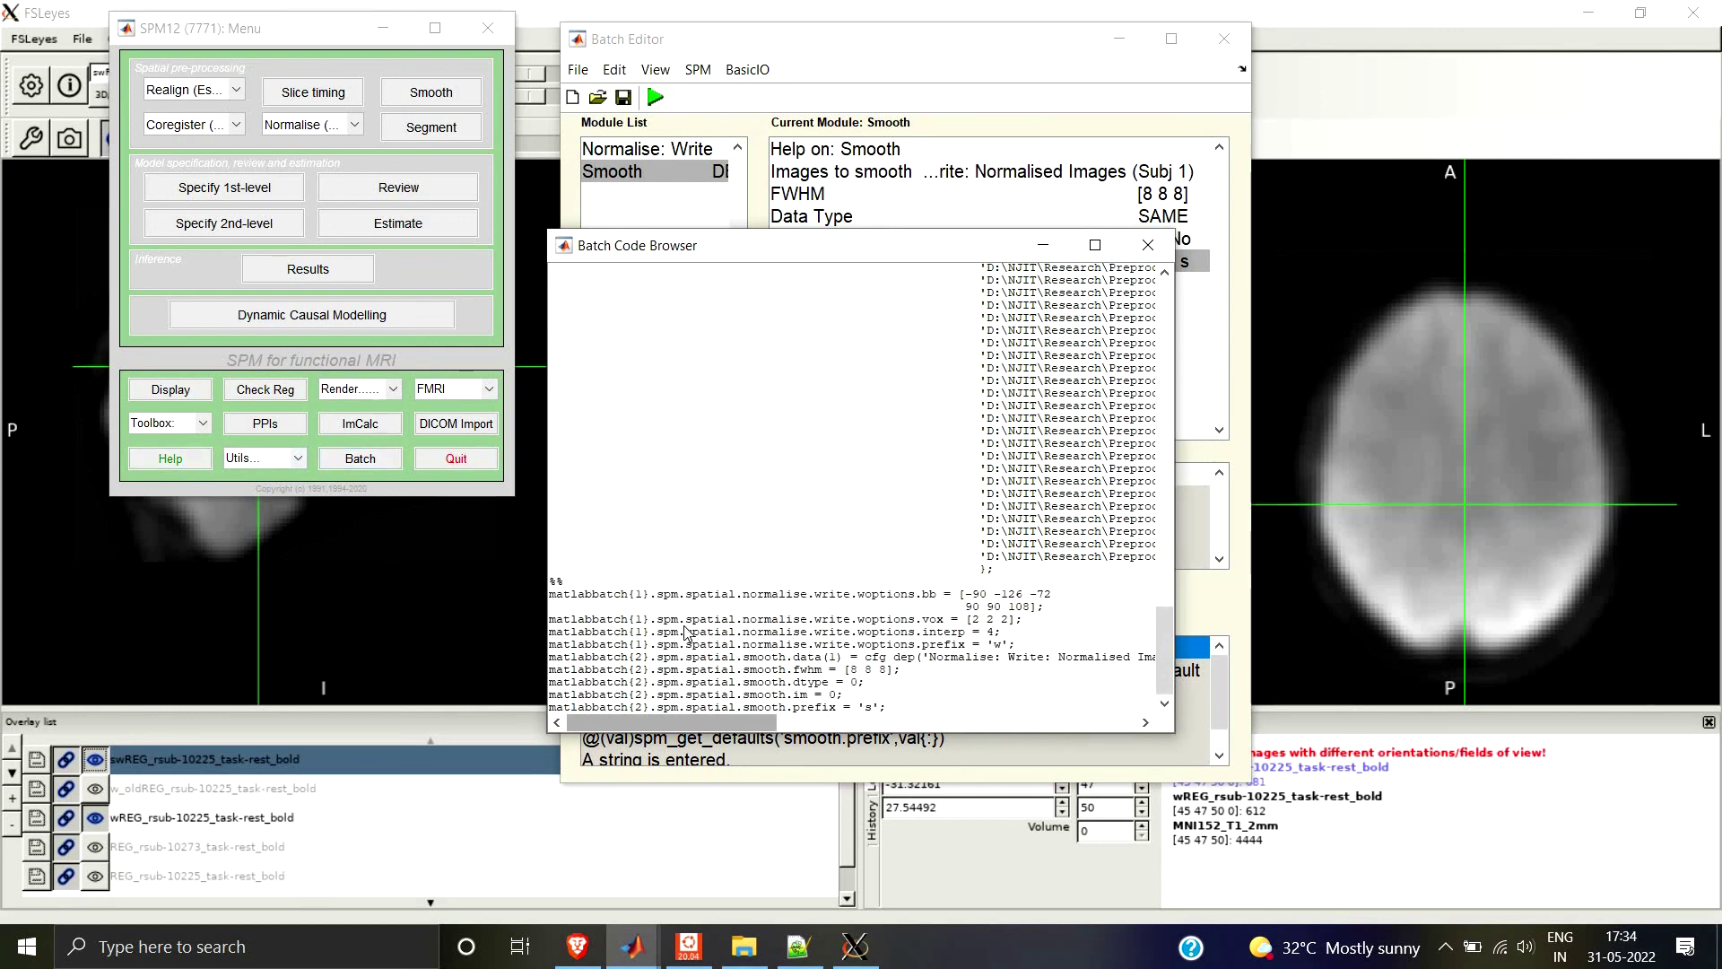
Bring the MATLAB editor forward on the Preproc_final.m script, scrolled to its top.
mouse_move(633, 946)
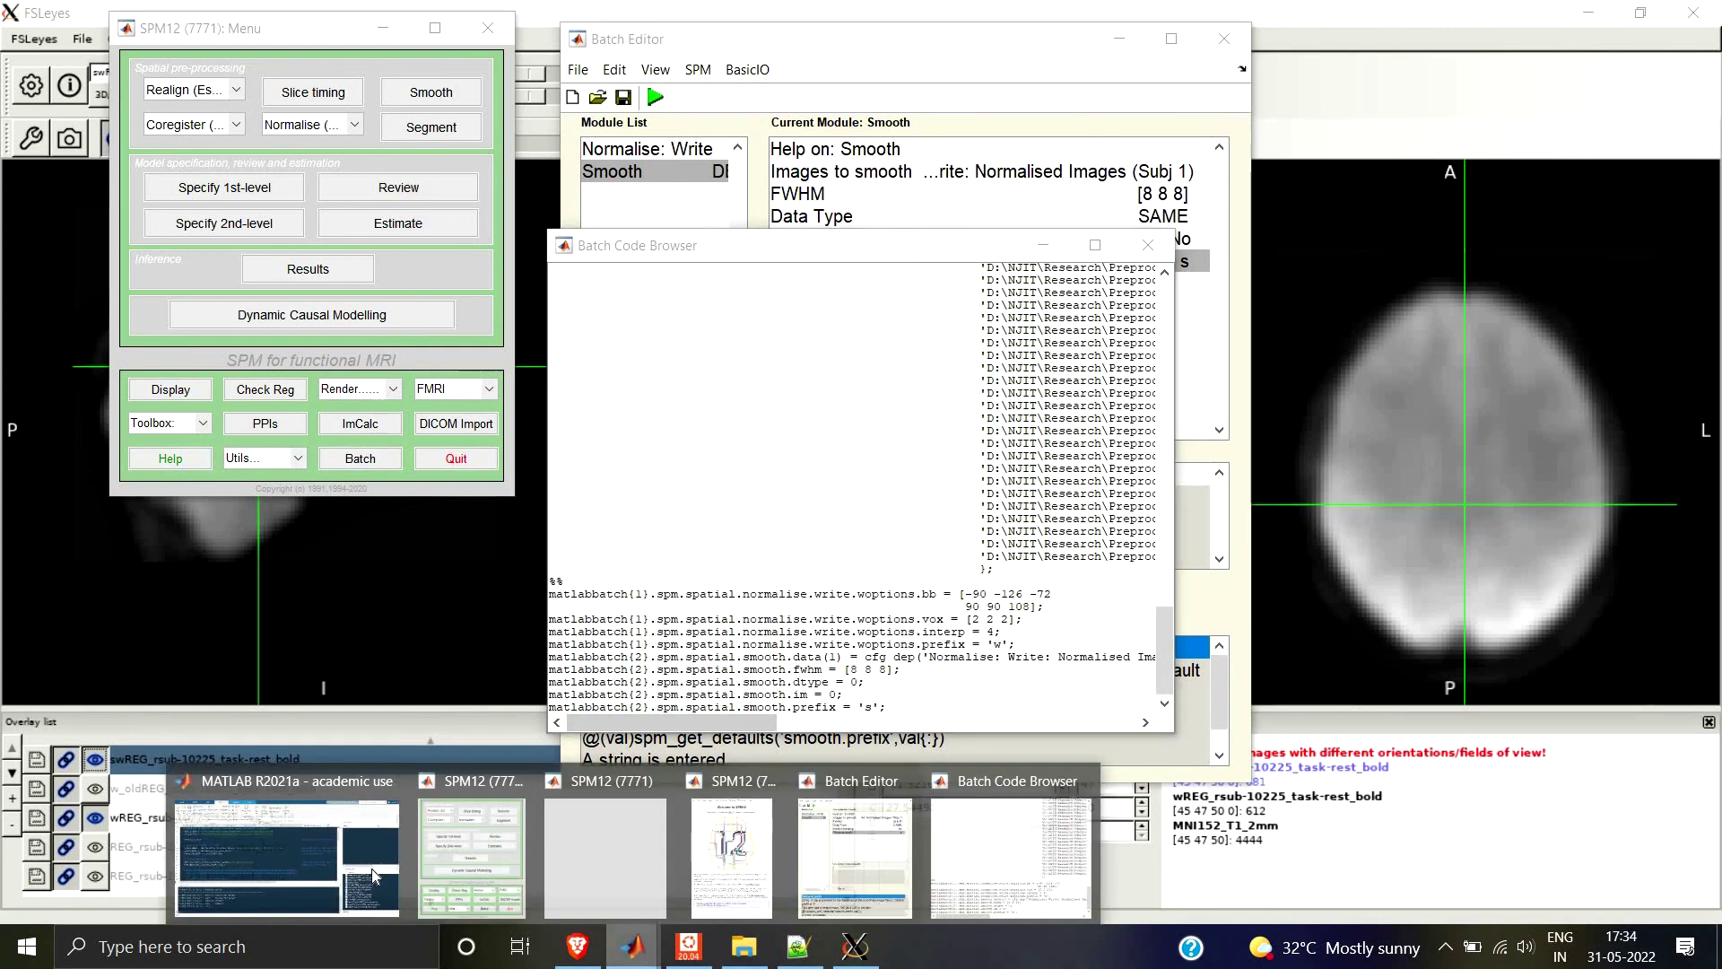
click(269, 829)
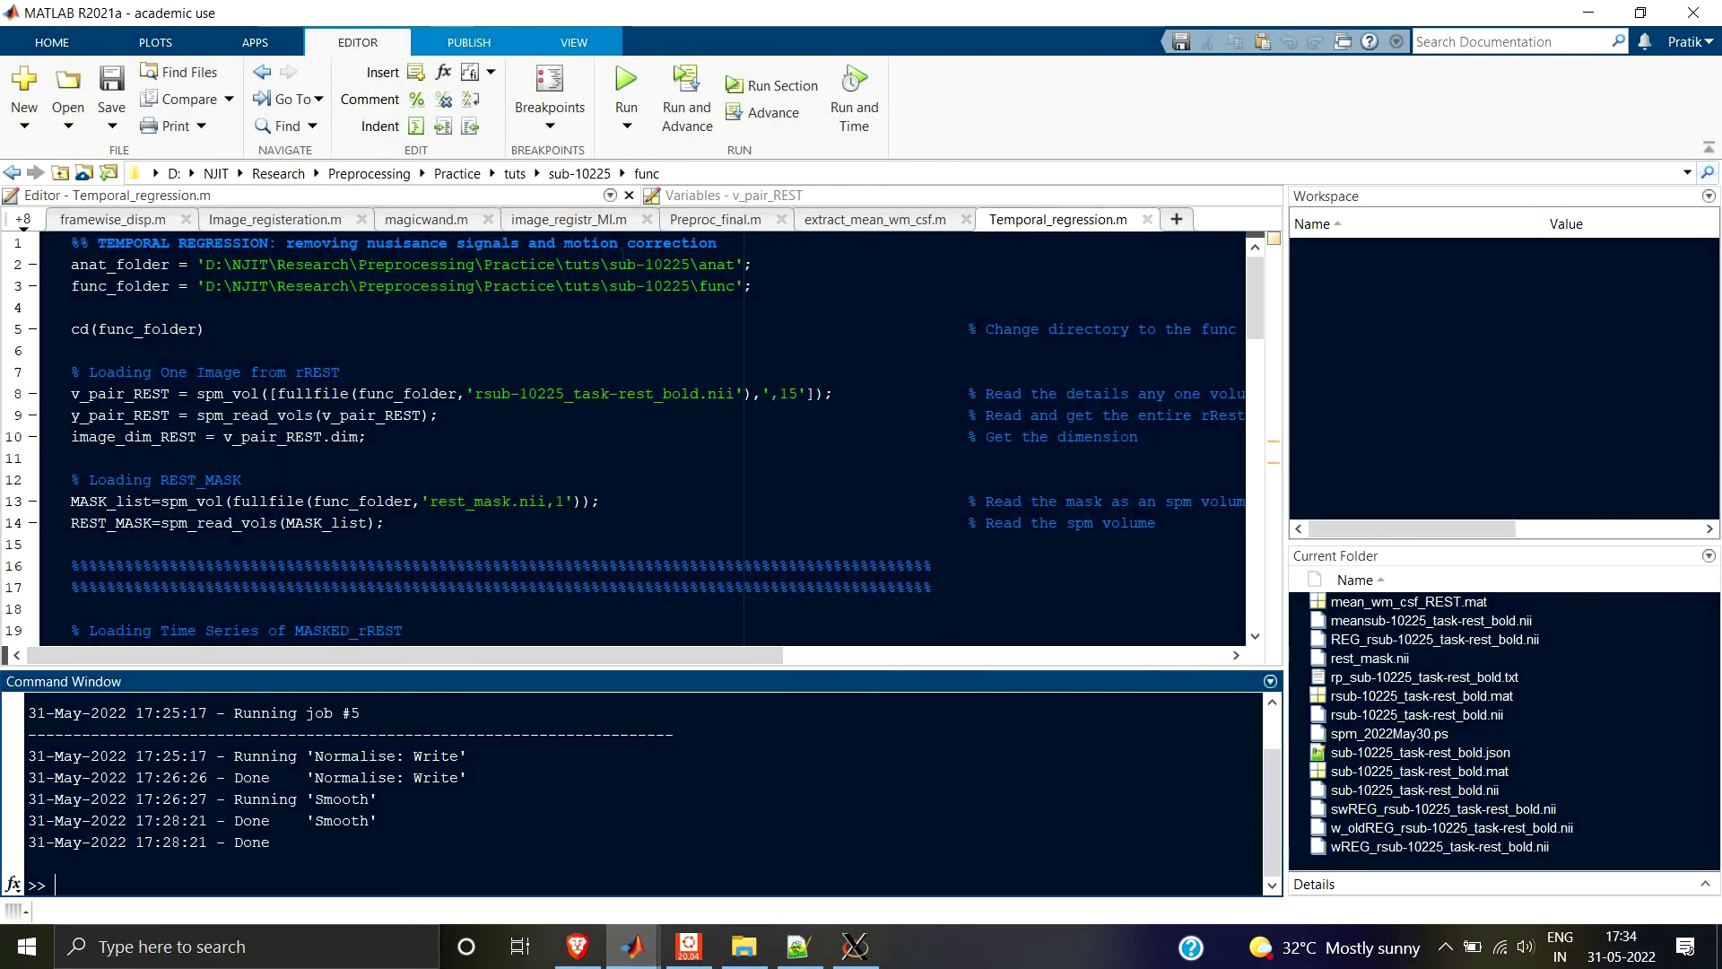
click(708, 219)
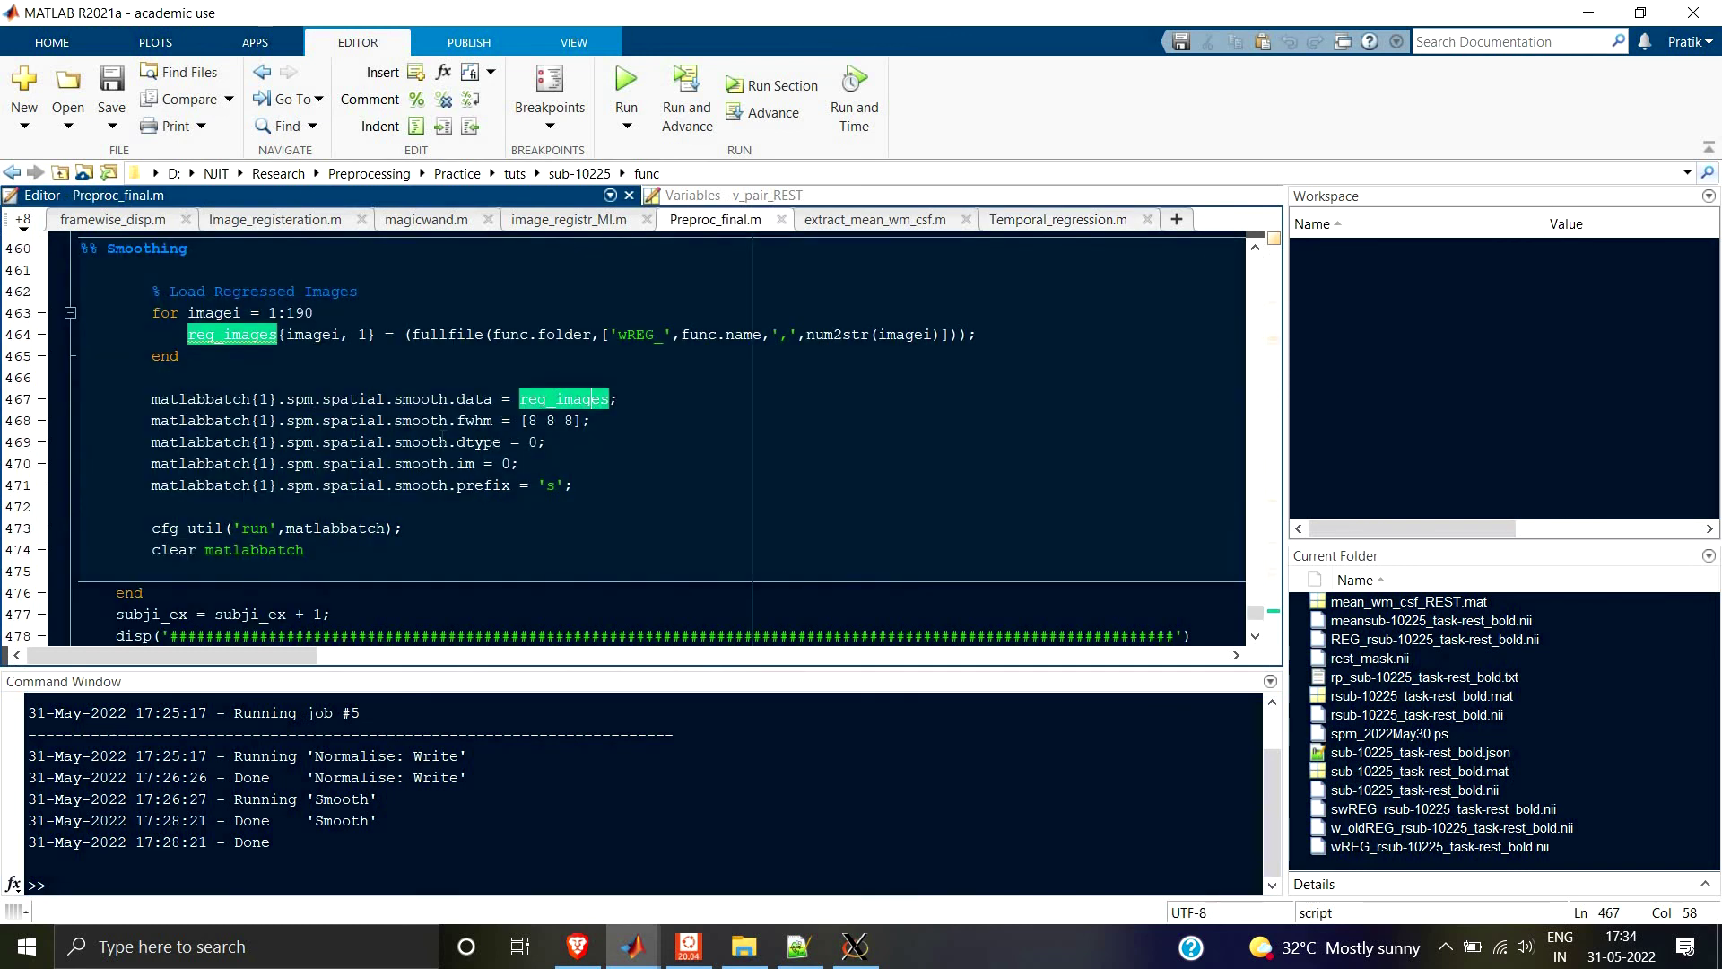
scroll(433, 431, up, 20)
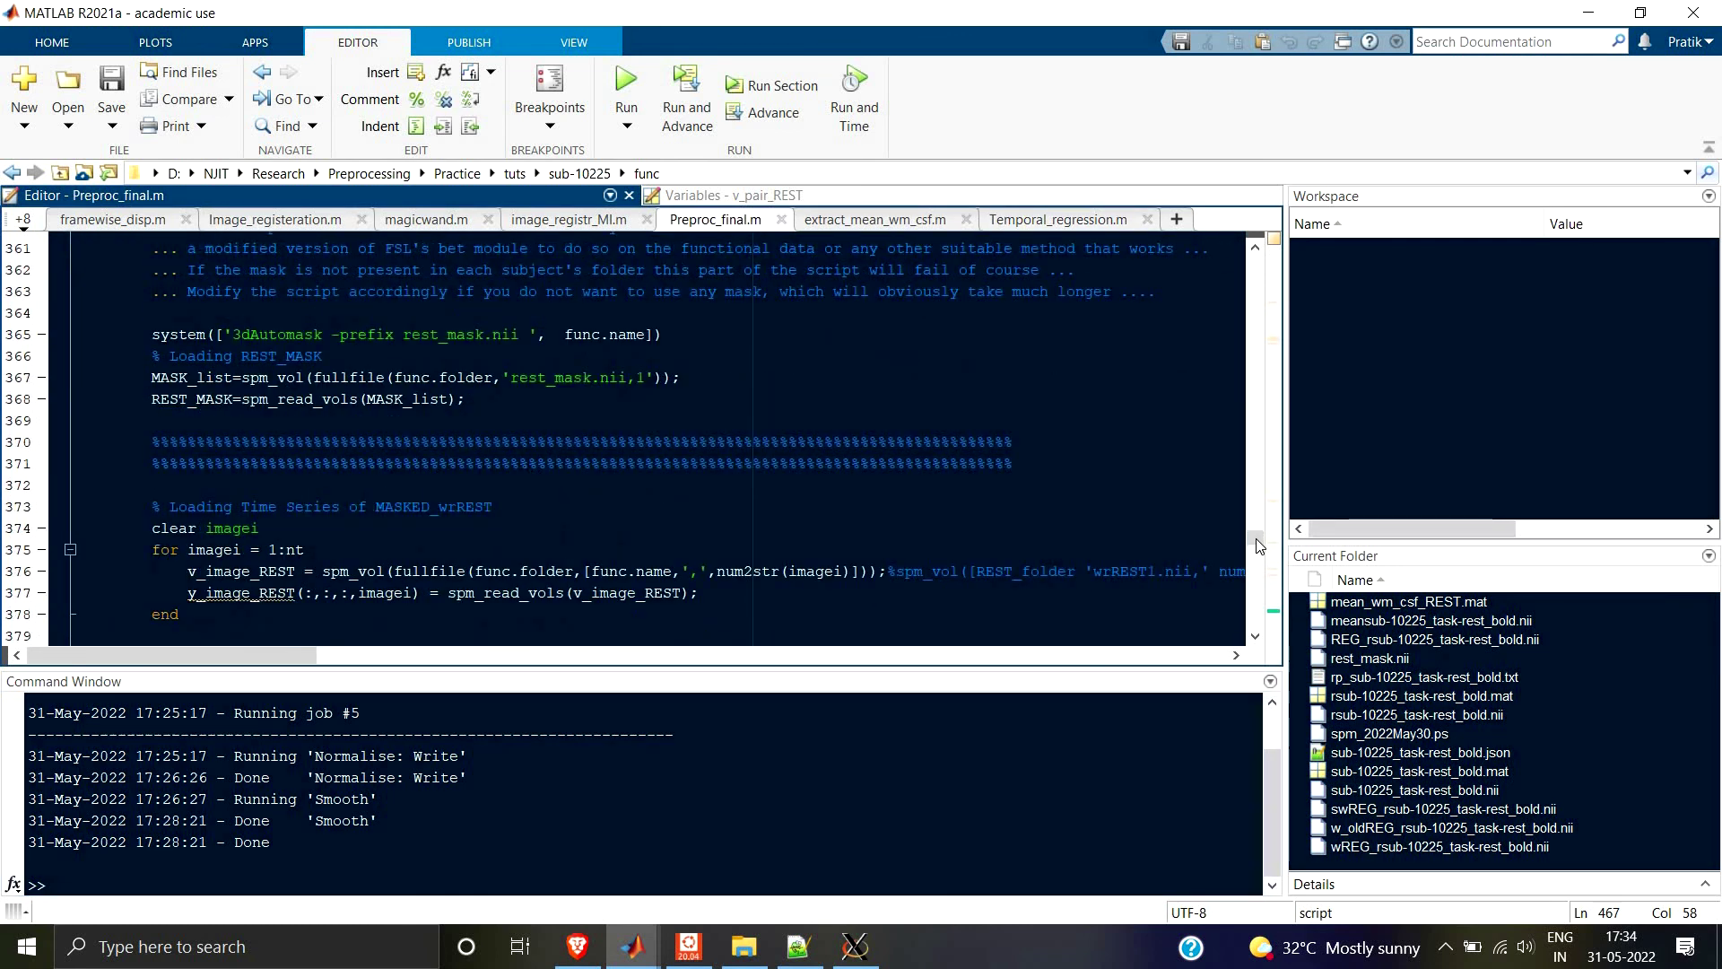
scroll(146, 350, up, 20)
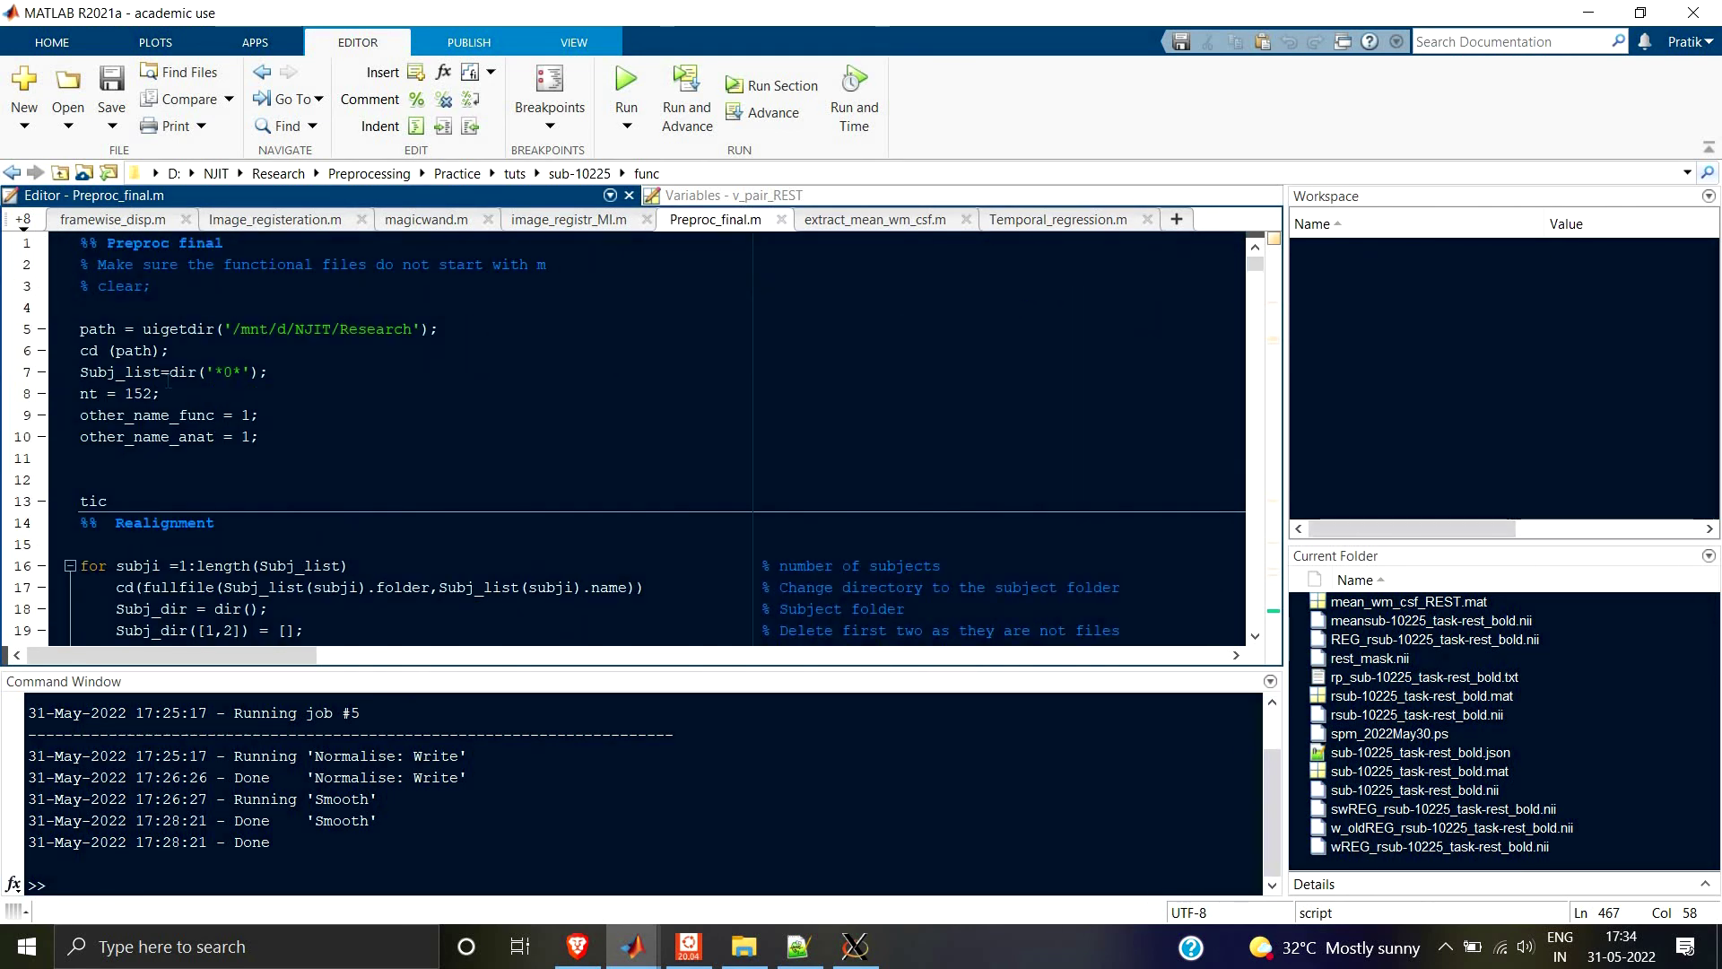
Highlight the Realignment and Framewise Displacement section headings in Preproc_final.m.
double_click(171, 329)
scroll(331, 439, down, 16)
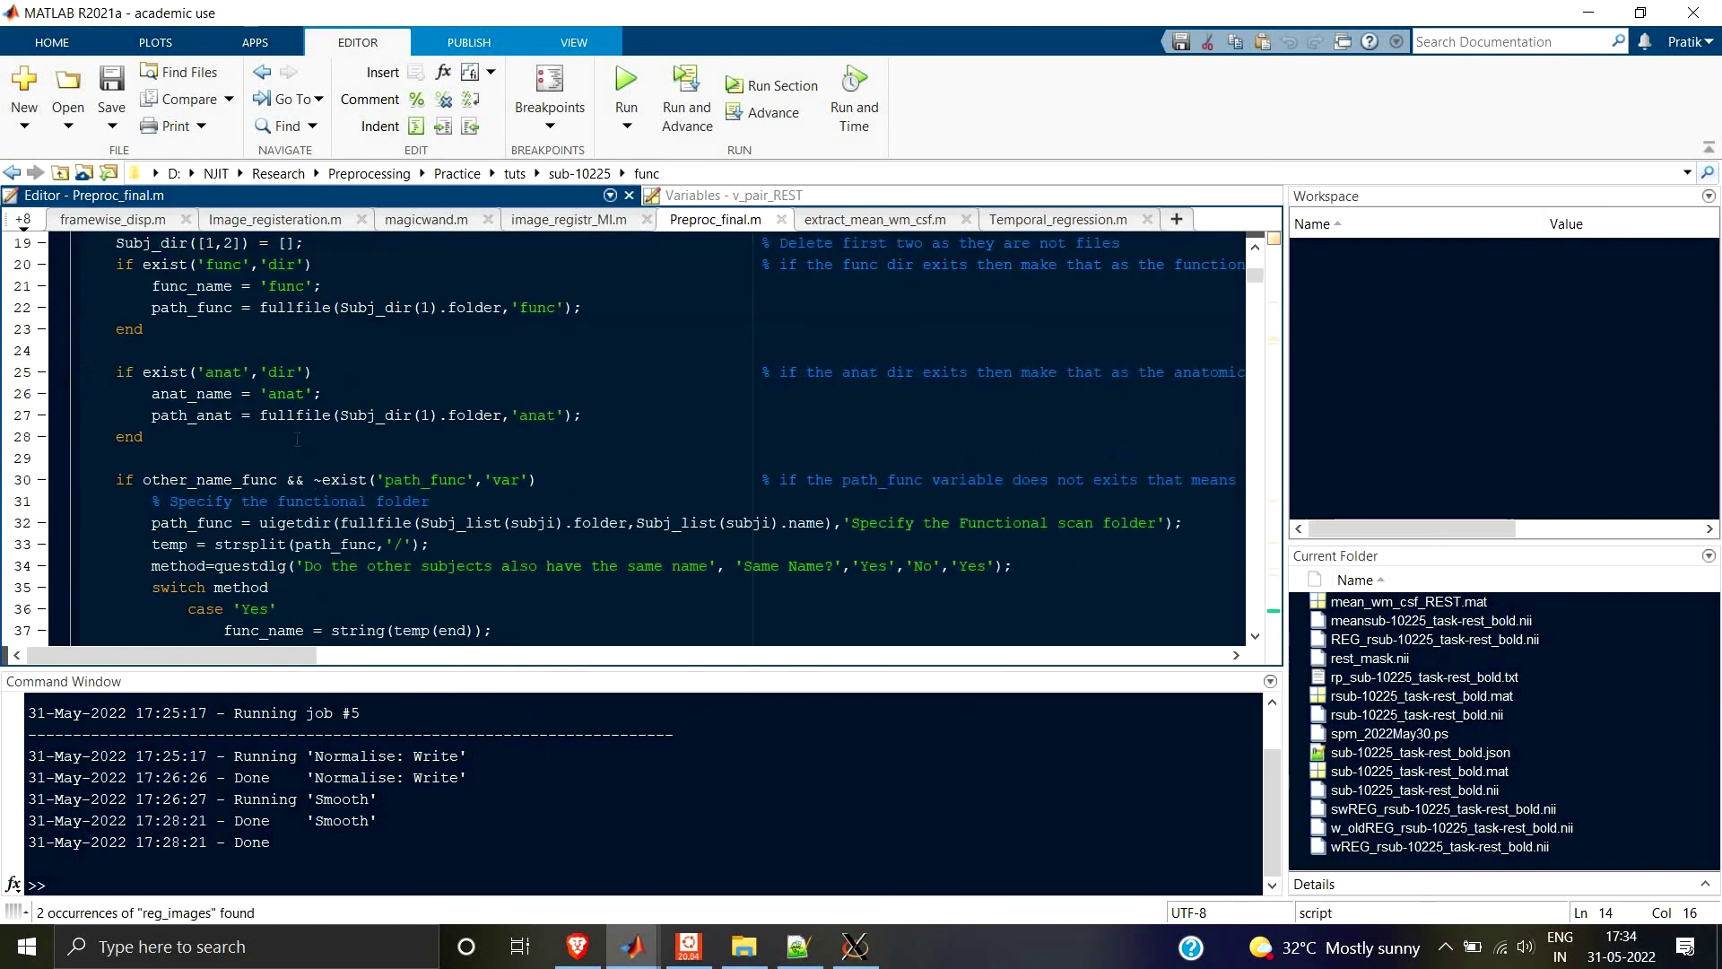
scroll(331, 439, down, 15)
scroll(175, 381, up, 8)
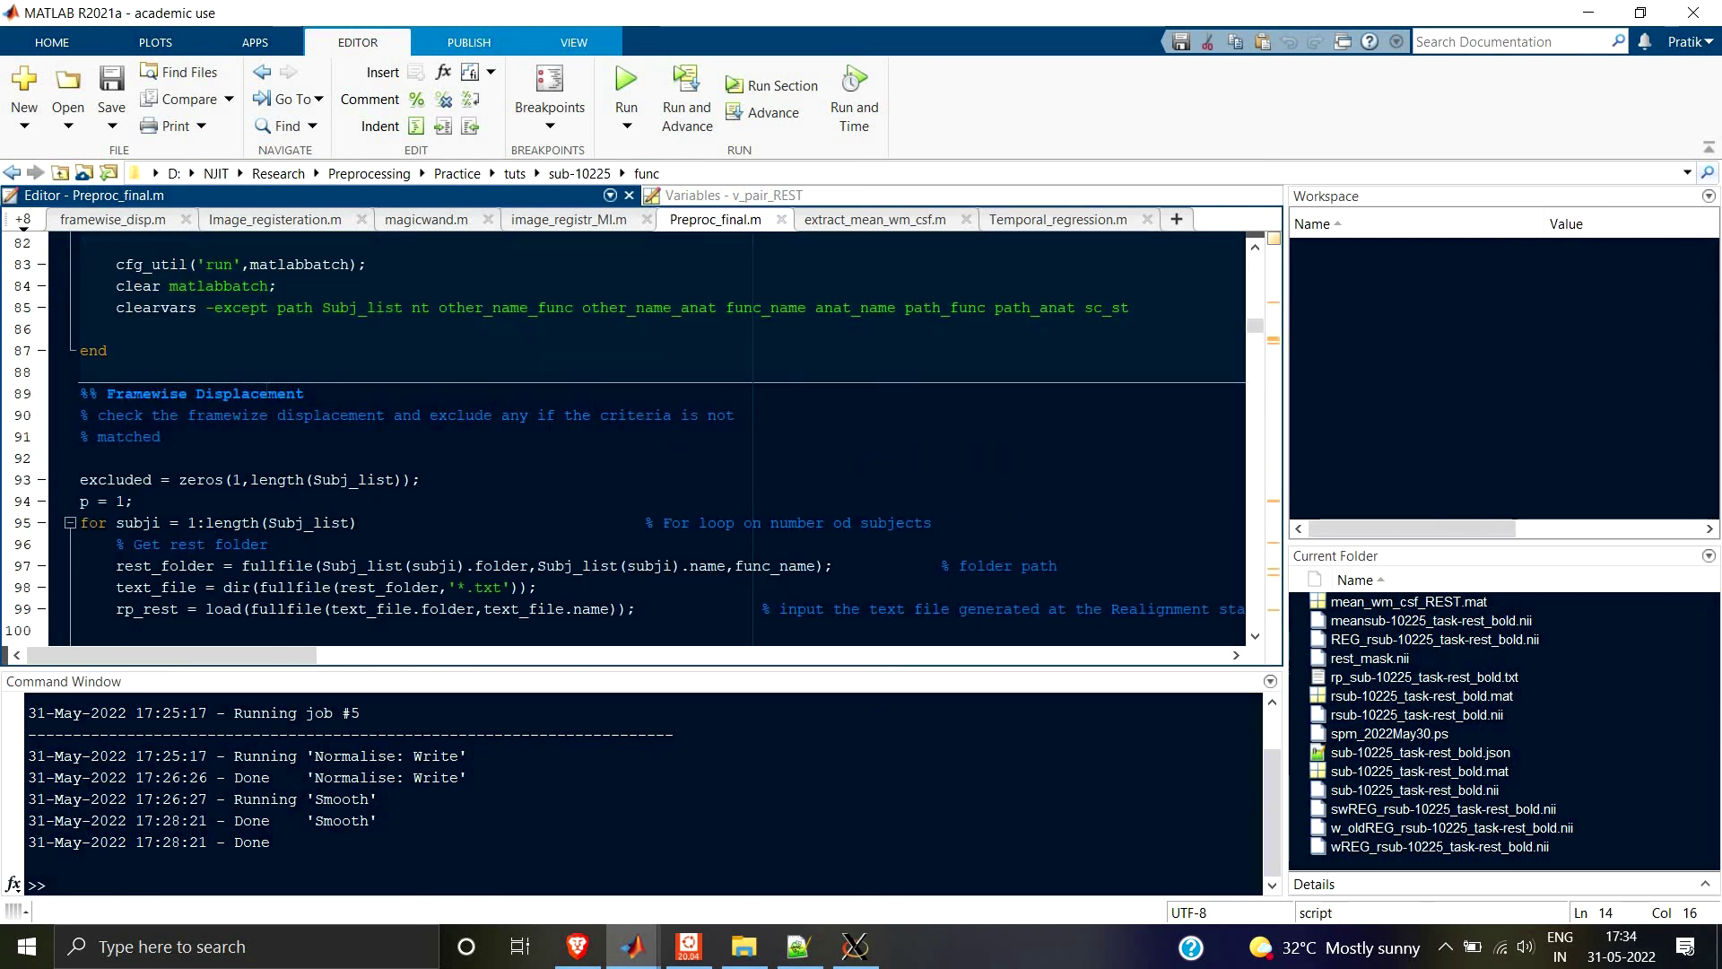
click(269, 393)
scroll(216, 381, down, 19)
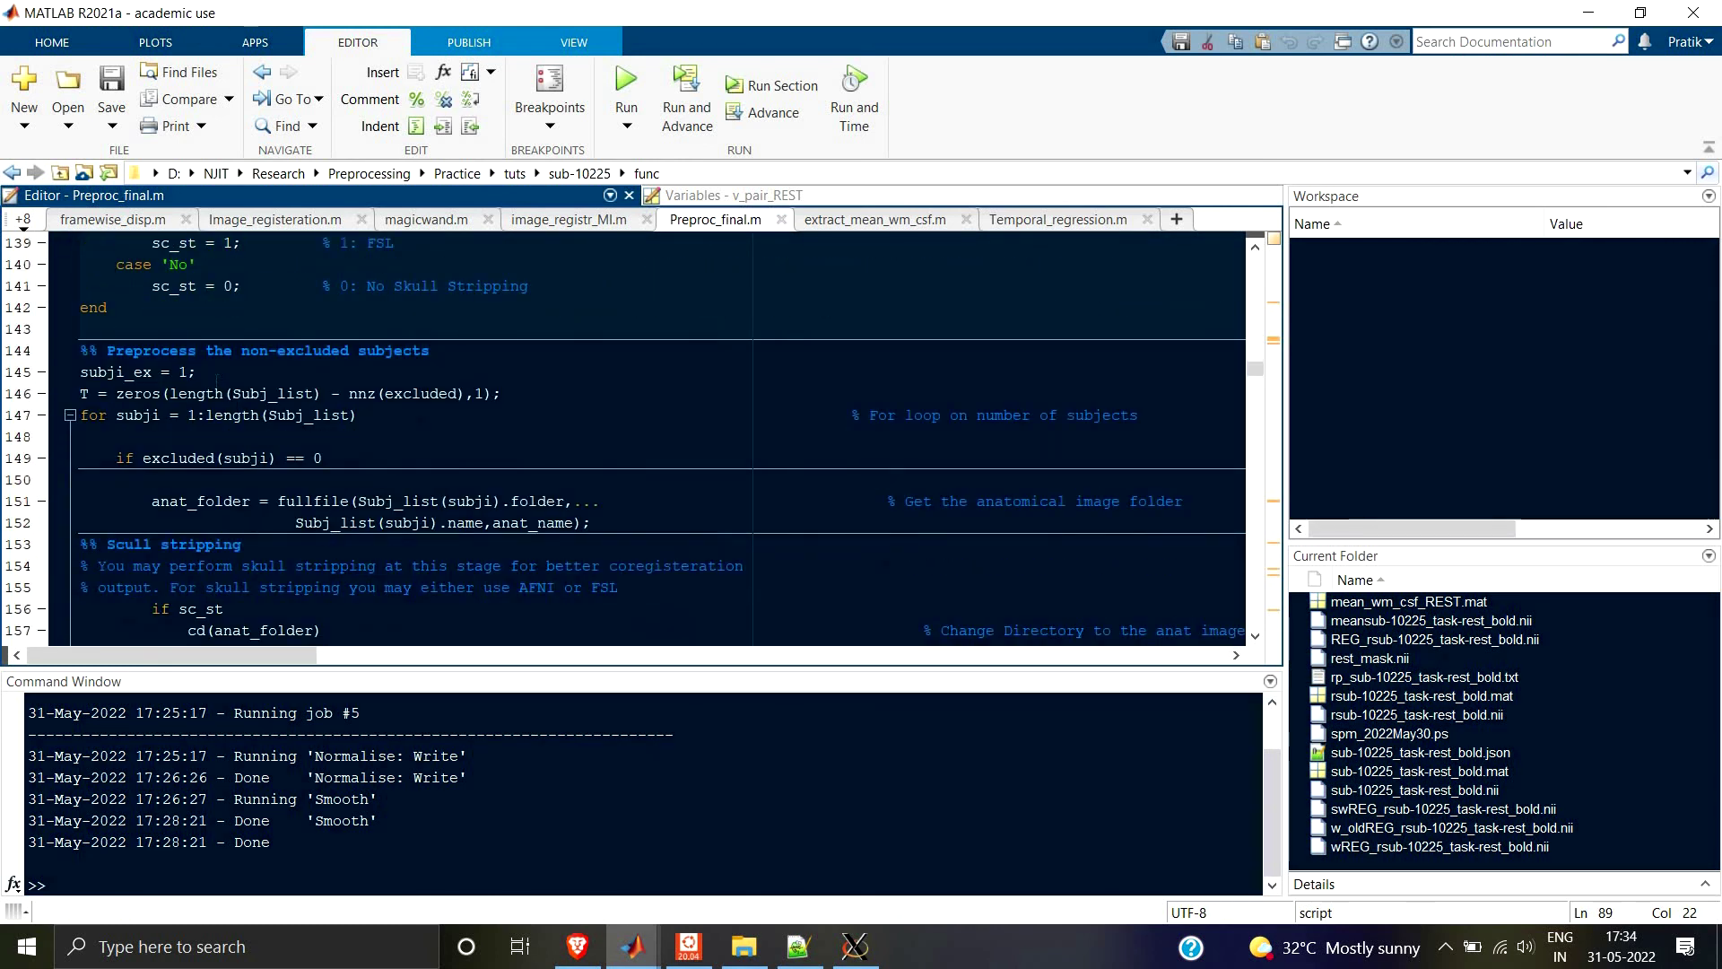
scroll(170, 303, down, 1)
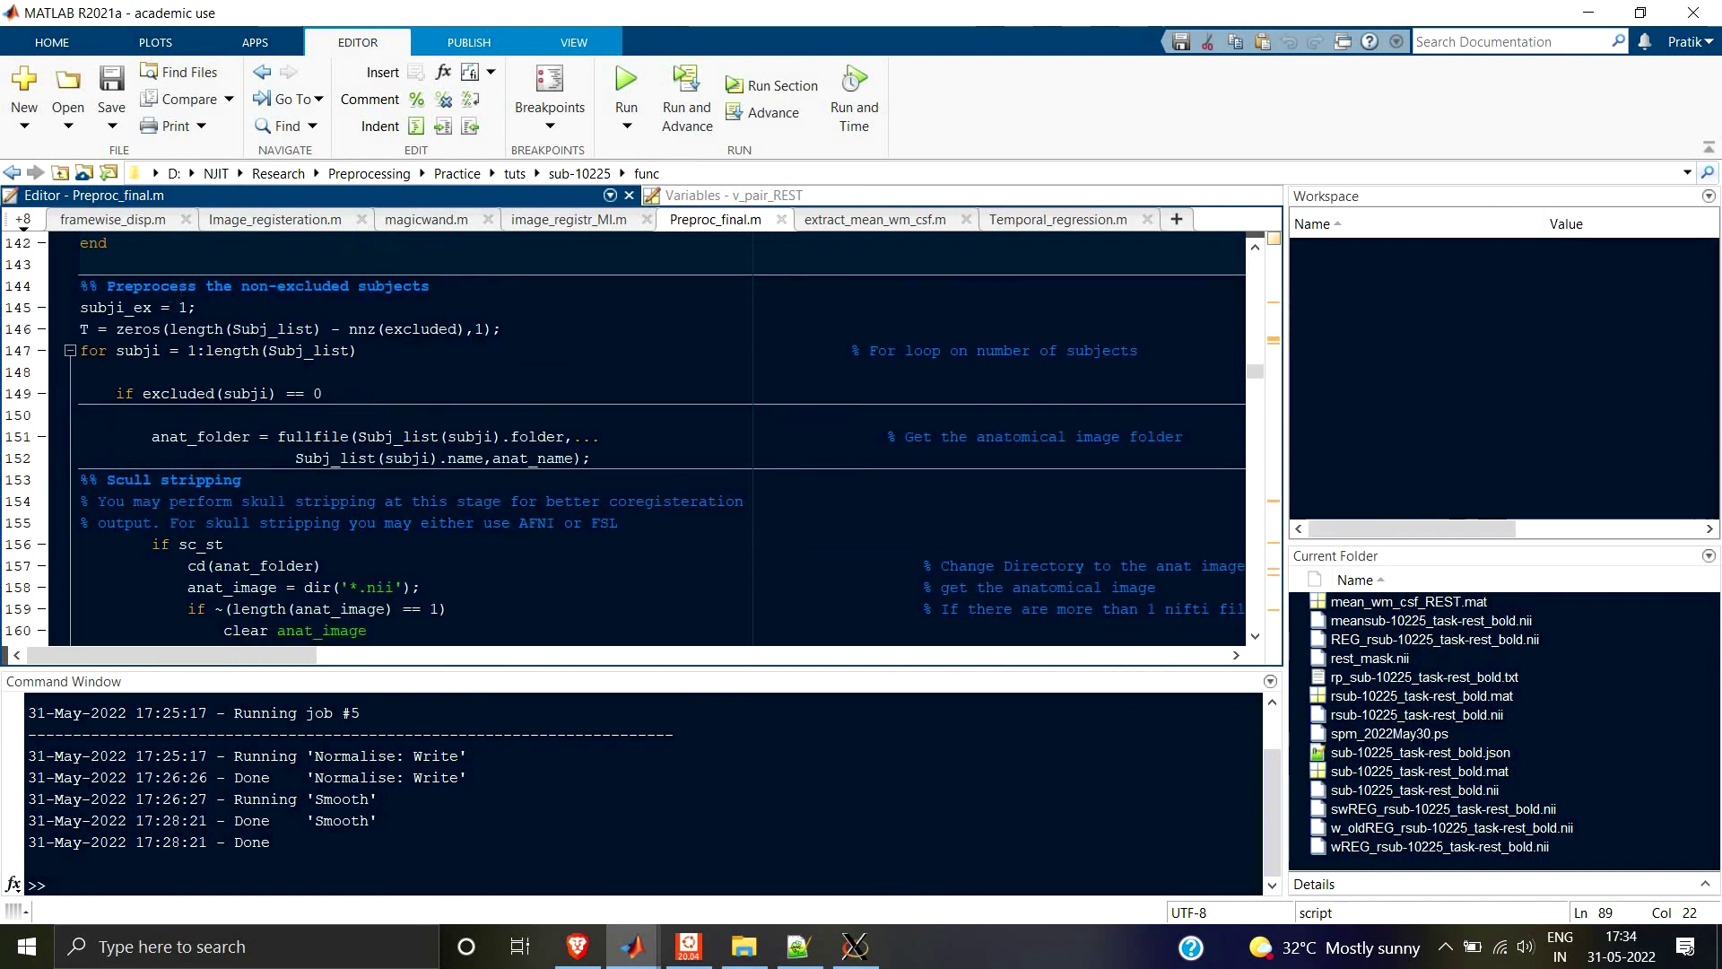
drag(171, 286, 332, 285)
scroll(155, 350, down, 2)
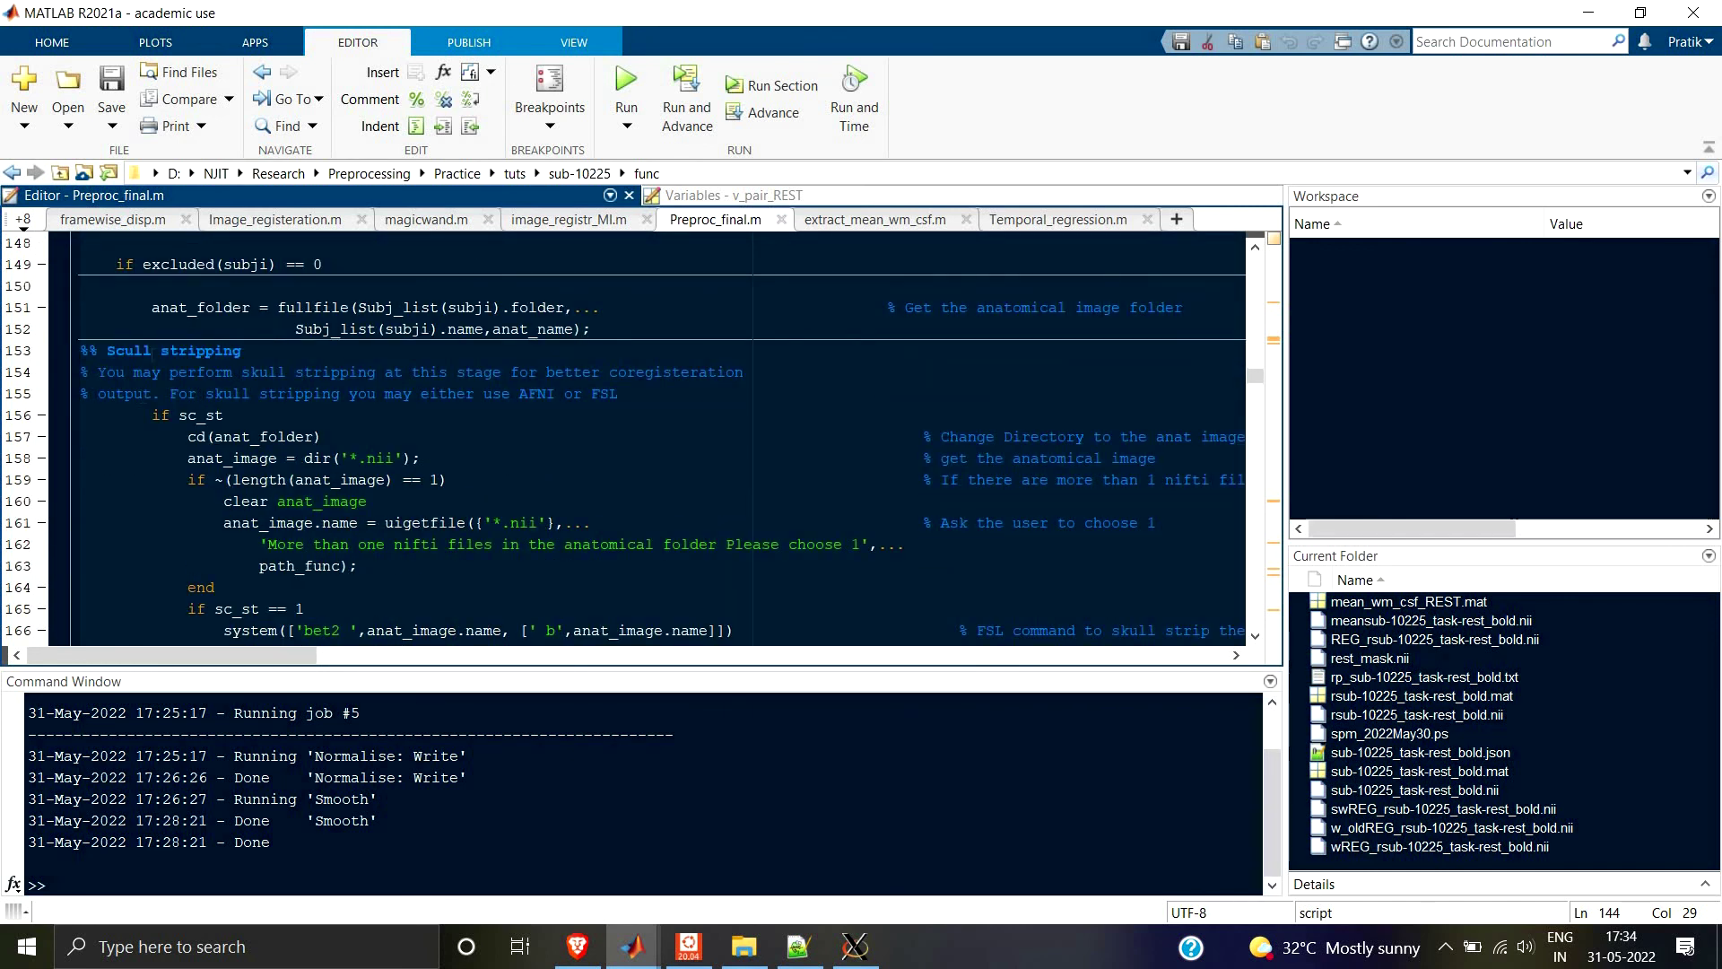
scroll(628, 440, down, 1)
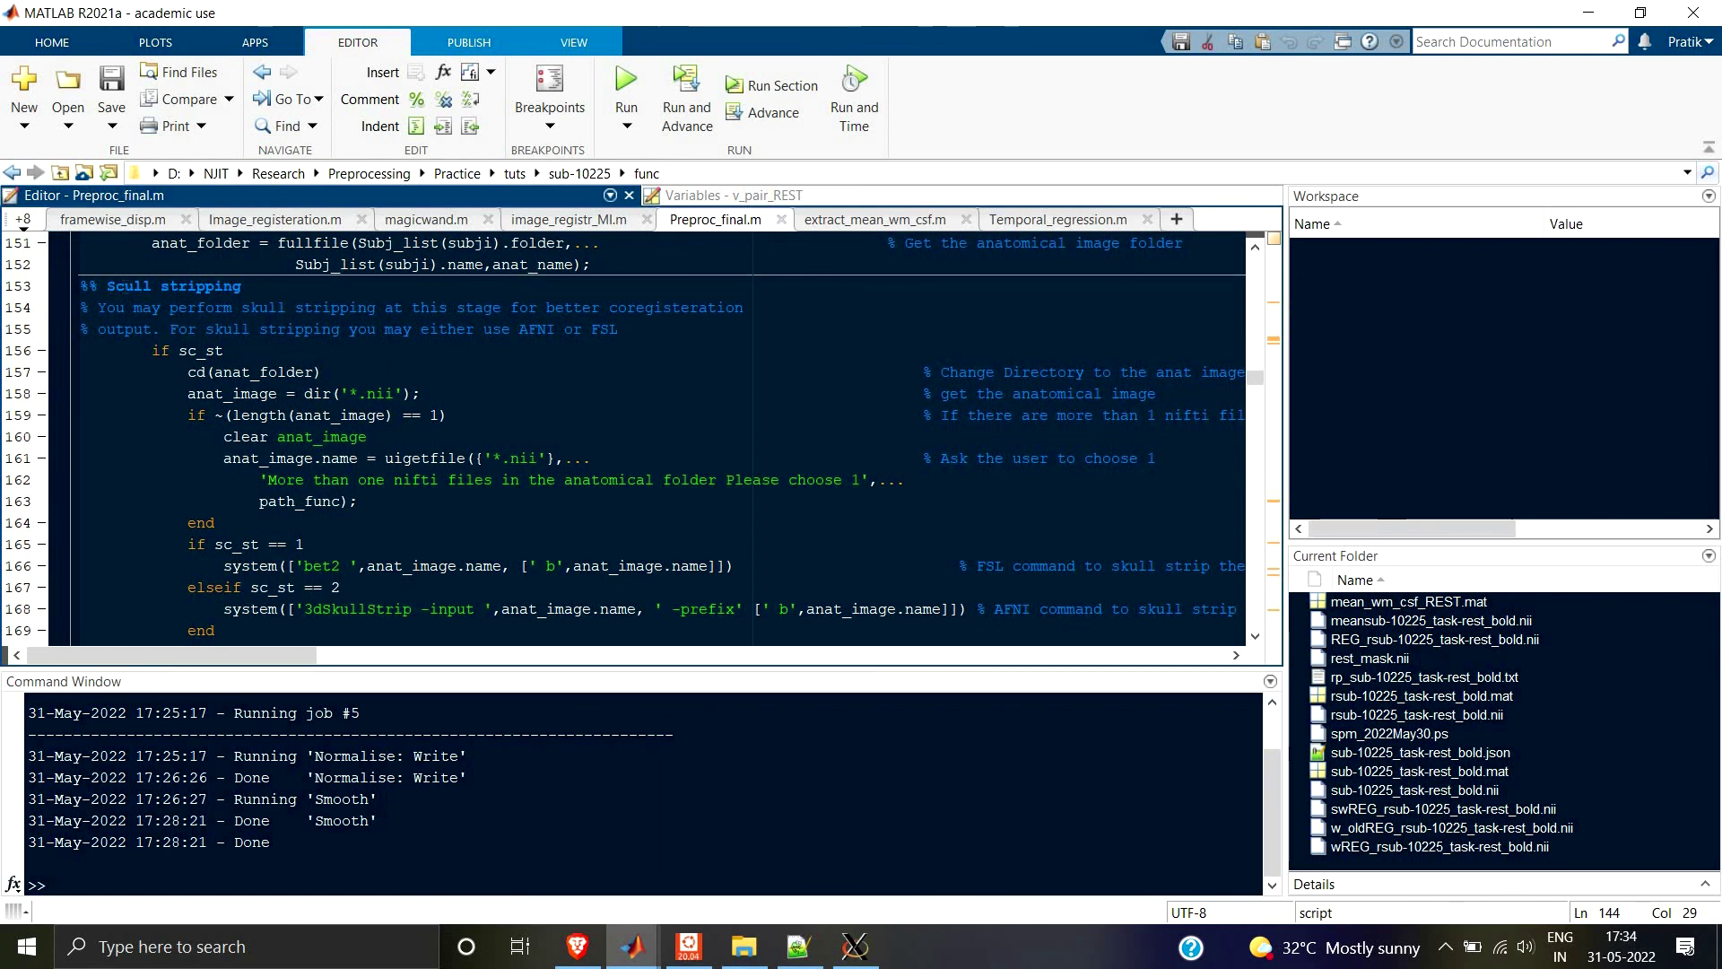
Mark the Scull stripping, COREGISTRATION REST, WM_MASK and TEMPORAL REGRESSION headings, reaching Nomralization.
drag(107, 285, 242, 285)
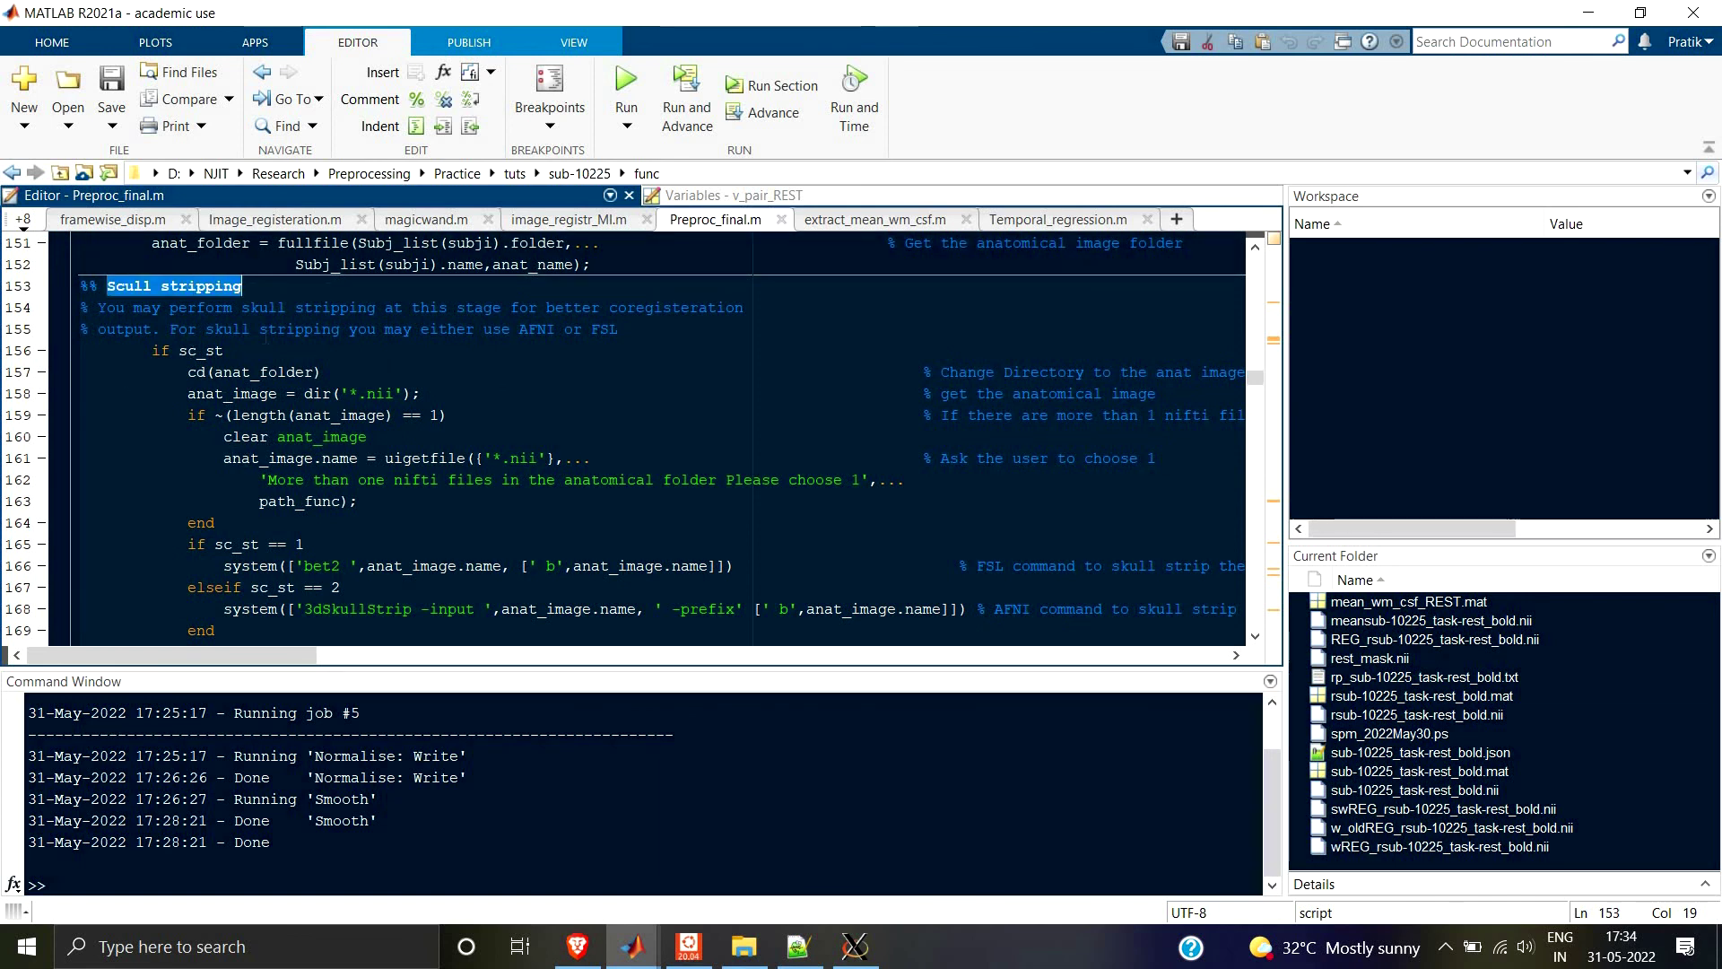
scroll(628, 439, down, 6)
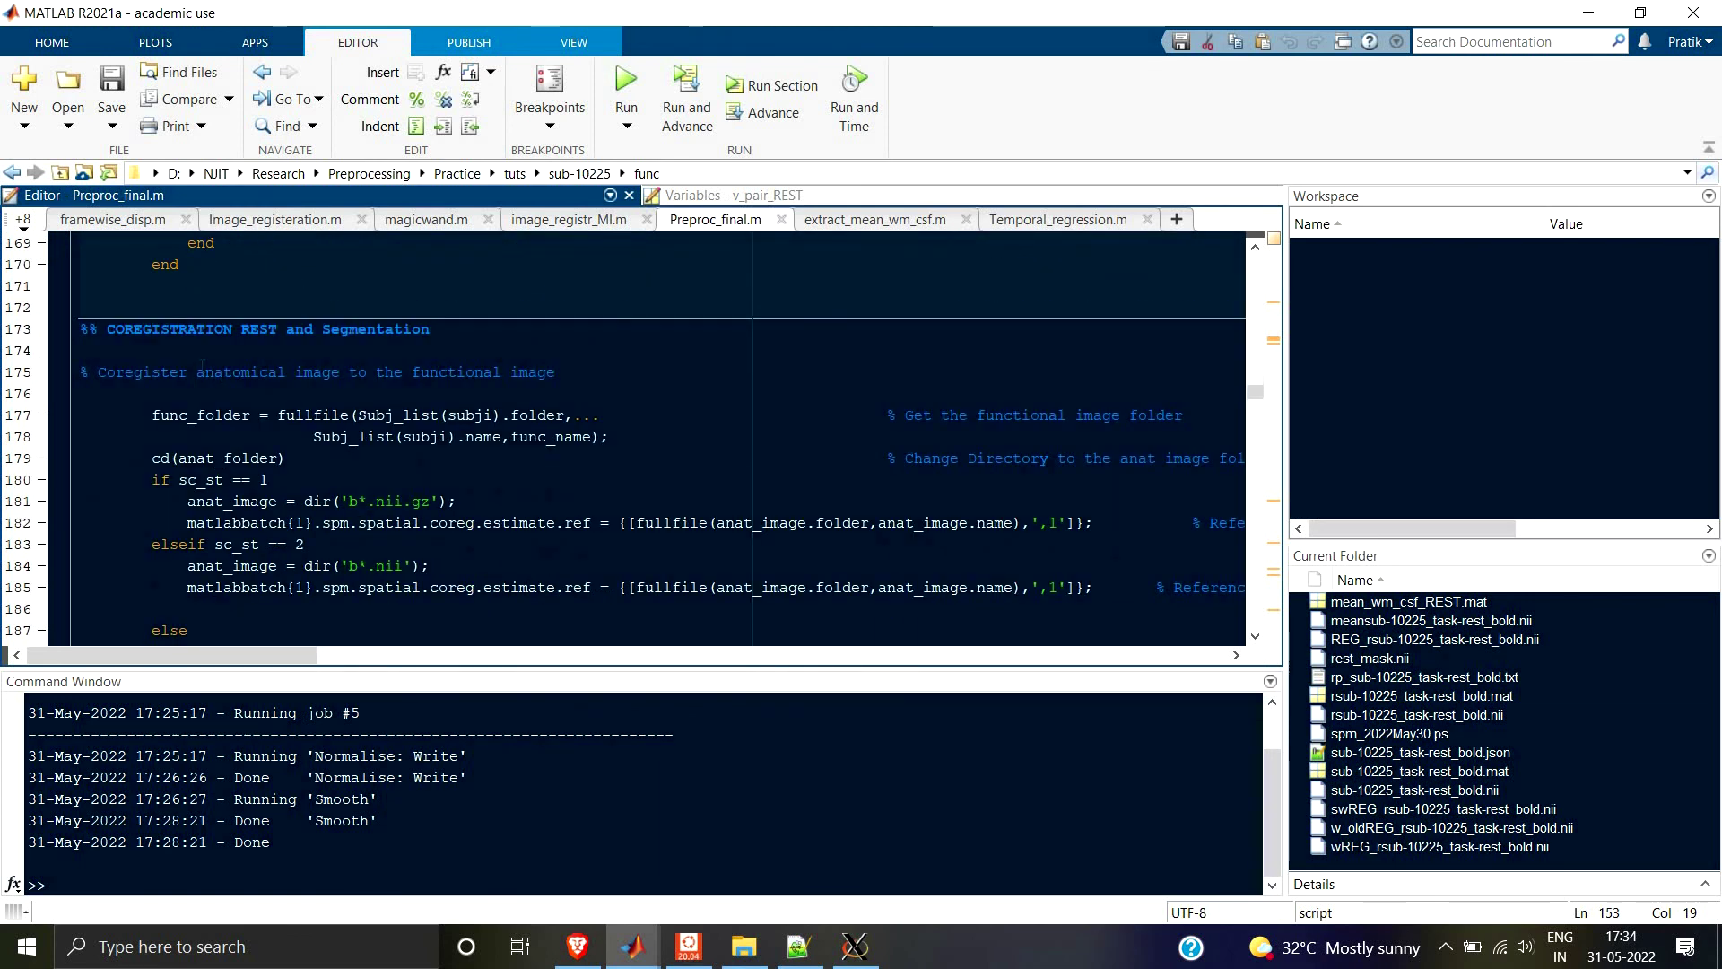
drag(160, 328, 305, 328)
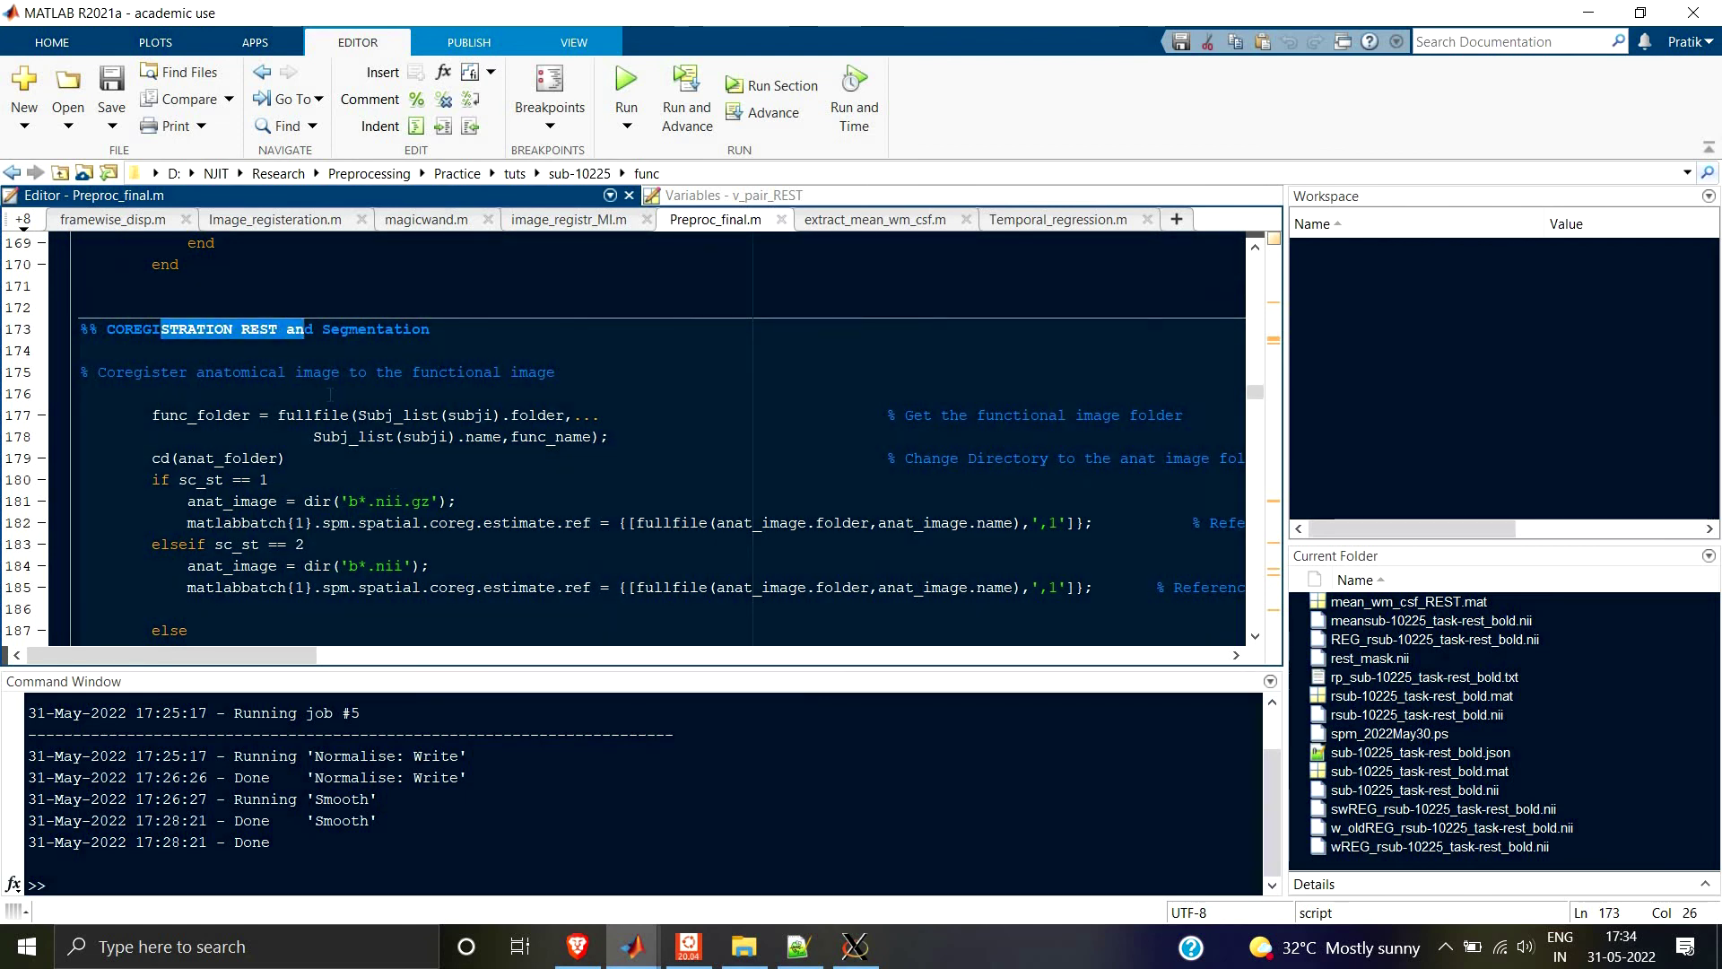
scroll(300, 446, down, 20)
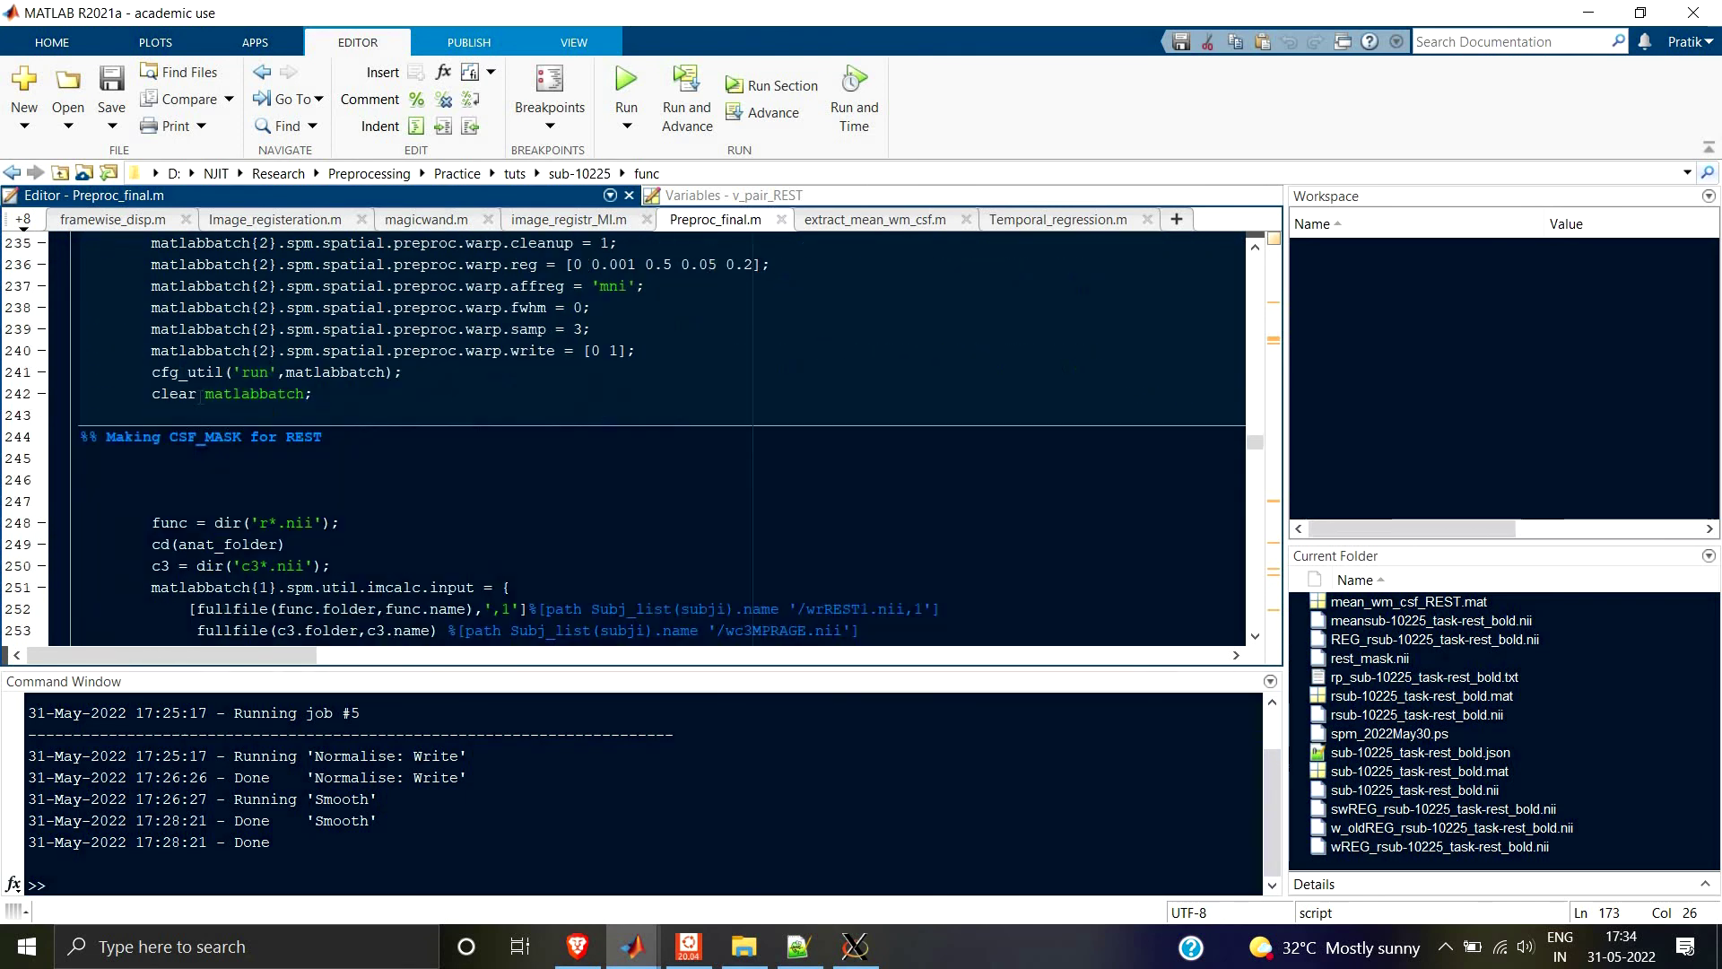
drag(168, 372, 260, 371)
scroll(260, 371, down, 8)
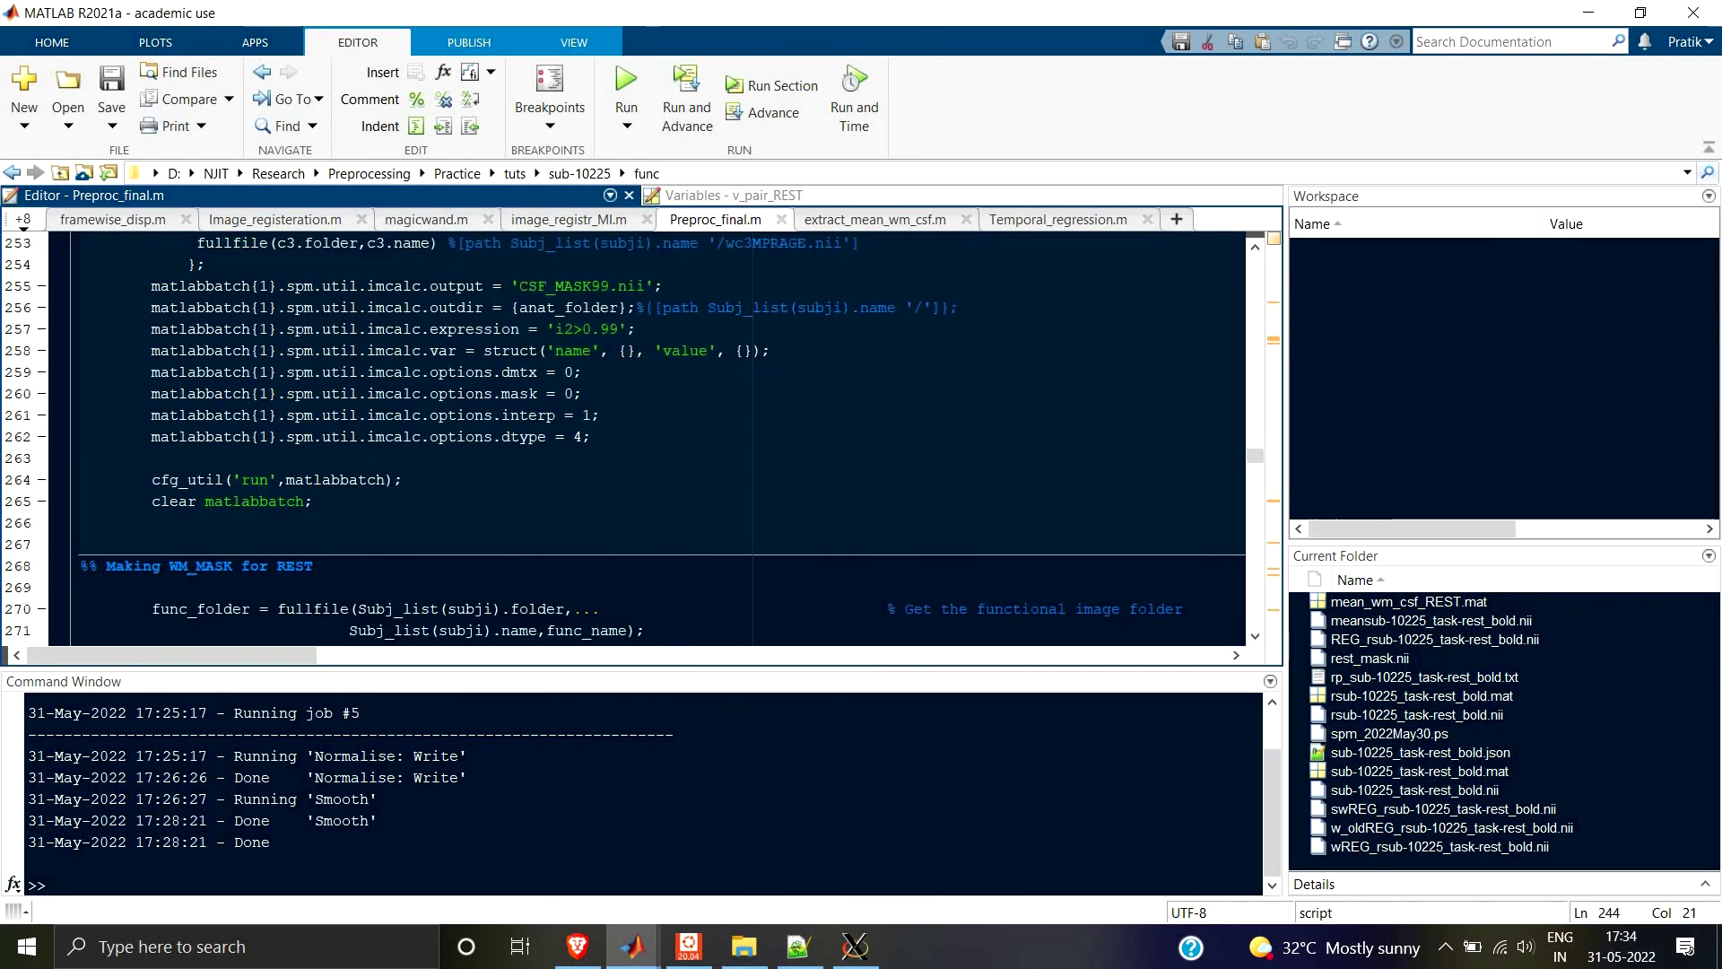
drag(125, 371, 452, 387)
scroll(223, 371, down, 8)
scroll(223, 371, down, 1)
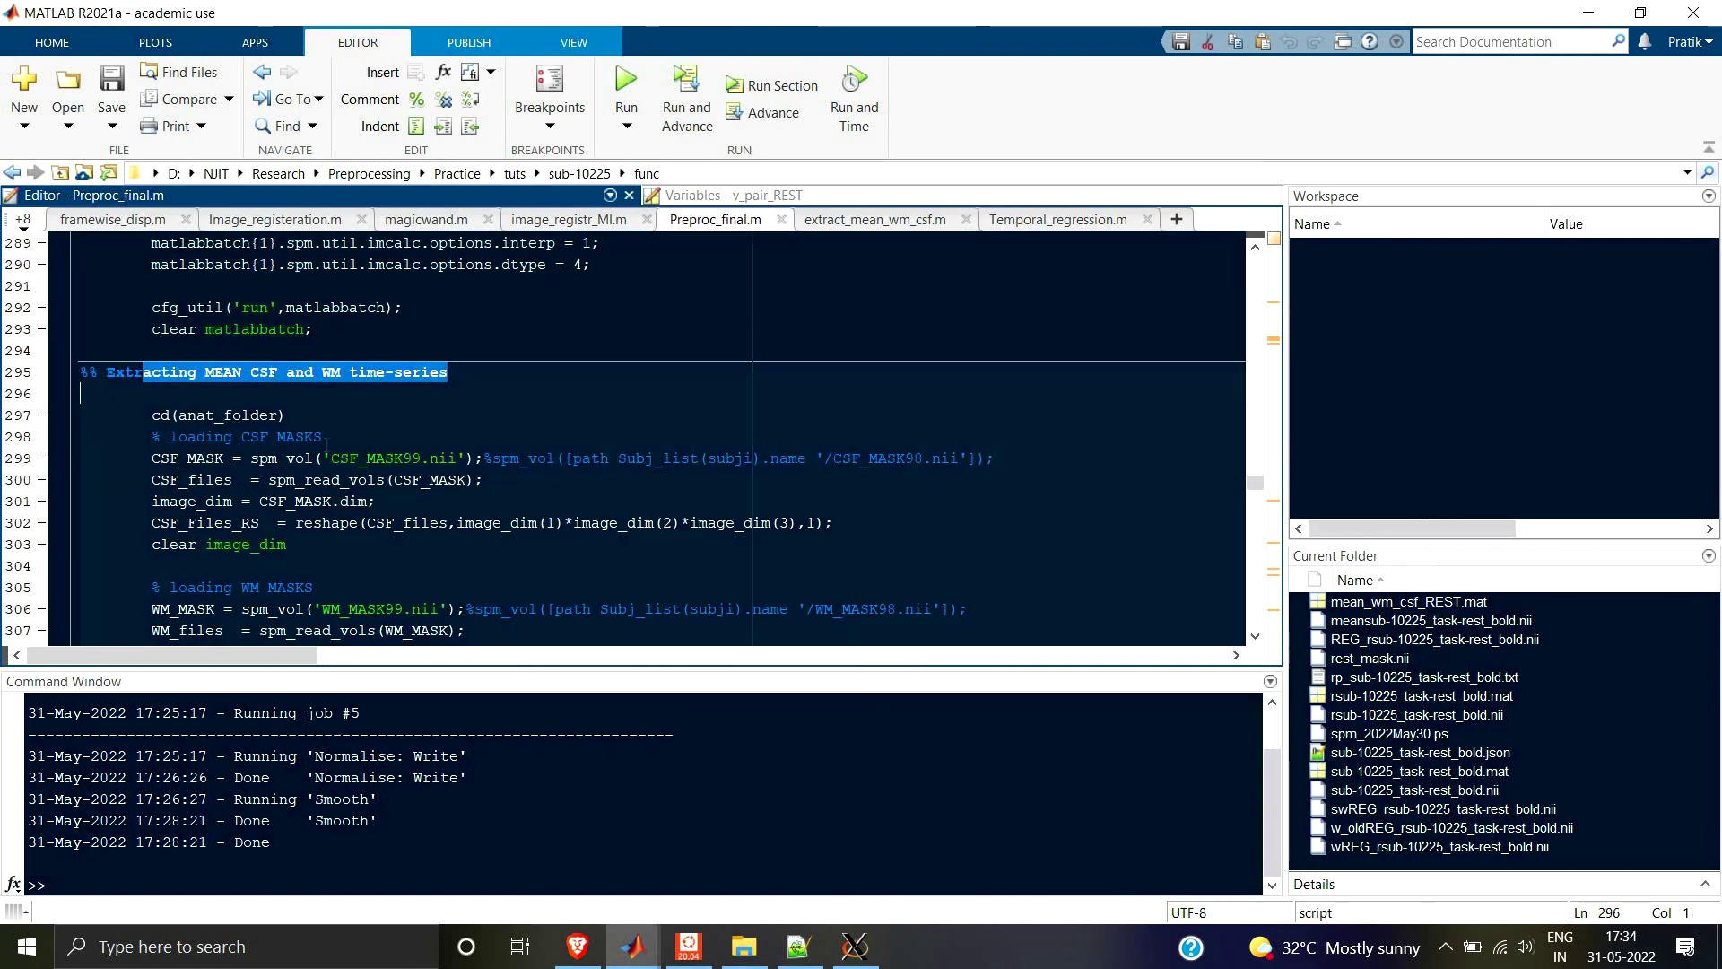
scroll(452, 387, down, 3)
scroll(452, 387, down, 15)
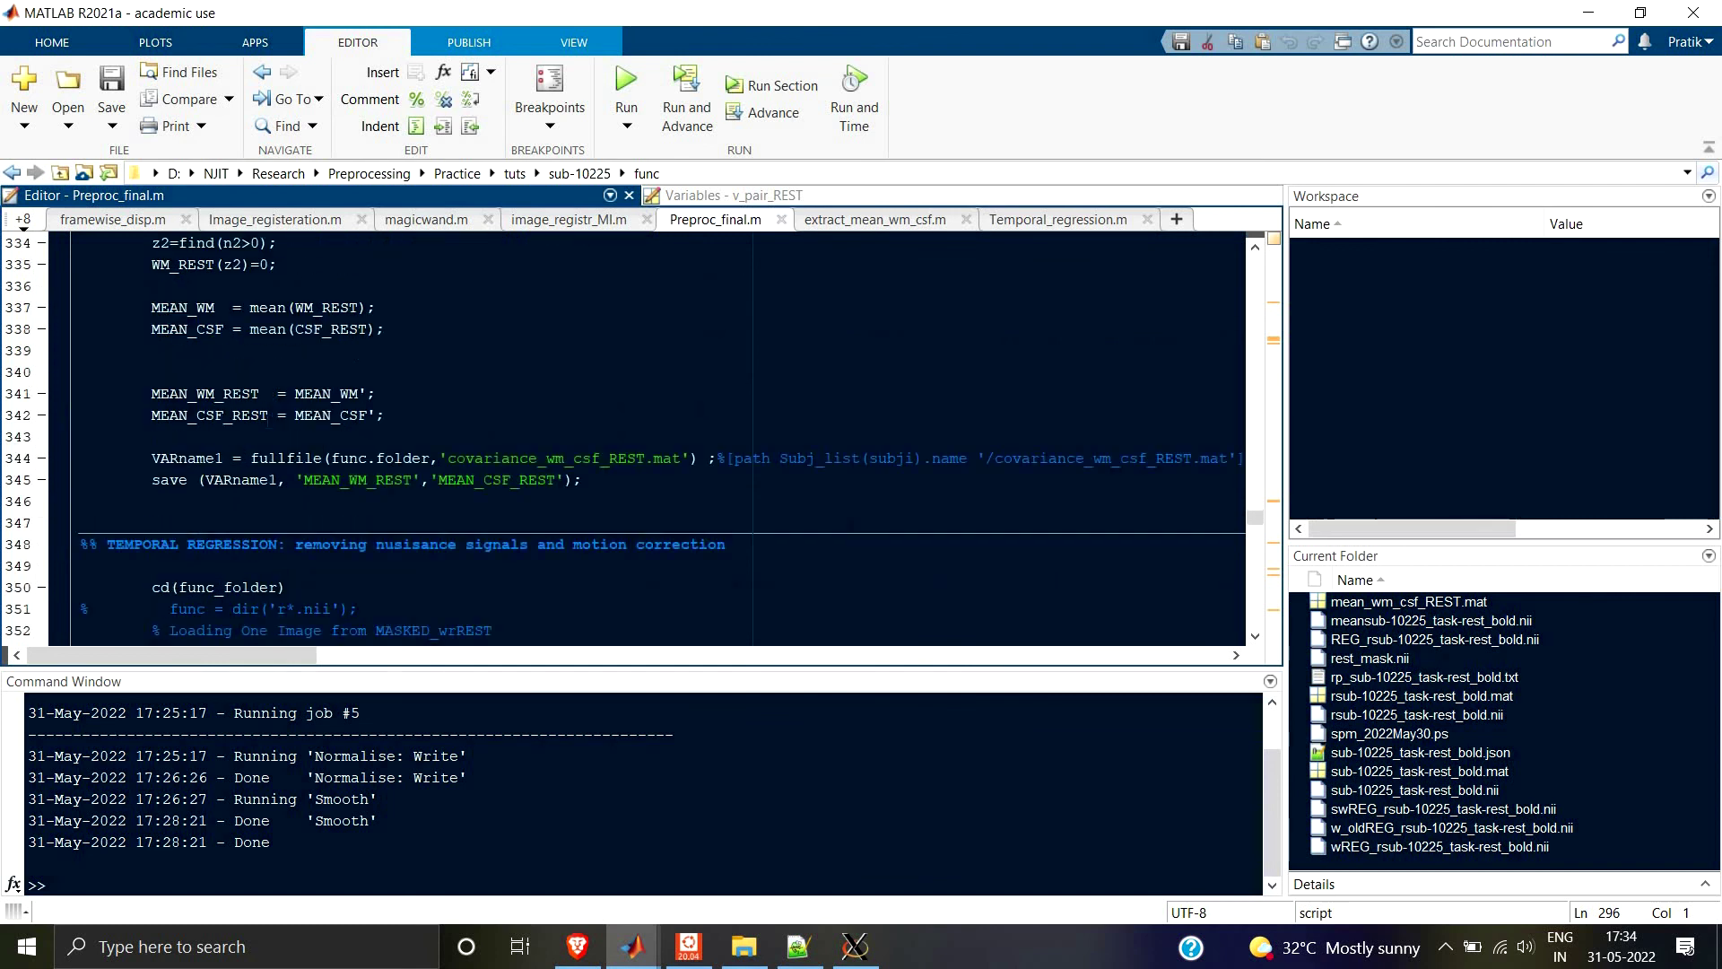
drag(152, 350, 260, 349)
scroll(260, 349, down, 19)
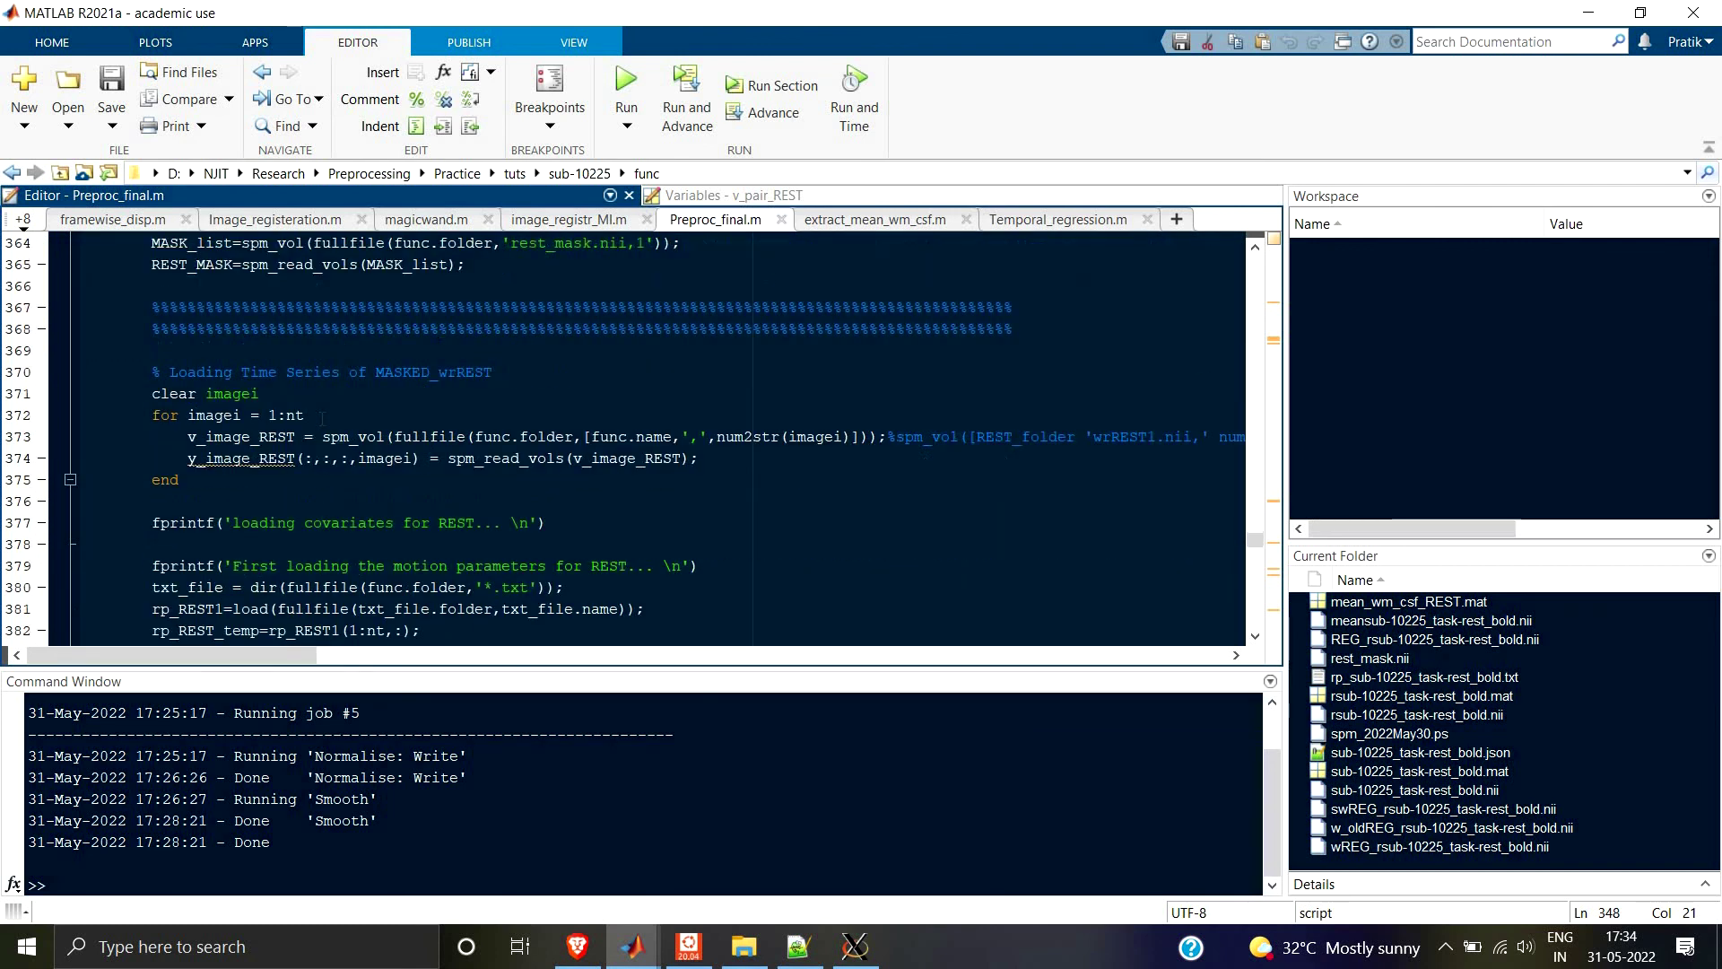
scroll(125, 266, down, 14)
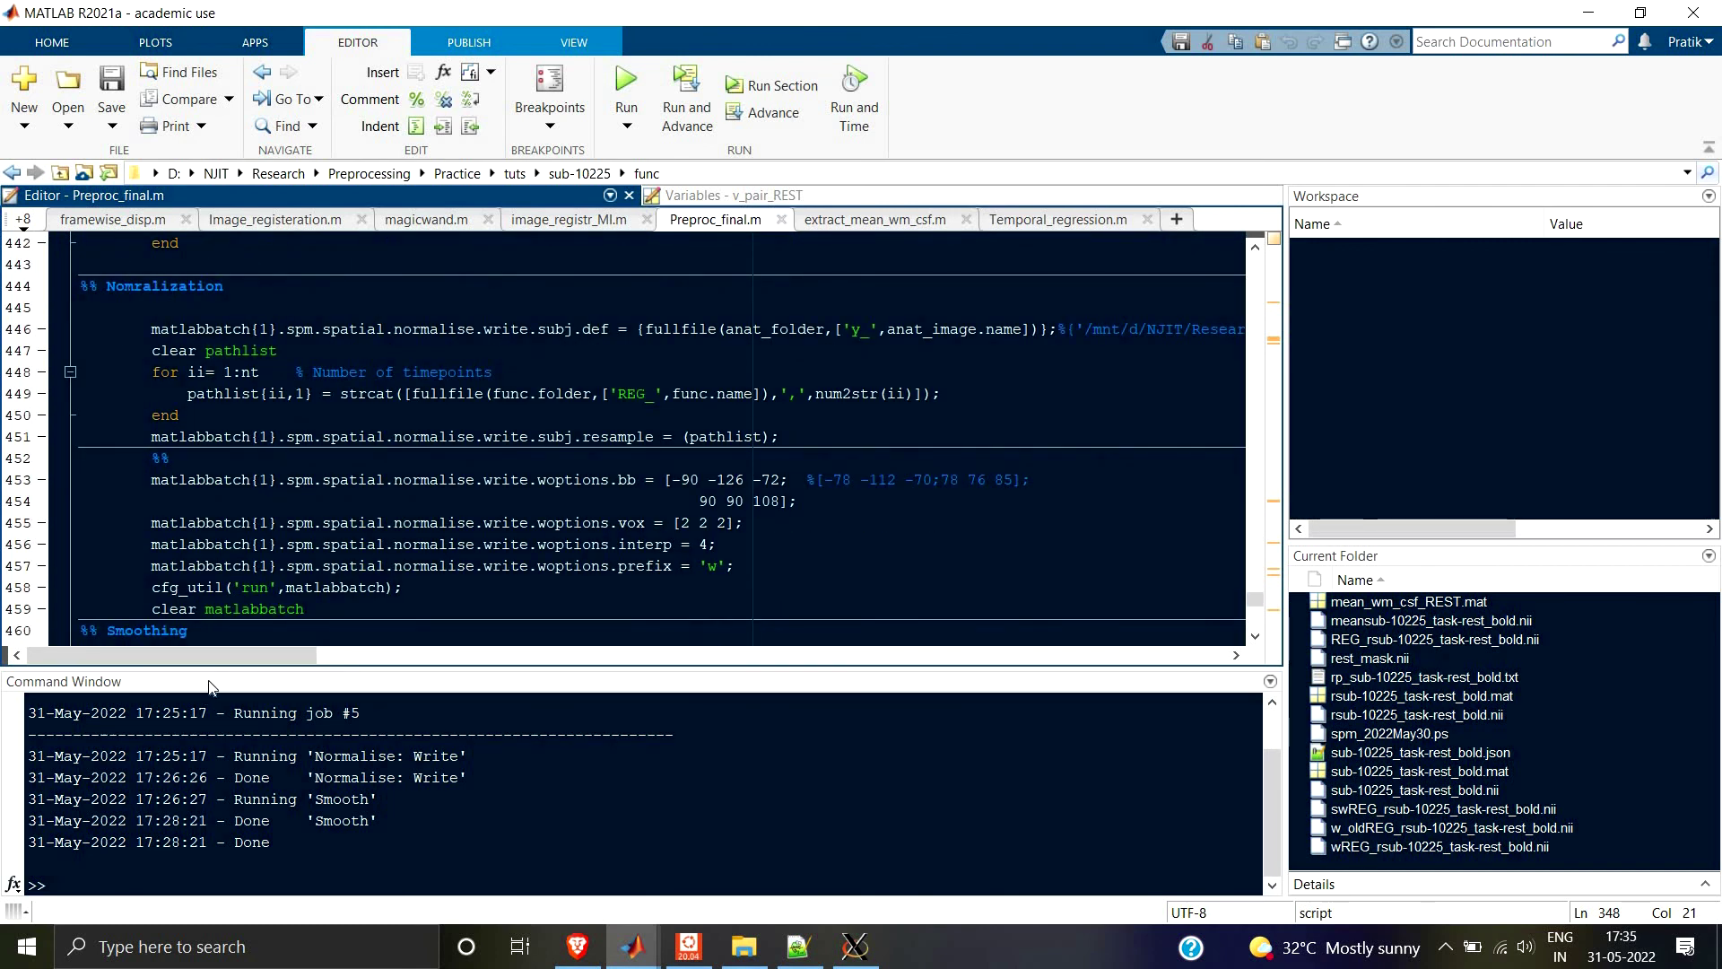
Review the %% Smoothing code at the script's end, then return to line 1.
click(152, 630)
scroll(342, 517, down, 9)
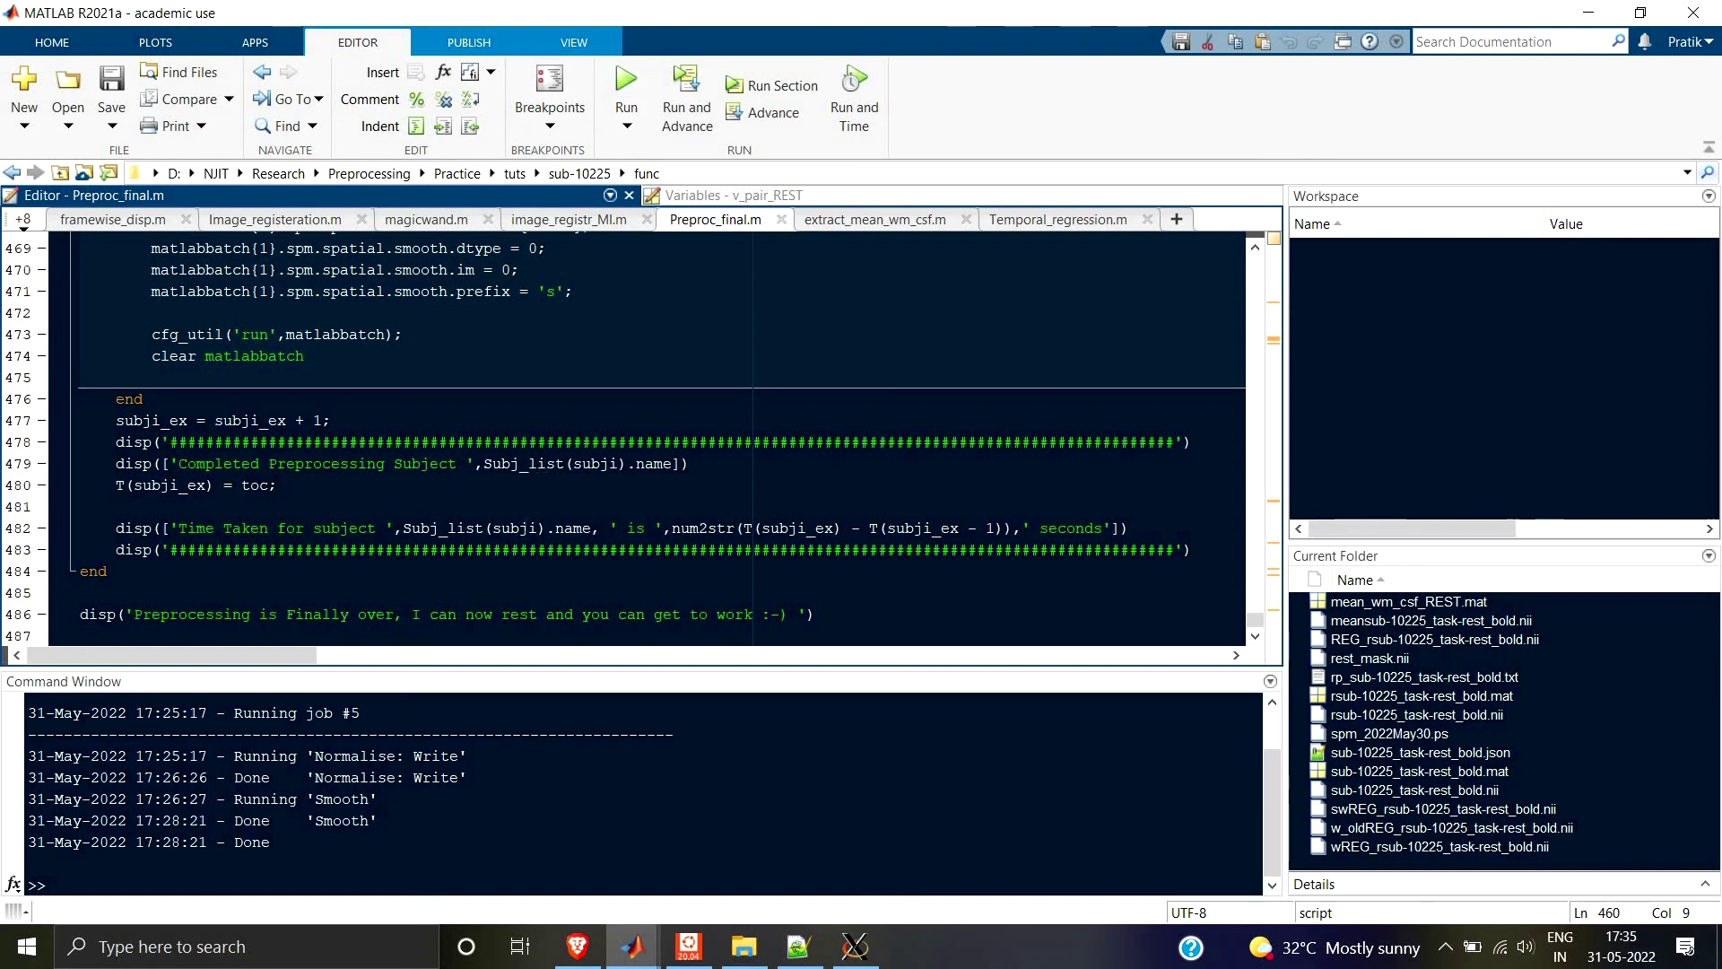
scroll(628, 440, up, 20)
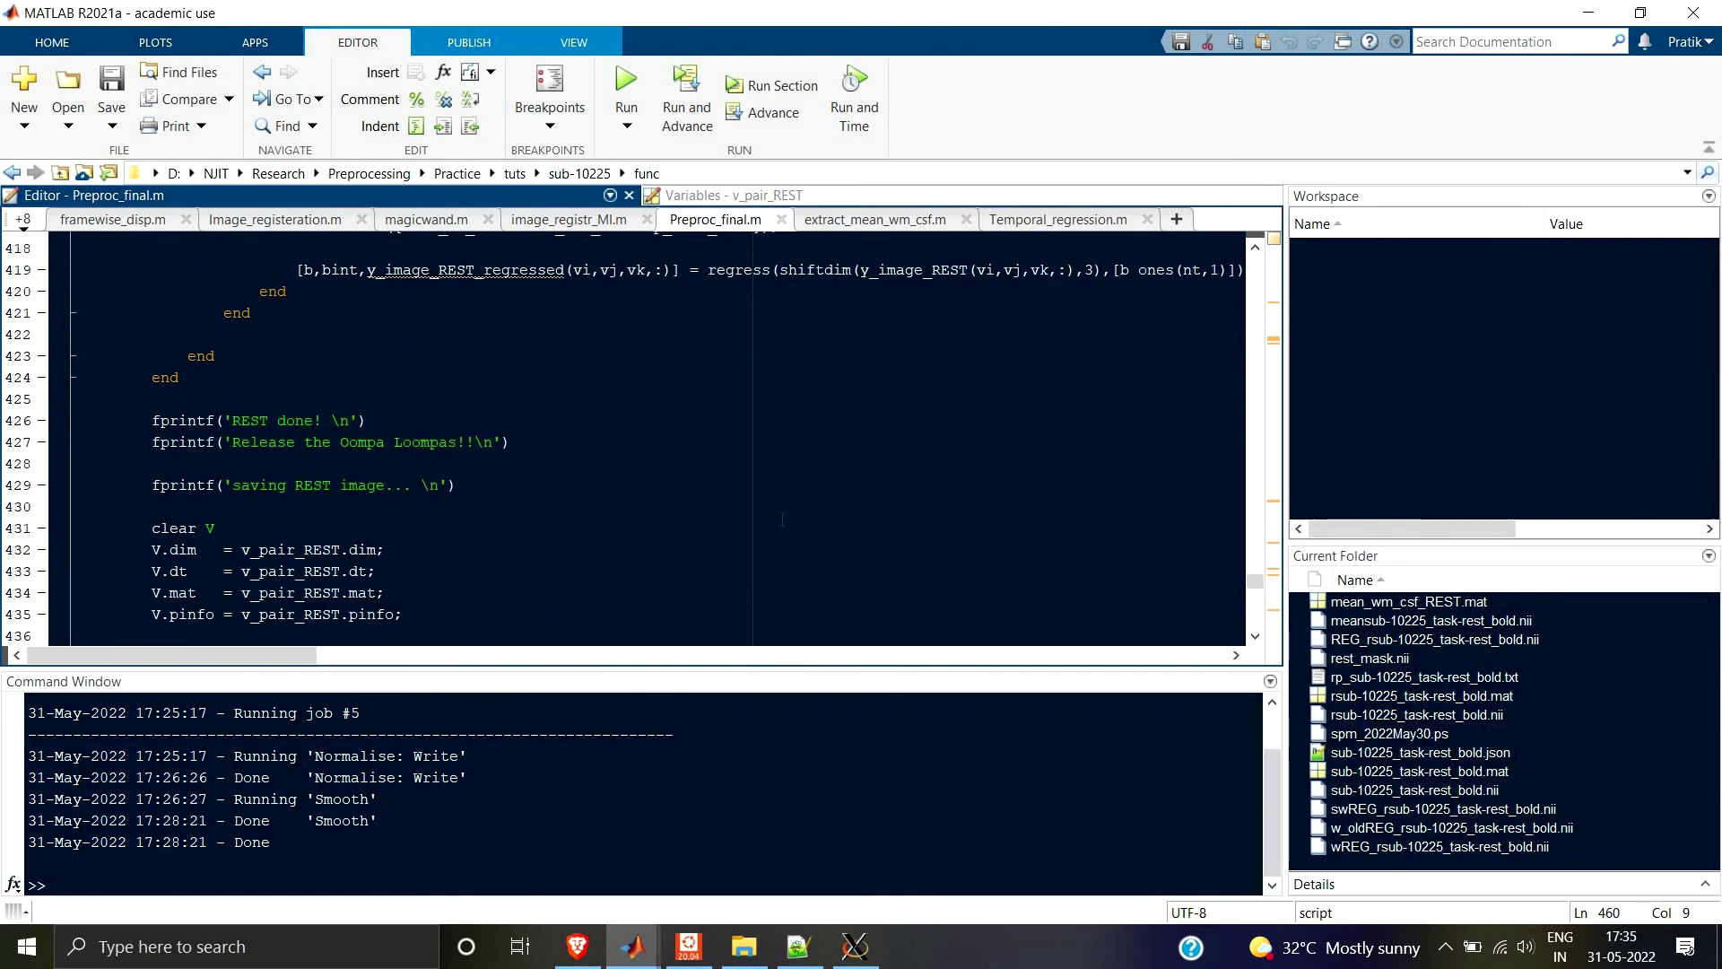
scroll(1187, 578, up, 5)
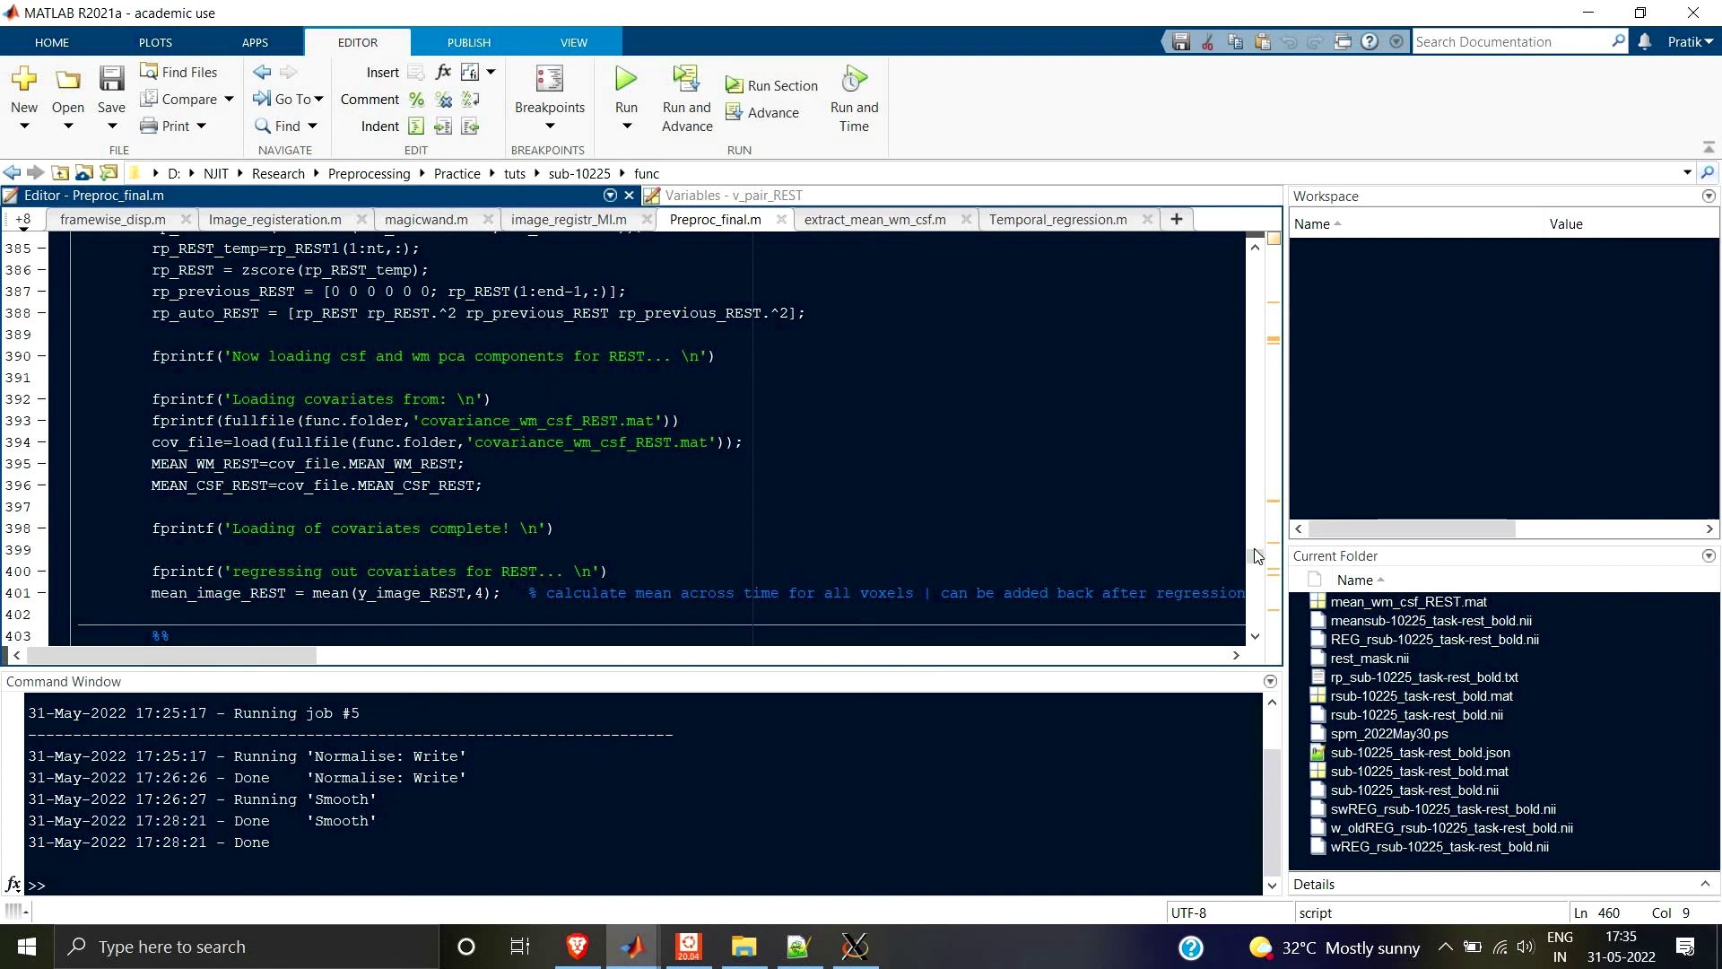
drag(1256, 556, 1256, 258)
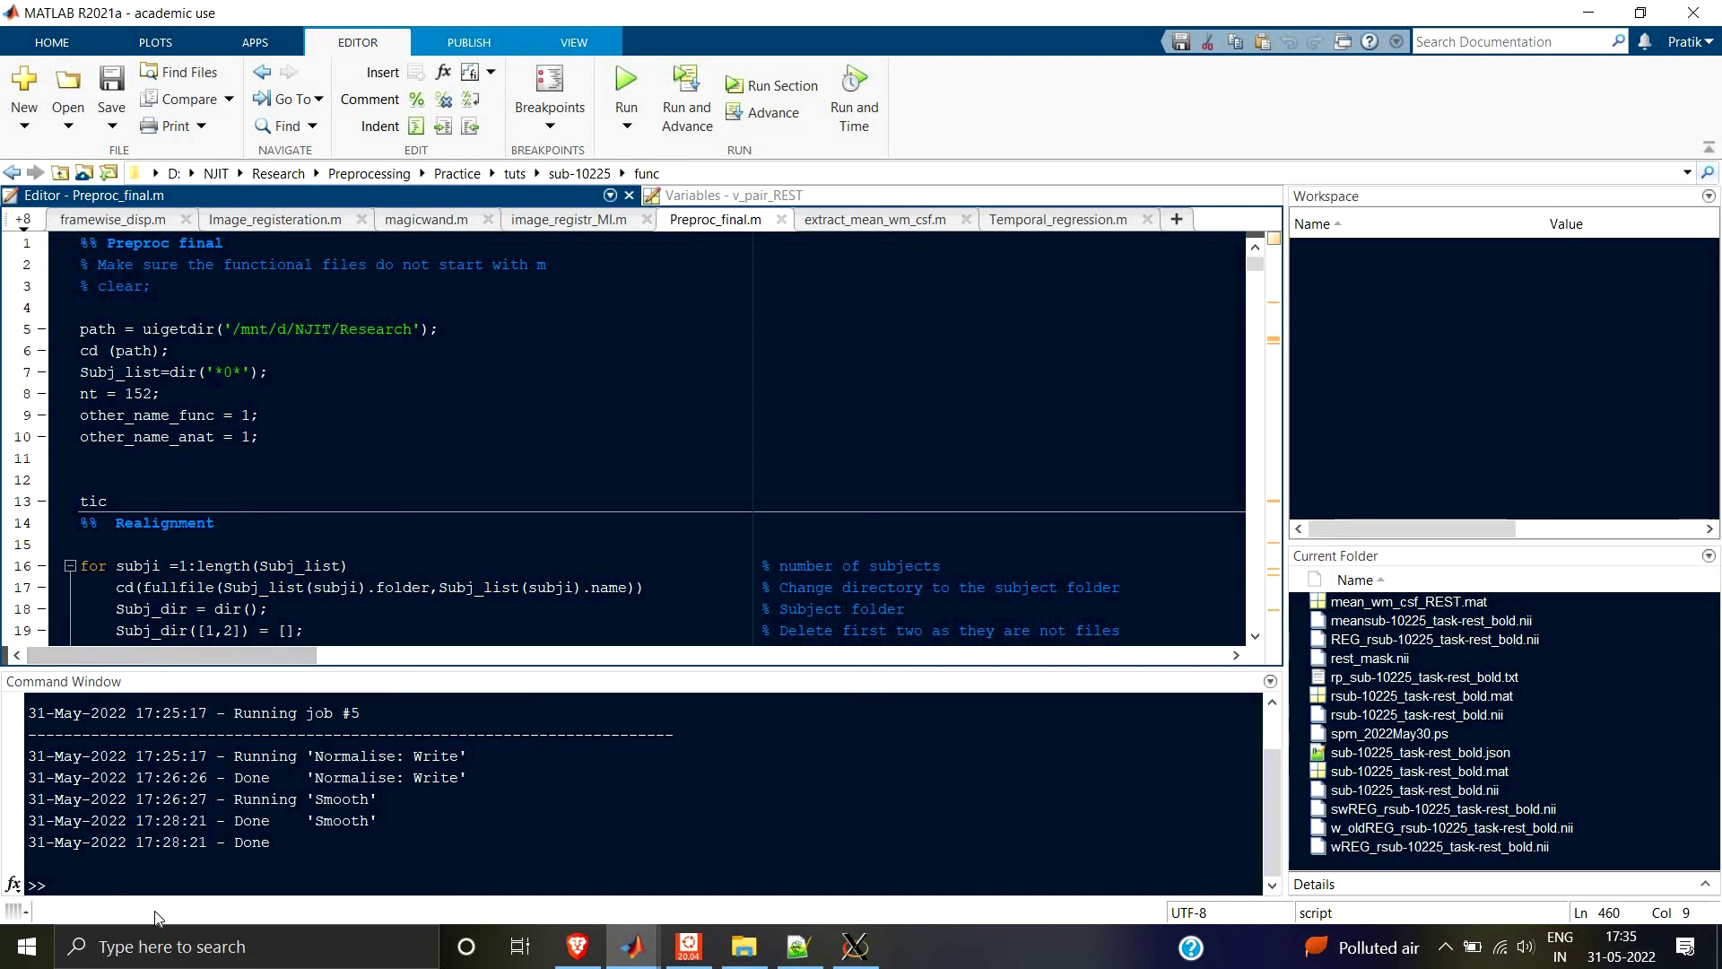
click(229, 888)
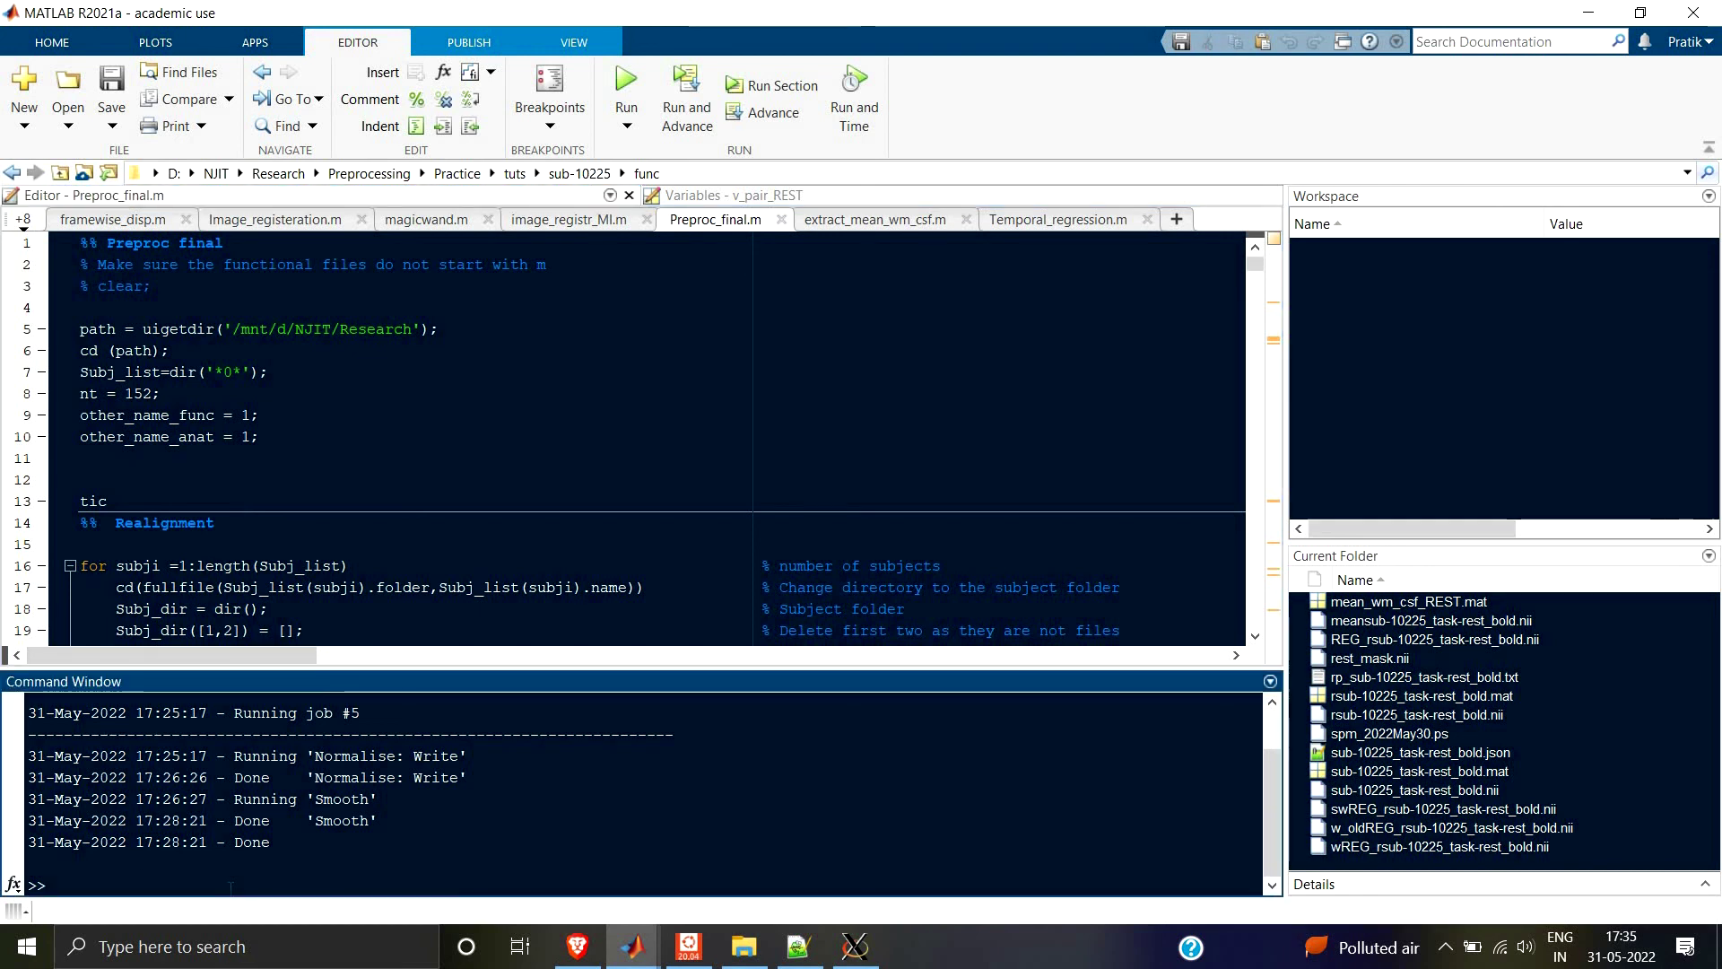